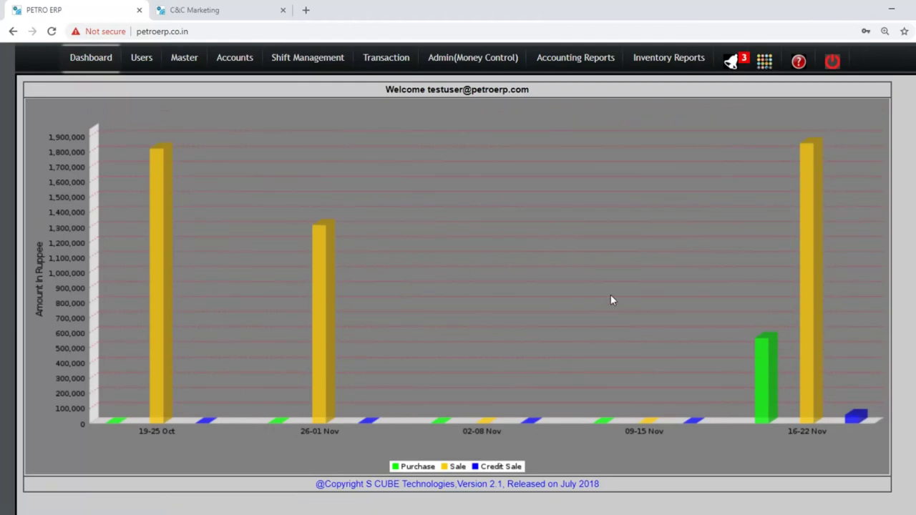
Browse the New User and Role Master forms, ending on the User Access permissions page.
click(144, 60)
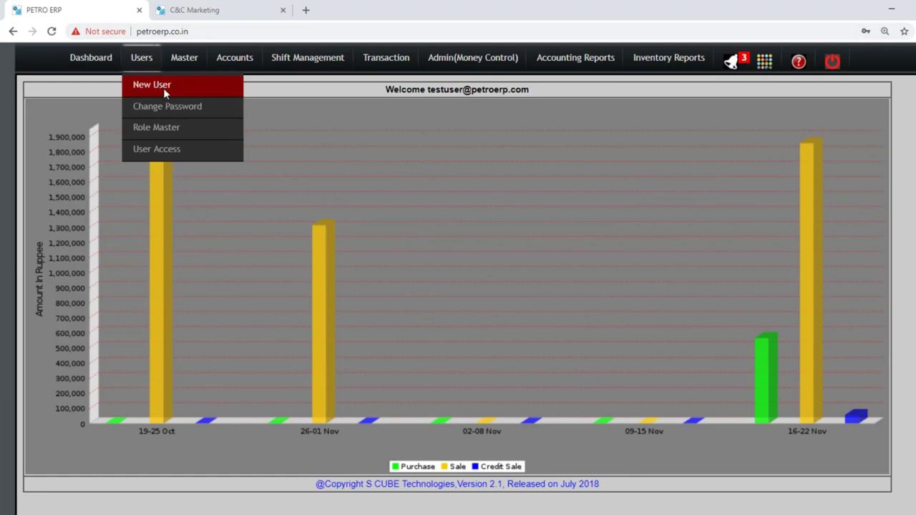
click(163, 88)
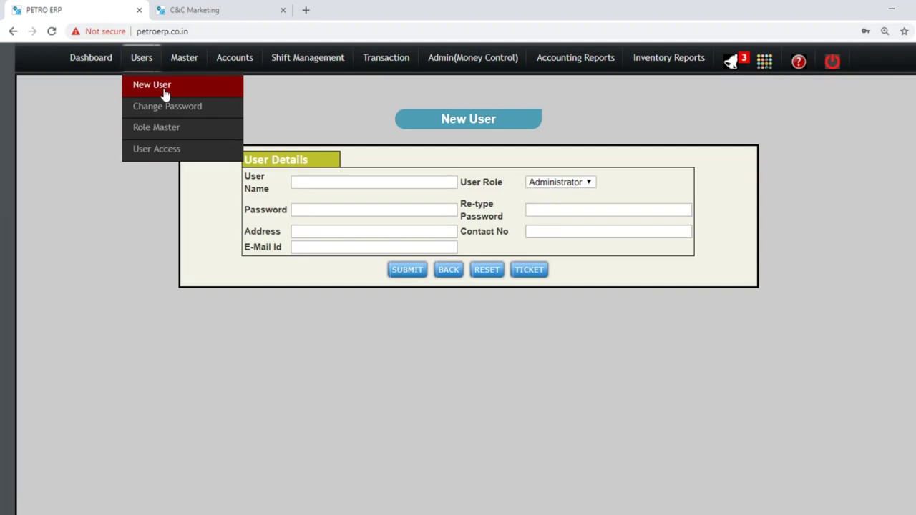
click(553, 185)
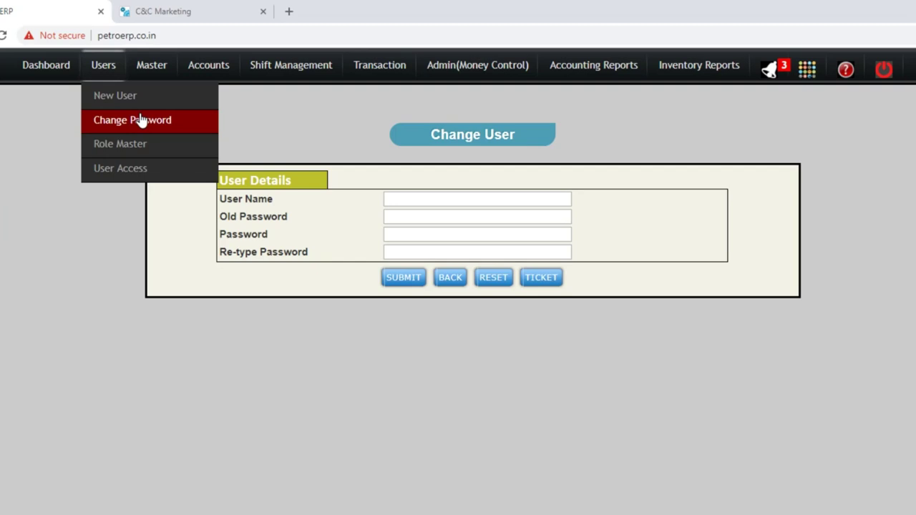
click(139, 152)
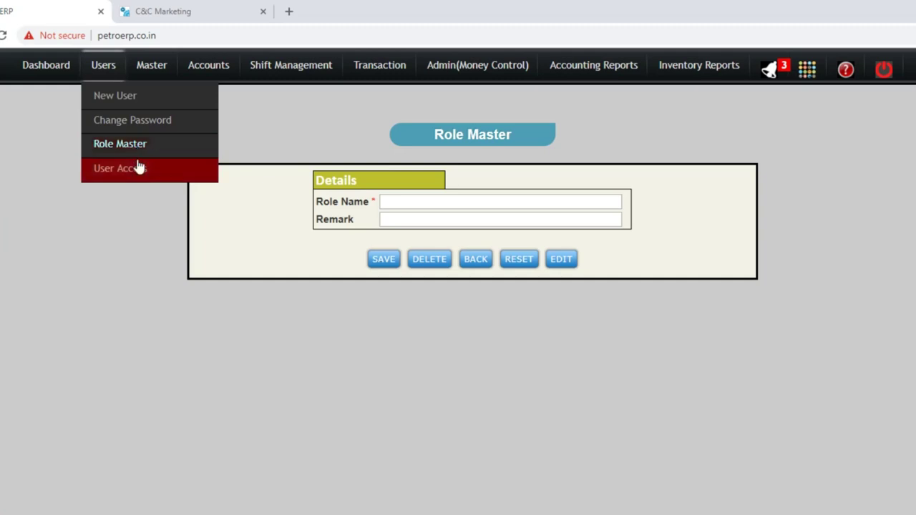
click(138, 171)
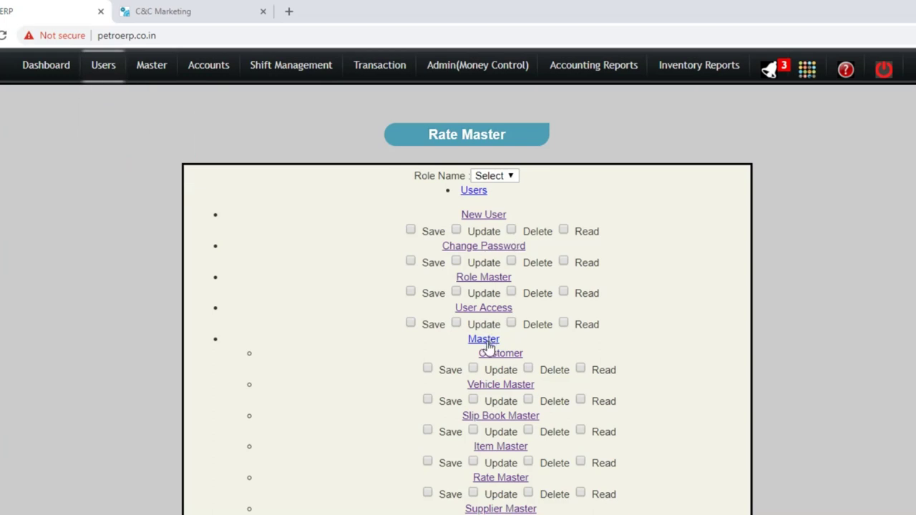
Try the Customer form's Start Date, opening balance and mobile number fields, then clear it.
mouse_move(154, 80)
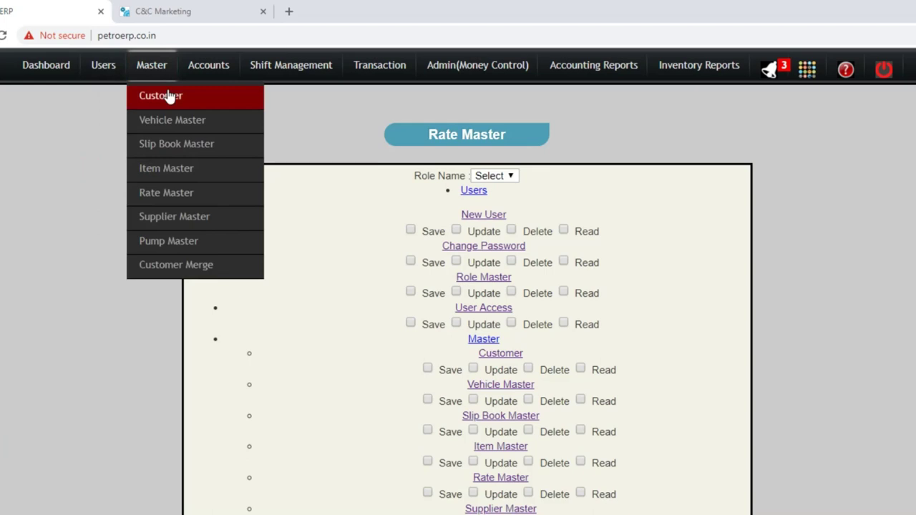
click(169, 98)
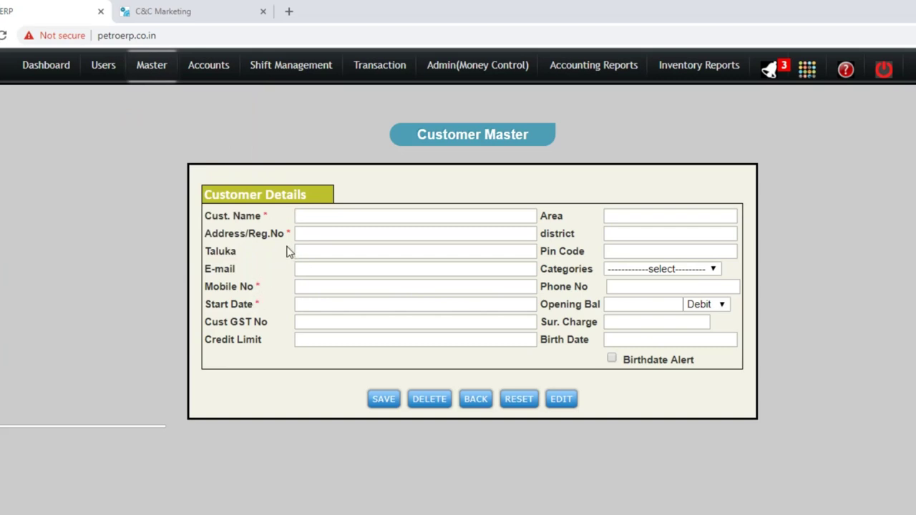
triple_click(257, 304)
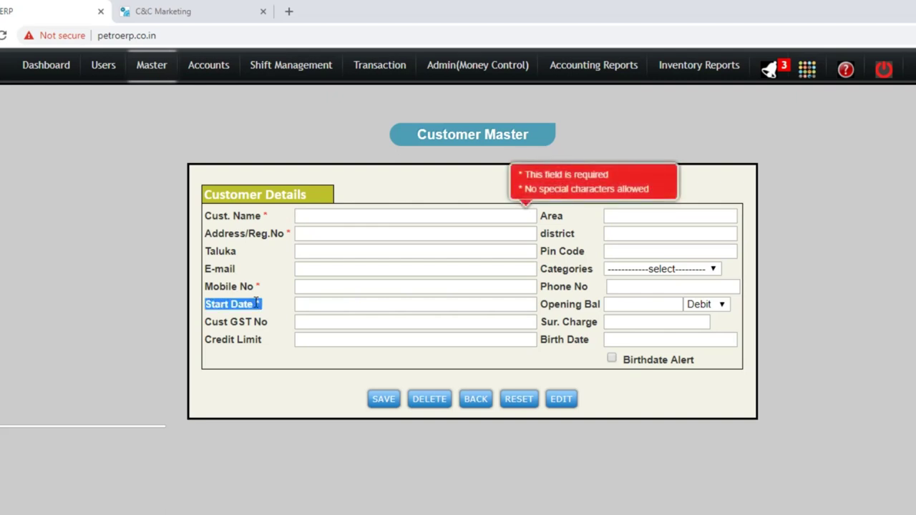
click(631, 307)
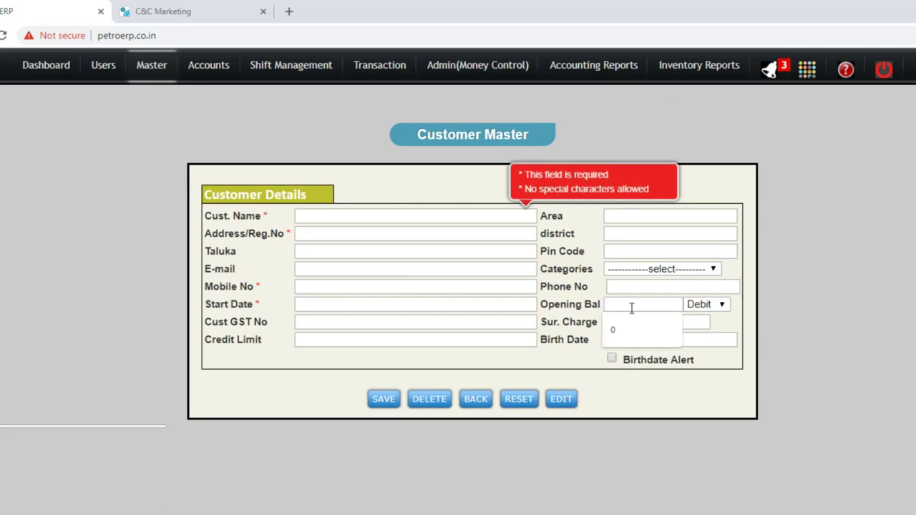
click(354, 286)
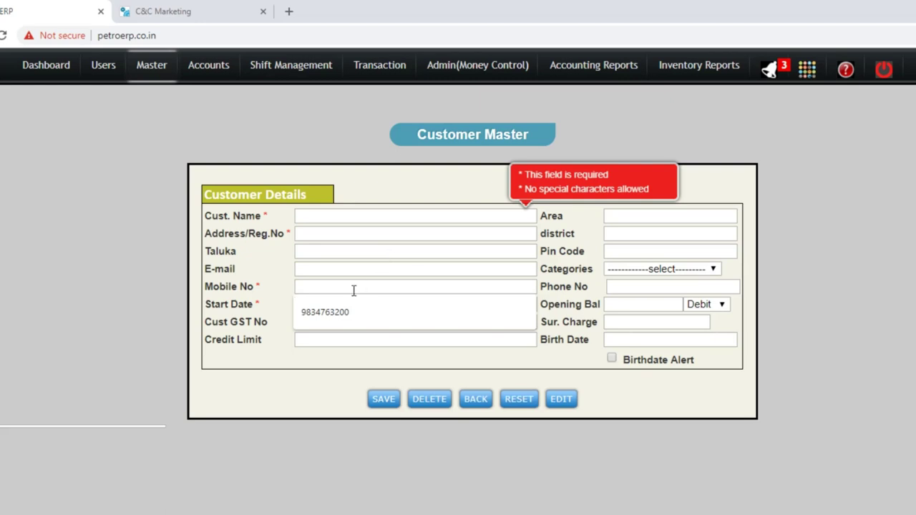
key(Down)
key(Tab)
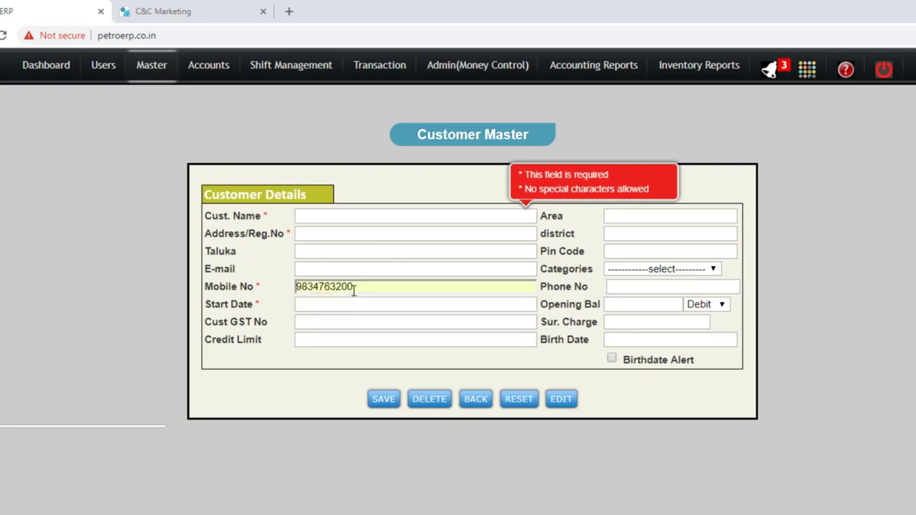
click(525, 408)
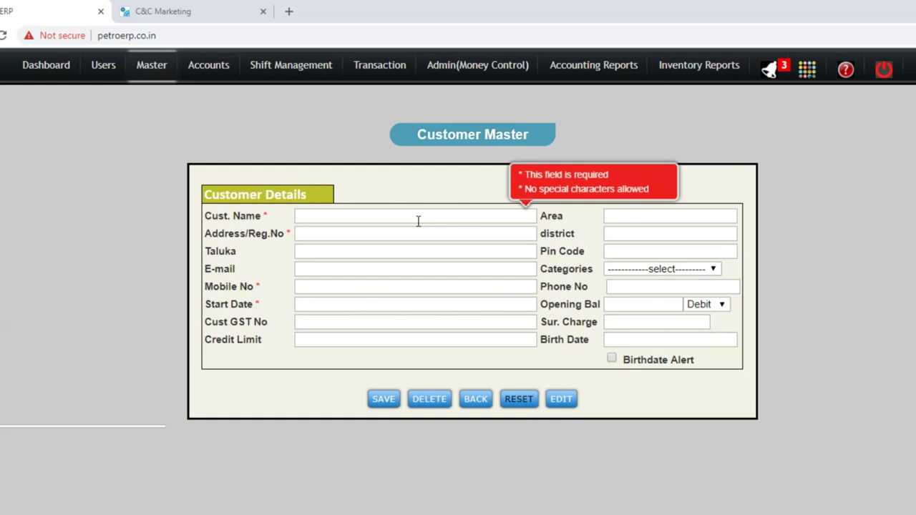
List the existing customers, then bring up the empty Vehicle Master form at Cust. Name.
mouse_move(292, 71)
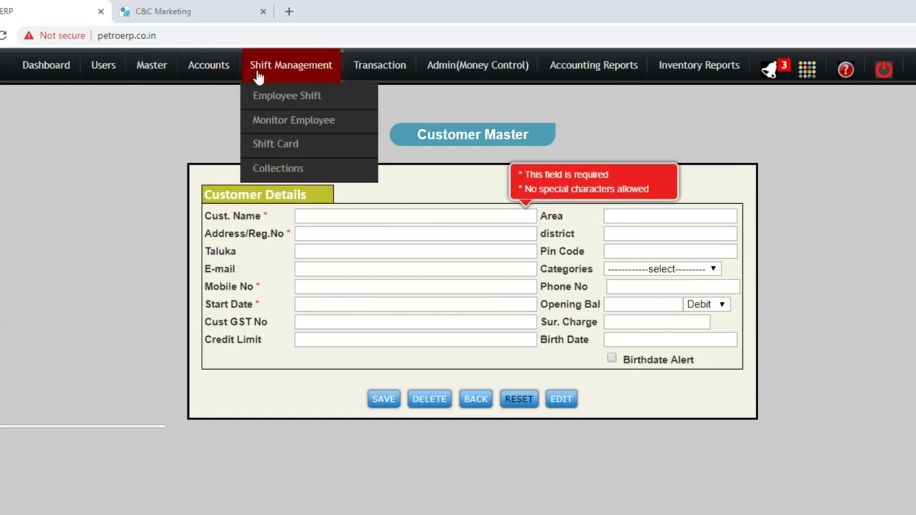
mouse_move(166, 72)
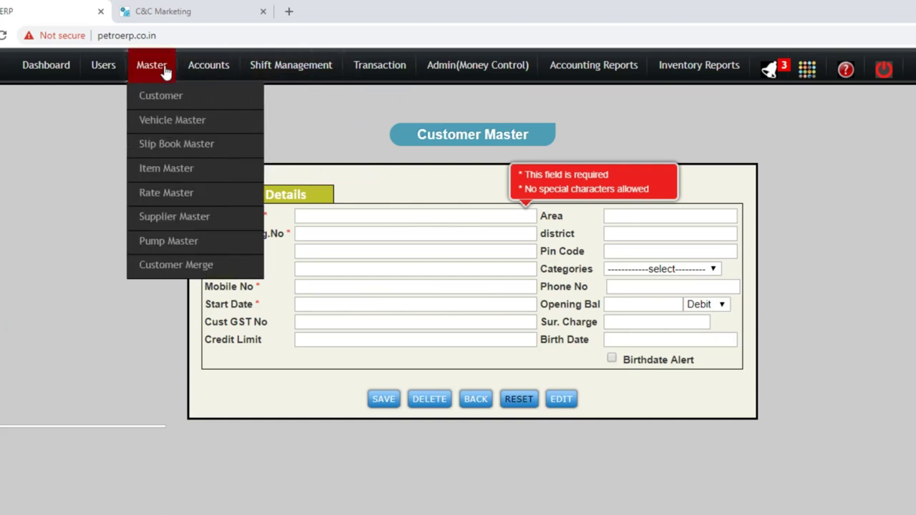
click(562, 400)
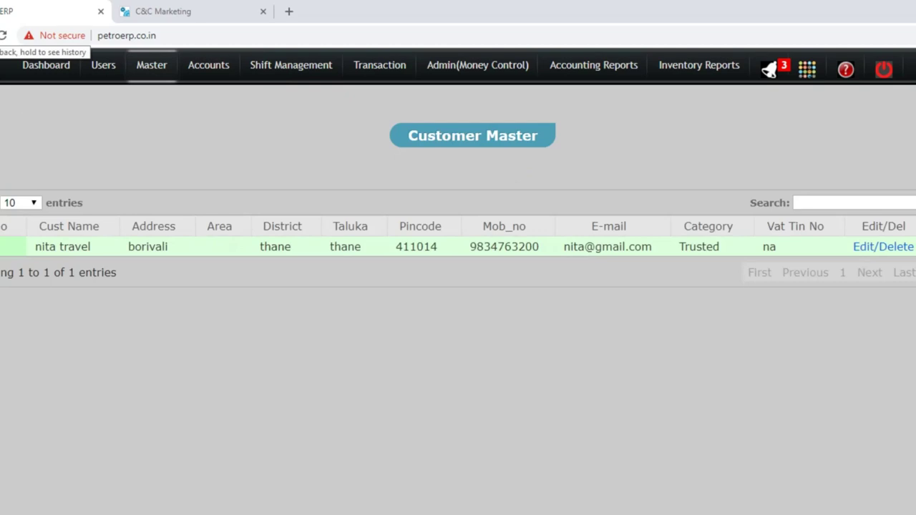
click(2, 35)
click(183, 122)
click(409, 201)
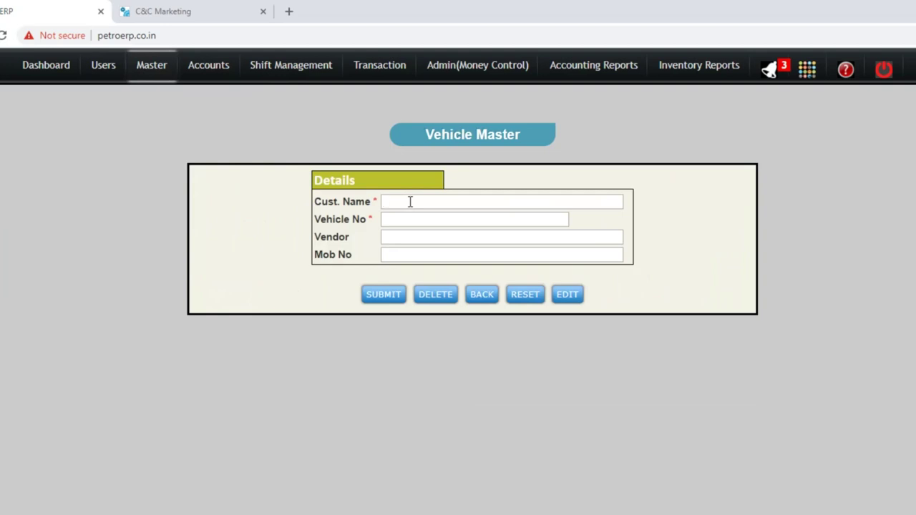
View the Slip Book Master, then list Item Master's existing items, noting GOLD 1/2 LTR.
click(147, 63)
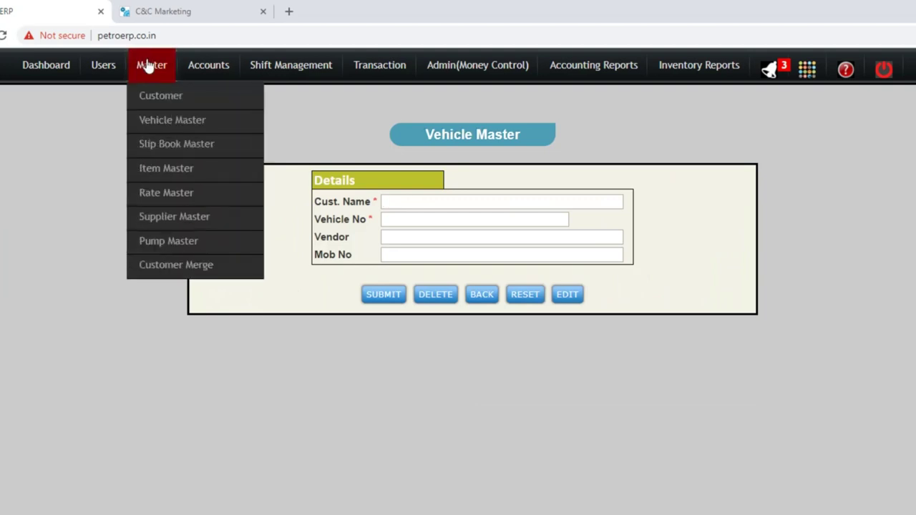
click(172, 145)
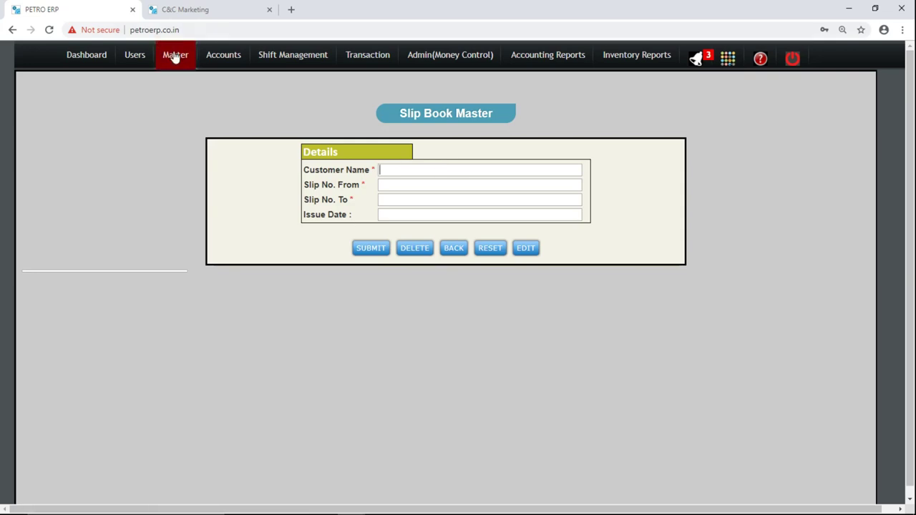
mouse_move(174, 55)
click(197, 146)
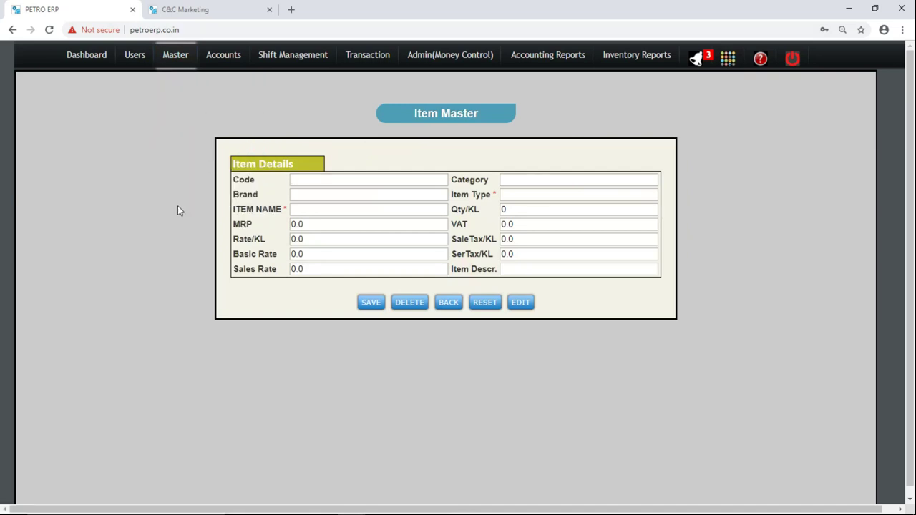
click(519, 306)
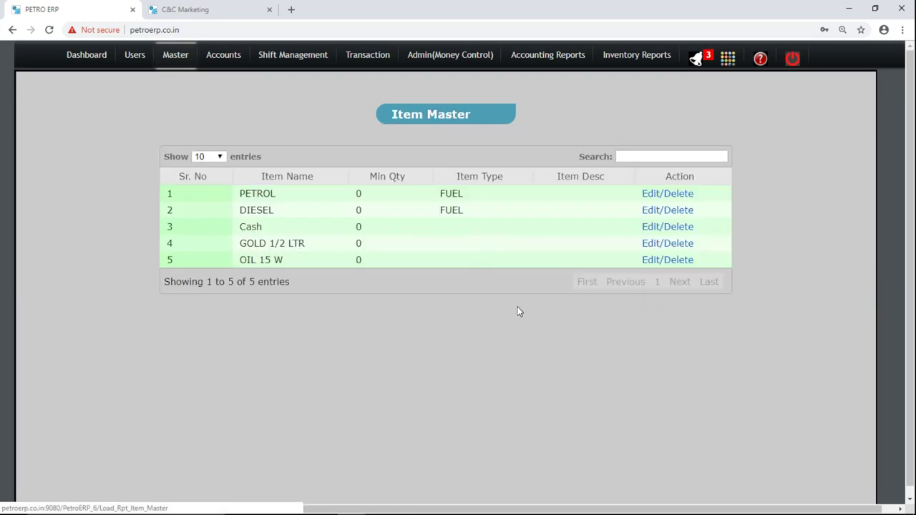
triple_click(248, 242)
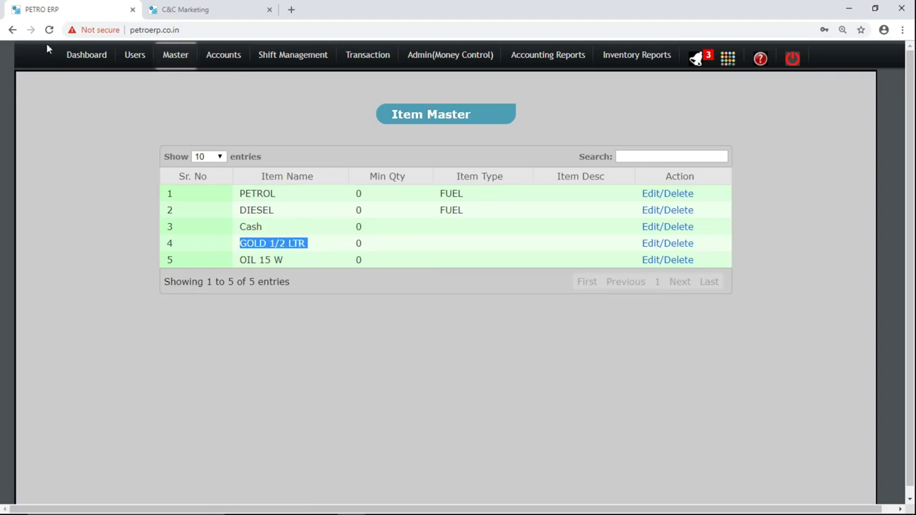
click(11, 30)
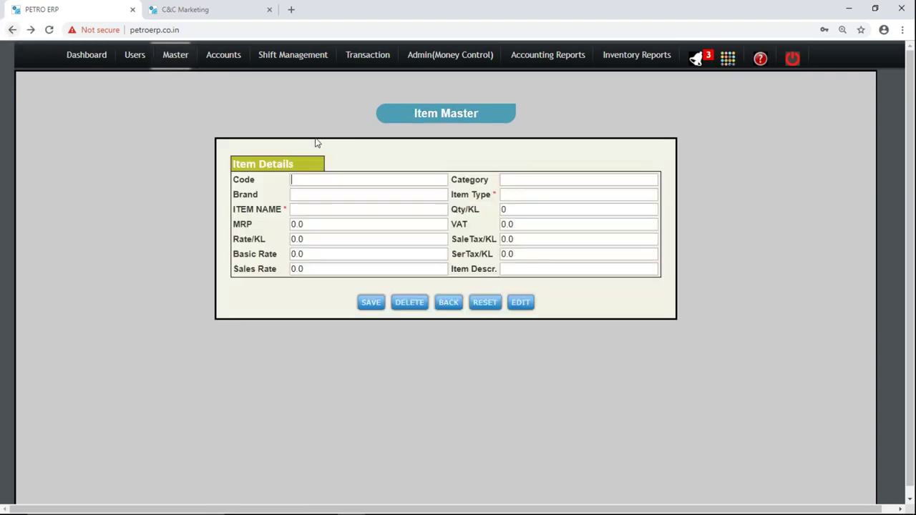
Relist the items and open PETROL (HPCL, sales rate 79.18) for editing.
click(327, 207)
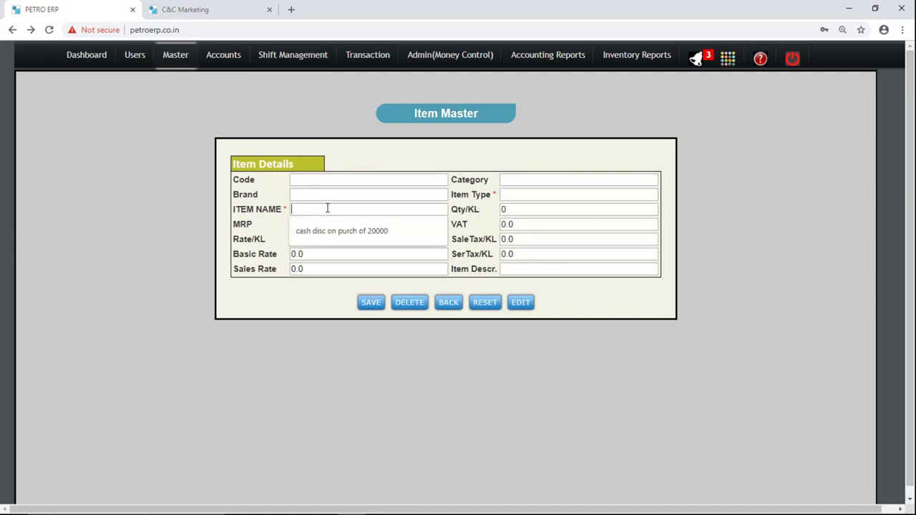
click(530, 303)
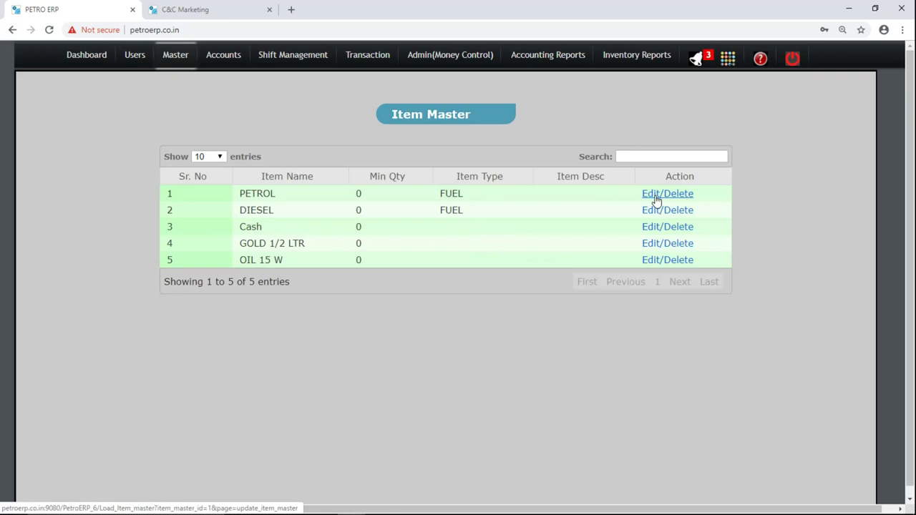
click(656, 194)
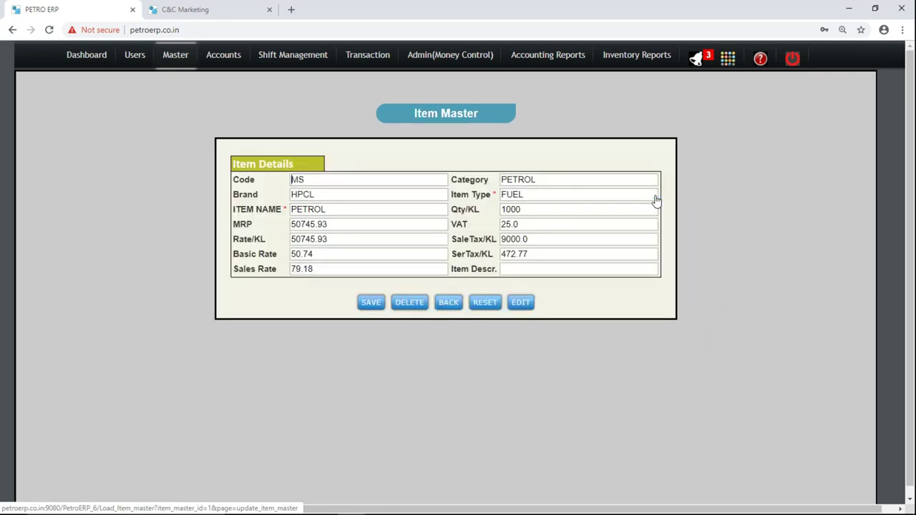
mouse_move(174, 64)
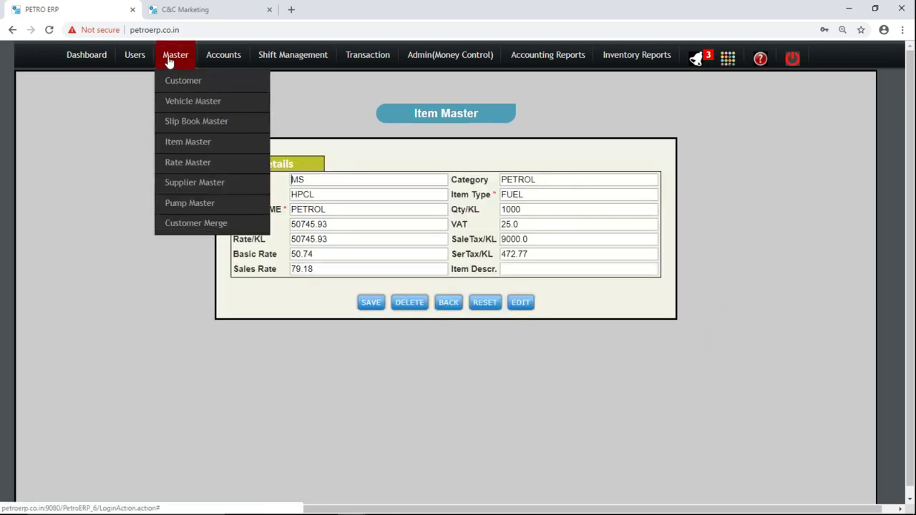
List the suppliers, then list pumps in Pump Master and open MPD1 / N1 MS1 T2.
click(193, 183)
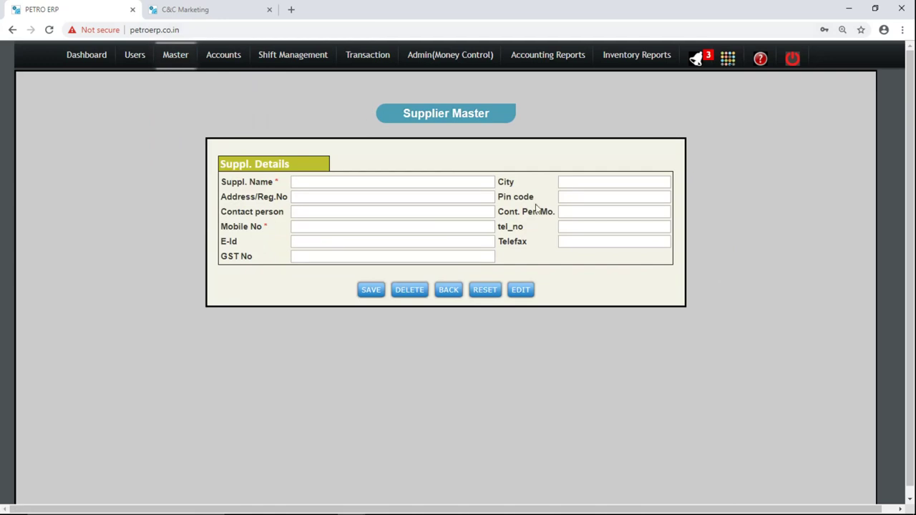
click(522, 290)
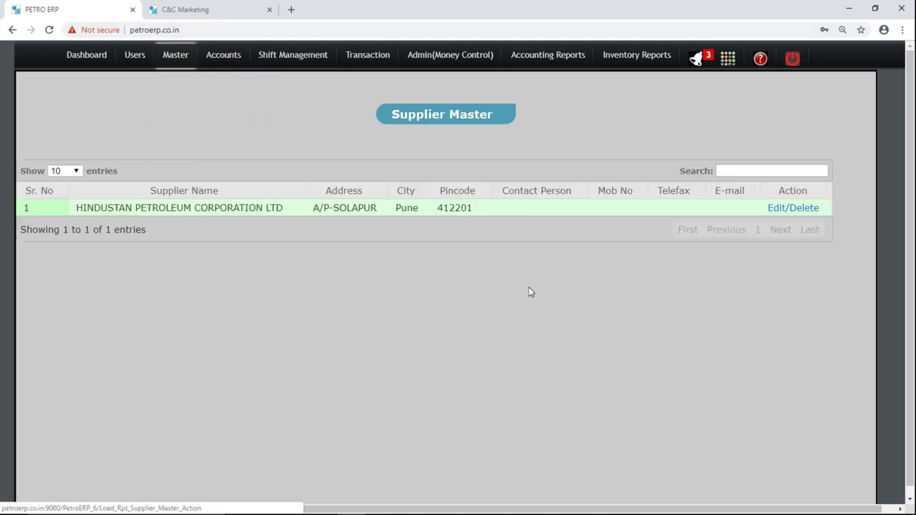
mouse_move(170, 65)
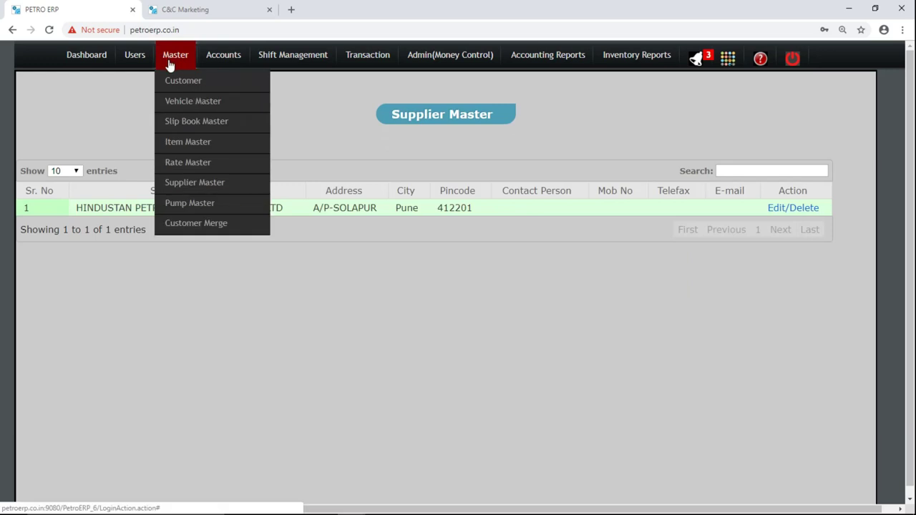
click(206, 204)
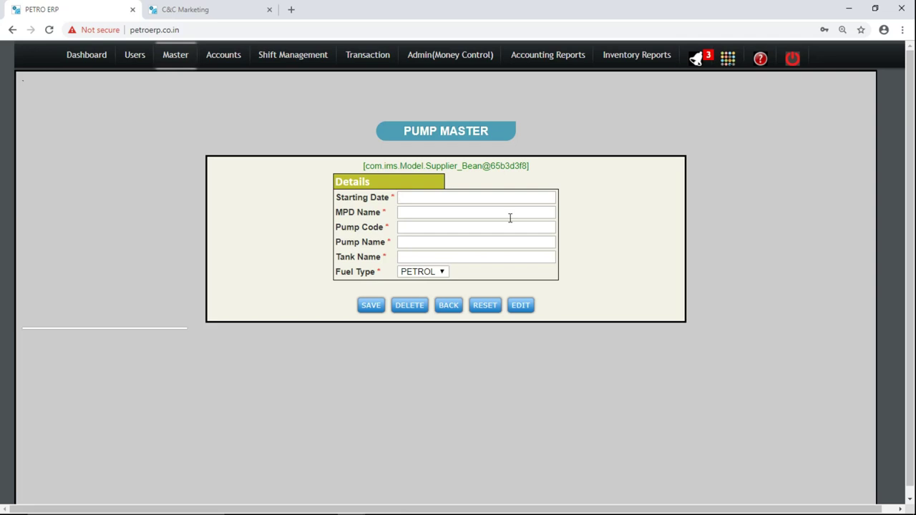
click(425, 274)
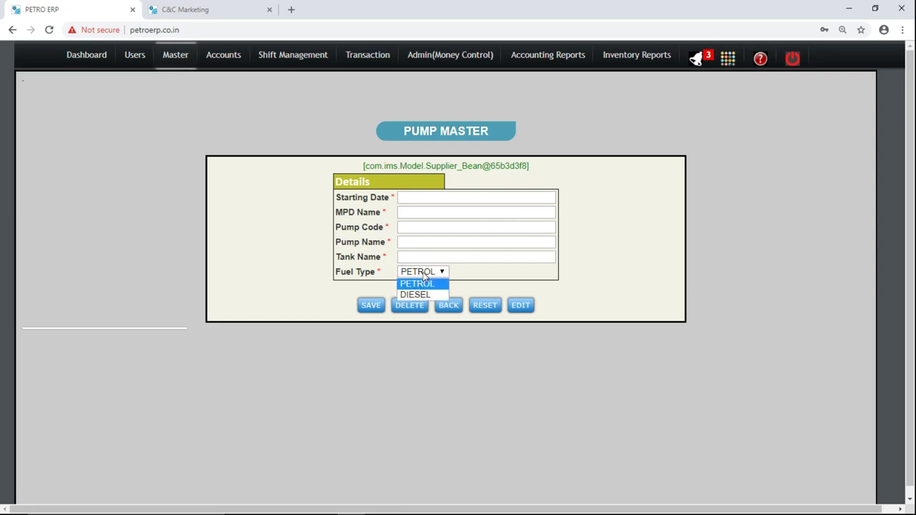
click(262, 204)
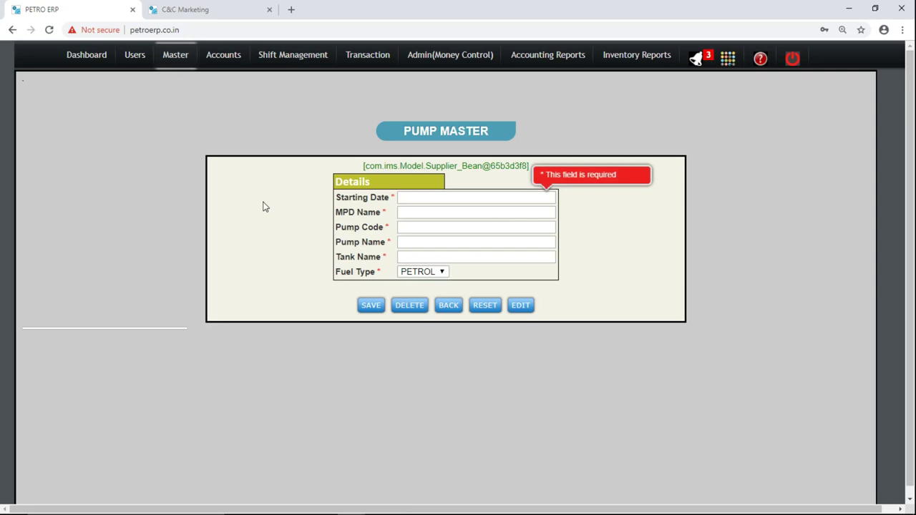
click(524, 310)
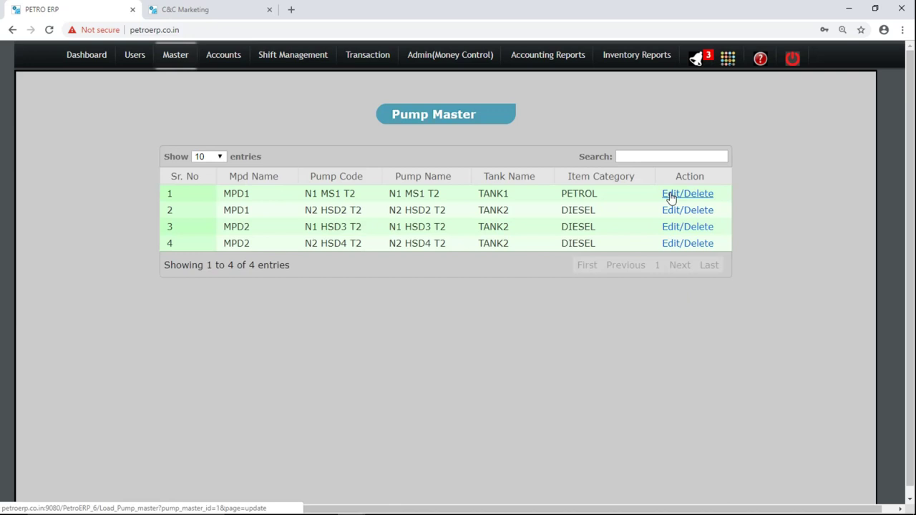
click(672, 197)
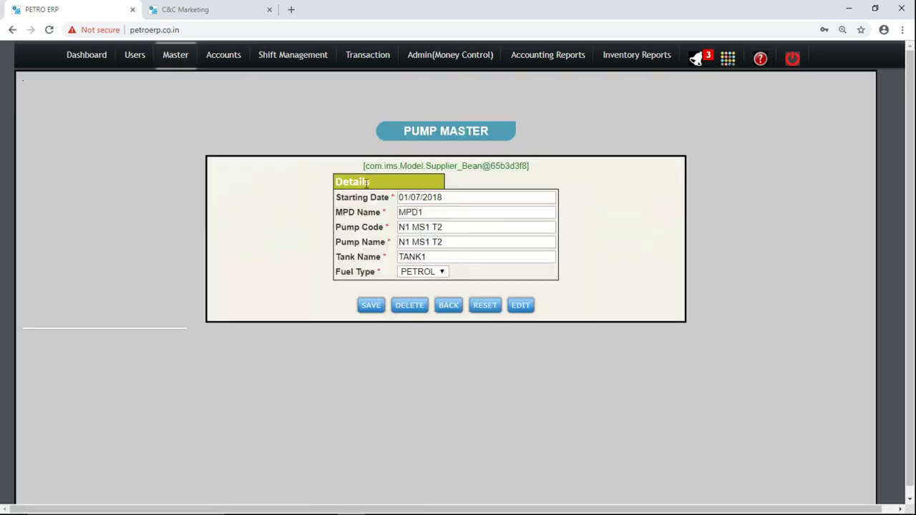
Bring up the empty Customer Merge form.
mouse_move(181, 64)
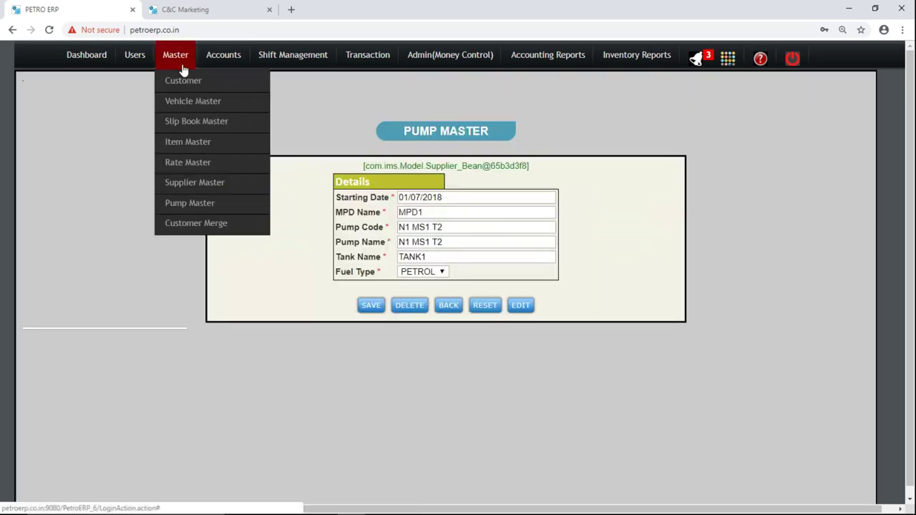
click(191, 226)
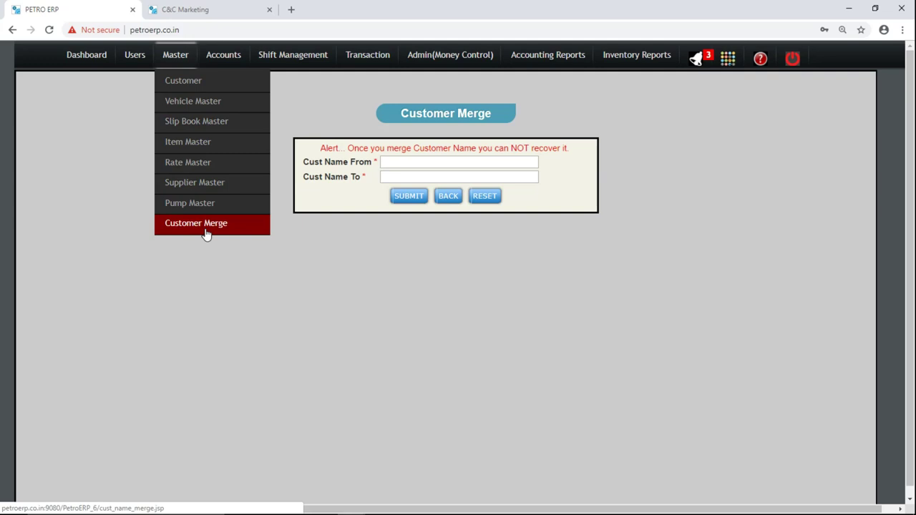
mouse_move(230, 57)
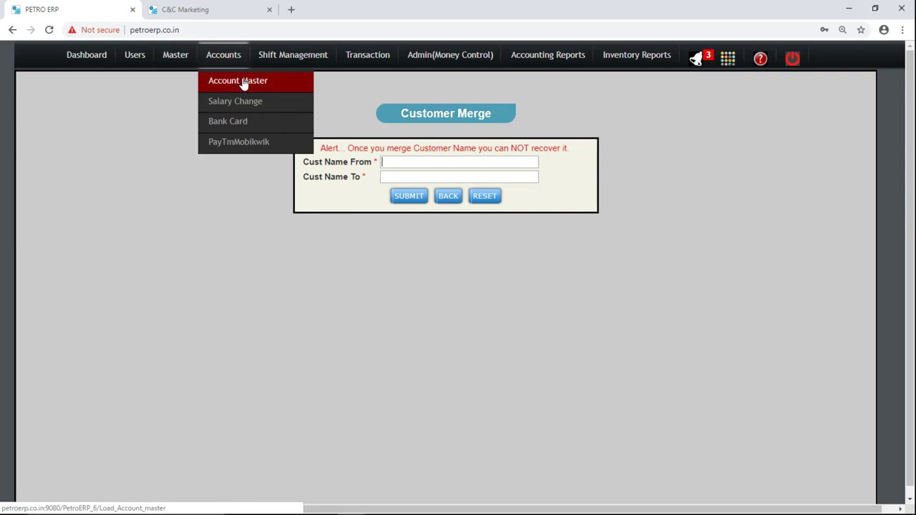
In Account Master, cycle account type through Salary Accounts, Bank Accounts and Direct Expenses, then open Bank Card.
click(244, 83)
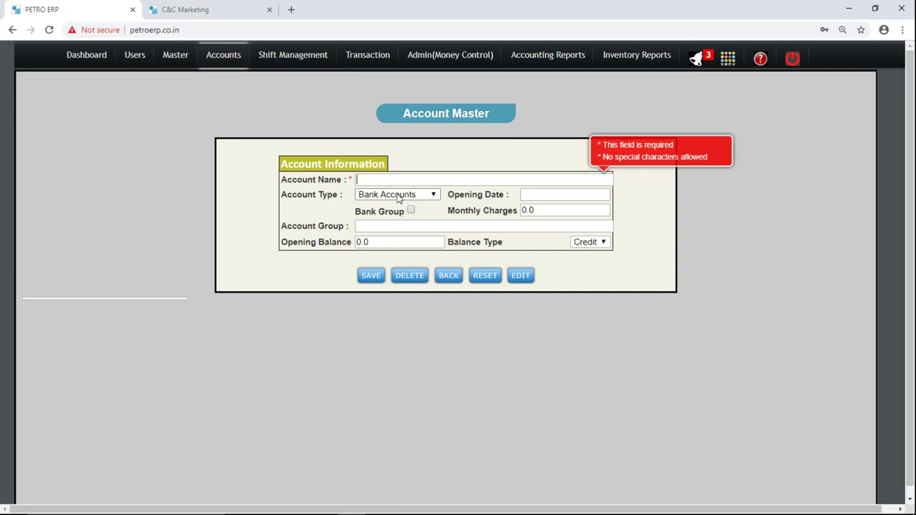
click(398, 197)
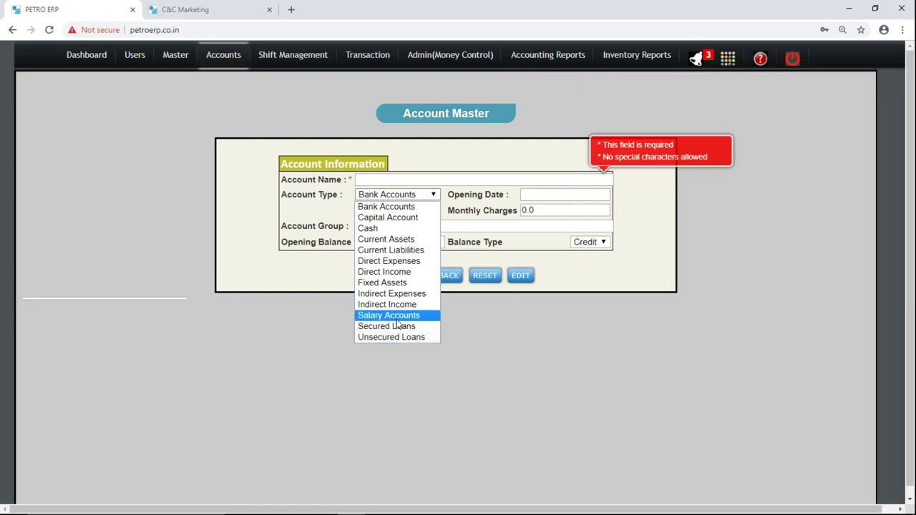
click(397, 320)
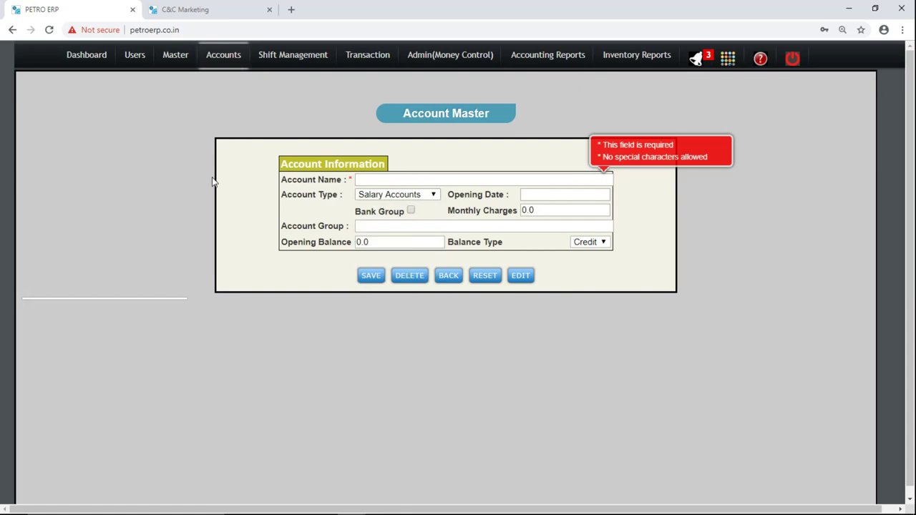
click(406, 199)
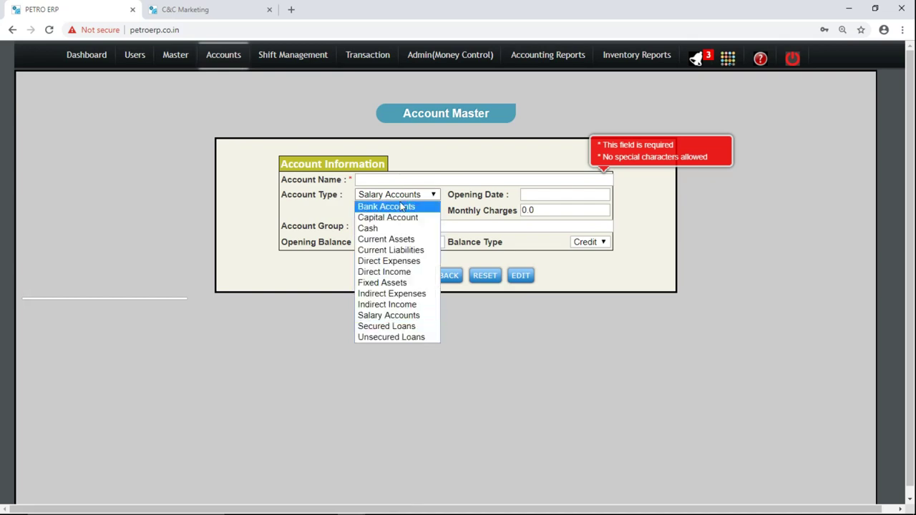
click(402, 207)
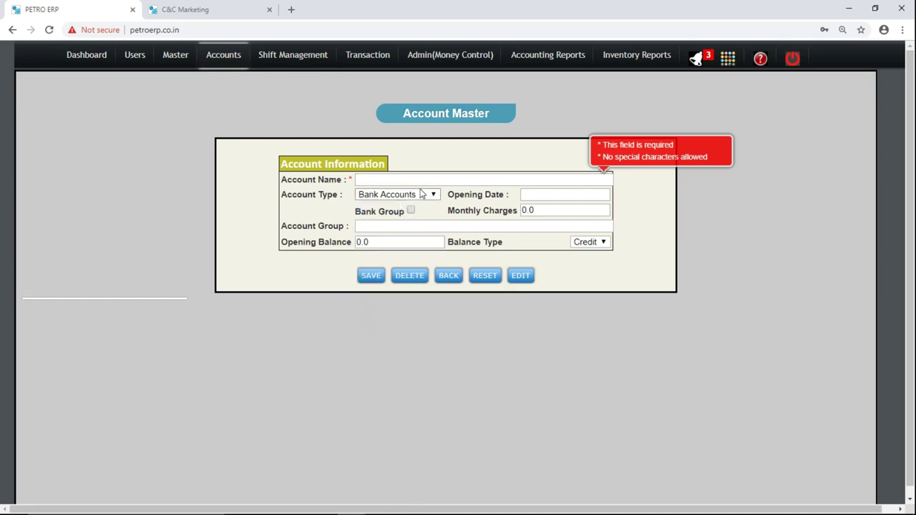
click(420, 198)
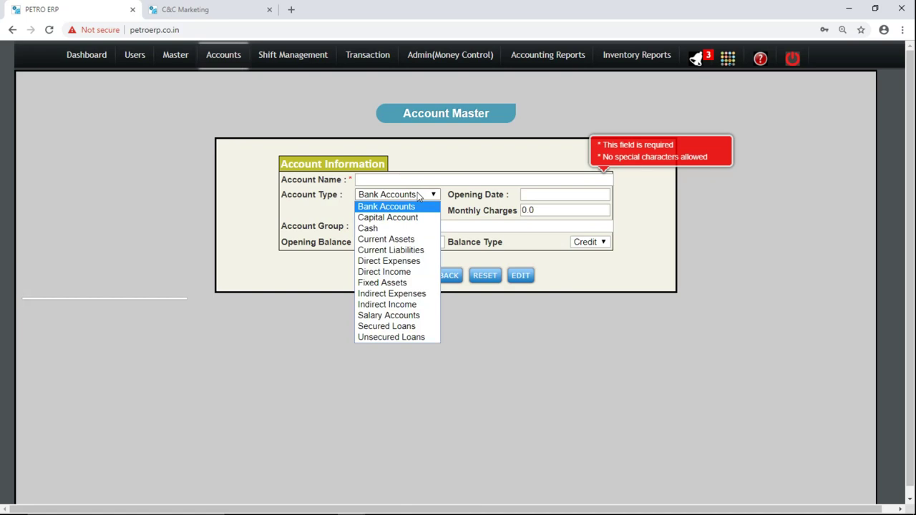
click(419, 197)
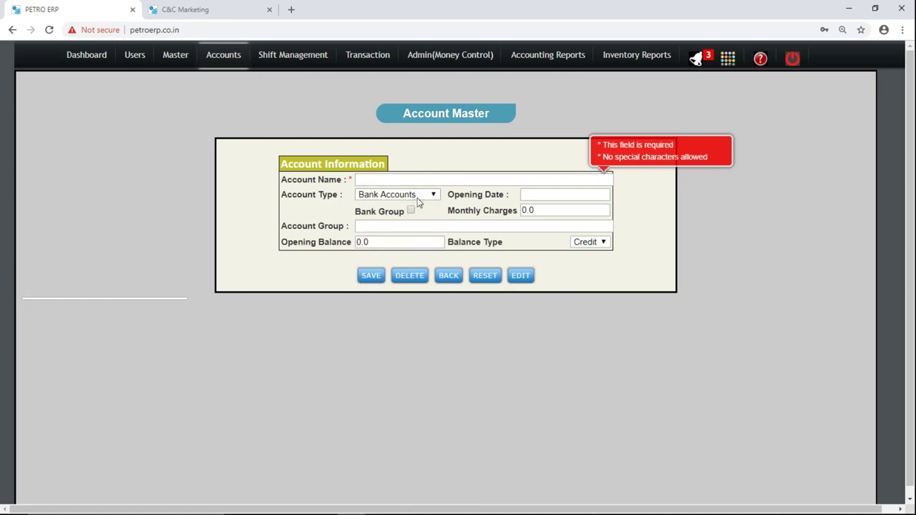
click(420, 199)
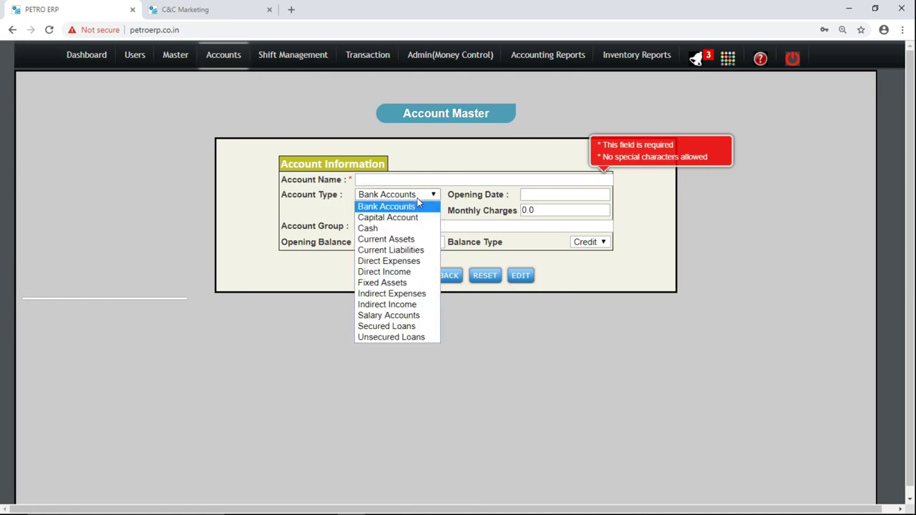
click(401, 263)
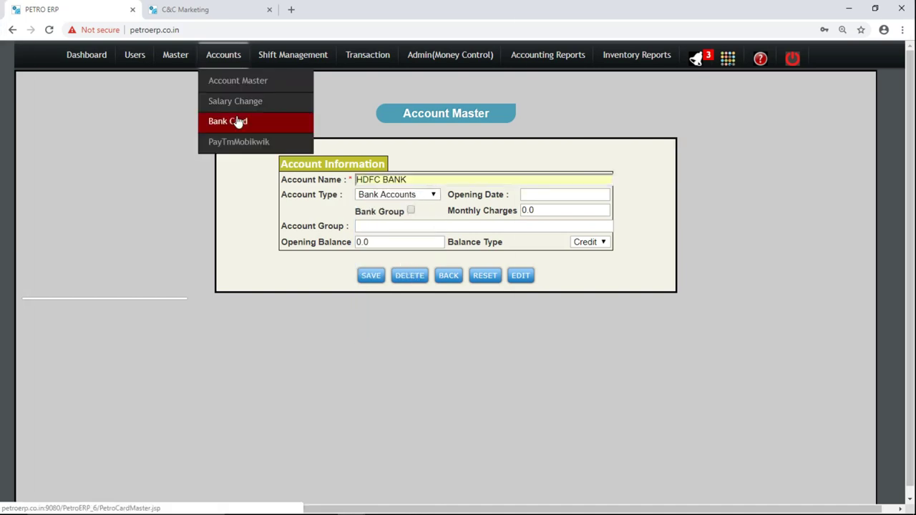
click(238, 122)
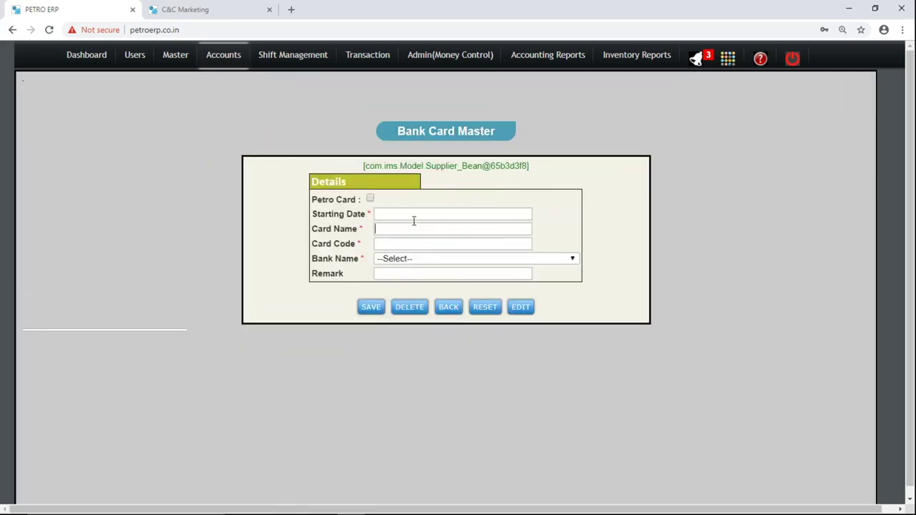
List the saved bank cards and set AGS ONGO CARD's bank to VAISHYA NAGARIK BANK.
click(407, 215)
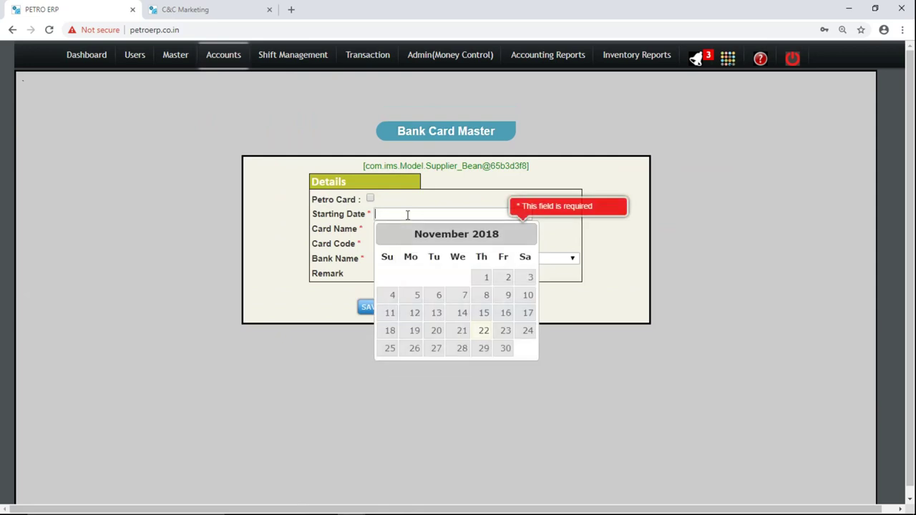
click(691, 134)
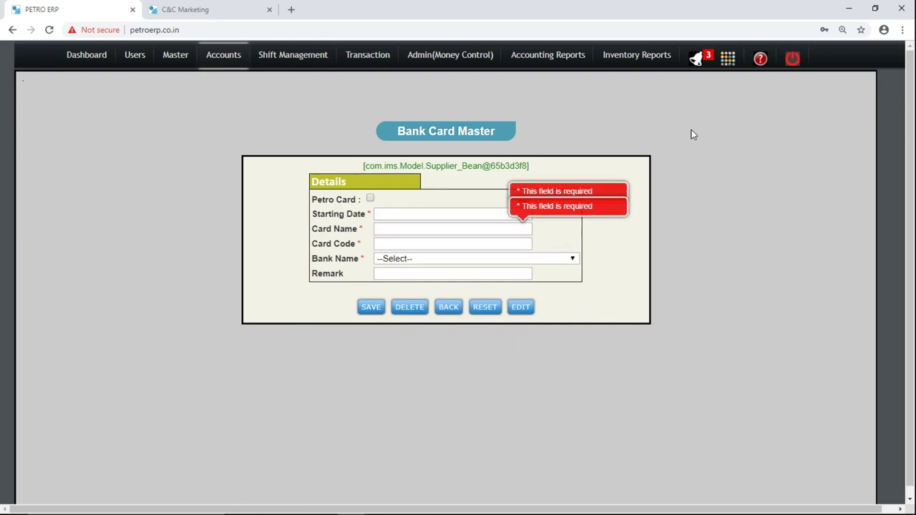
click(522, 307)
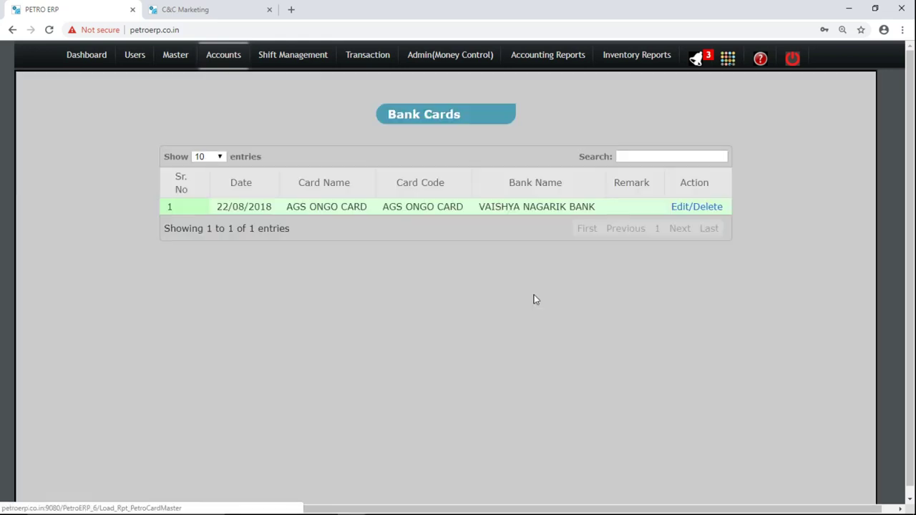
click(686, 213)
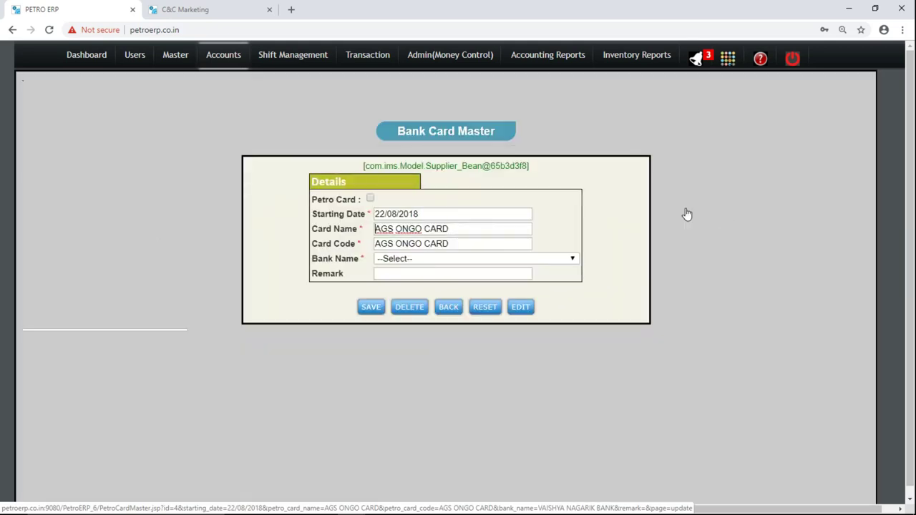
click(518, 262)
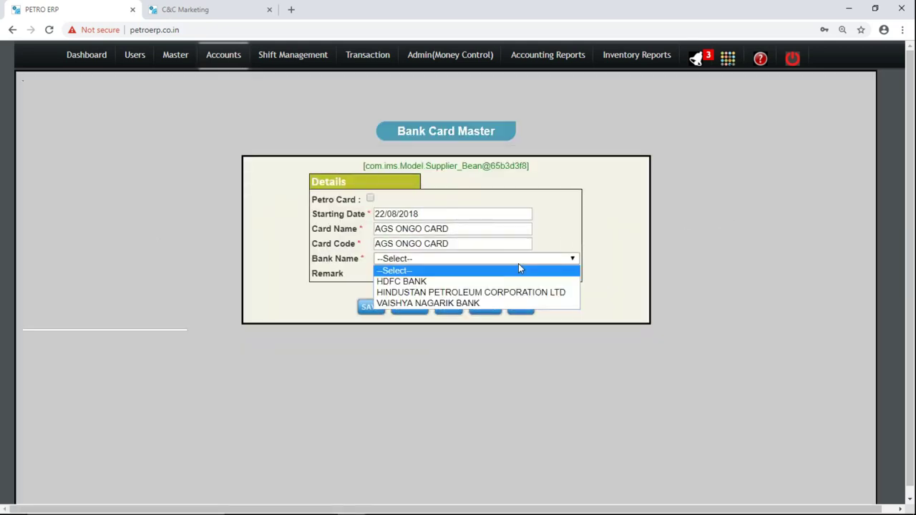
click(449, 302)
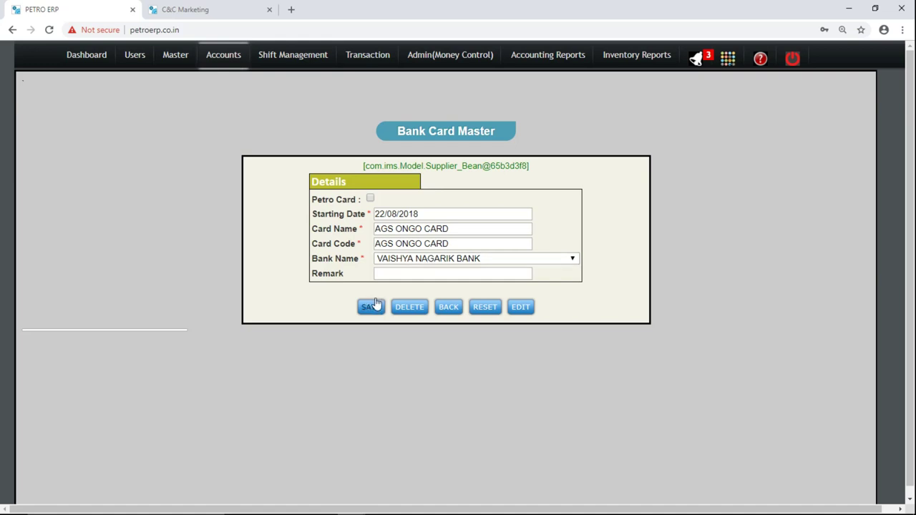
mouse_move(225, 60)
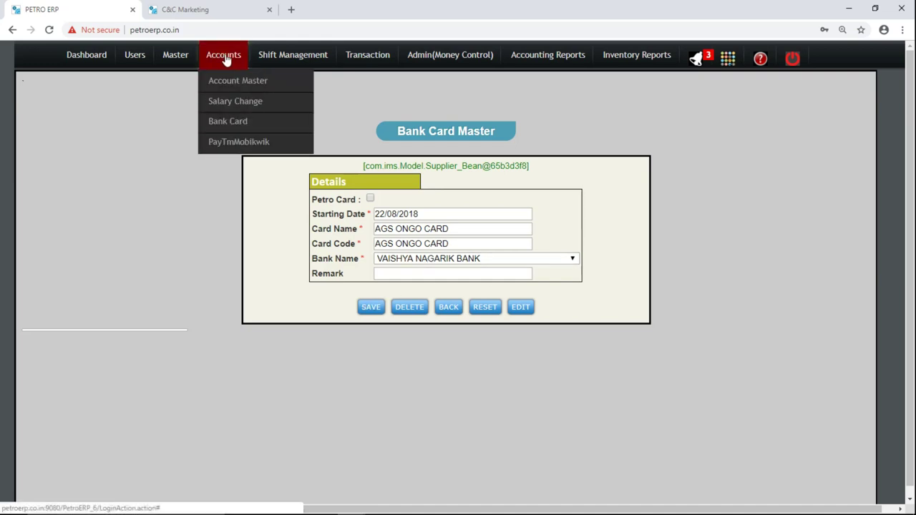
List the saved Paytm MobiKwik wallet entries and open PayTm1 for editing.
click(233, 145)
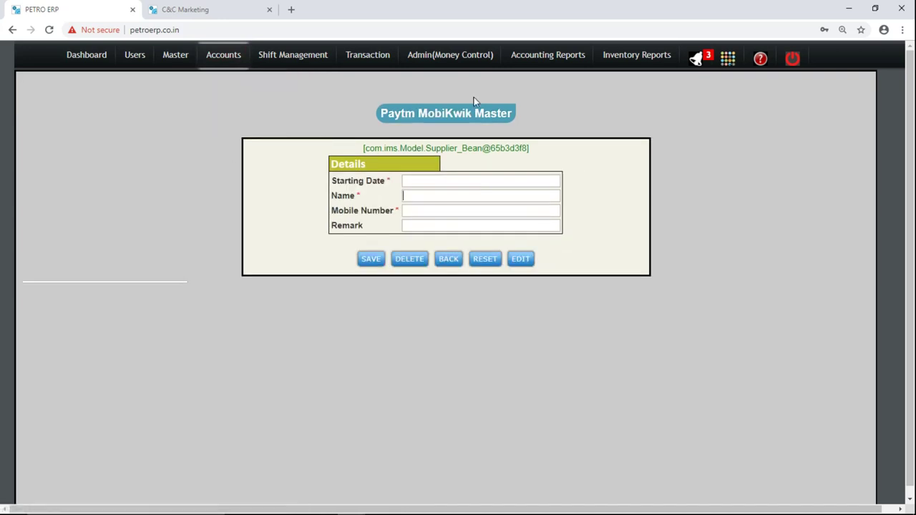
click(520, 259)
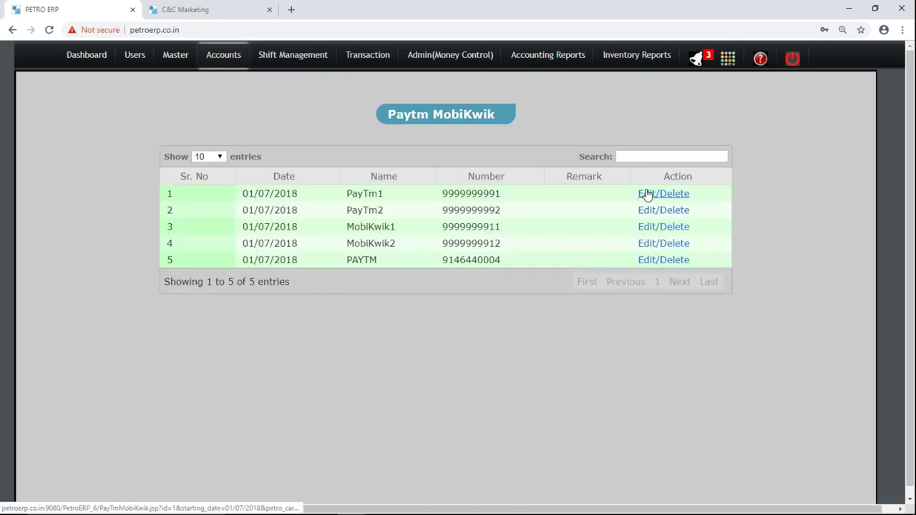
click(644, 193)
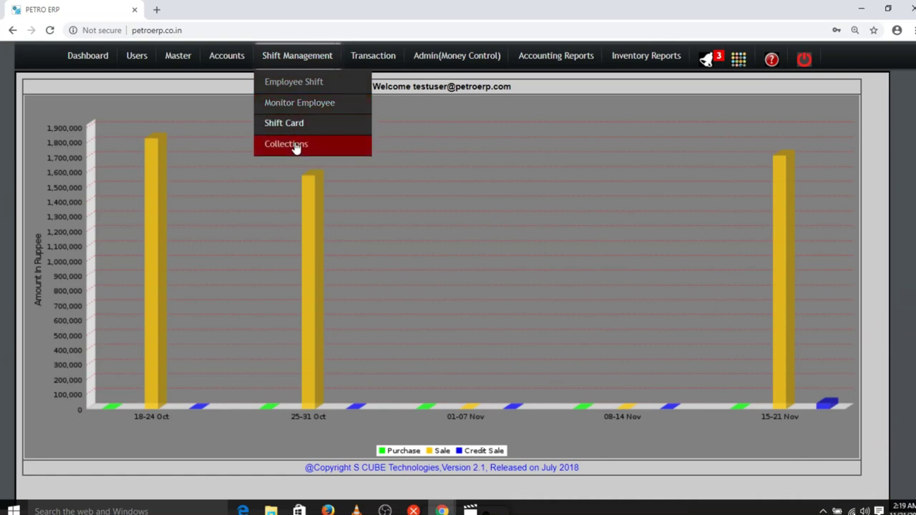
In Employee Shift, keep the employee and choose the 1 st shift dated 21/11/2018.
click(299, 83)
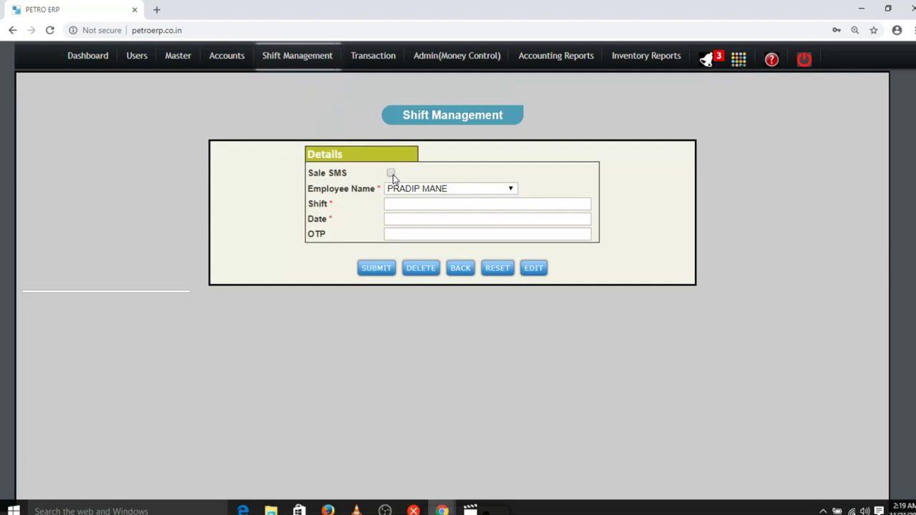
mouse_move(317, 58)
mouse_move(321, 63)
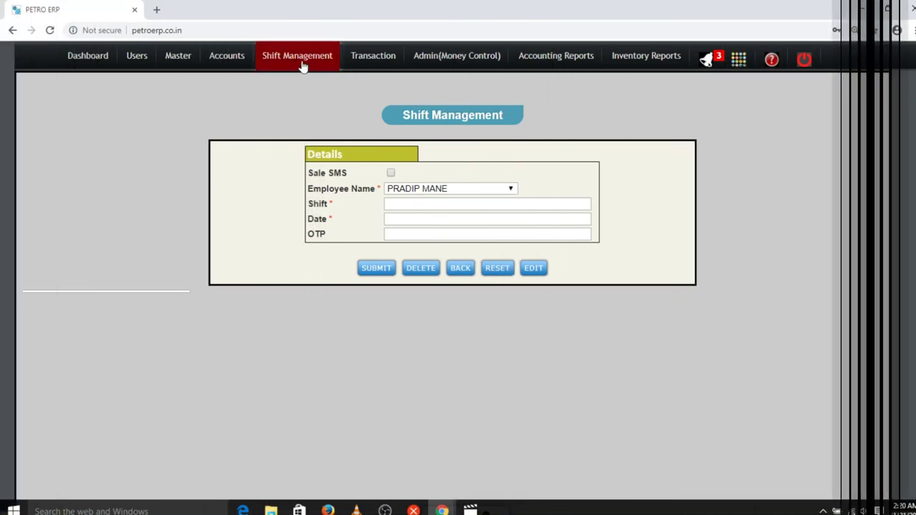
mouse_move(296, 62)
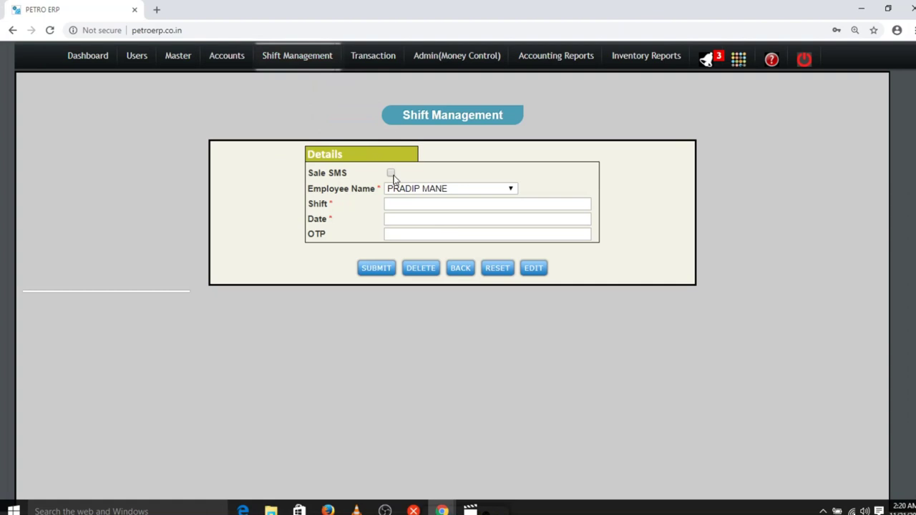
click(419, 192)
click(418, 197)
text(1)
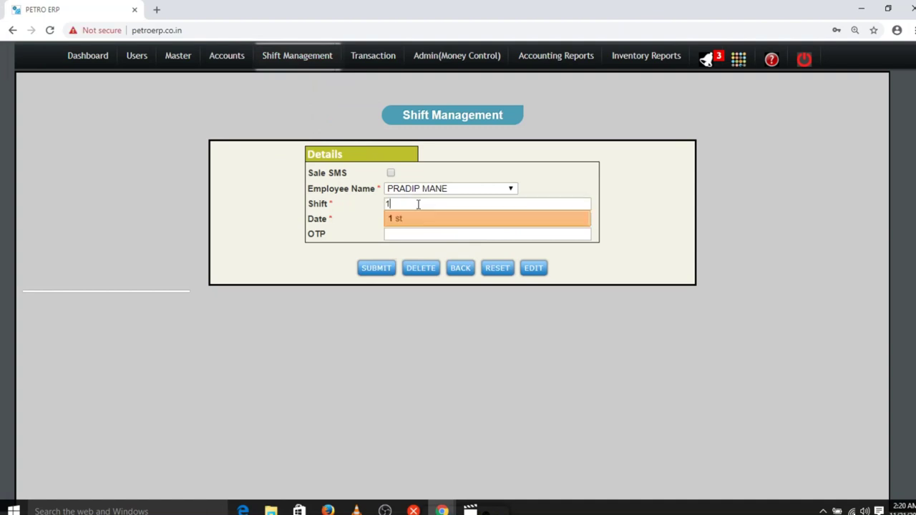
key(Return)
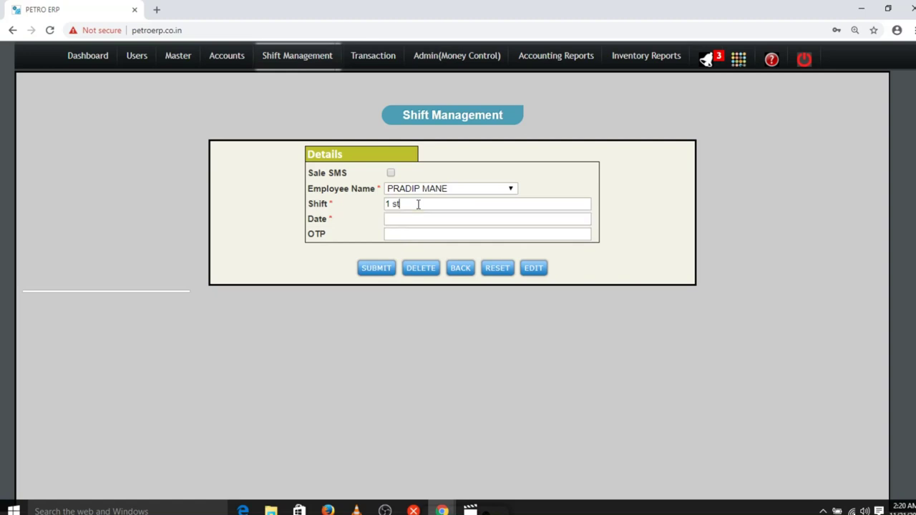
key(Tab)
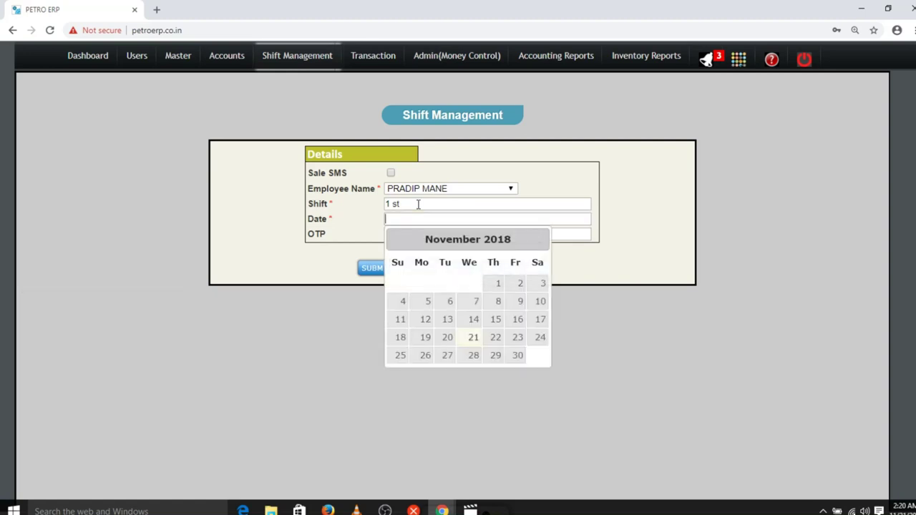
click(474, 339)
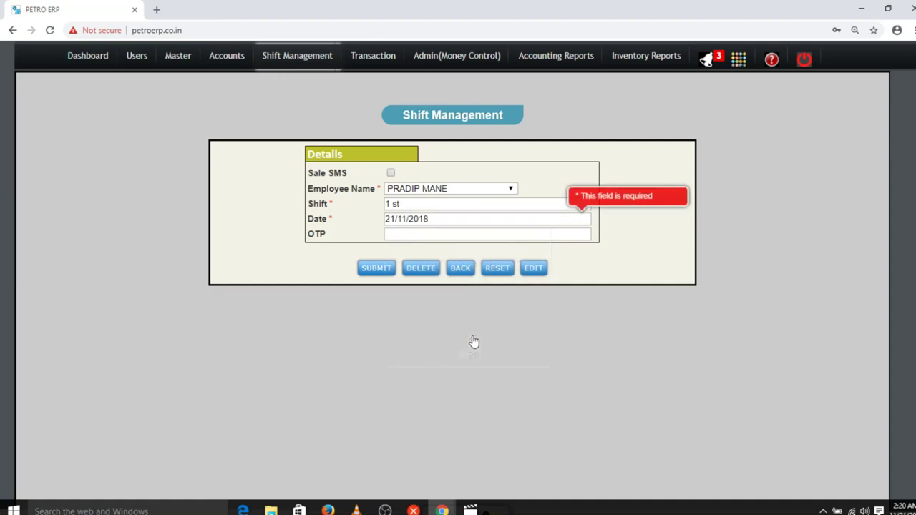
Enter the shift OTP, enable Sale SMS, and submit the assignment.
click(420, 235)
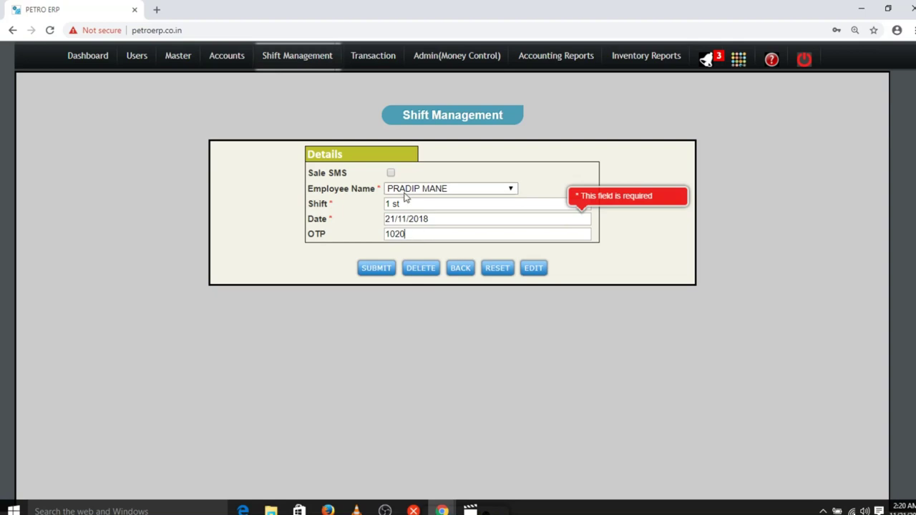
click(390, 173)
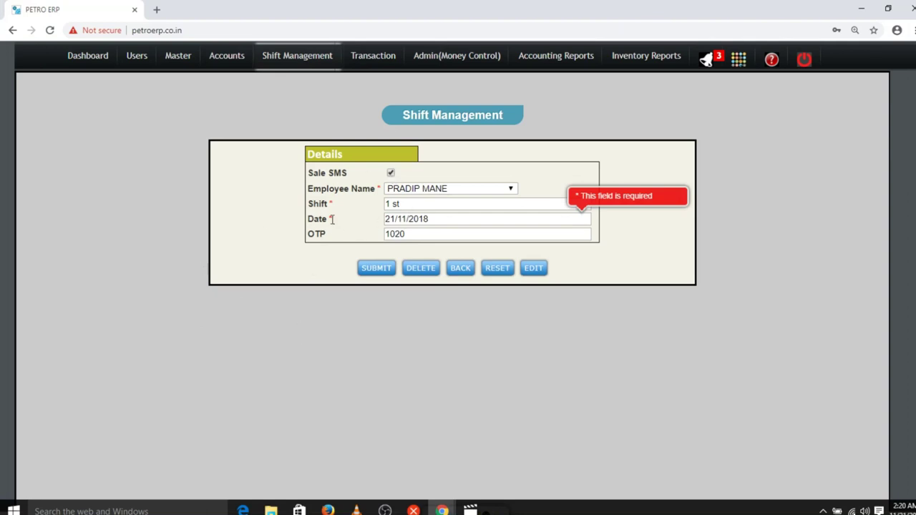
double_click(314, 235)
click(335, 242)
click(375, 274)
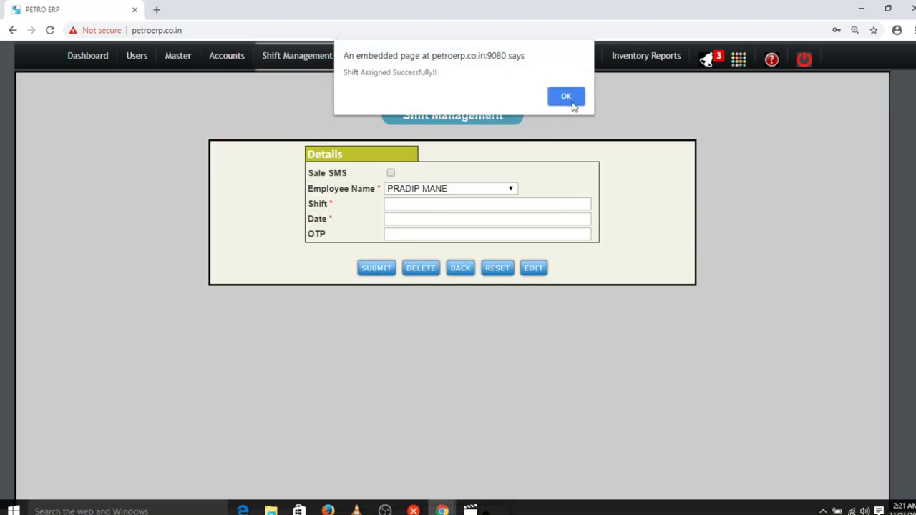
click(567, 97)
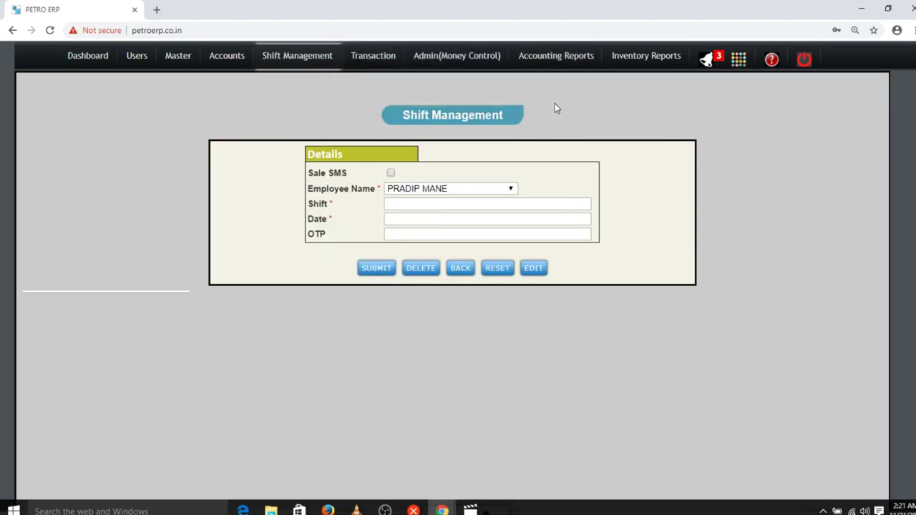
mouse_move(304, 47)
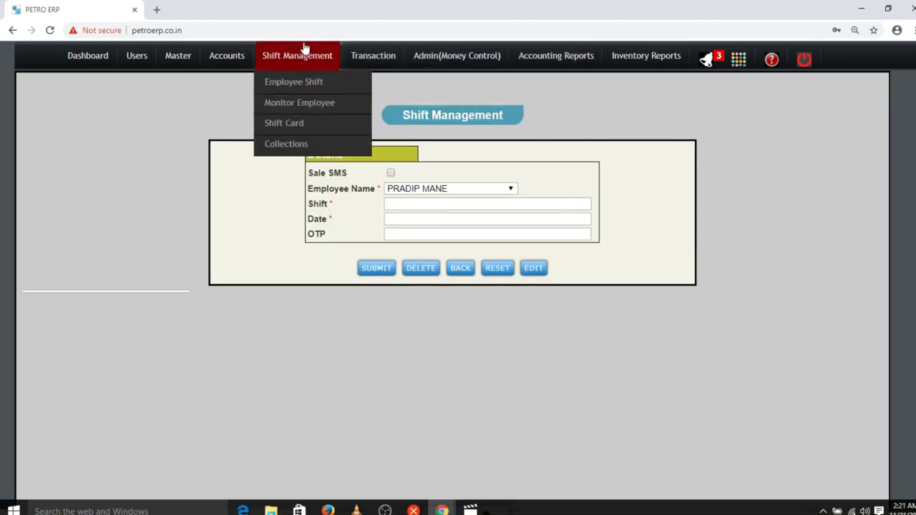
Open Monitor Employee and check the new row's employee name and Sale SMS True value.
click(304, 104)
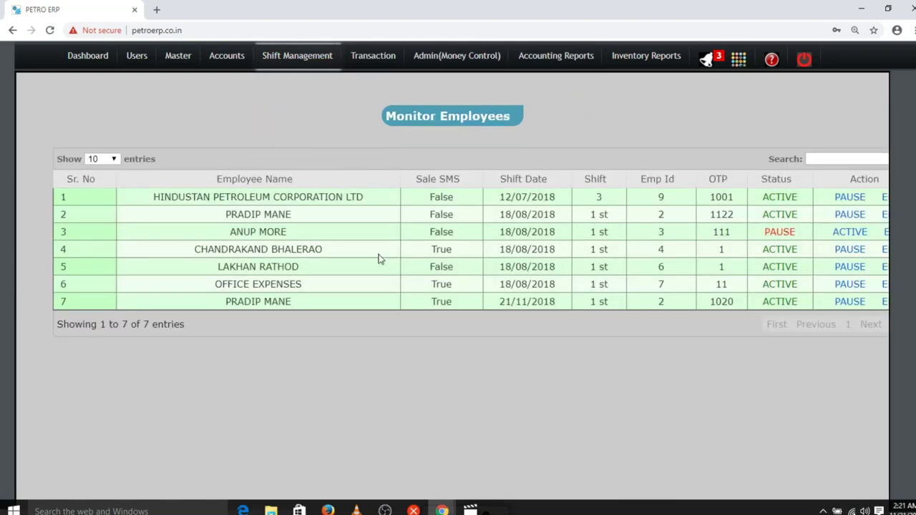
double_click(247, 304)
click(247, 303)
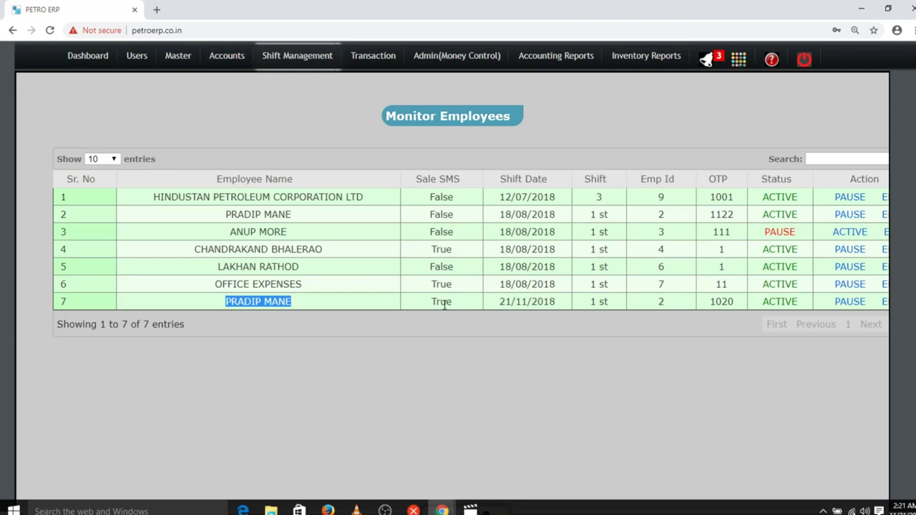
scroll(444, 305, right, 1)
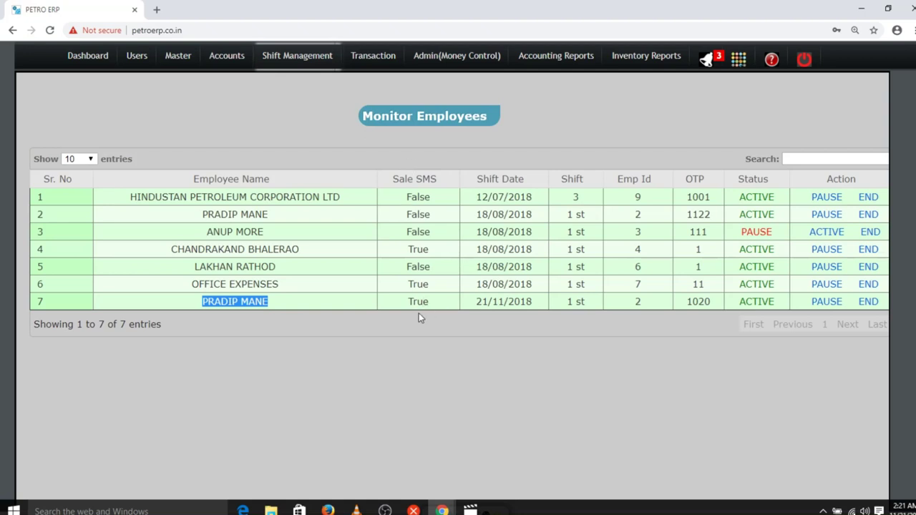
double_click(415, 302)
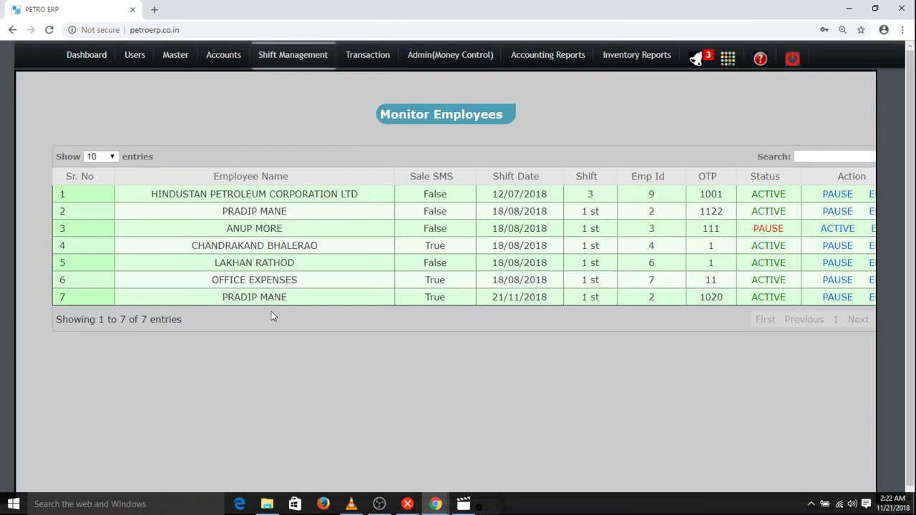
double_click(431, 296)
click(654, 300)
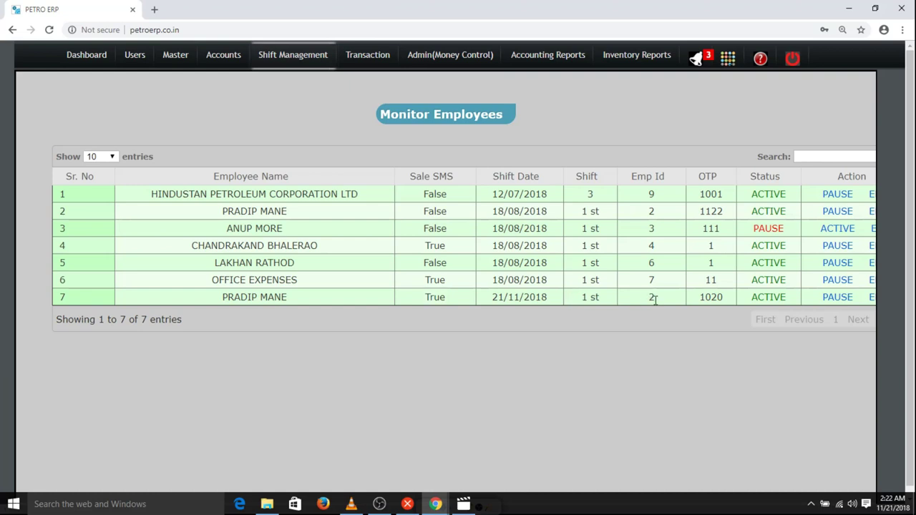
double_click(701, 296)
click(658, 300)
double_click(706, 296)
click(644, 299)
double_click(707, 294)
double_click(657, 299)
double_click(709, 297)
double_click(651, 297)
double_click(707, 297)
scroll(706, 297, right, 1)
scroll(705, 297, right, 2)
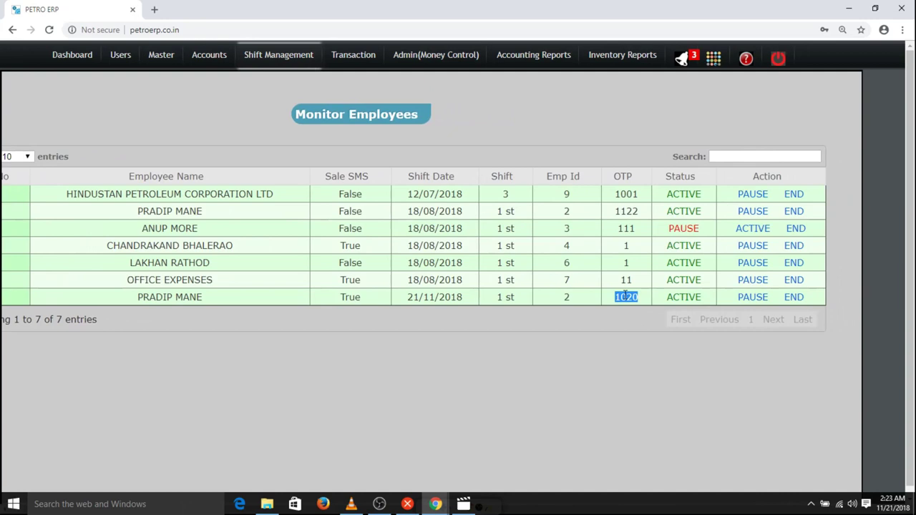
double_click(566, 296)
double_click(628, 296)
double_click(569, 299)
double_click(627, 297)
click(350, 300)
double_click(350, 301)
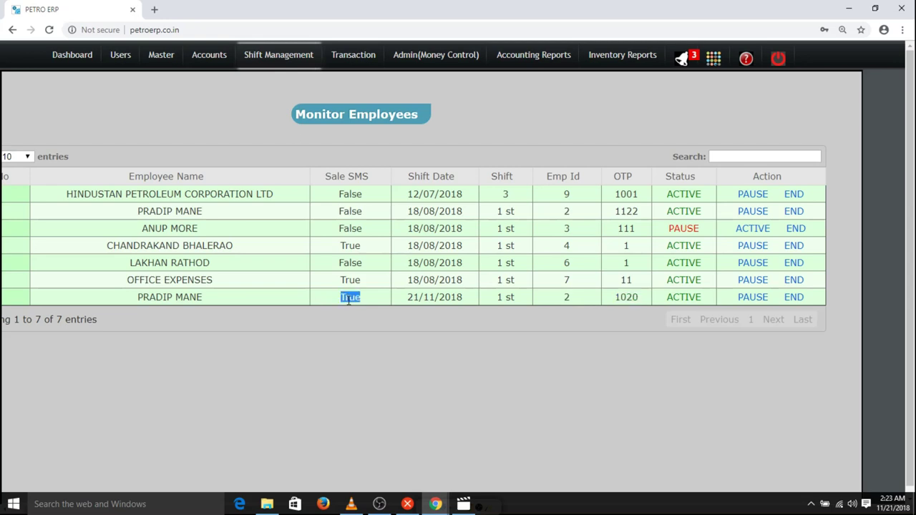
double_click(566, 298)
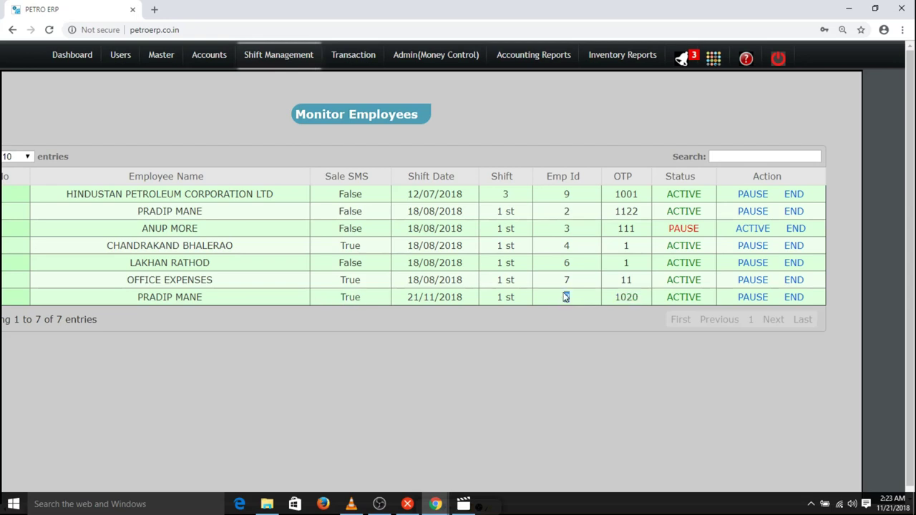
double_click(626, 298)
Pause the 21/11/2018 shift and confirm its status now reads PAUSE.
click(763, 300)
double_click(754, 297)
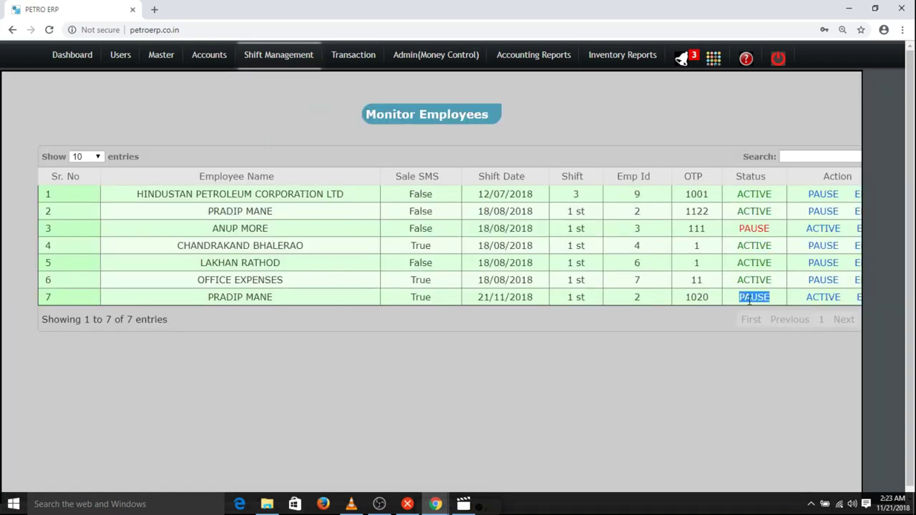
scroll(749, 302, right, 2)
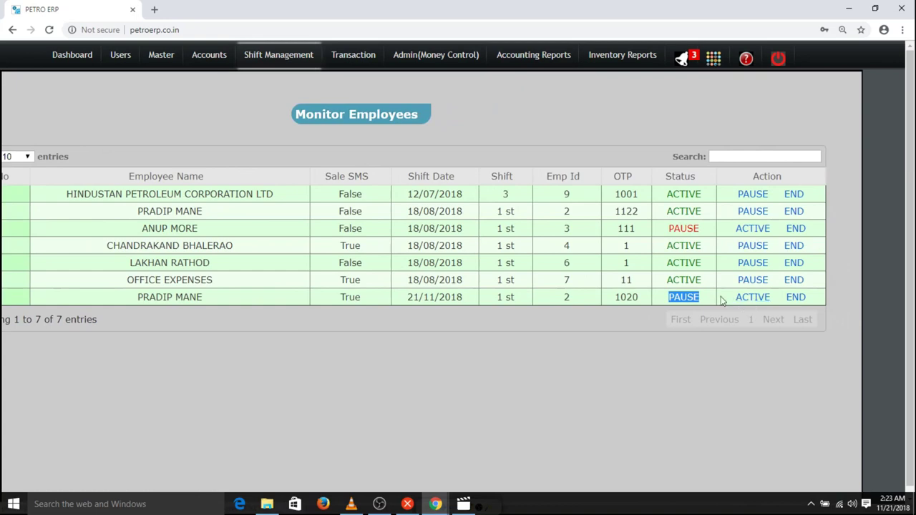
triple_click(692, 298)
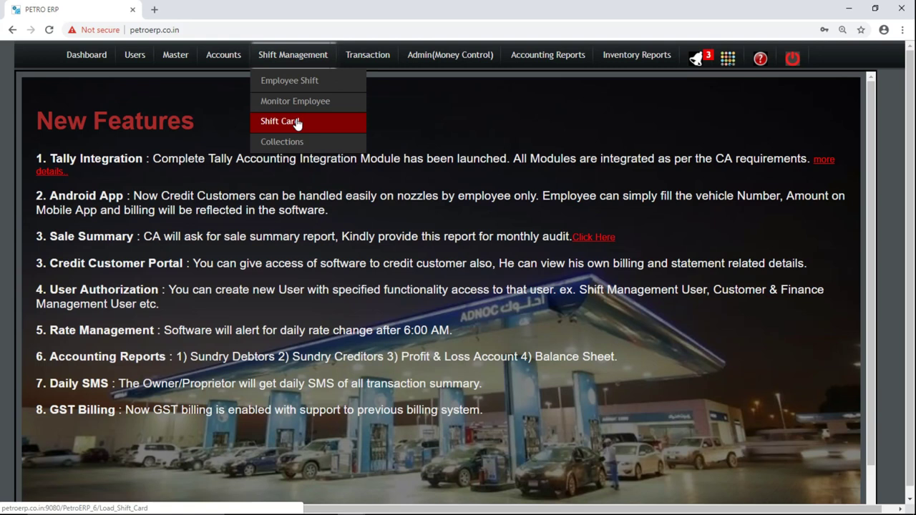
Open the Shift Card form and fill Emp Name with the first suggested employee.
click(297, 123)
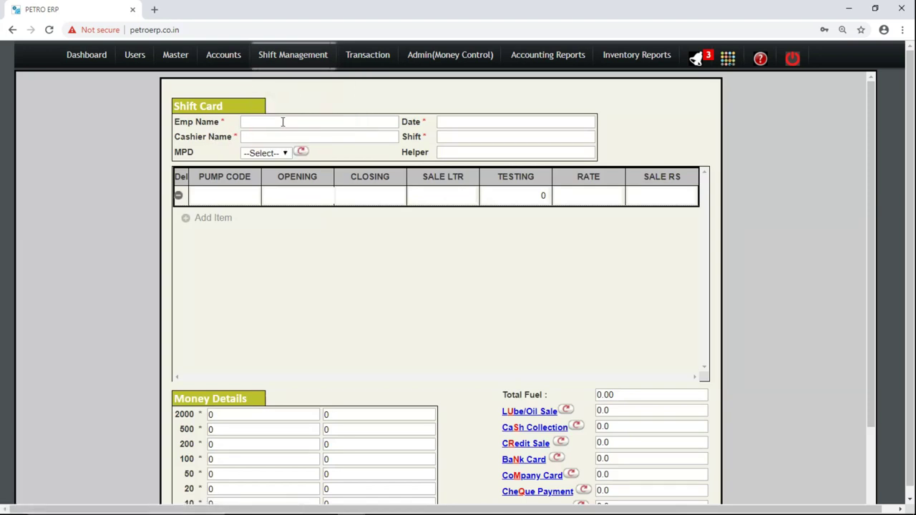
text(s)
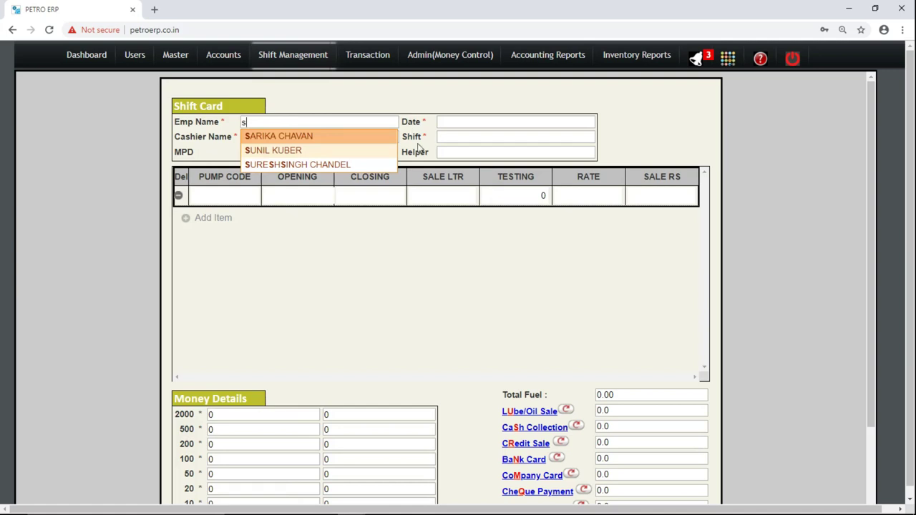
double_click(415, 152)
click(370, 138)
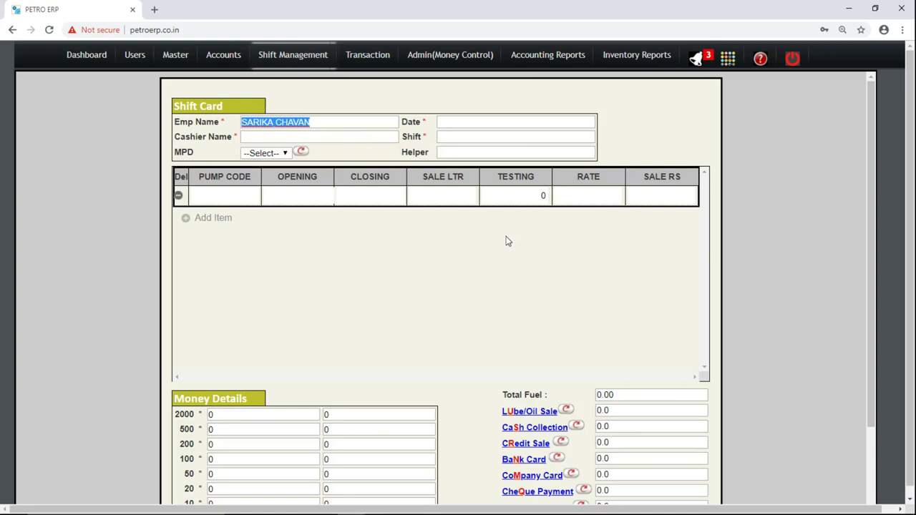
Select dispenser MPD1 in the MPD list, then close the dispenser list unchanged.
drag(868, 237, 881, 326)
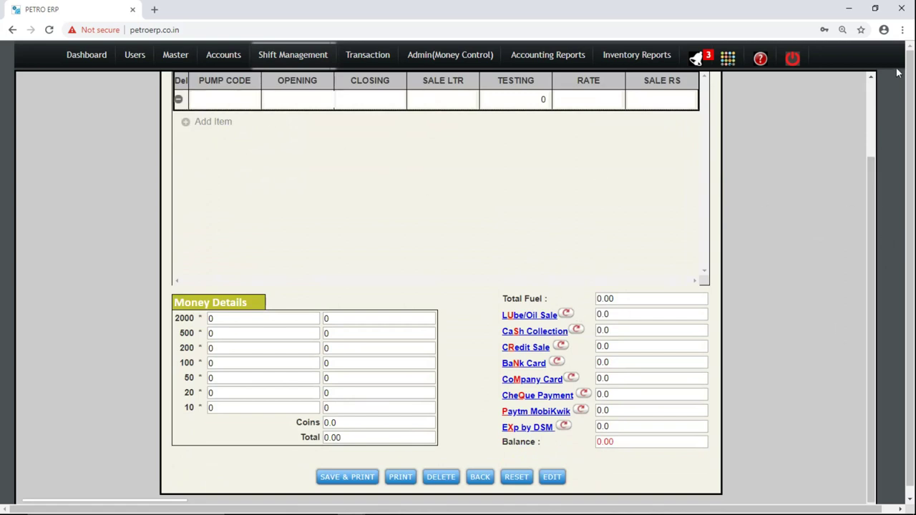
scroll(875, 108, up, 2)
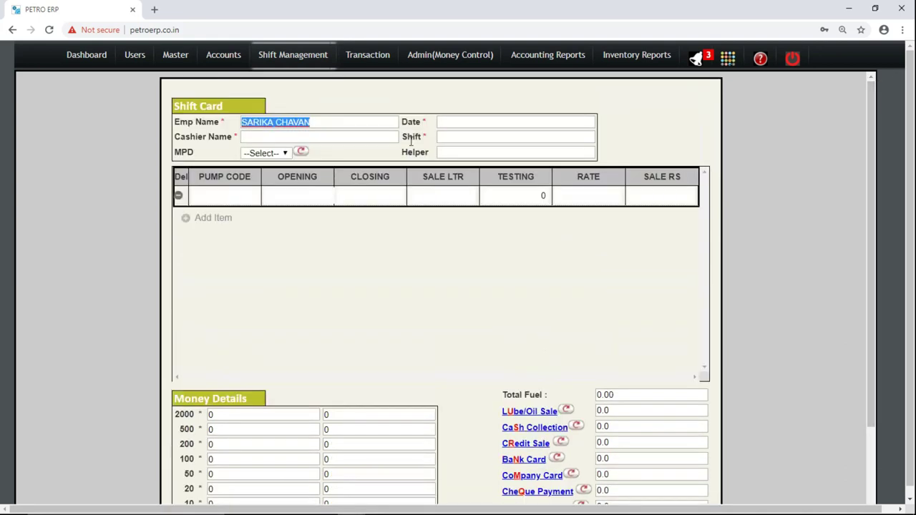
click(273, 152)
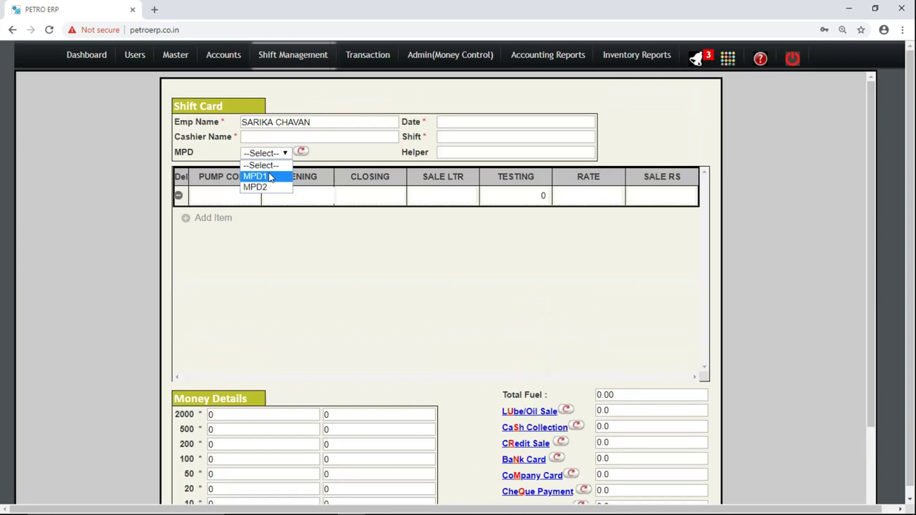
click(255, 177)
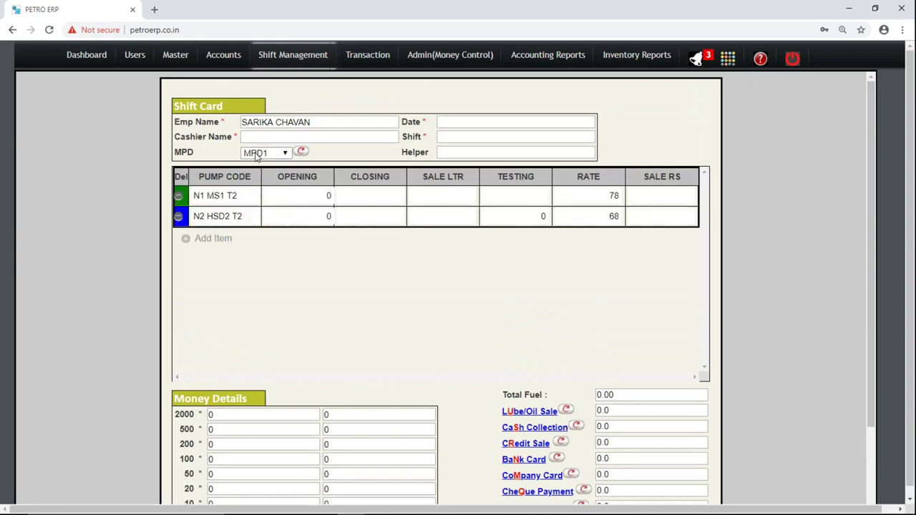
click(256, 154)
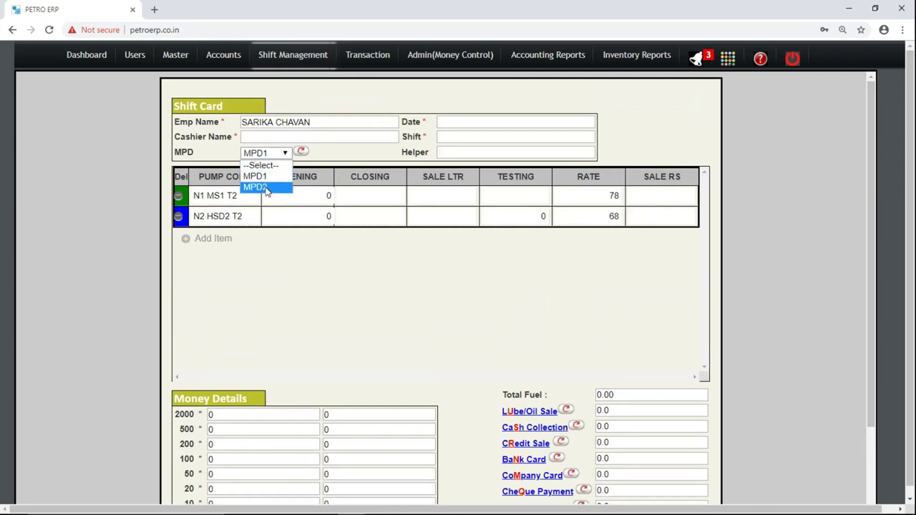
click(129, 181)
Switch the card to dispenser MPD2 and check its pumps' opening readings.
click(282, 199)
click(214, 195)
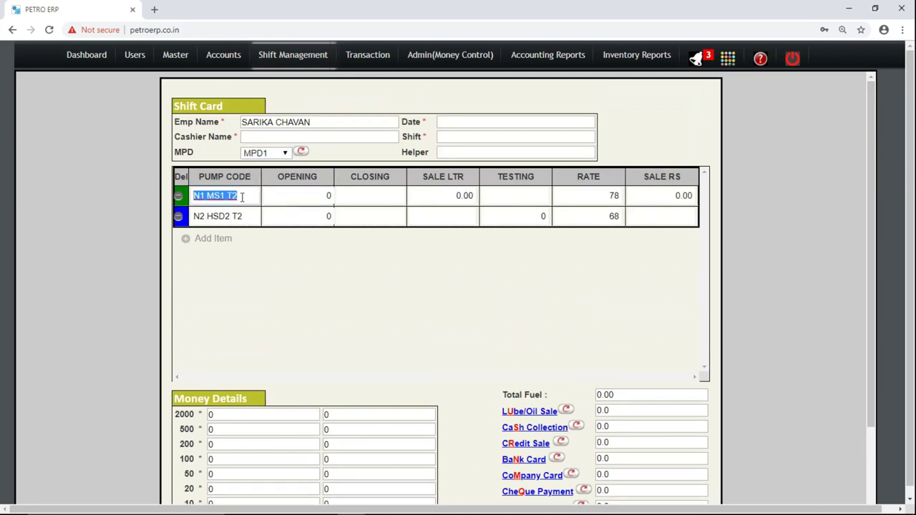
click(256, 153)
click(270, 188)
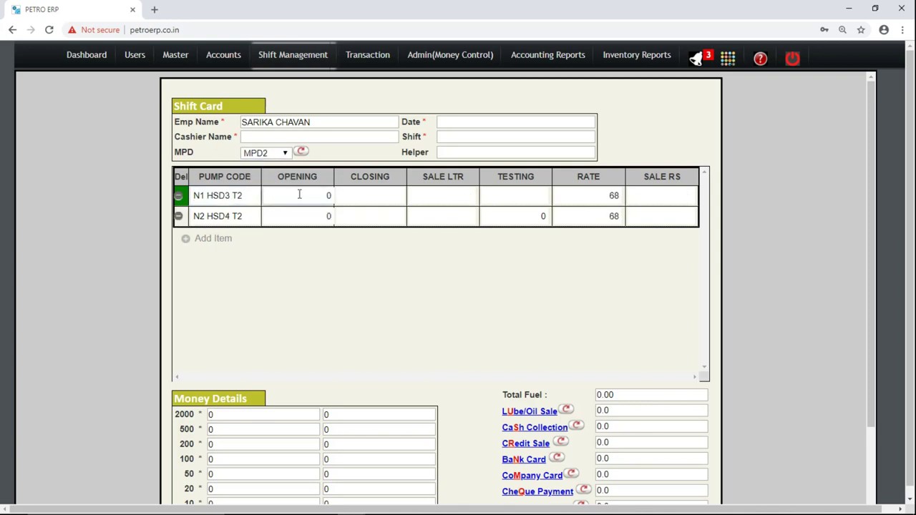
click(299, 195)
click(300, 210)
click(317, 196)
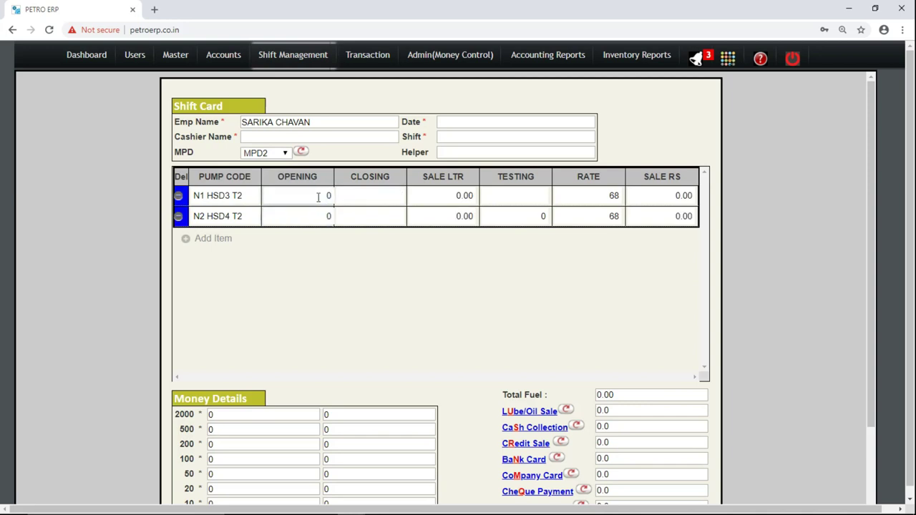
drag(873, 254, 879, 308)
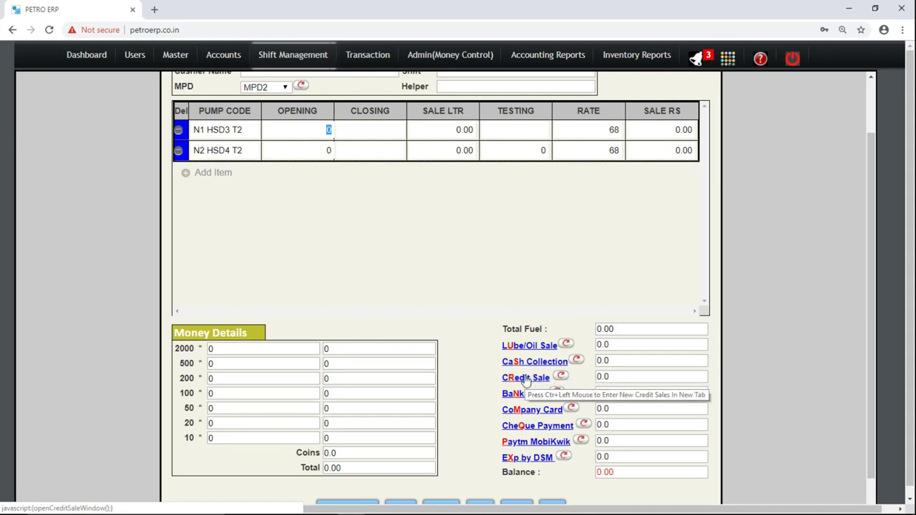
drag(508, 378, 539, 380)
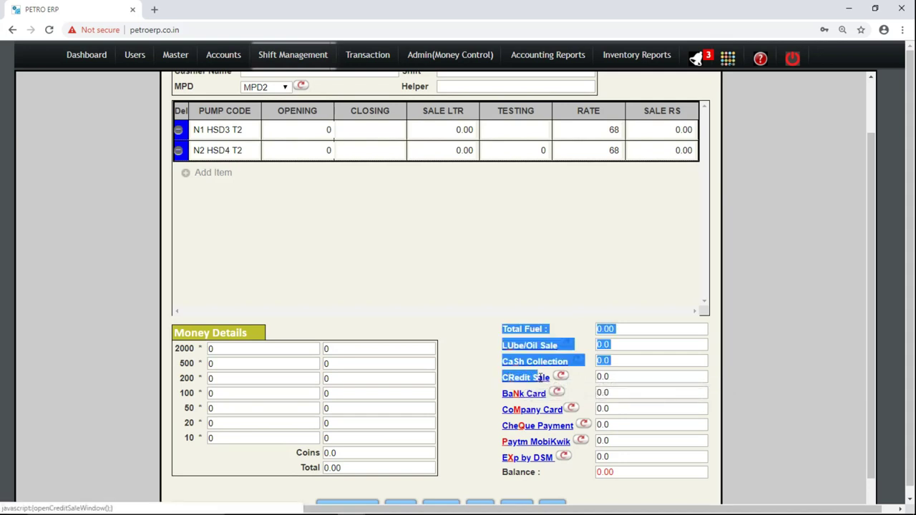
click(493, 379)
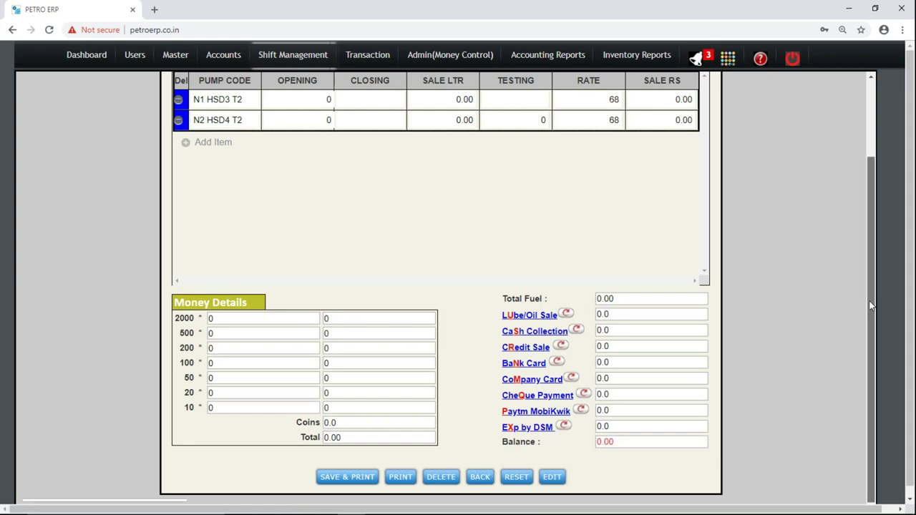
Replace the employee name with another suggested employee and set the shift date to 21/11/2018.
drag(872, 306, 860, 179)
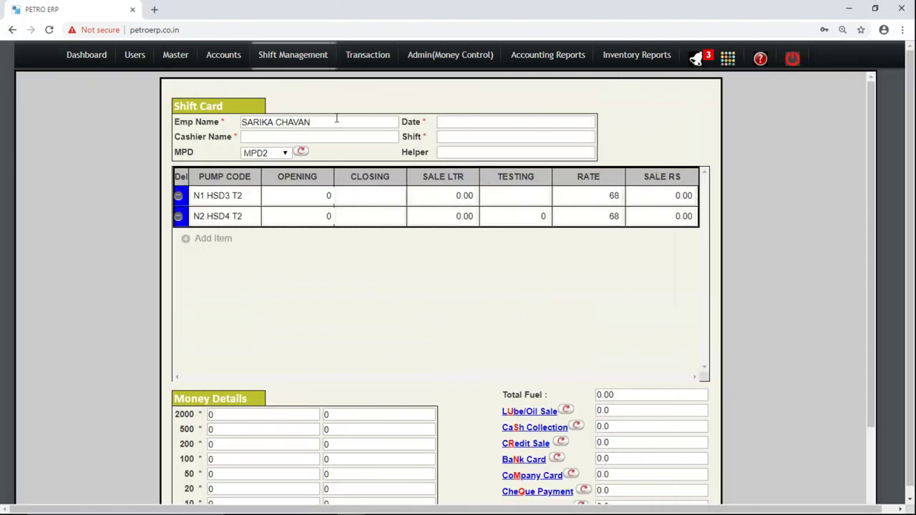
triple_click(328, 123)
key(BackSpace)
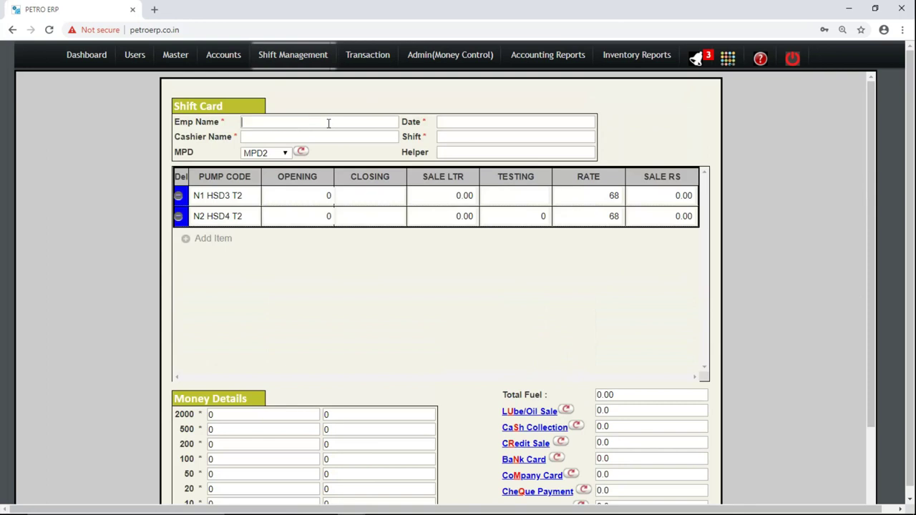
text(s)
key(Down)
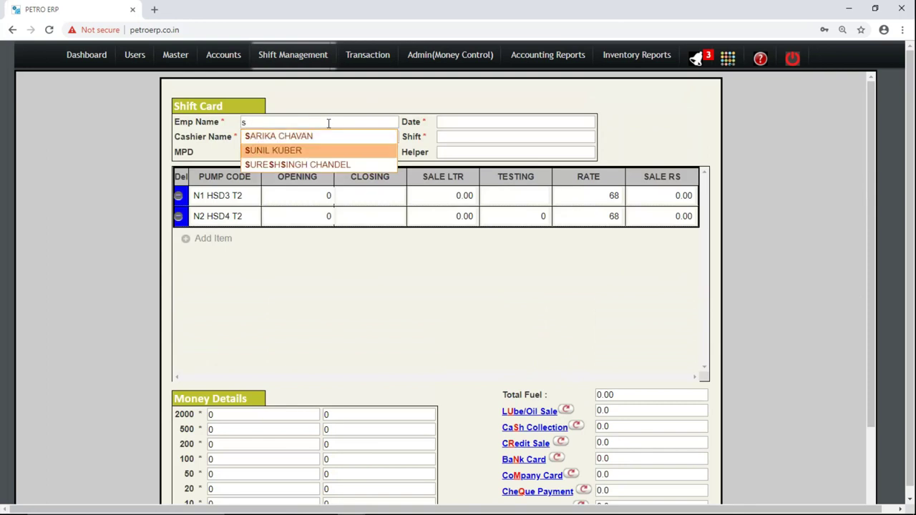
key(Return)
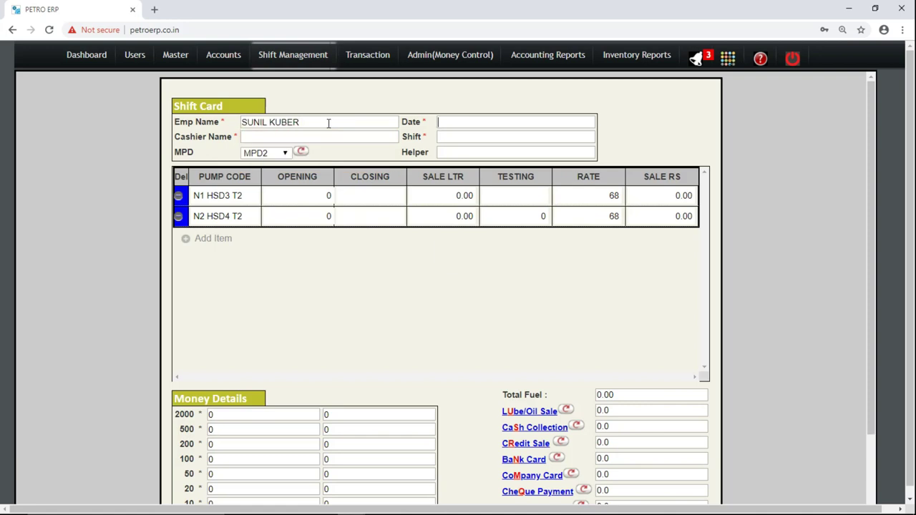
key(Tab)
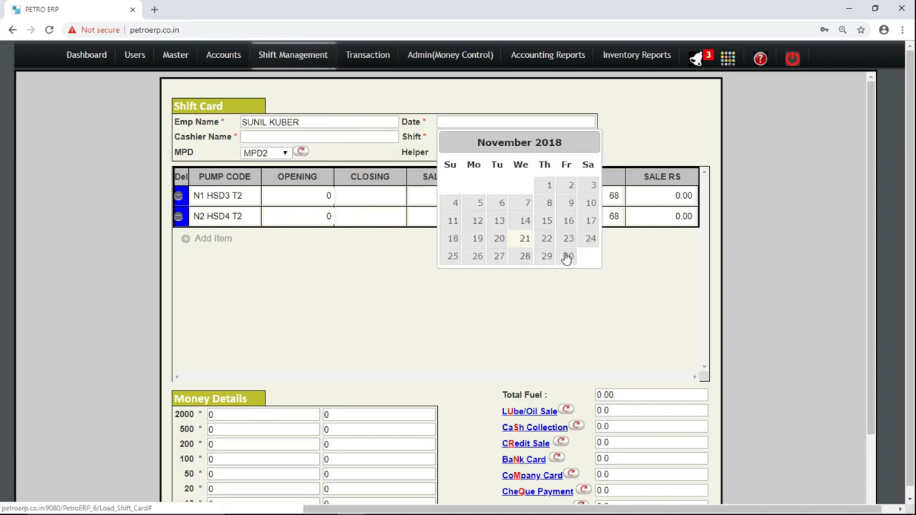
click(525, 241)
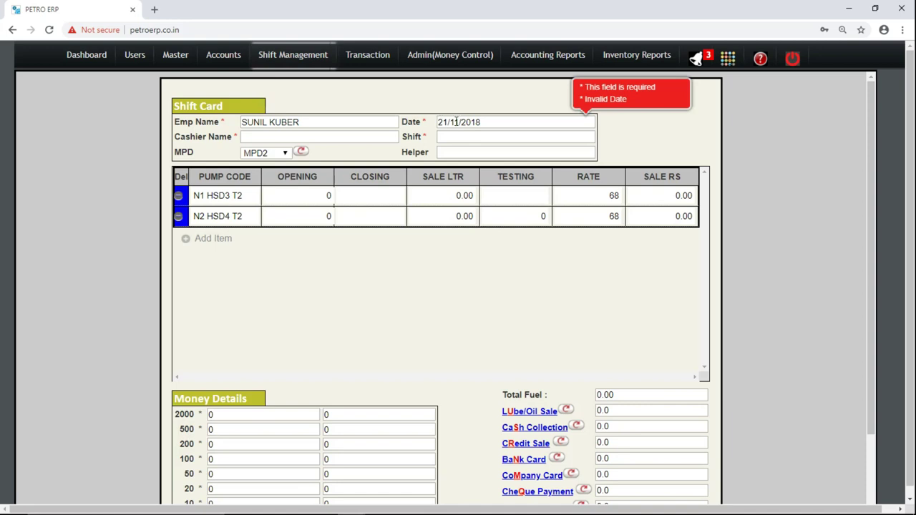
Pick the suggested cashier, set shift to 1 st, and begin filling the helper name.
click(369, 135)
text(a)
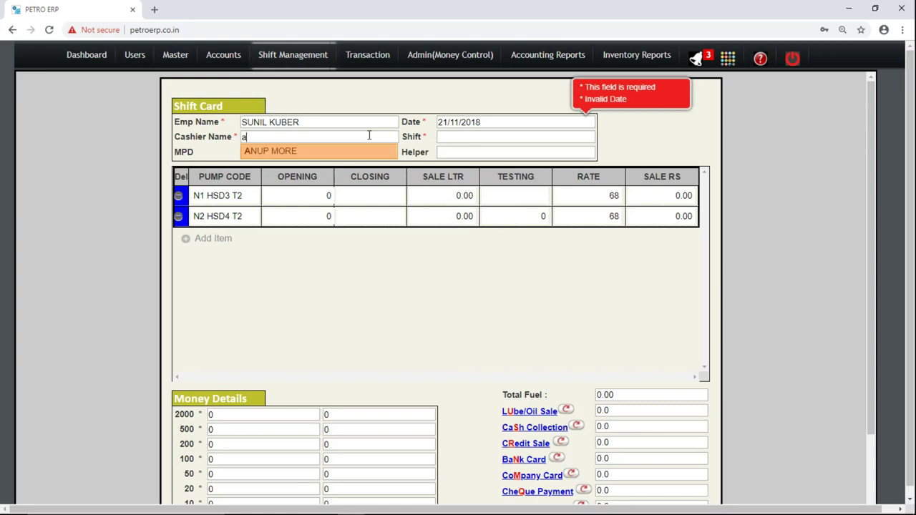
click(296, 150)
key(Tab)
text(1)
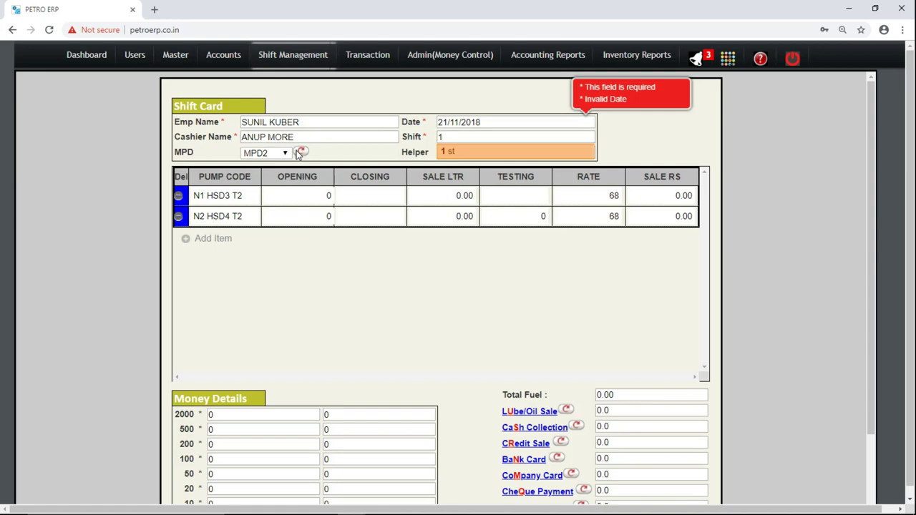
key(Return)
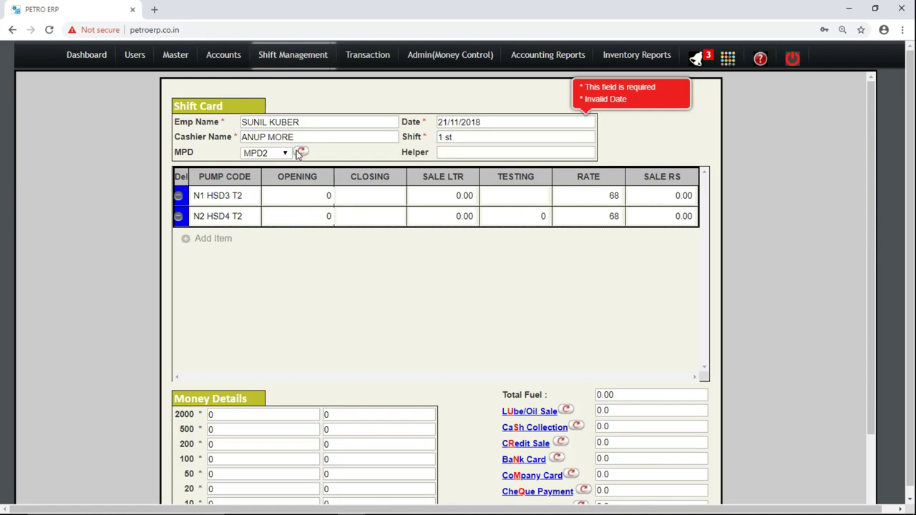
triple_click(214, 118)
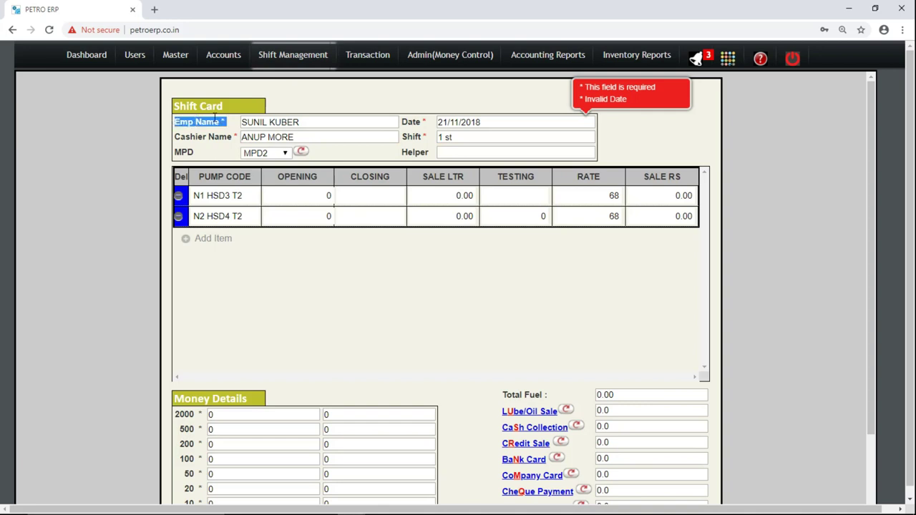
click(474, 153)
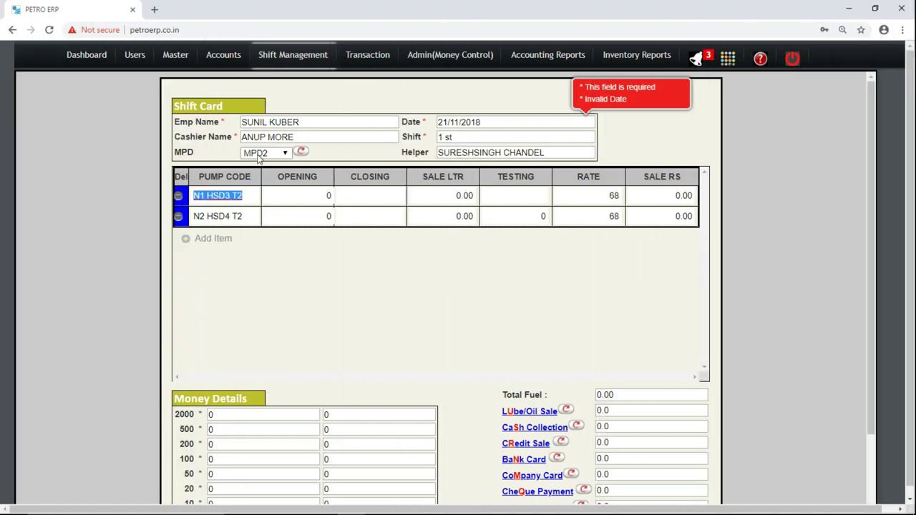
click(259, 157)
Reload dispenser MPD1, listing pumps N1 MS1 T2 (opening 140000) and N2 HSD2 T2 (opening 150000).
click(271, 178)
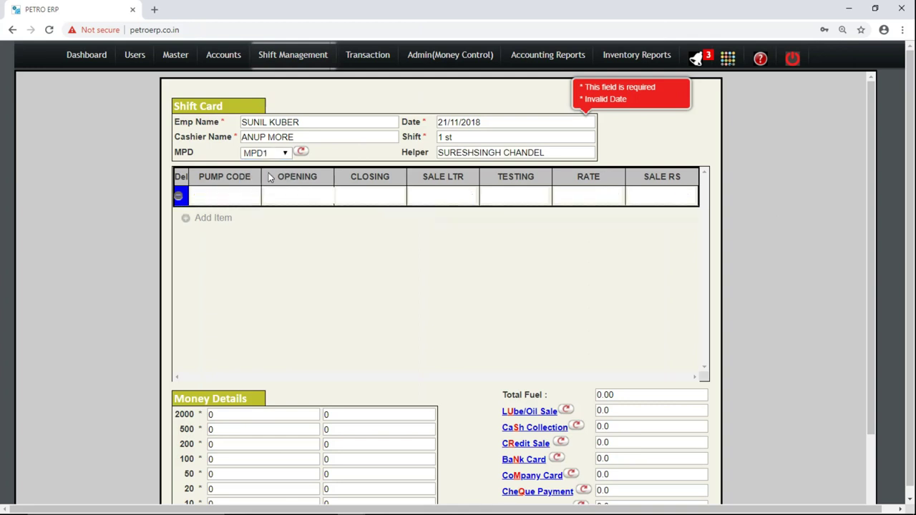
drag(271, 177, 296, 177)
triple_click(219, 201)
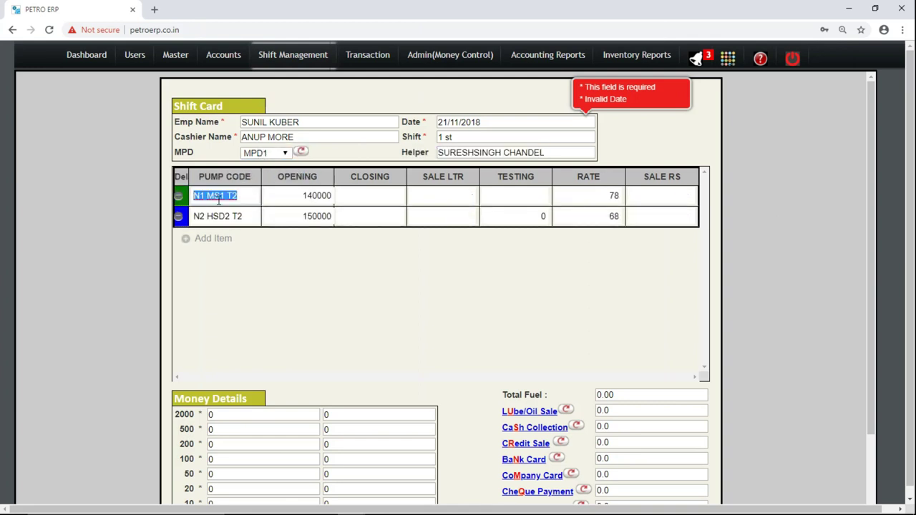
drag(219, 201, 240, 194)
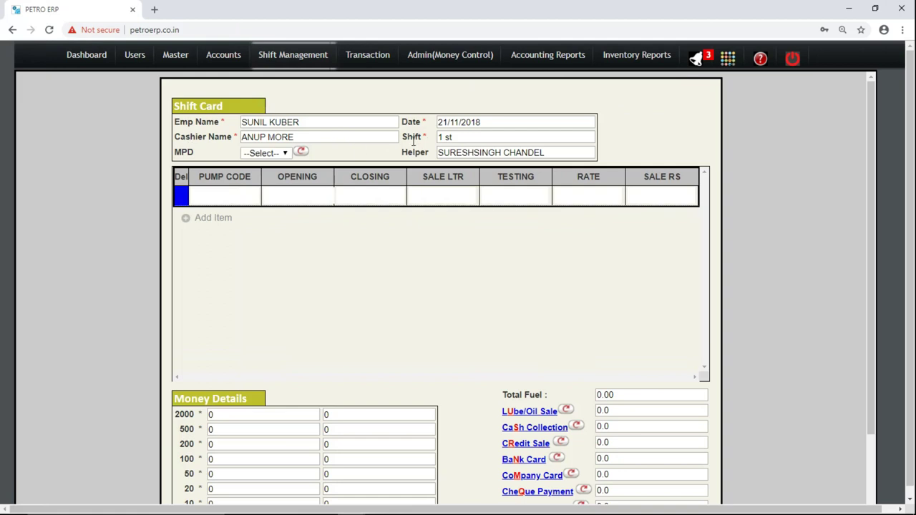
double_click(415, 152)
click(415, 152)
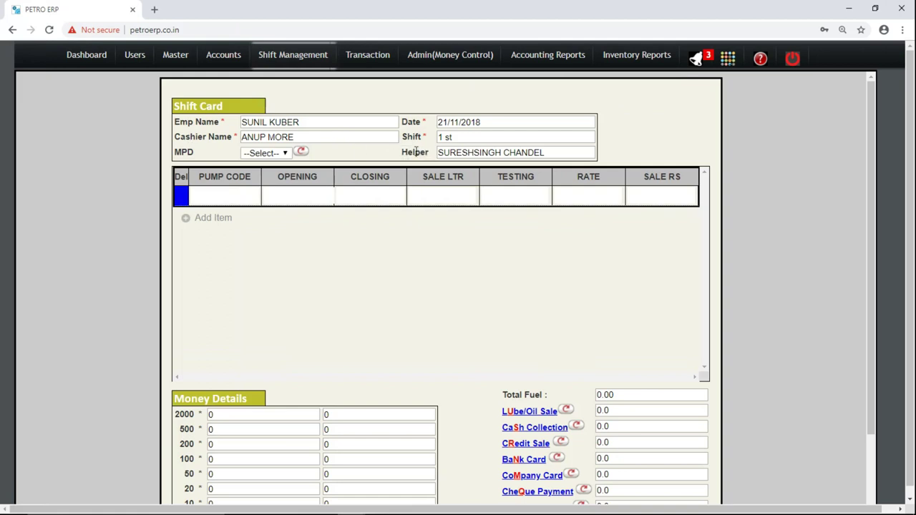
click(274, 153)
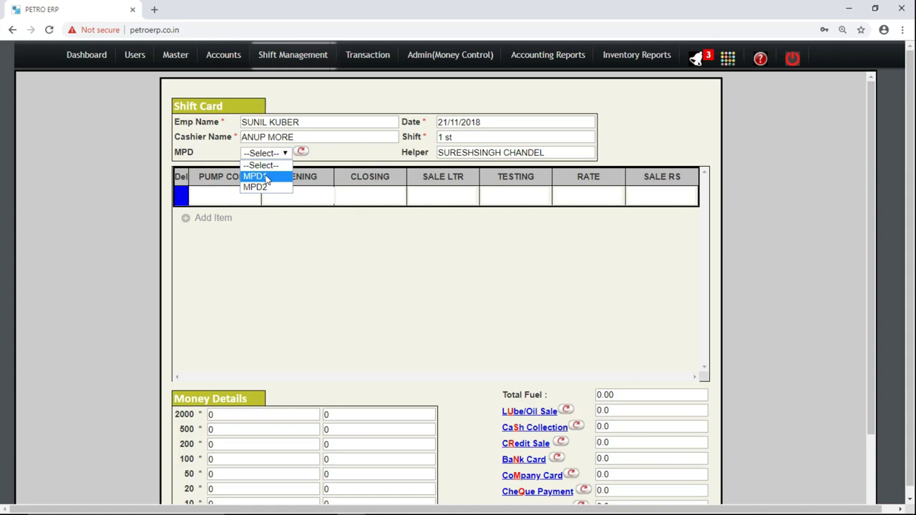
click(266, 178)
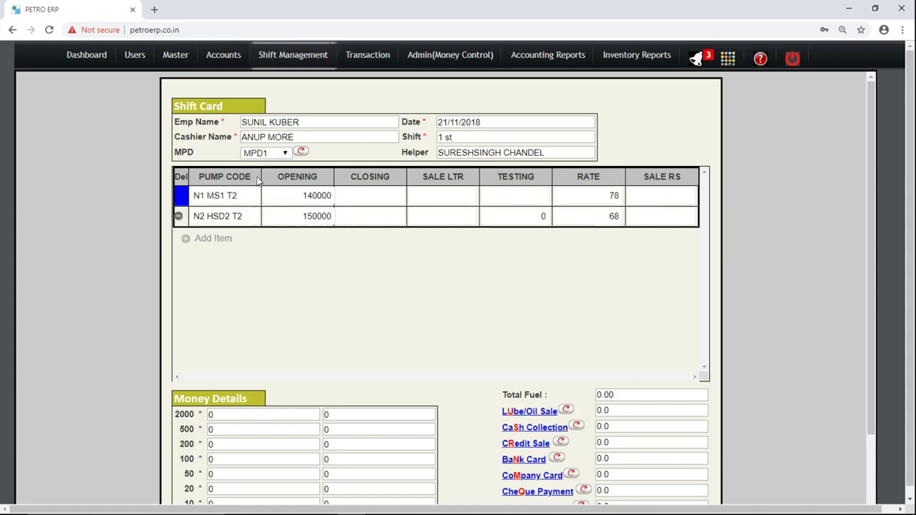
triple_click(239, 179)
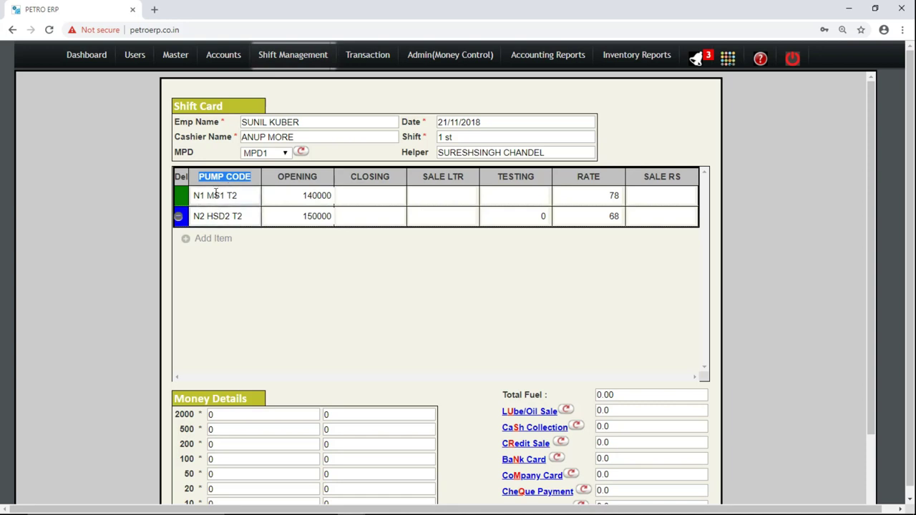
triple_click(214, 194)
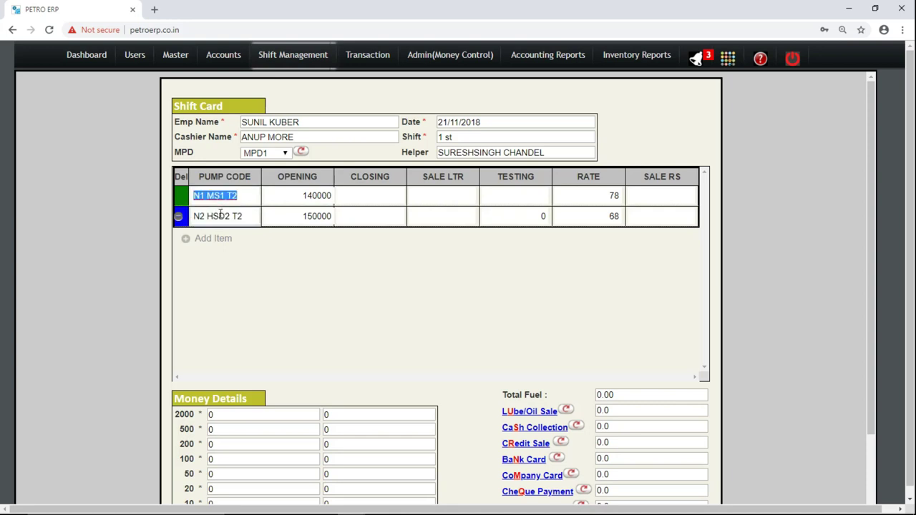
triple_click(220, 214)
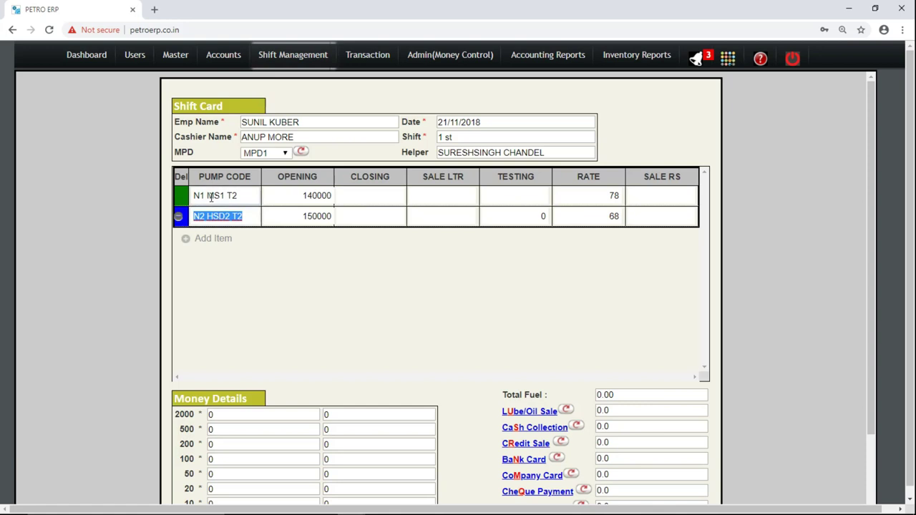
triple_click(211, 196)
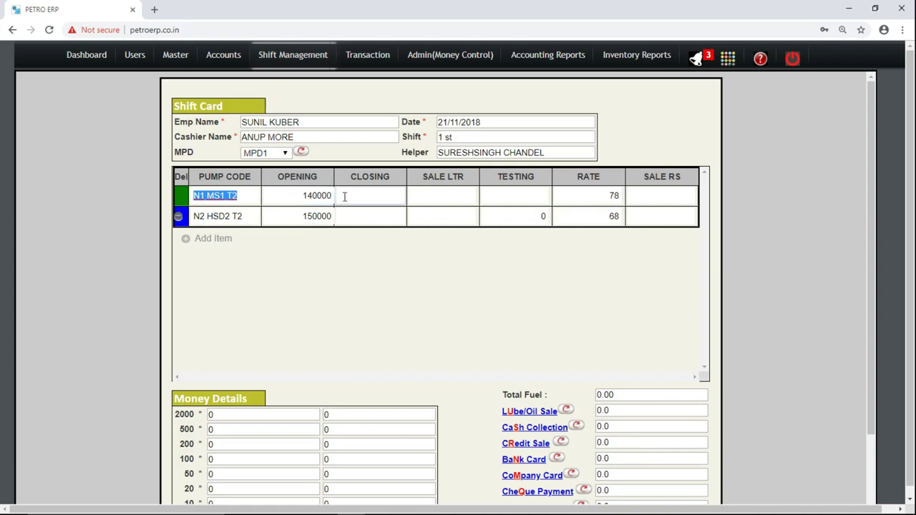
Enter closing reading 141000 and testing 5 for pump N1 MS1 T2.
click(323, 196)
key(ctrl+c)
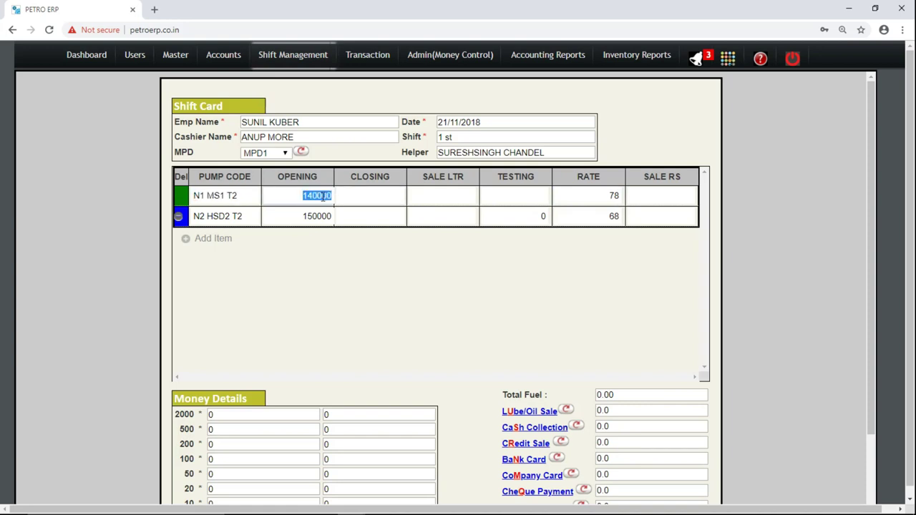
click(323, 196)
key(Tab)
key(ctrl+v)
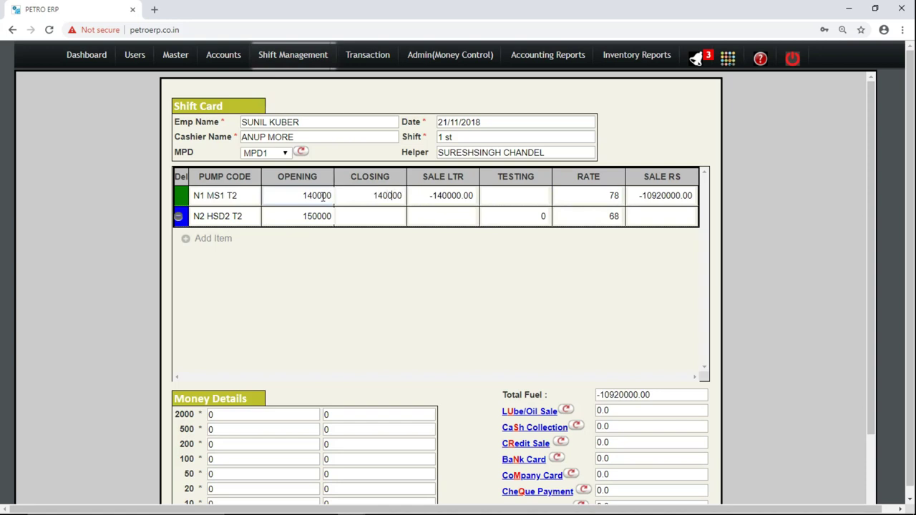
key(BackSpace)
text(1)
key(Tab)
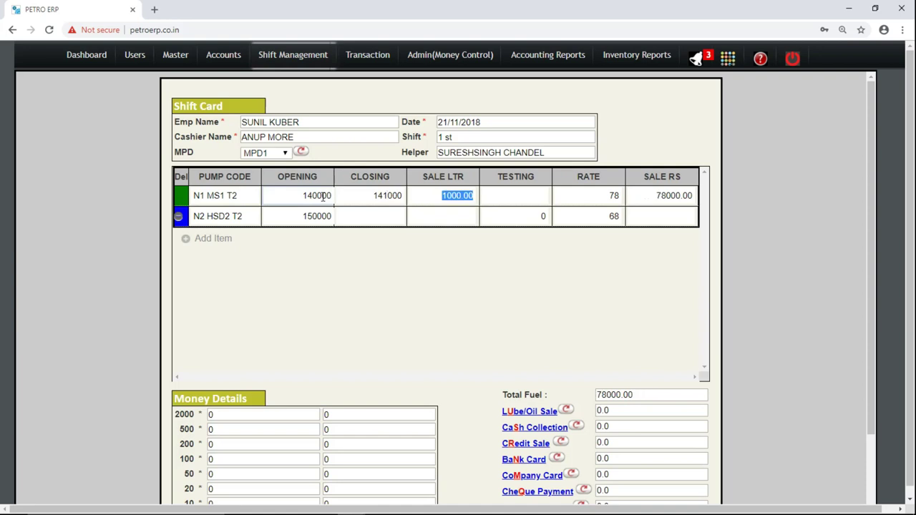
key(Tab)
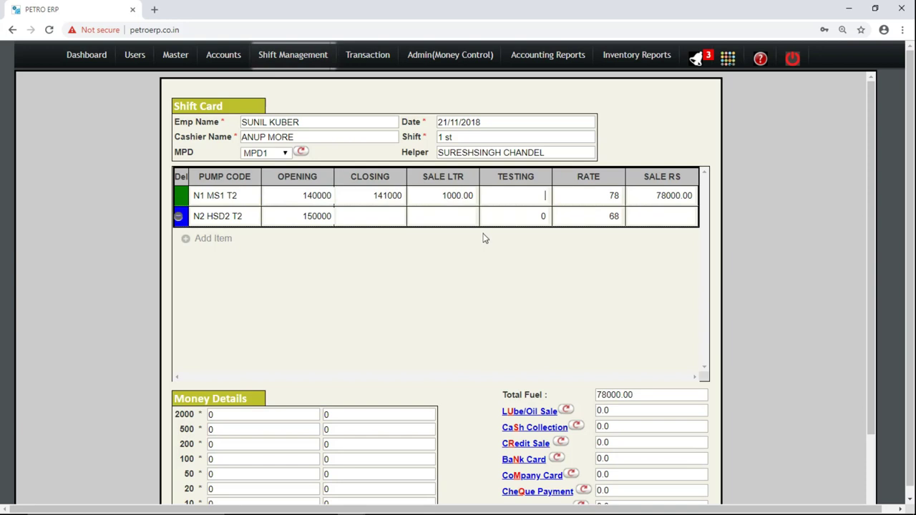
text(5)
key(Tab)
key(Tab)
Enter closing reading 151000 and testing 5 for pump N2 HSD2 T2.
key(Tab)
key(Tab)
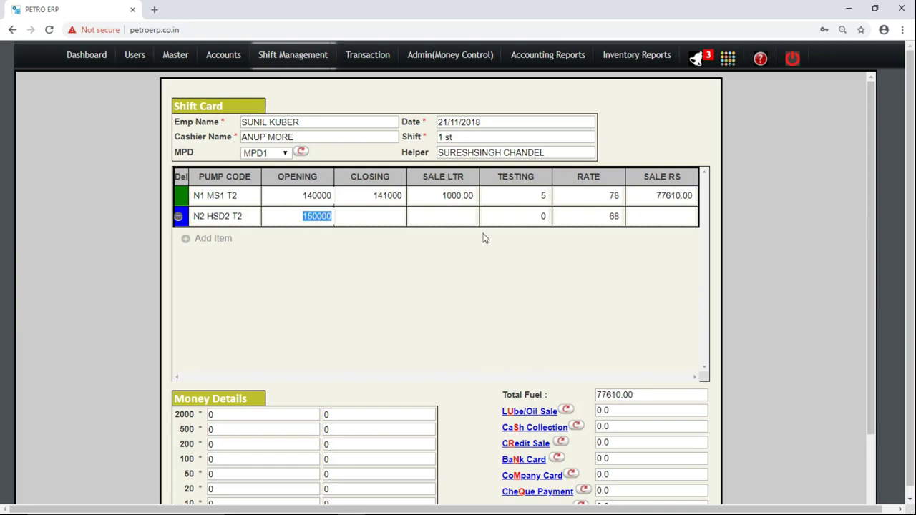
key(Tab)
text(150000)
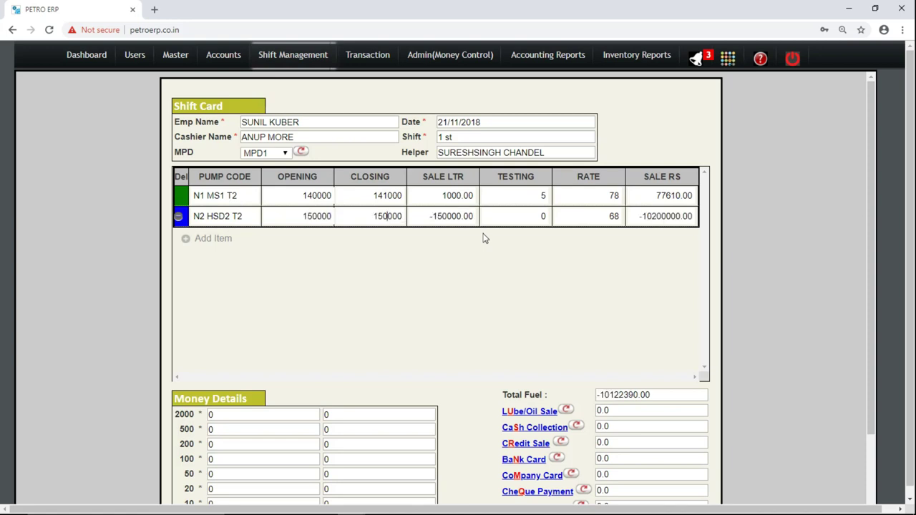
key(Left)
key(Left)
key(Left)
key(BackSpace)
text(1)
key(Tab)
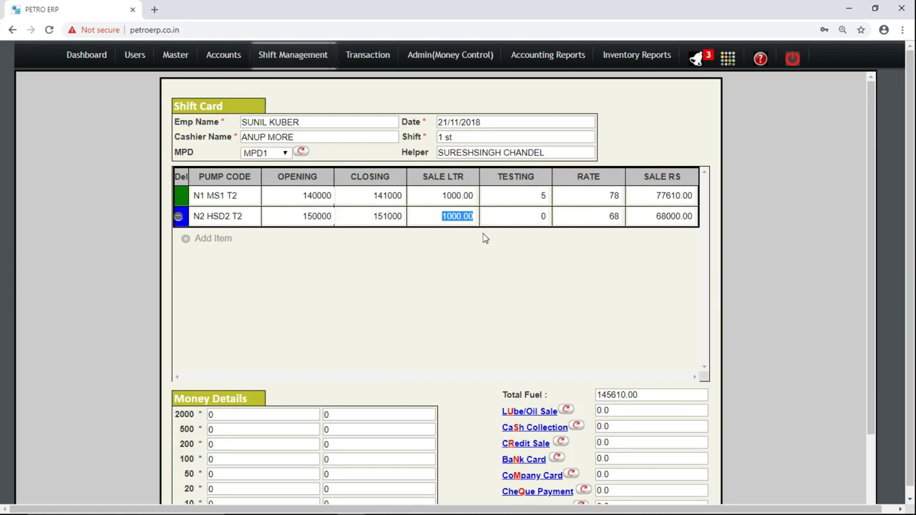
key(Tab)
text(5)
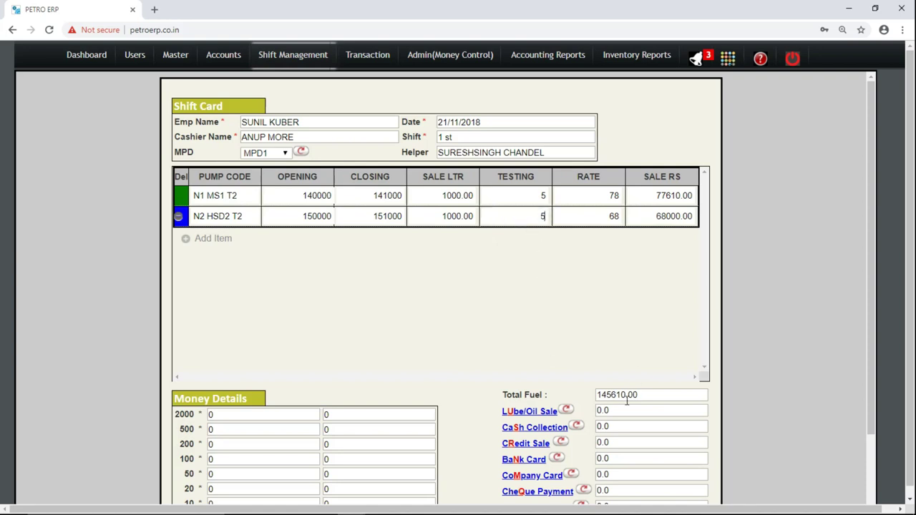
key(Tab)
click(843, 329)
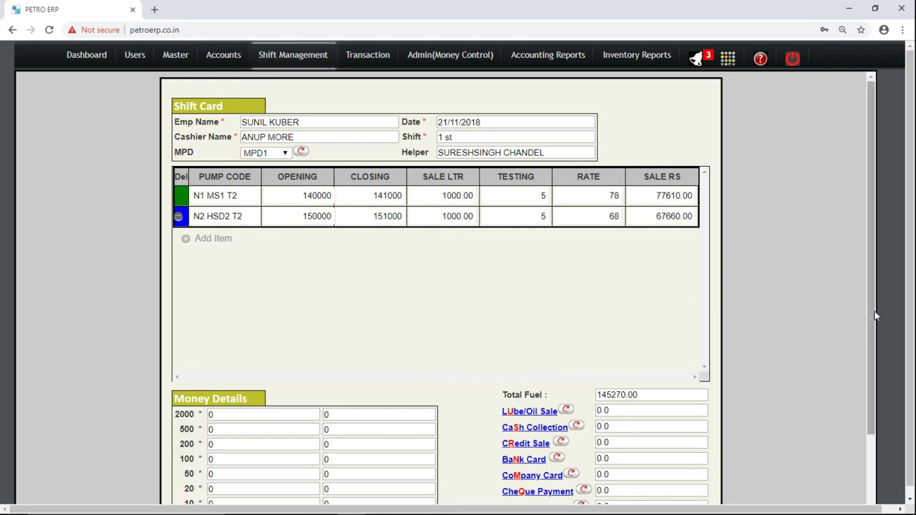
click(871, 352)
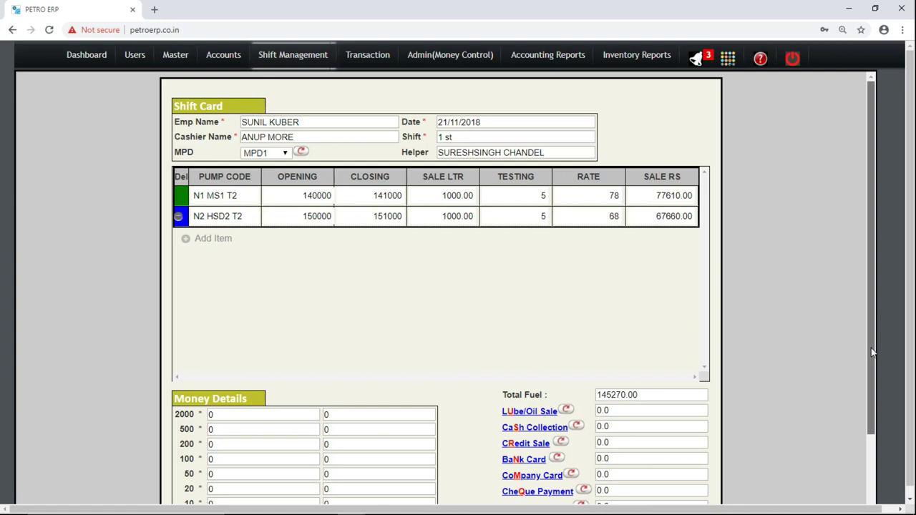
Scroll past the Total Fuel amount and open the LUbe/Oil Sale Challan/Slip Entry.
drag(871, 352, 875, 411)
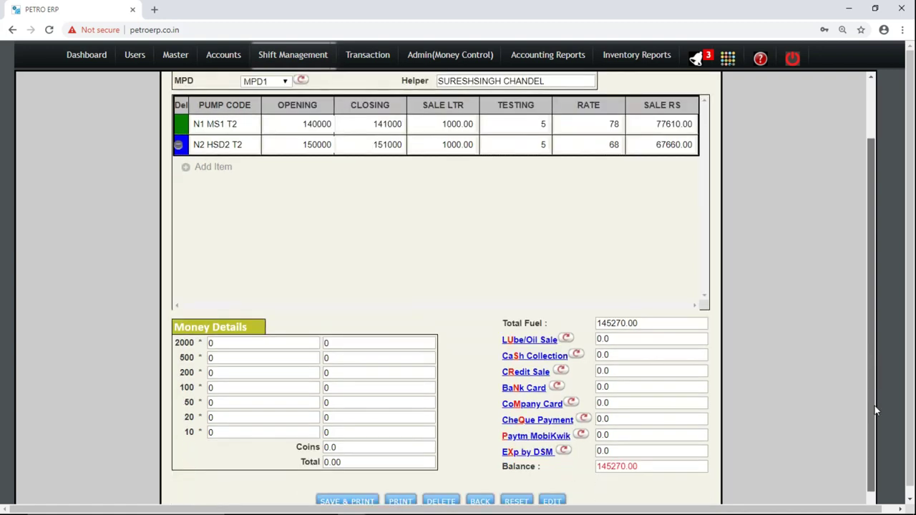
drag(875, 410, 877, 422)
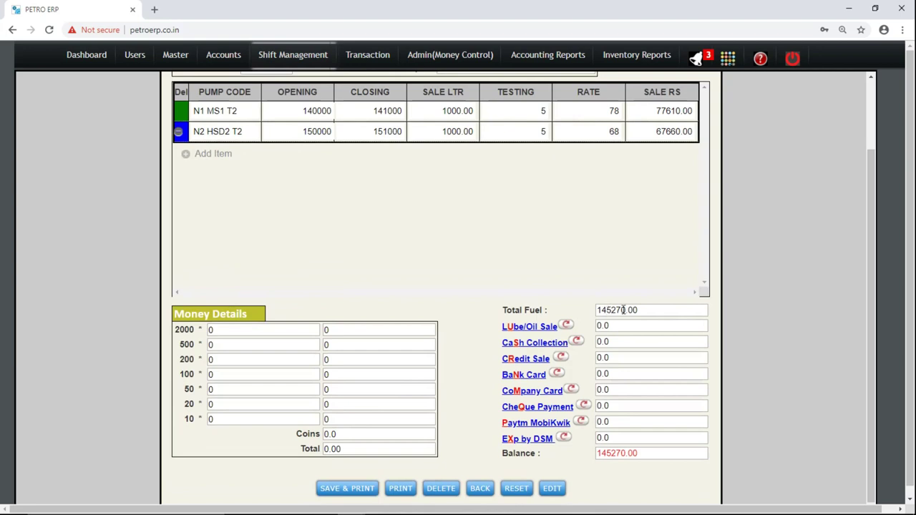
double_click(623, 309)
click(544, 248)
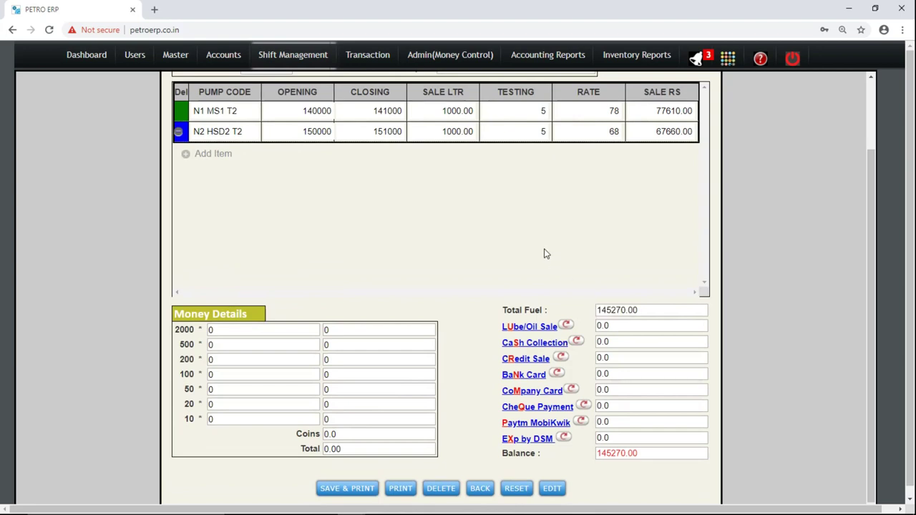
click(530, 331)
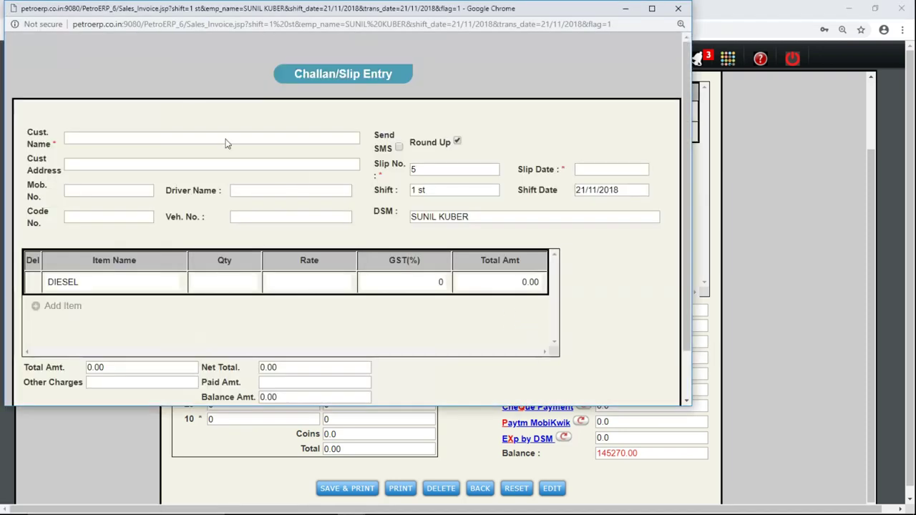
Maximize the slip window, set customer Cash Sale, slip no. 0 and date 21/11/2018.
double_click(387, 12)
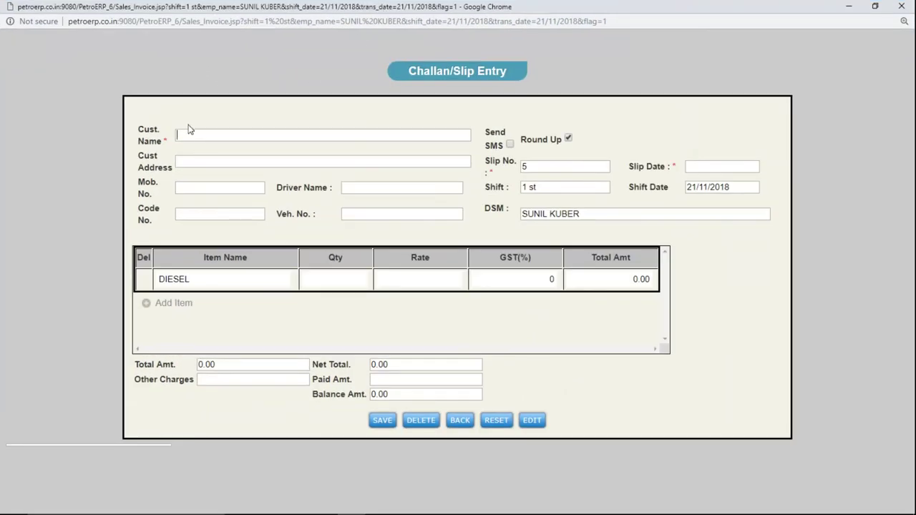
text(s)
key(BackSpace)
text(n)
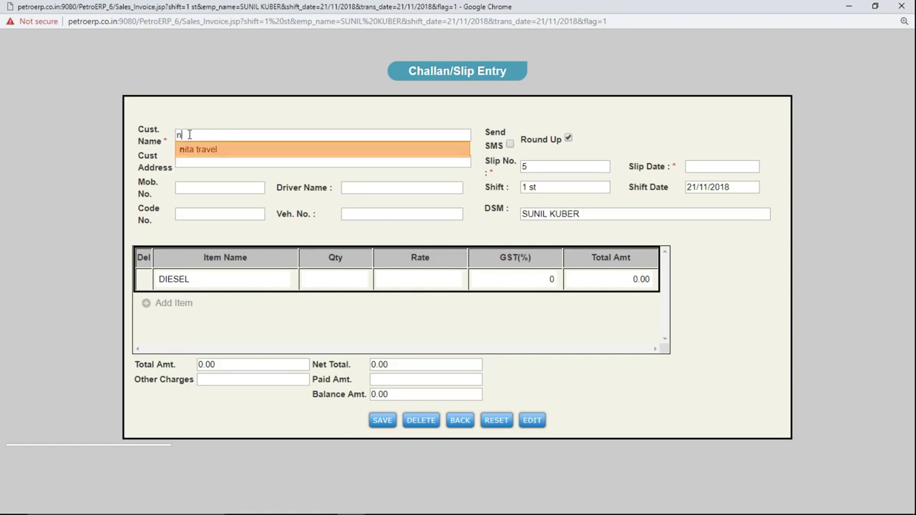
key(BackSpace)
text(C)
key(Return)
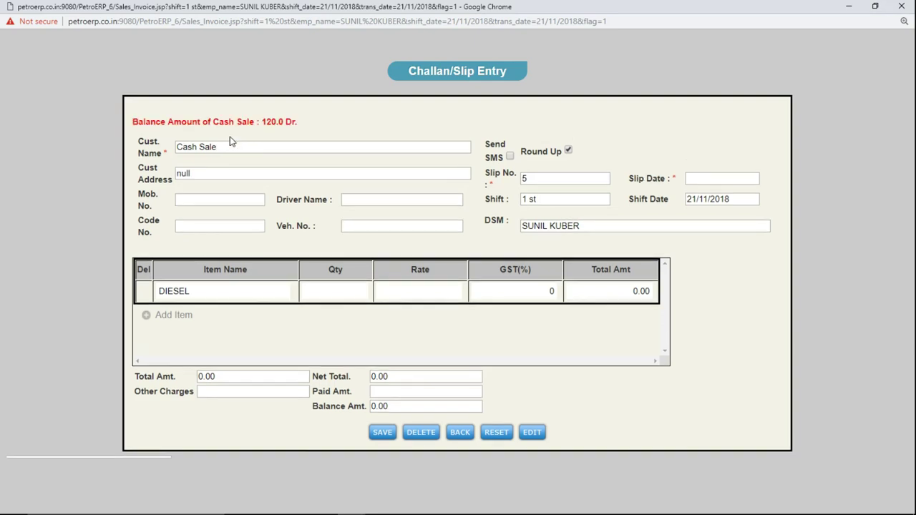
text(m)
key(BackSpace)
key(Tab)
text(0)
key(Tab)
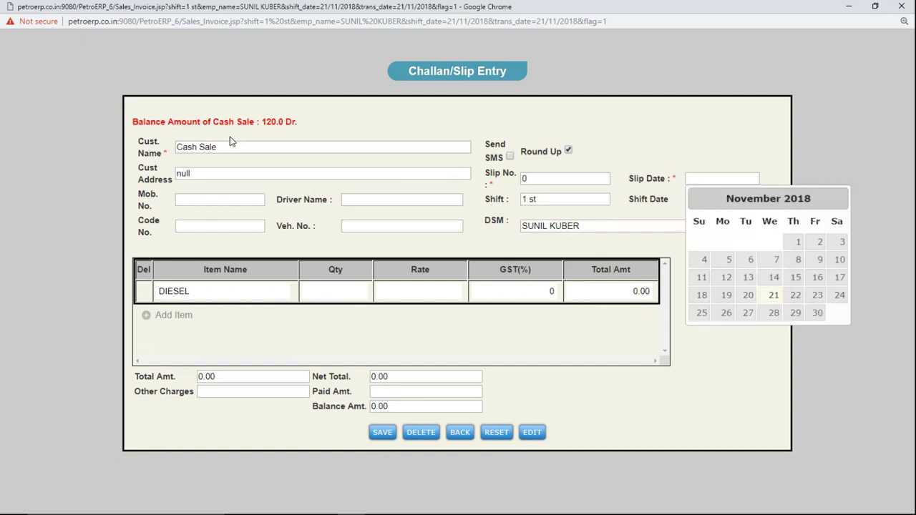
key(Return)
key(Tab)
key(Tab)
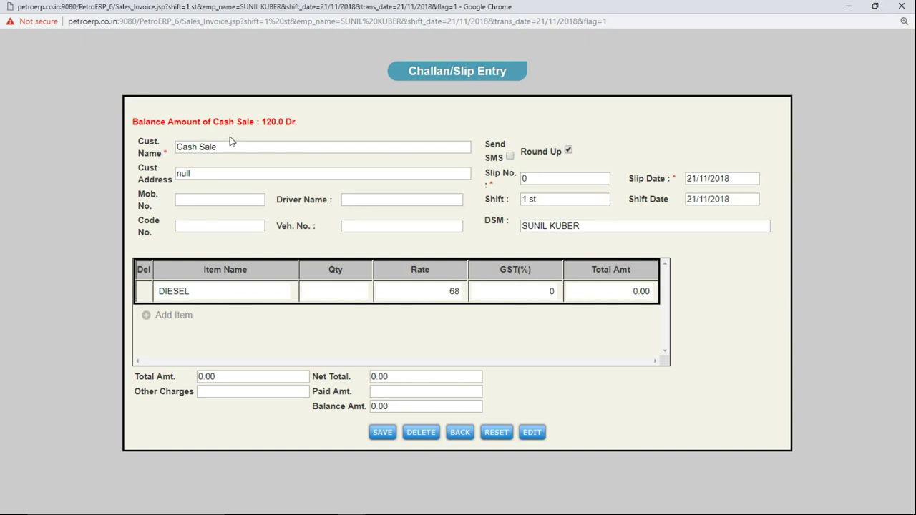
Replace the DIESEL item with OIL 15 W, quantity 1, rate 120.
key(shift+Tab)
text(oi)
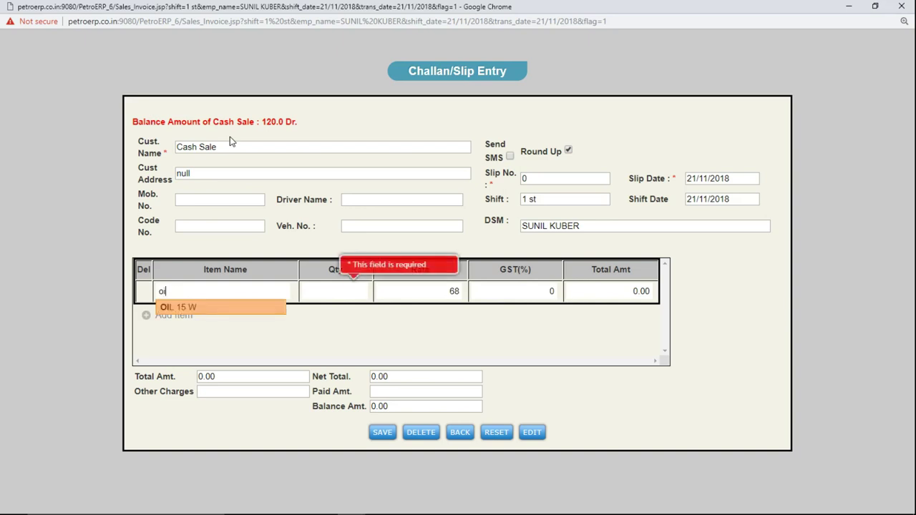
key(Tab)
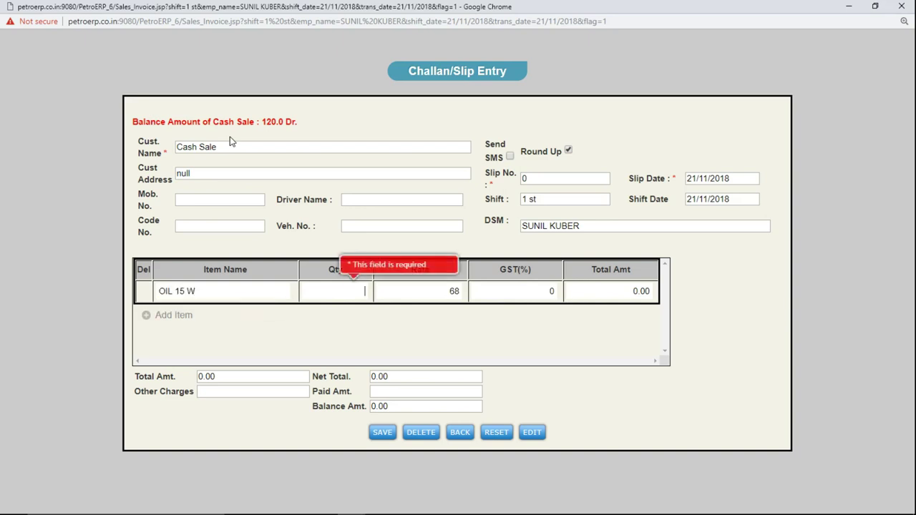
text(1)
key(Tab)
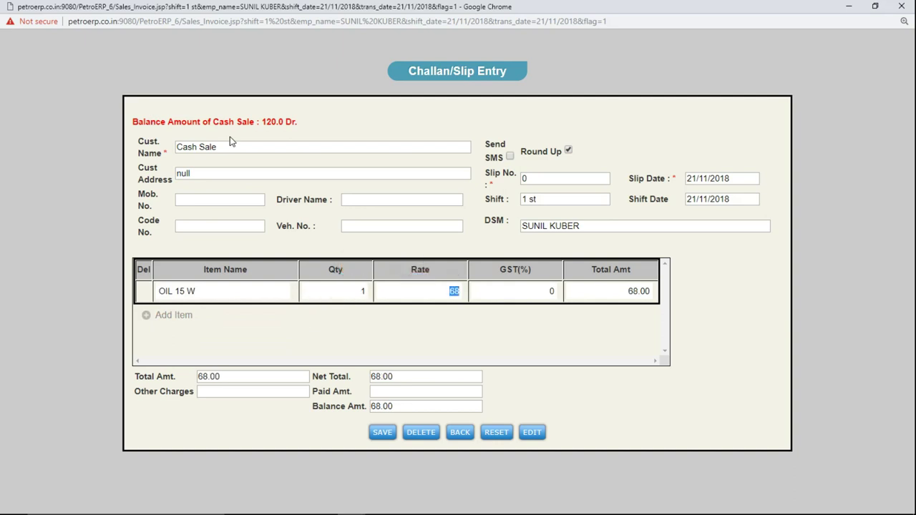
text(120)
key(Tab)
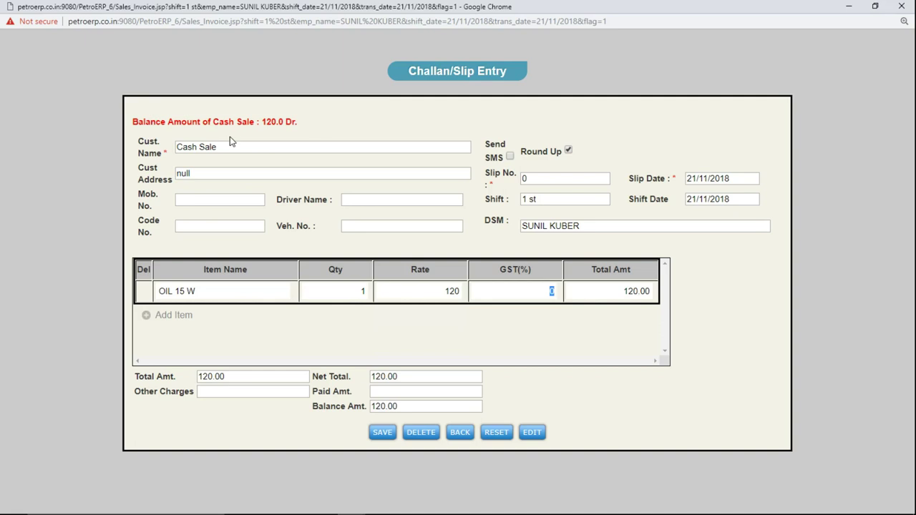
Save the slip, close the window, and verify Lube/Oil Sale shows 120.0.
click(394, 428)
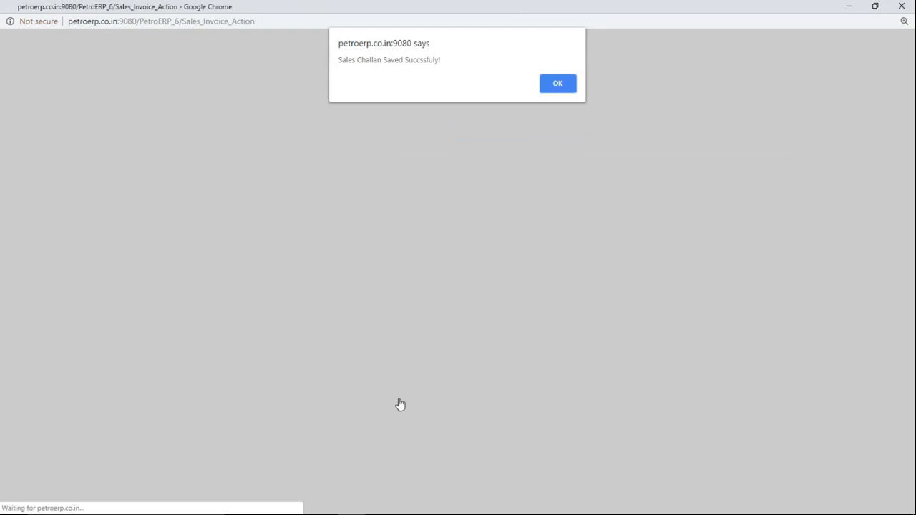
click(557, 87)
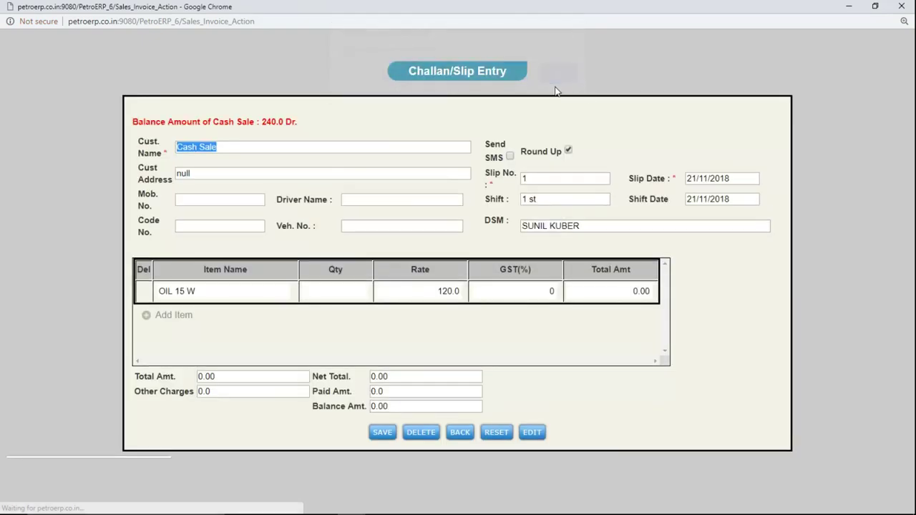
click(902, 8)
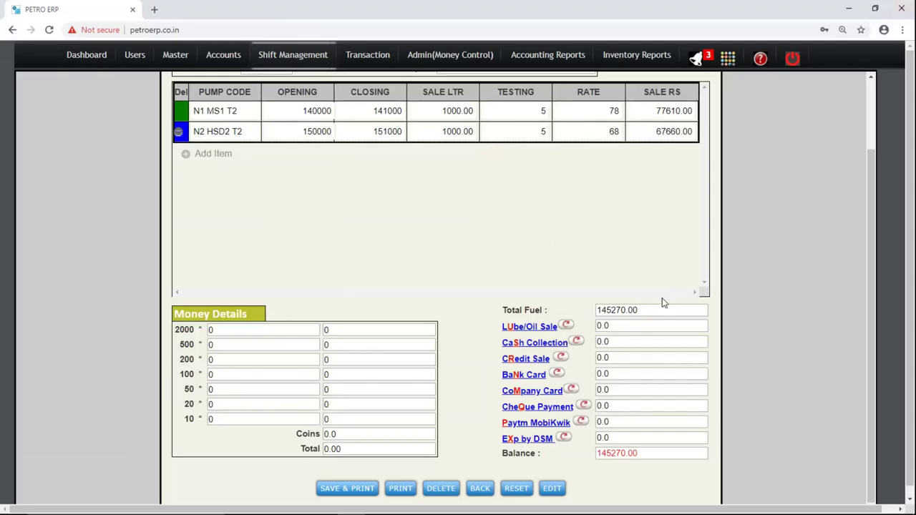
text(120.0)
double_click(617, 325)
click(619, 326)
Open the CaSh Collection popup, close it, then reopen the Collections window.
click(543, 344)
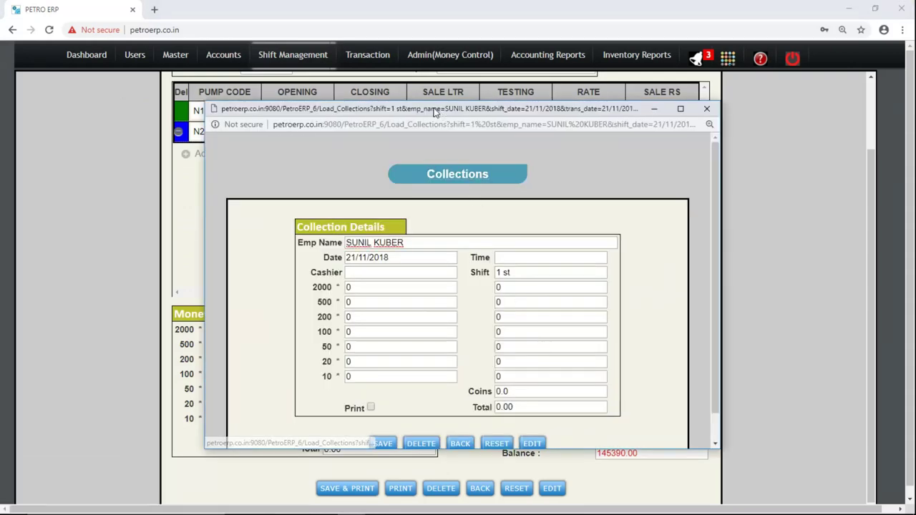
click(707, 108)
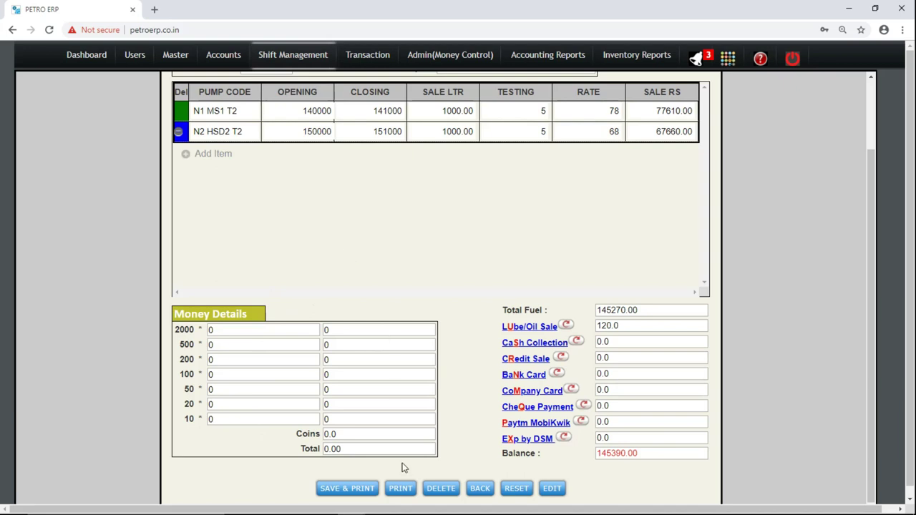
click(533, 343)
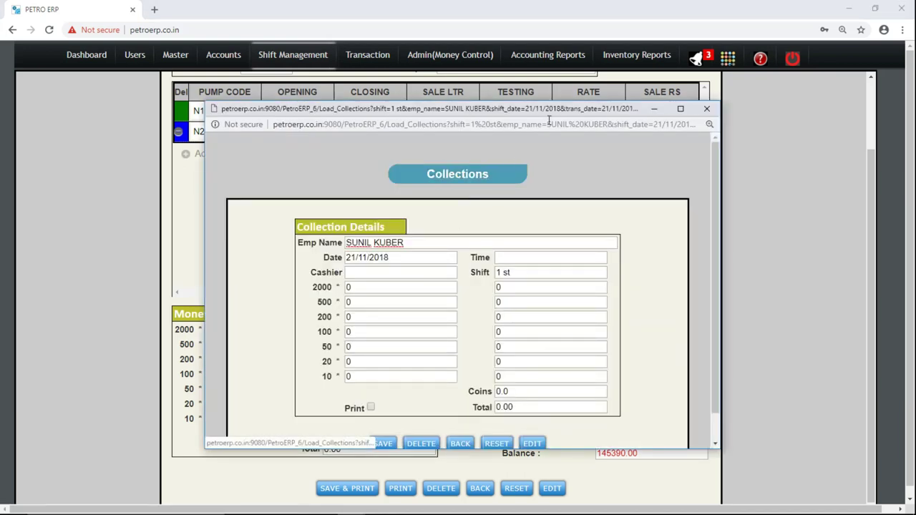
Maximize the Collections form, set time 12 PM and pick the suggested cashier.
double_click(528, 114)
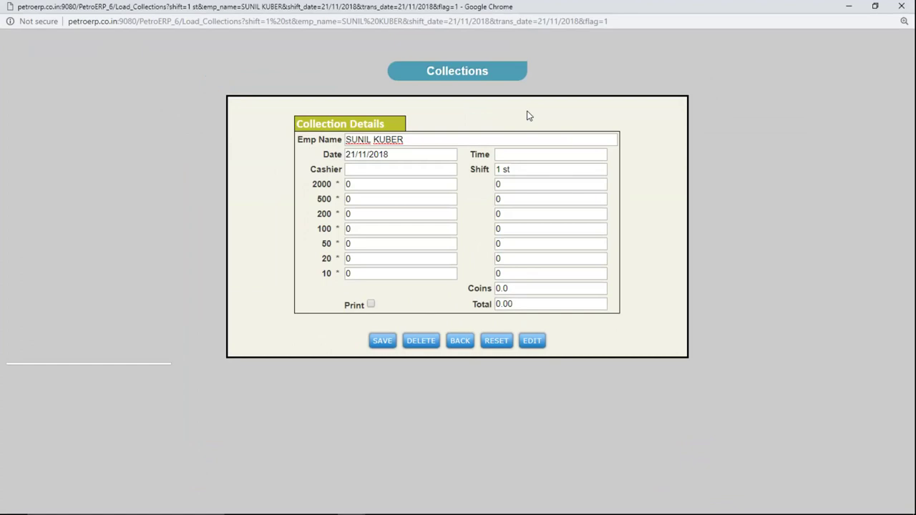
key(Tab)
key(Tab)
text(12 pm)
key(BackSpace)
key(BackSpace)
text(PM)
key(Tab)
text(A)
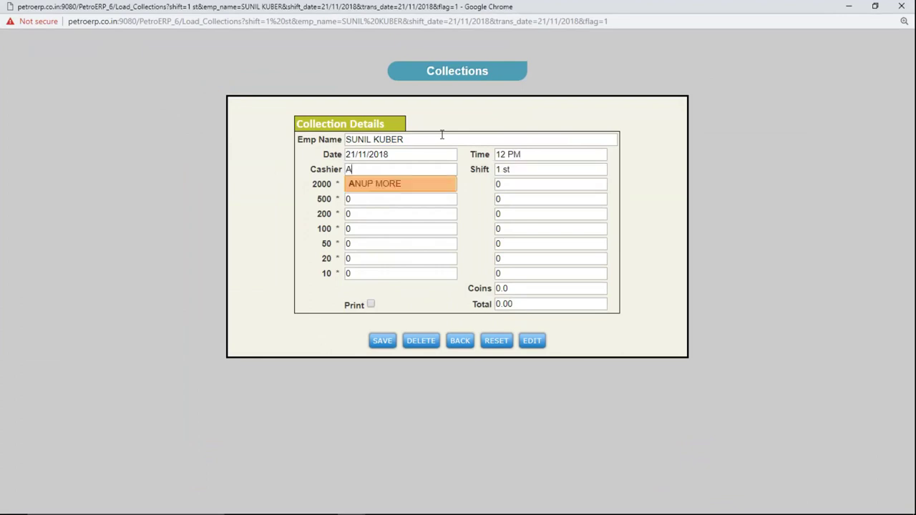
key(Return)
Enter 2 notes of 2000 and 2 notes of 500.
key(Tab)
key(Tab)
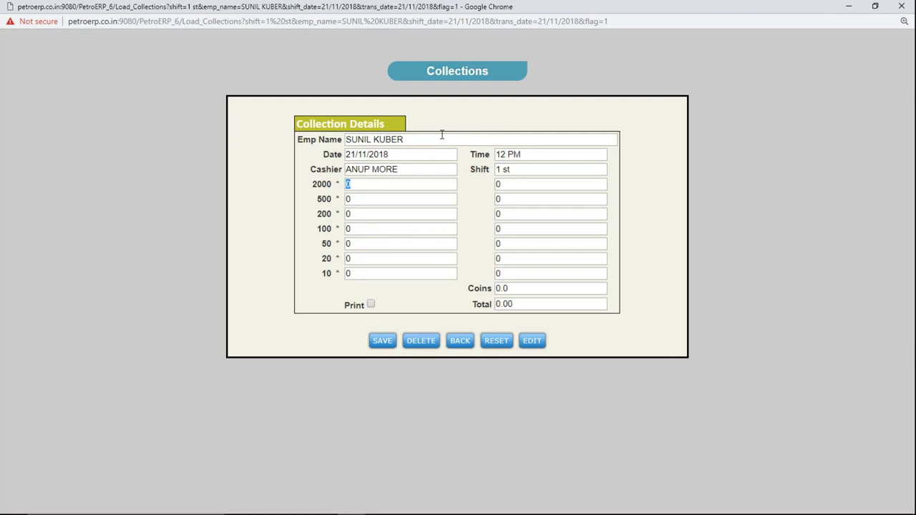
text(2)
key(Tab)
key(Tab)
text(2)
key(Tab)
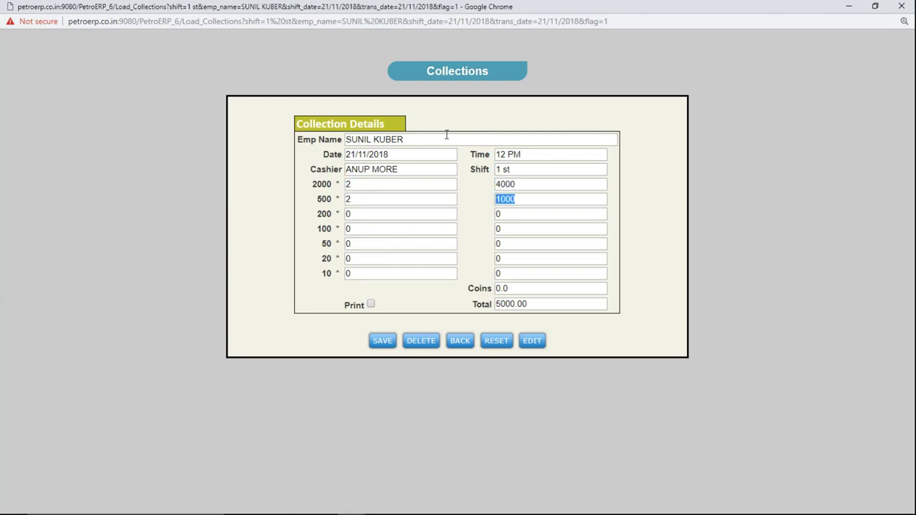
click(536, 307)
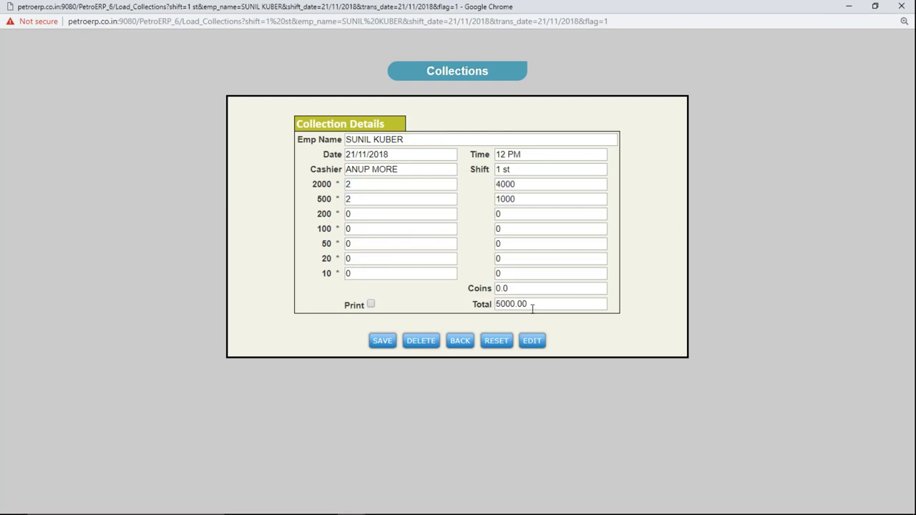
Save the collection, close the form, and check Cash Collection 5000.0 and Balance 140390.00.
click(384, 342)
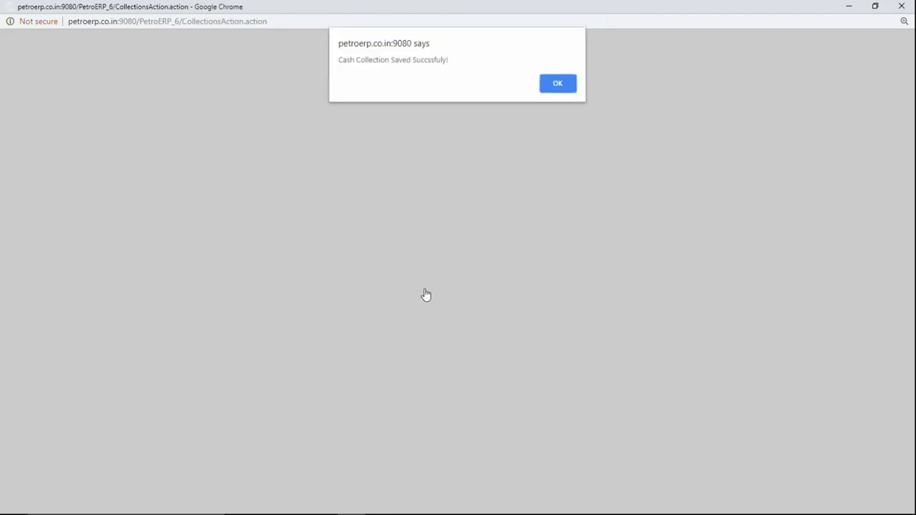
click(561, 88)
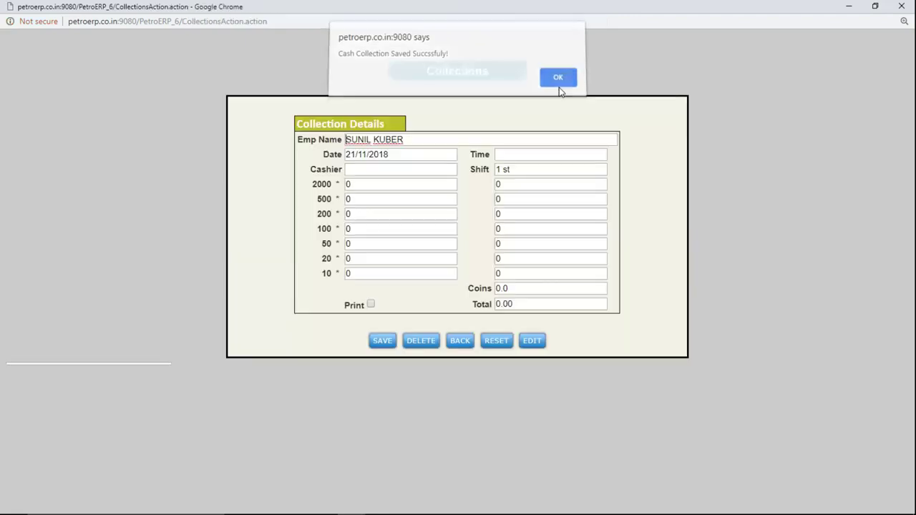
click(895, 12)
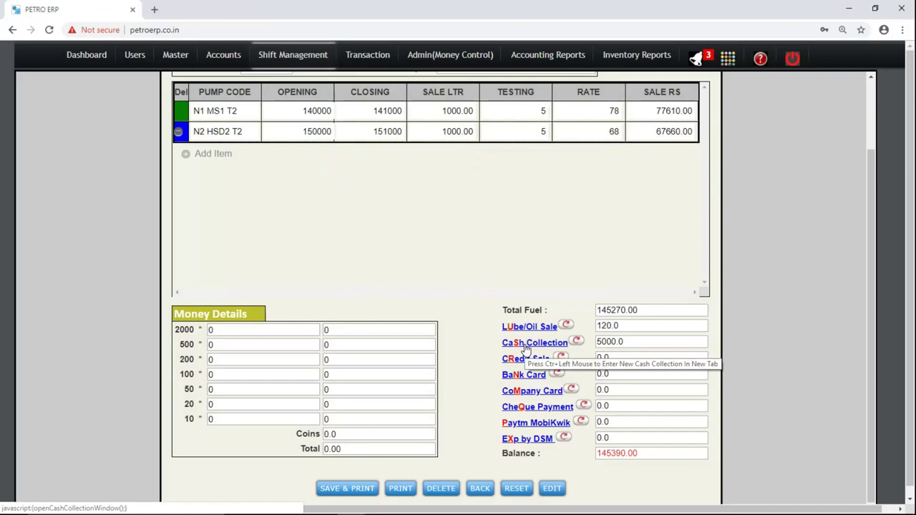
click(625, 341)
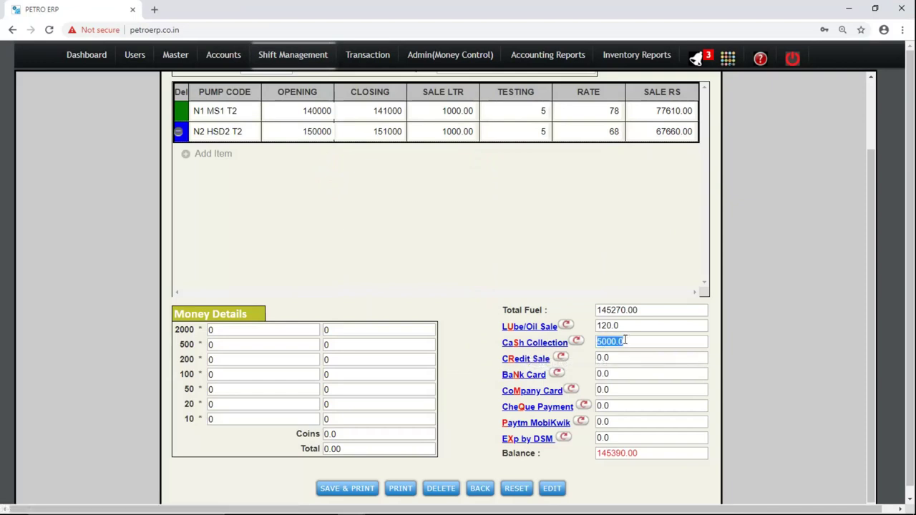
click(616, 310)
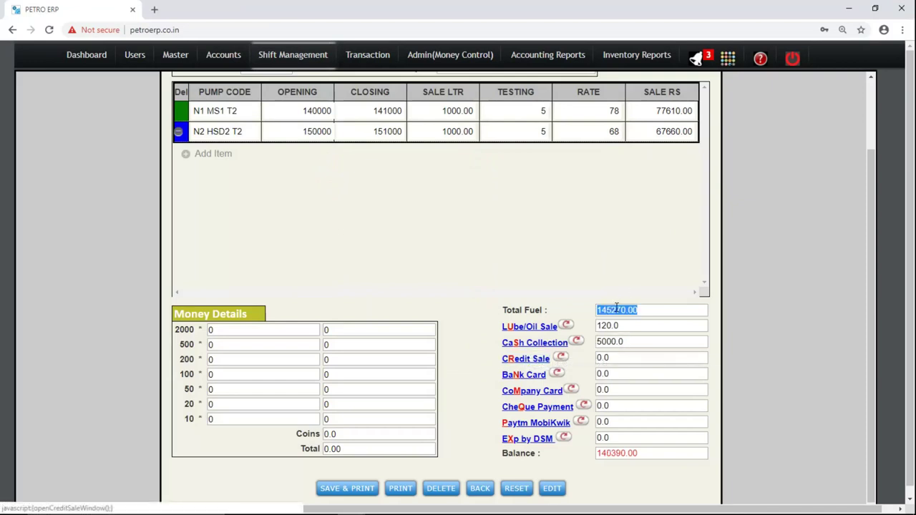
click(616, 341)
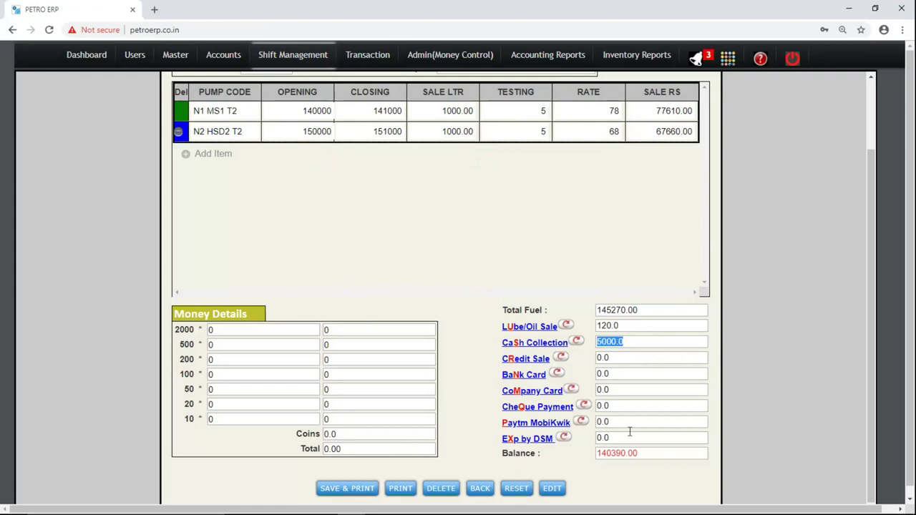
click(617, 453)
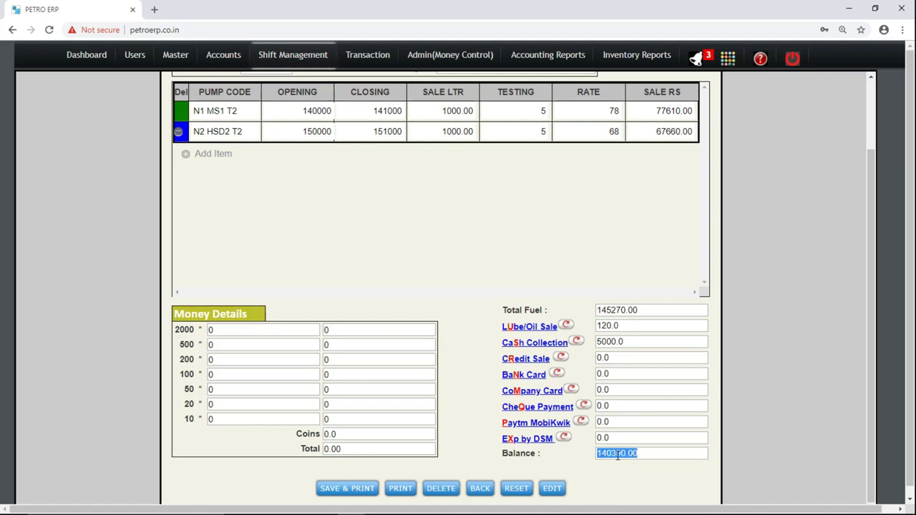
Open the Credit Sale slip entry, choose the travel customer, and review its credit limit and outstanding balance.
click(521, 361)
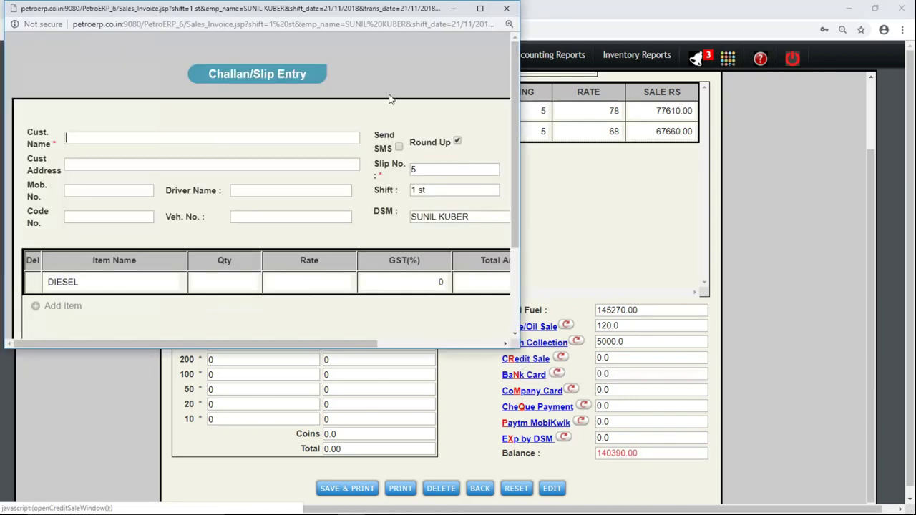
double_click(378, 15)
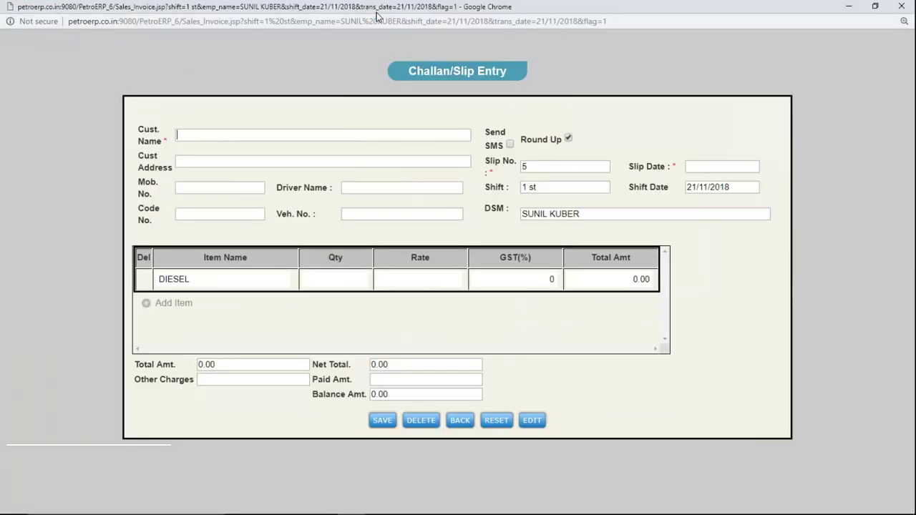
text(N)
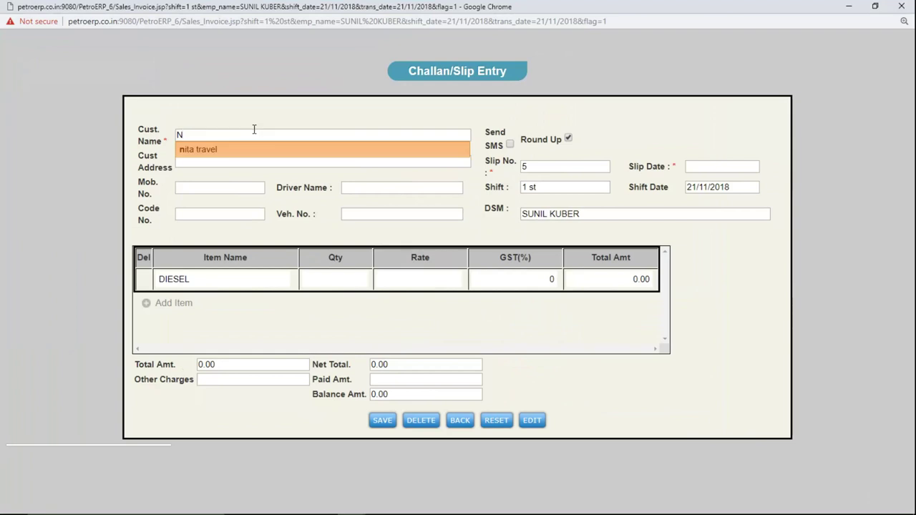
key(Return)
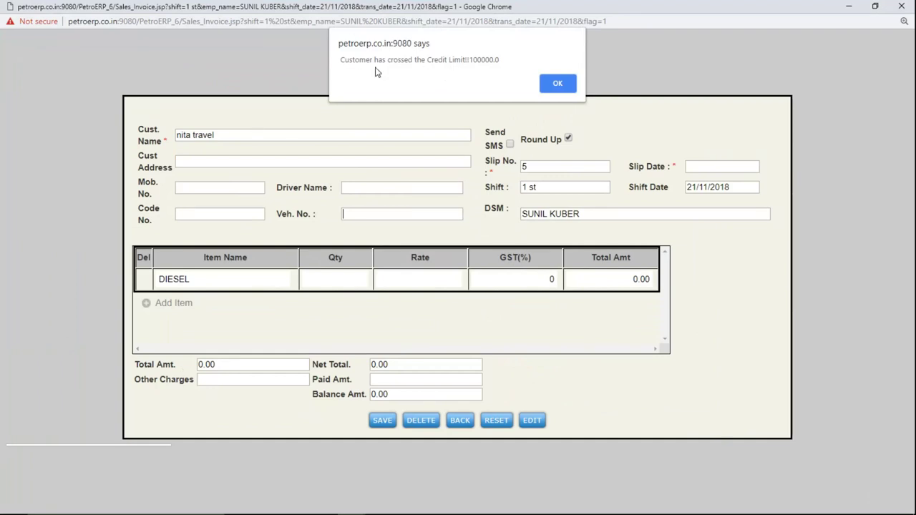
double_click(479, 61)
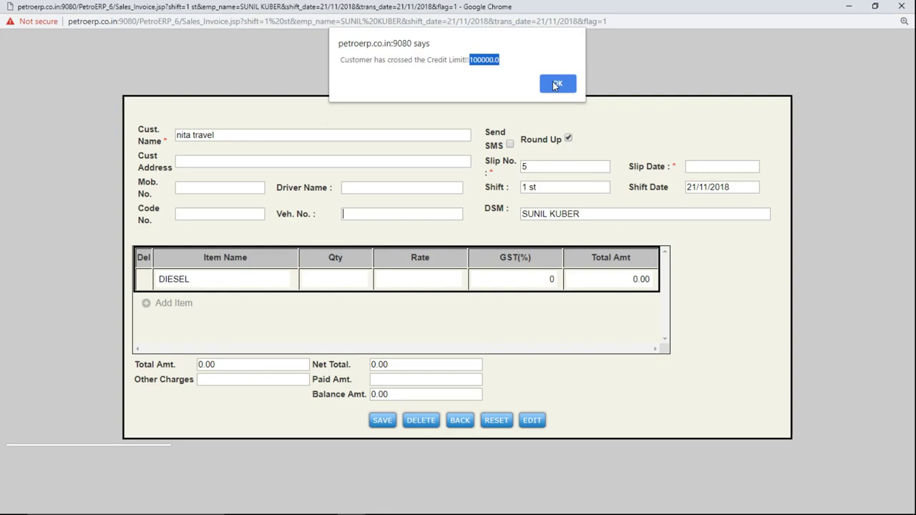
click(555, 84)
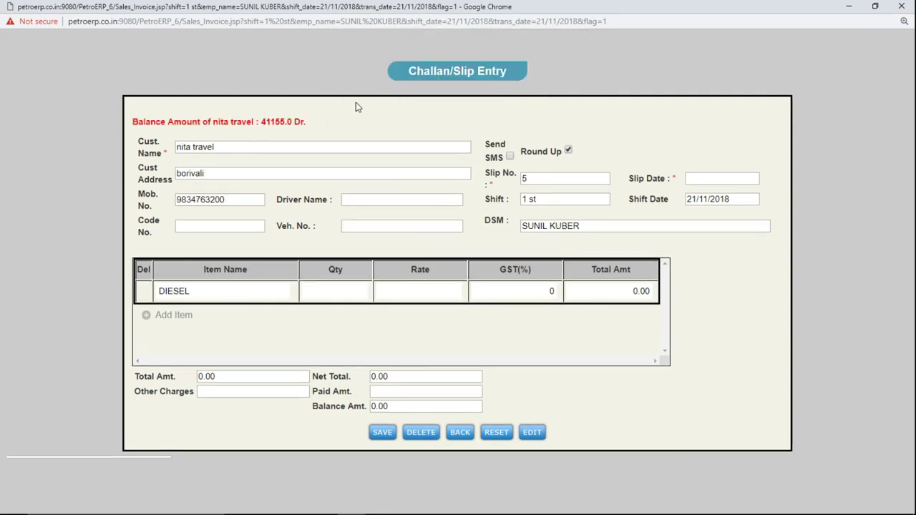
double_click(272, 123)
Set the slip's vehicle number to MG3434 and slip date to 21/11/2018.
click(347, 224)
text(M)
key(Down)
key(Return)
key(Tab)
key(Tab)
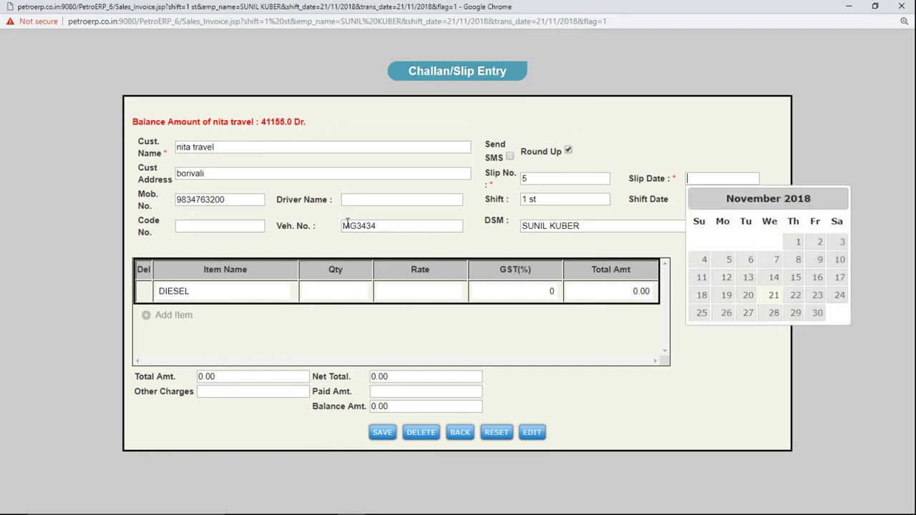
key(Return)
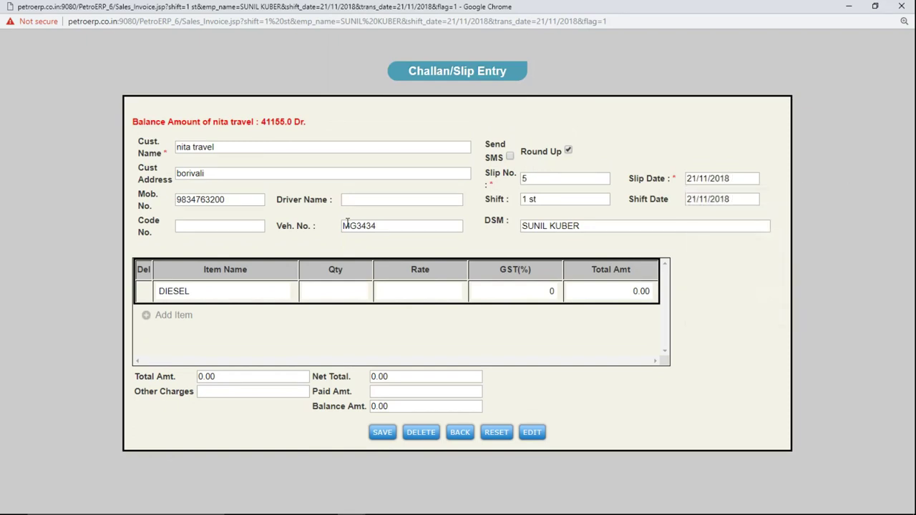
key(Tab)
Enter 10 DIESEL at rate 68 and save the credit slip.
click(337, 296)
click(205, 292)
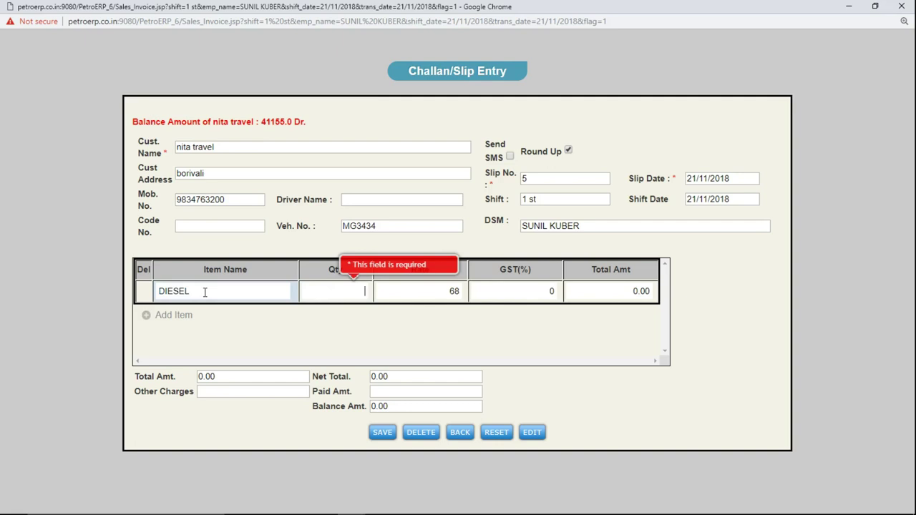
text(10)
double_click(456, 291)
key(Tab)
key(Tab)
click(383, 434)
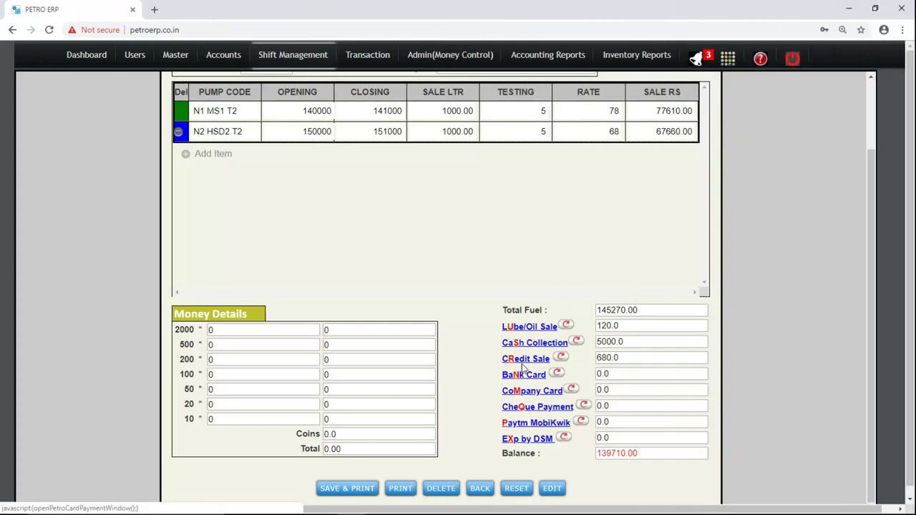
Check the 680.0 Credit Sale and updated balance, then bring up the Bank Card Payment form.
double_click(614, 358)
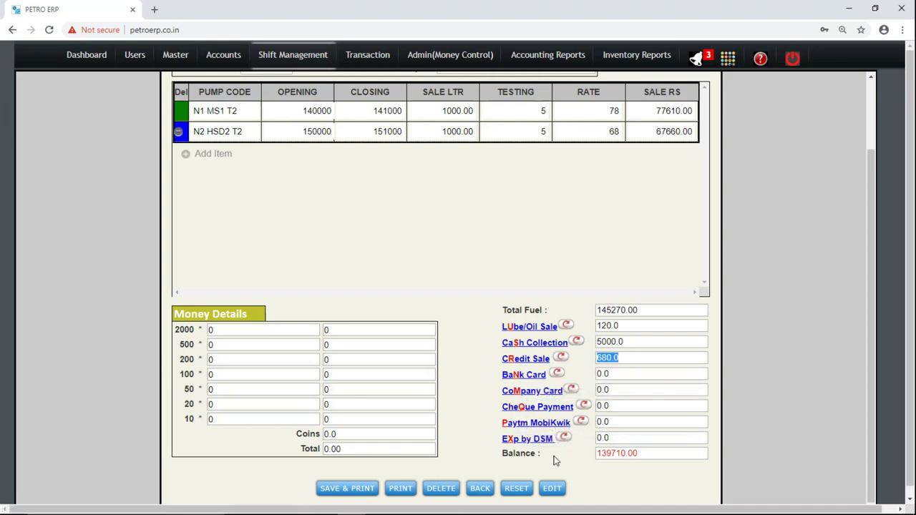
double_click(602, 454)
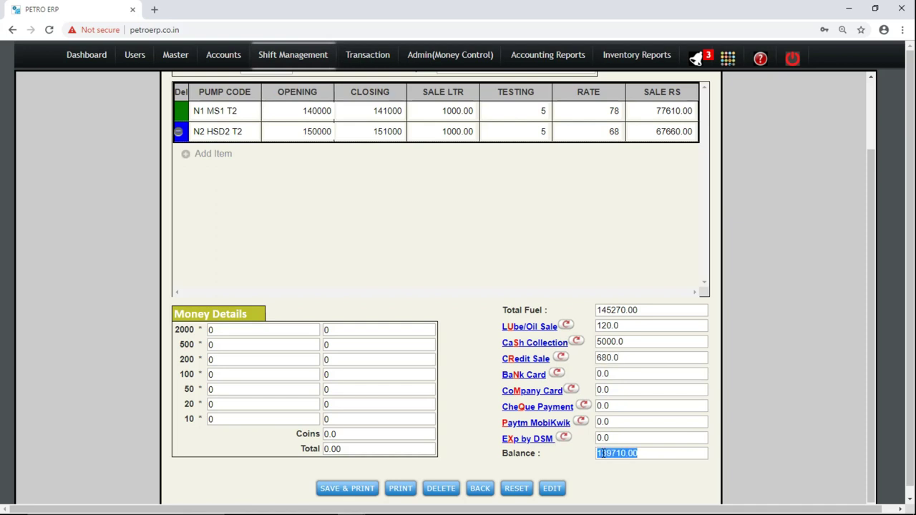
click(527, 374)
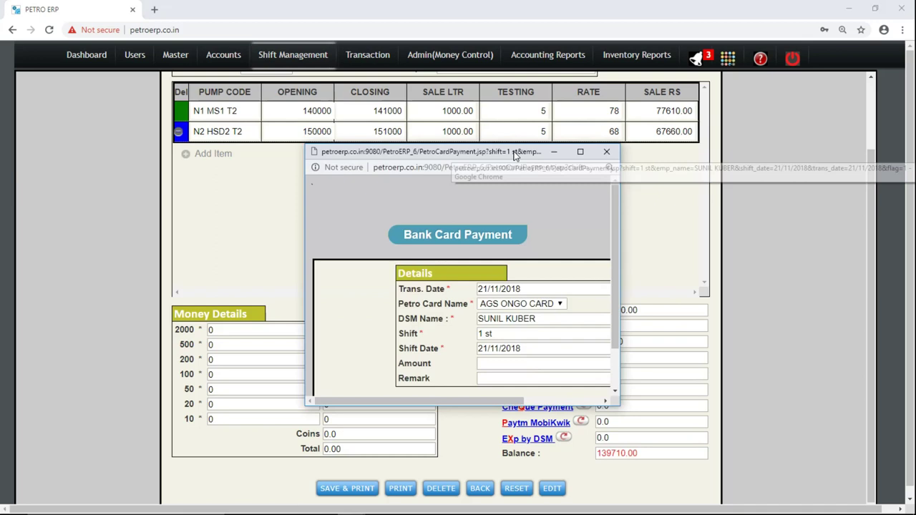
Save a 3000 bank card payment on AGS ONGO CARD.
double_click(513, 153)
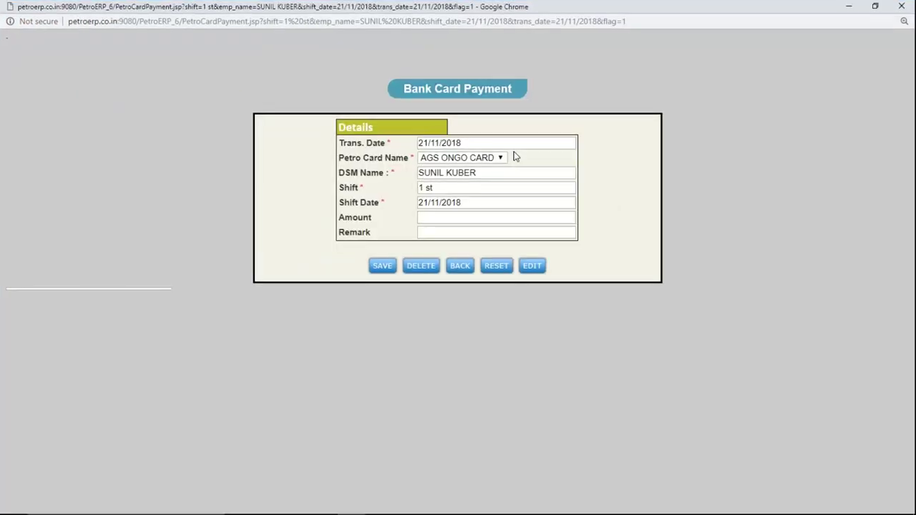
click(463, 159)
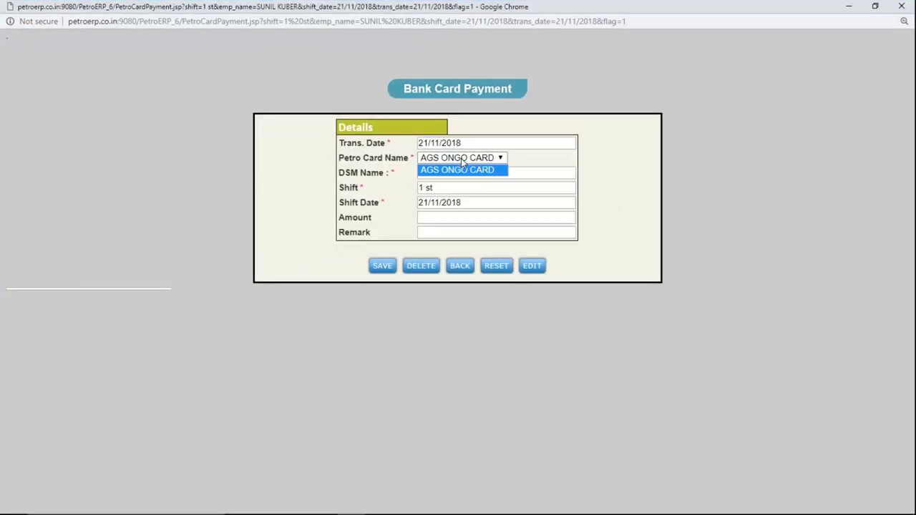
click(462, 166)
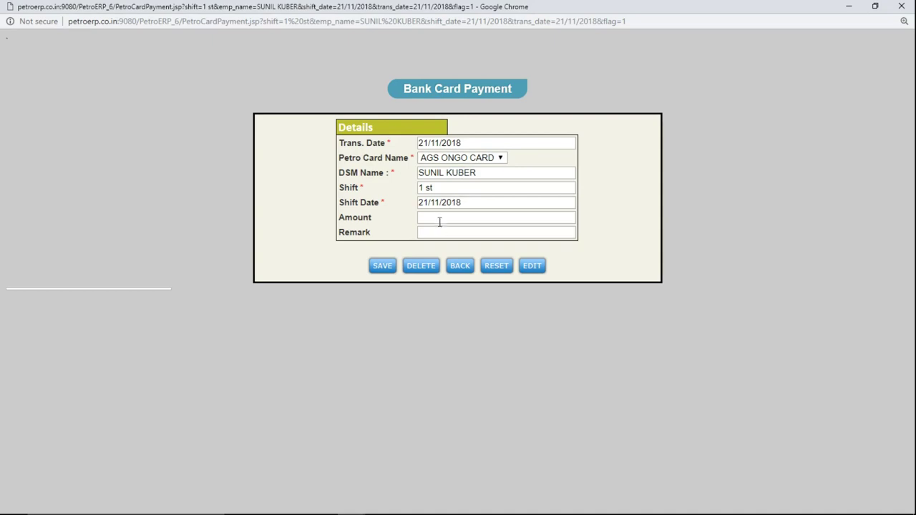
text(3000)
key(Tab)
key(Tab)
key(Return)
key(Return)
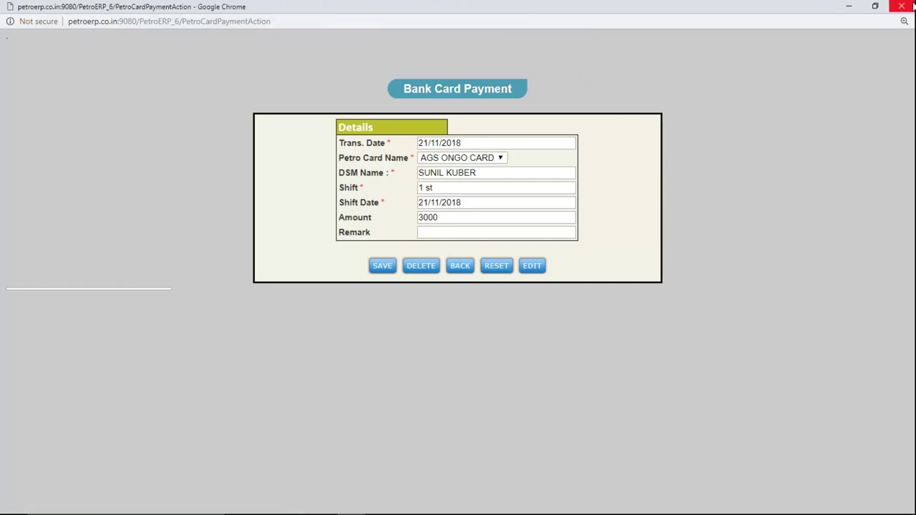
Close the bank card window and bring up the Paytm MobiKwik payment form.
click(912, 7)
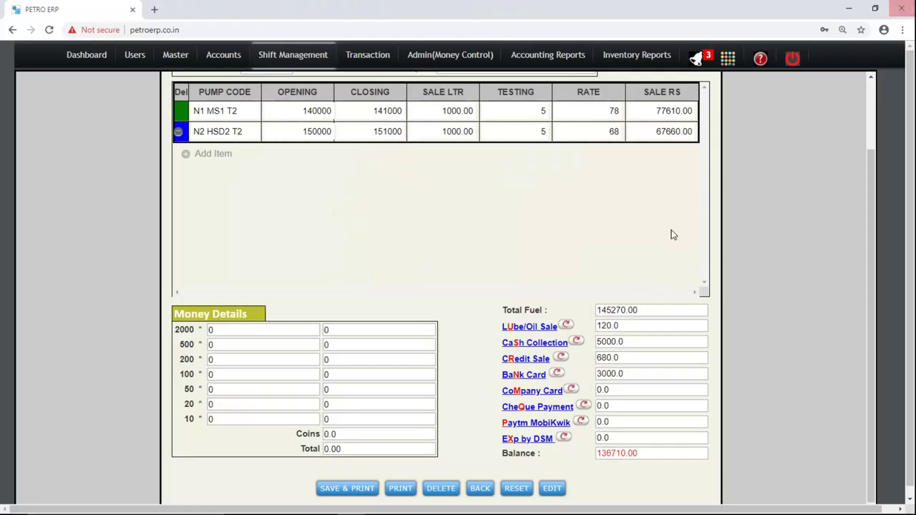
key(Tab)
key(Tab)
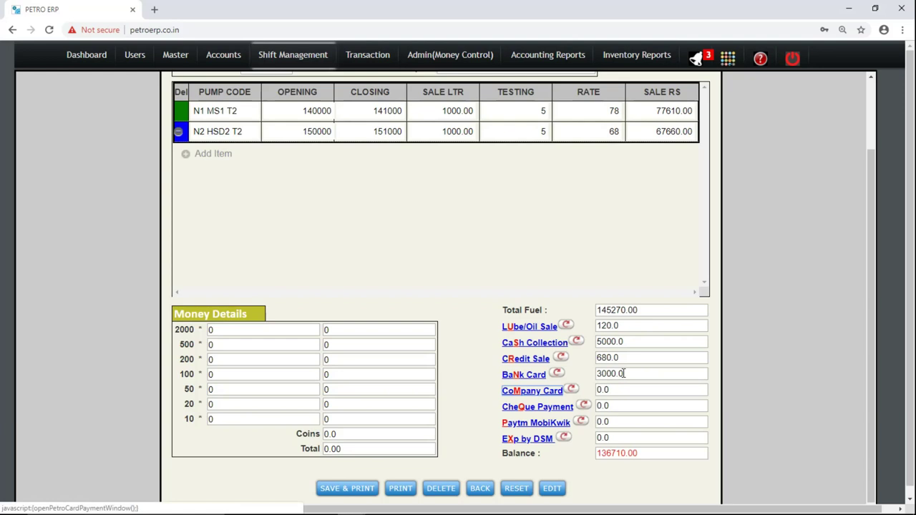
click(523, 423)
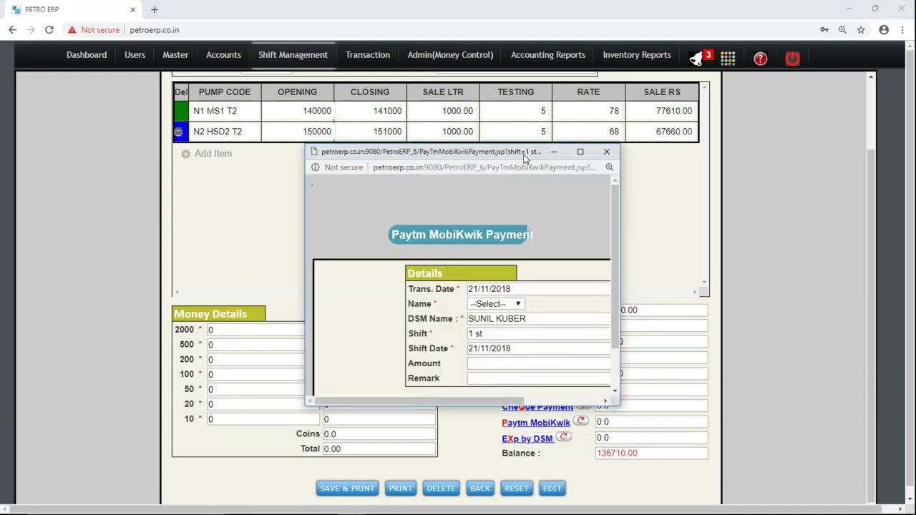
Save a 5500 payment under the name PayTm2.
double_click(527, 153)
click(457, 159)
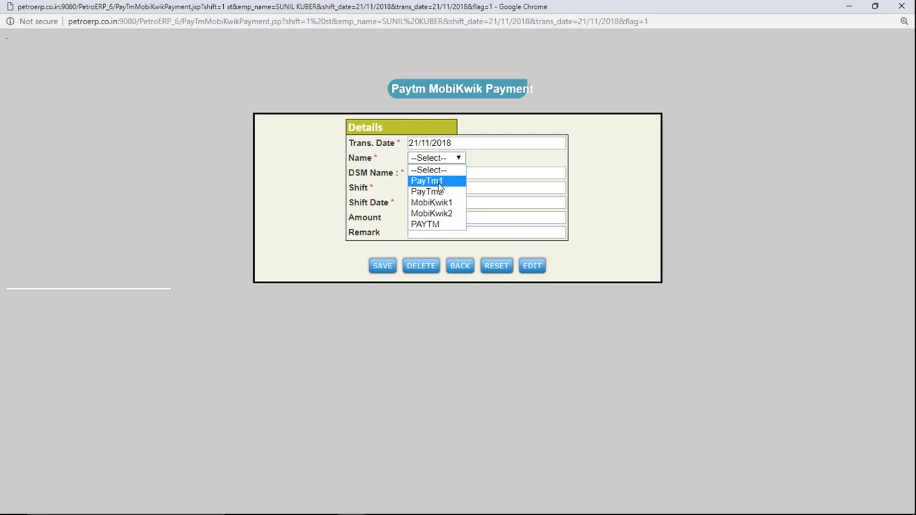
click(438, 182)
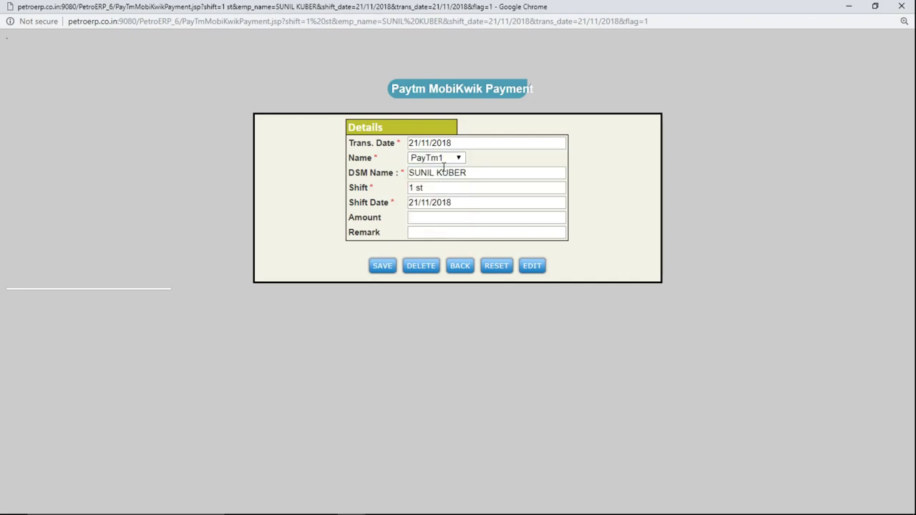
click(438, 159)
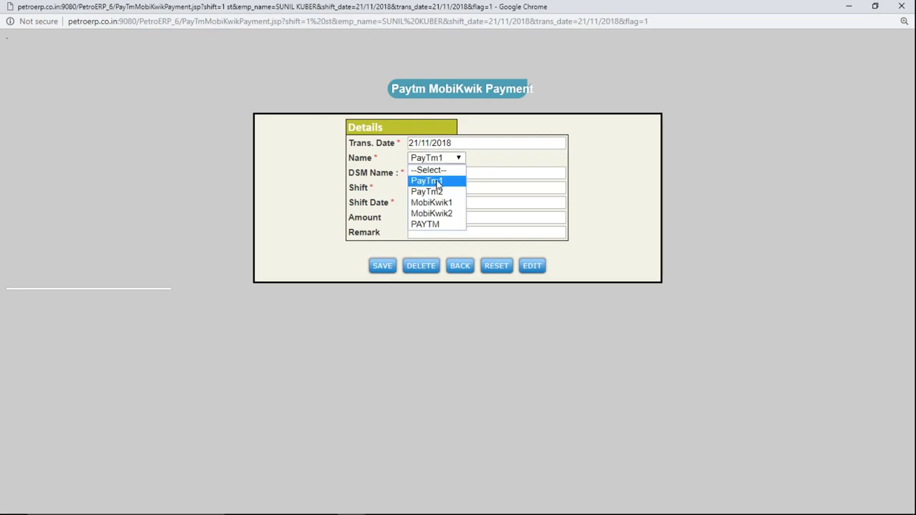
click(437, 192)
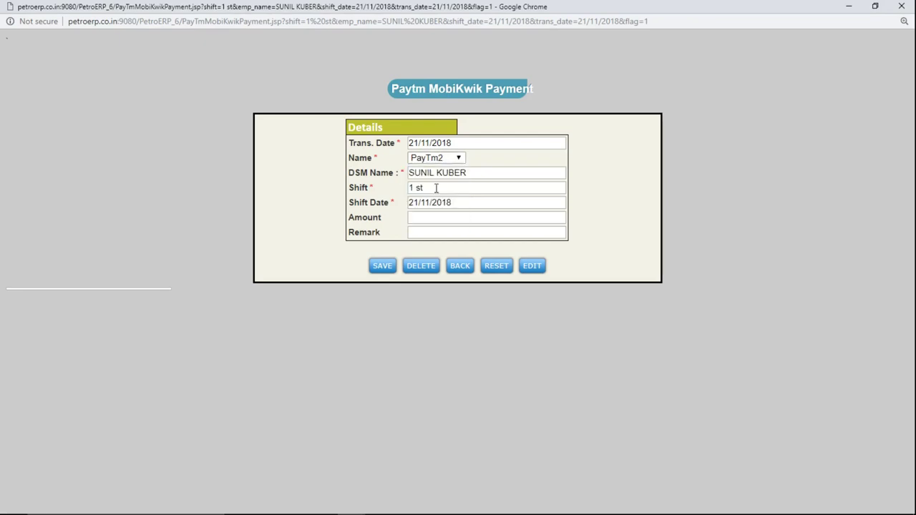
click(437, 217)
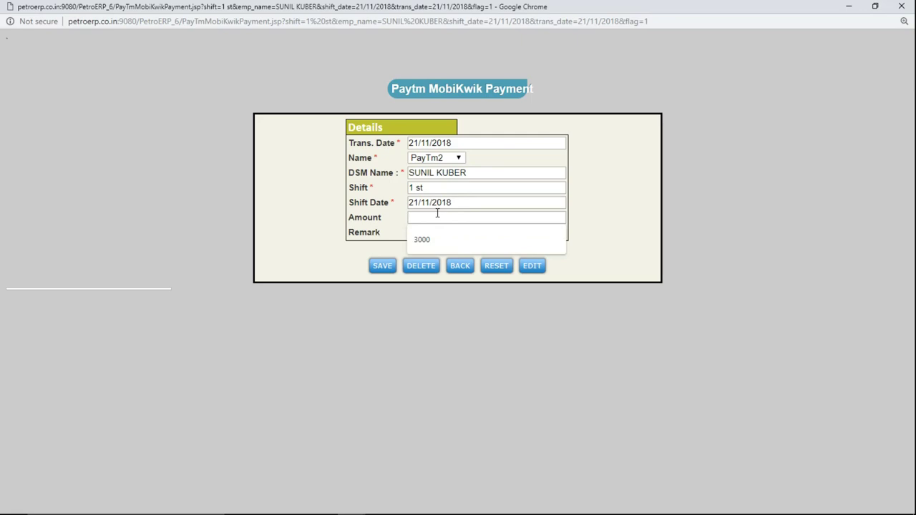
text(5500)
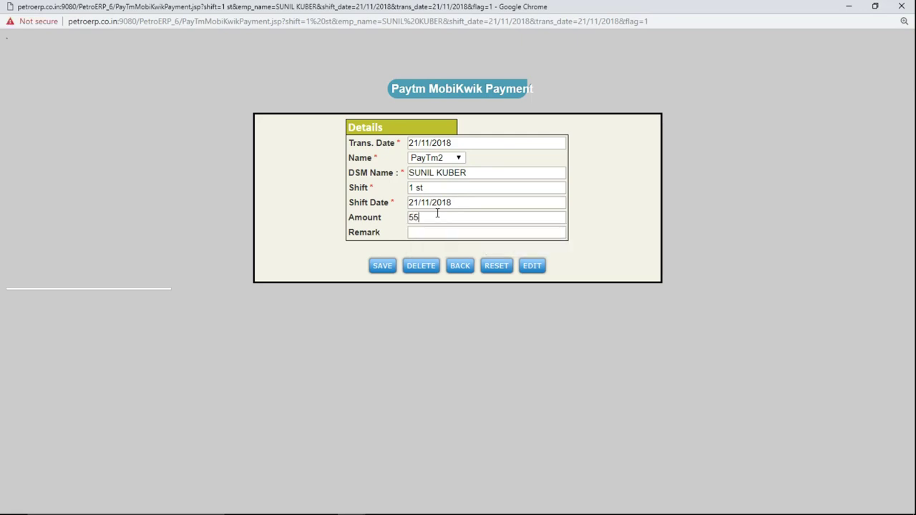
key(Tab)
key(Return)
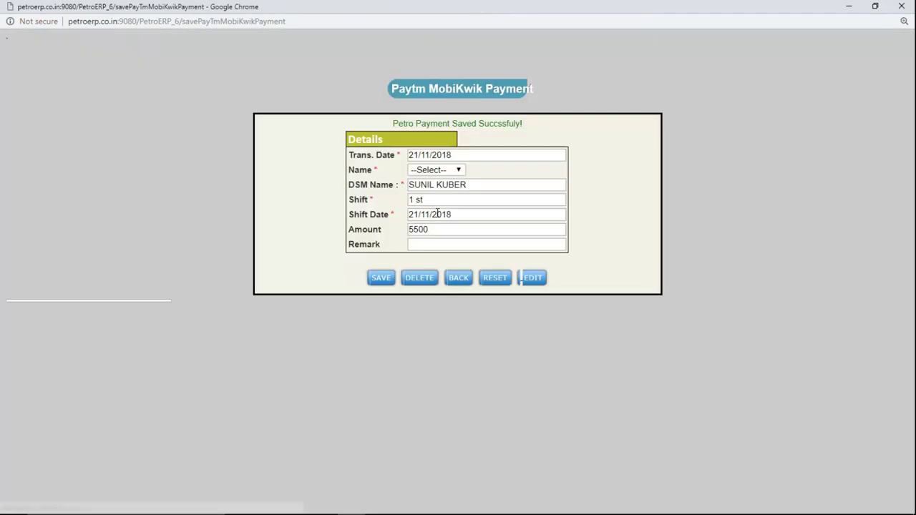
Close the Paytm MobiKwik window and return to the shift card totals.
click(901, 7)
click(603, 422)
key(Tab)
key(Tab)
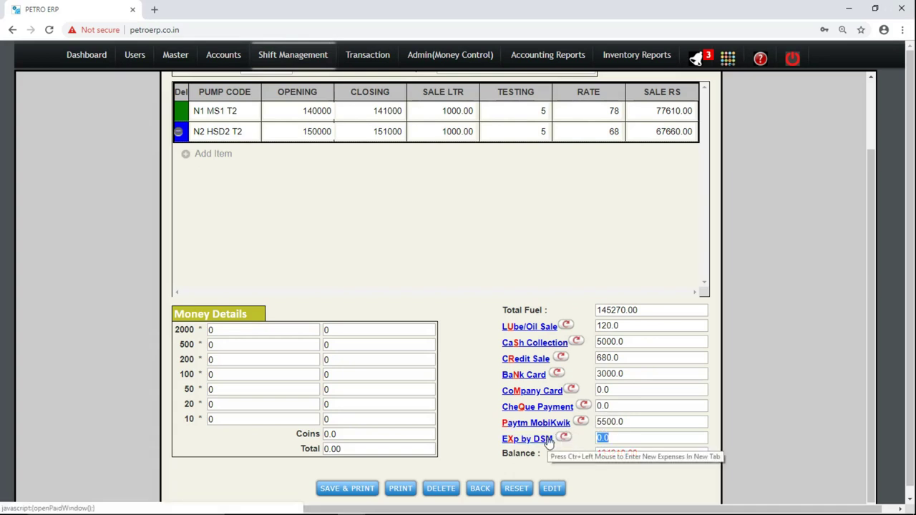
Start a DSM expense voucher with the receipt date set and OFFICE EXPENSES as debit account.
click(549, 443)
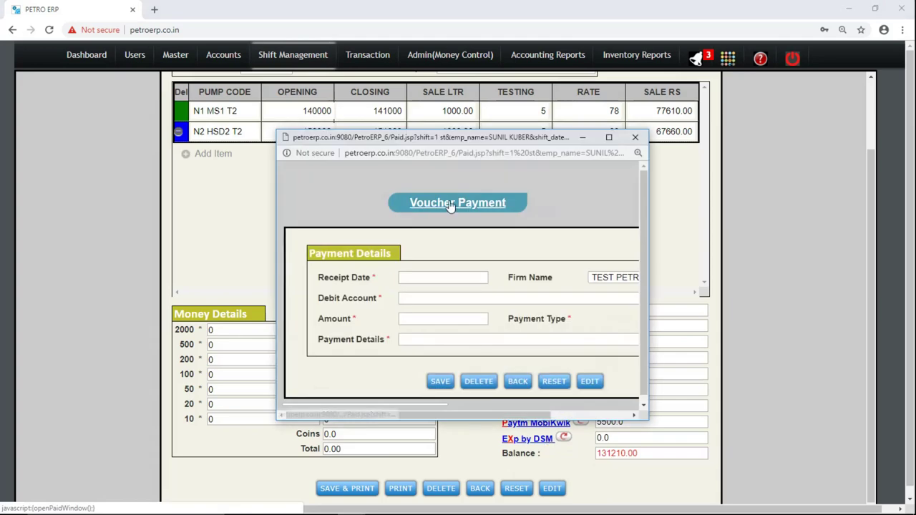
double_click(470, 140)
click(389, 145)
click(389, 145)
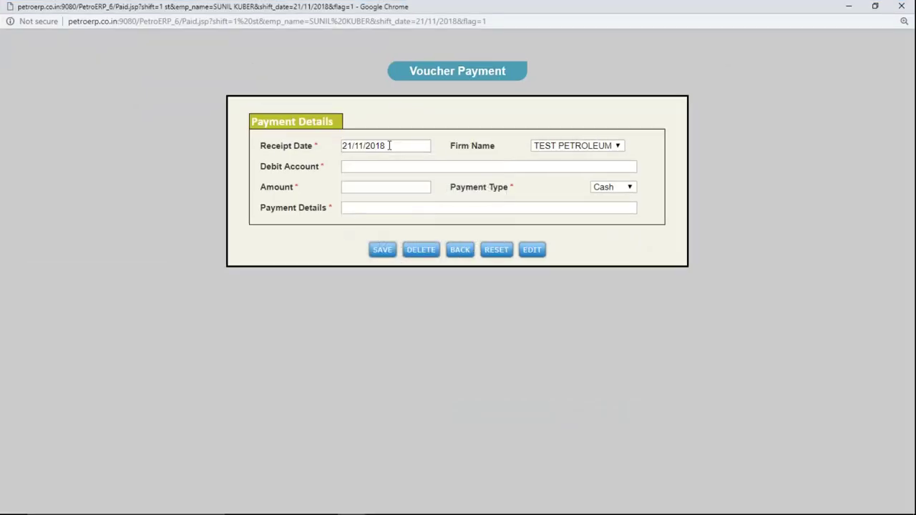
text(O)
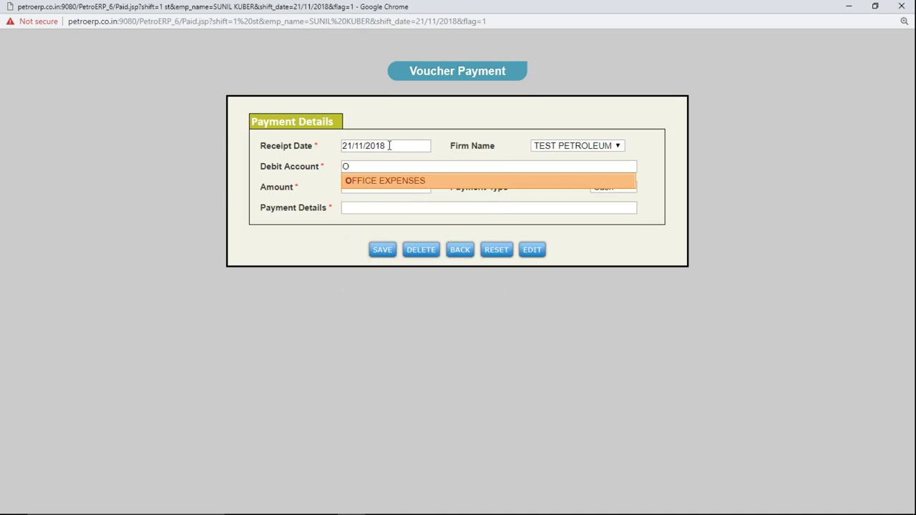
key(Return)
Enter 120 with details TEA EXPENSES, save the voucher, and close its window.
text(12)
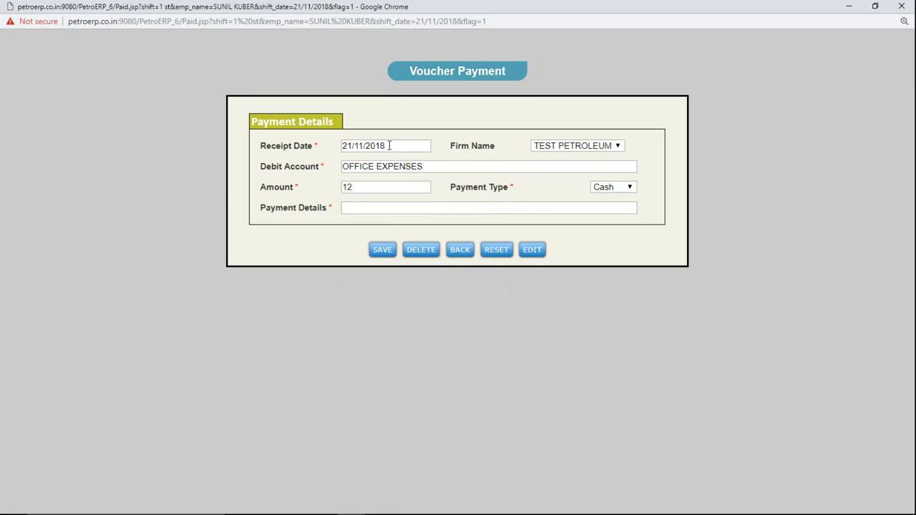
text(0)
text(CA)
text(SH EXPENSES)
key(BackSpace)
key(BackSpace)
key(BackSpace)
key(BackSpace)
key(BackSpace)
key(BackSpace)
key(BackSpace)
key(BackSpace)
key(BackSpace)
key(BackSpace)
key(BackSpace)
key(BackSpace)
key(BackSpace)
text(TEA EXPENSES)
key(Tab)
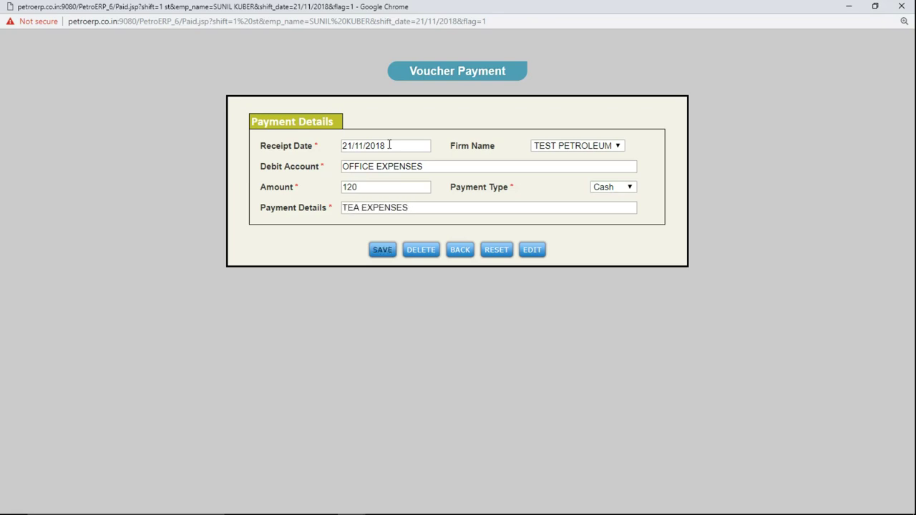
key(Return)
key(Return)
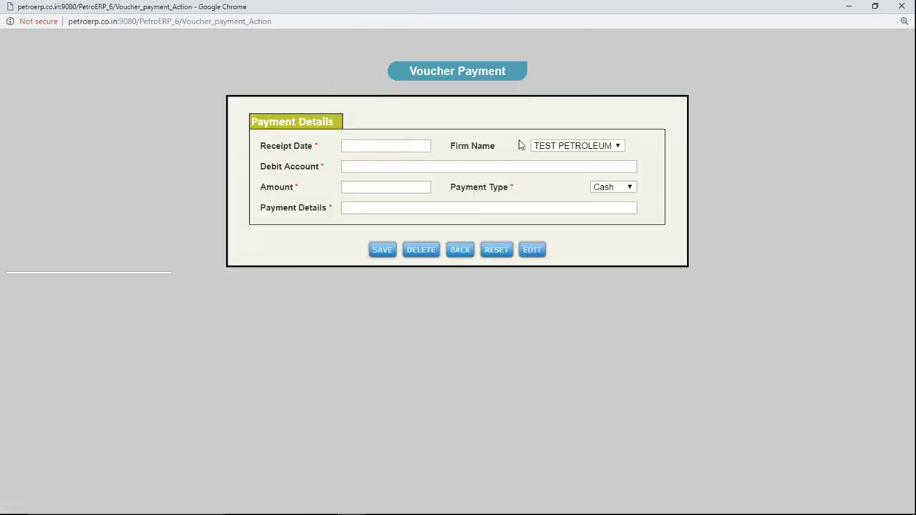
click(875, 6)
drag(884, 7, 720, 76)
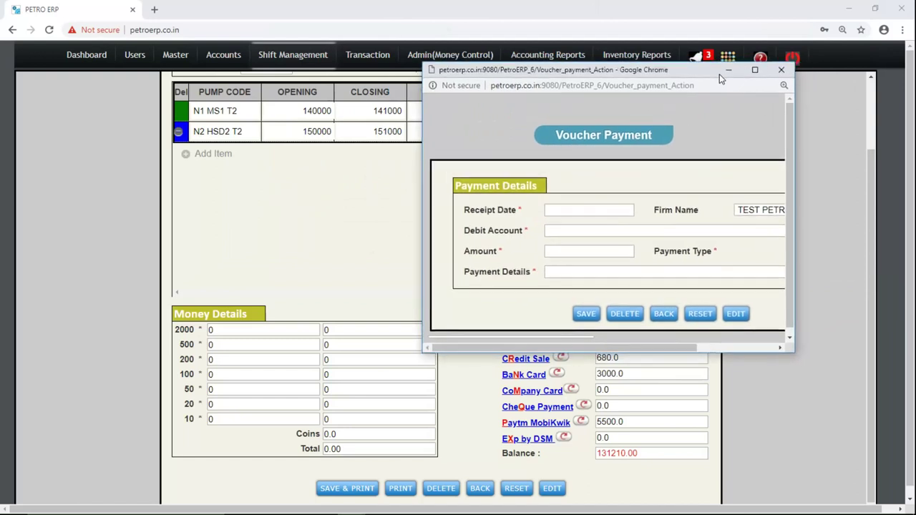
click(781, 70)
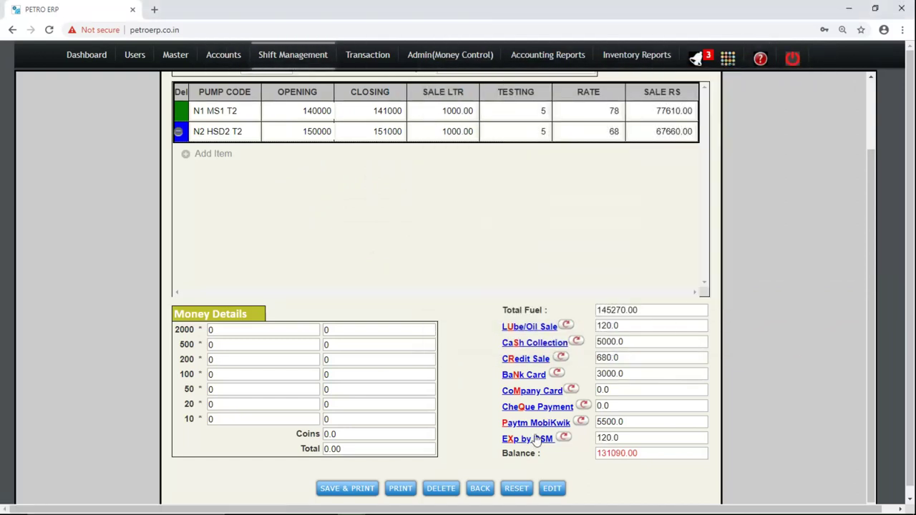
Enter Money Details note counts of 20, 20, 20, 20, 200 and 200.
double_click(613, 439)
double_click(613, 451)
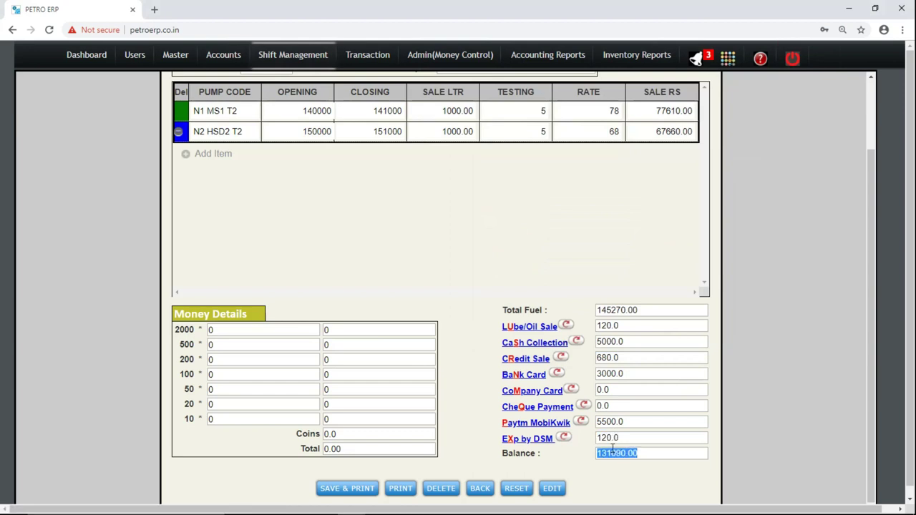
click(256, 360)
click(212, 330)
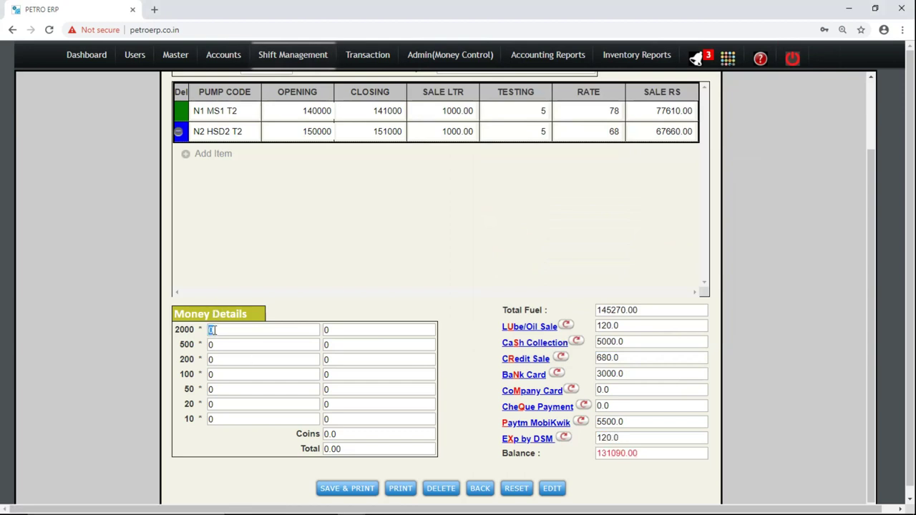
text(20)
key(Tab)
key(Tab)
text(20)
key(Tab)
key(Tab)
text(20)
key(Tab)
key(Tab)
text(20)
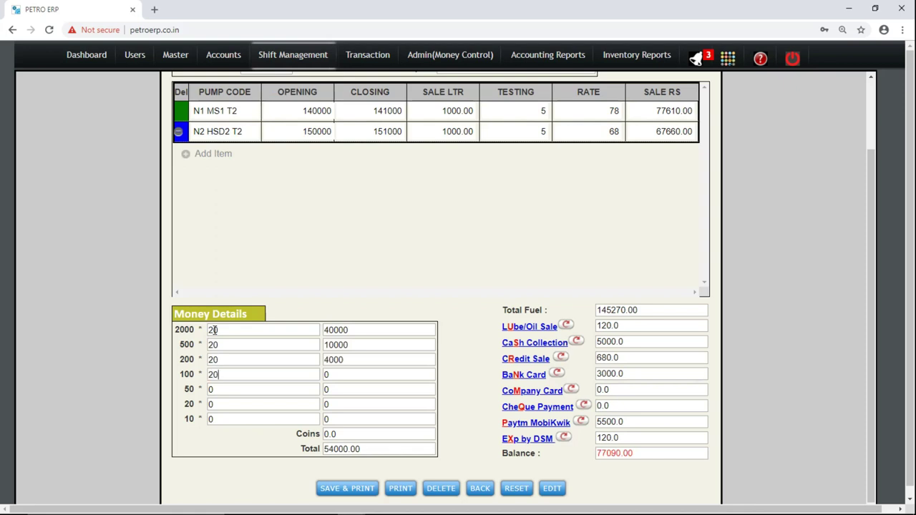
key(Tab)
key(Tab)
text(20)
key(Tab)
key(Tab)
text(200)
key(Tab)
key(Tab)
text(200)
key(Tab)
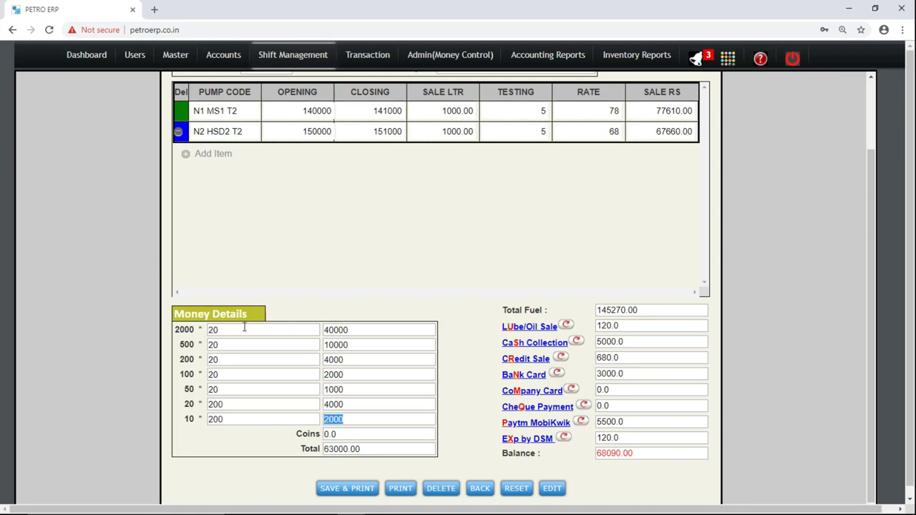
Change the 2000-note count to 50.
click(247, 334)
text(100)
key(Tab)
key(shift+Tab)
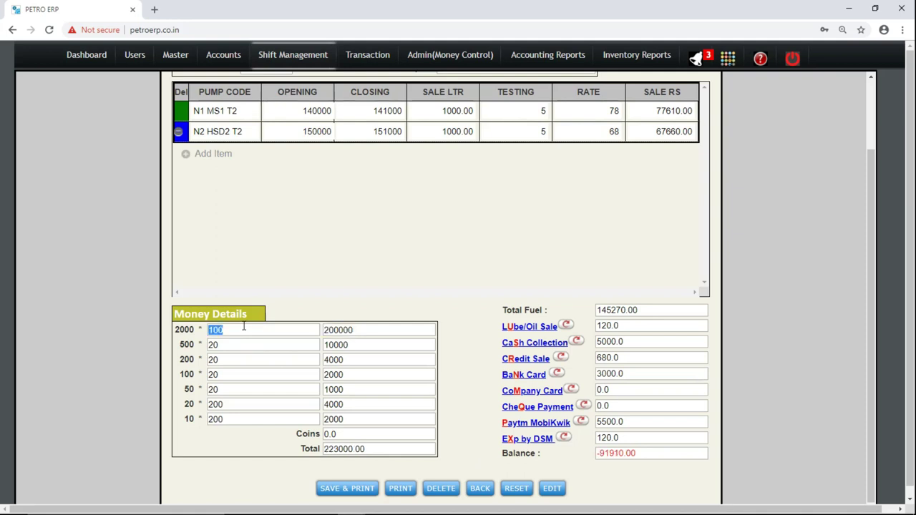
text(40)
key(Tab)
key(shift+Tab)
key(Left)
key(Right)
key(BackSpace)
text(5)
key(Tab)
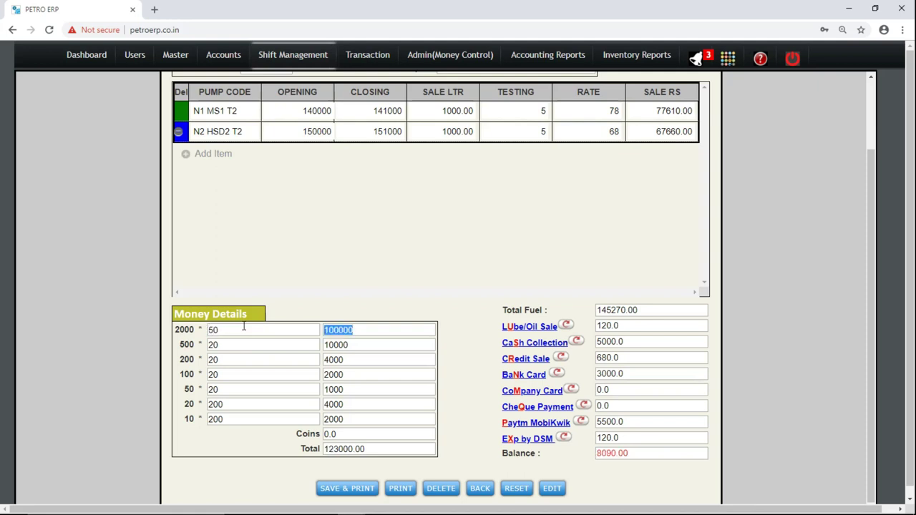
Enter 8000 in Coins, bringing the Balance down to 90.00.
double_click(630, 454)
key(ctrl+c)
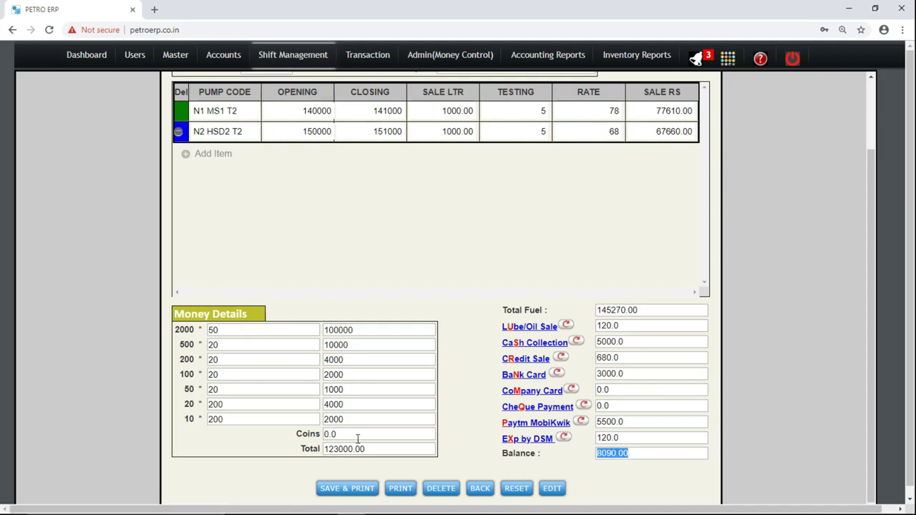
double_click(358, 439)
key(ctrl+v)
key(Left)
key(Left)
key(Left)
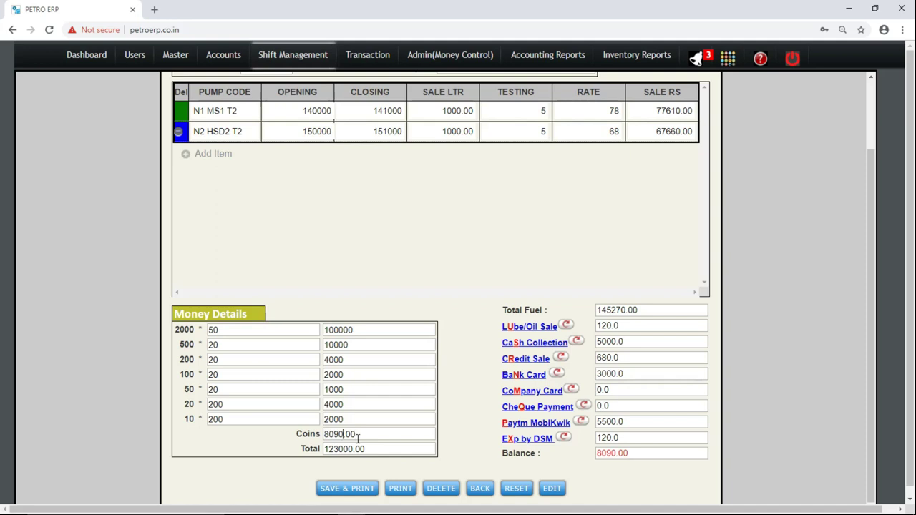
key(BackSpace)
text(0)
key(Tab)
click(611, 455)
double_click(621, 455)
click(622, 455)
Save the shift card with SAVE & PRINT and cancel the print dialog.
click(347, 489)
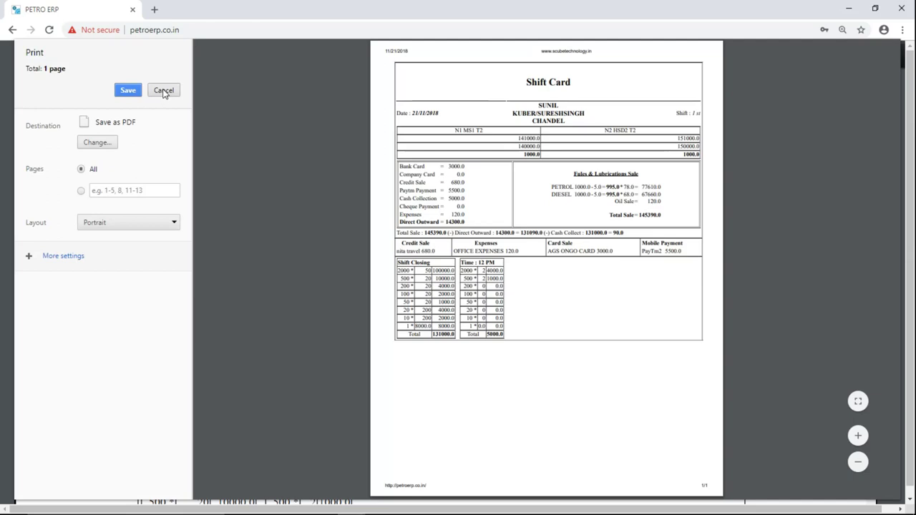
click(163, 91)
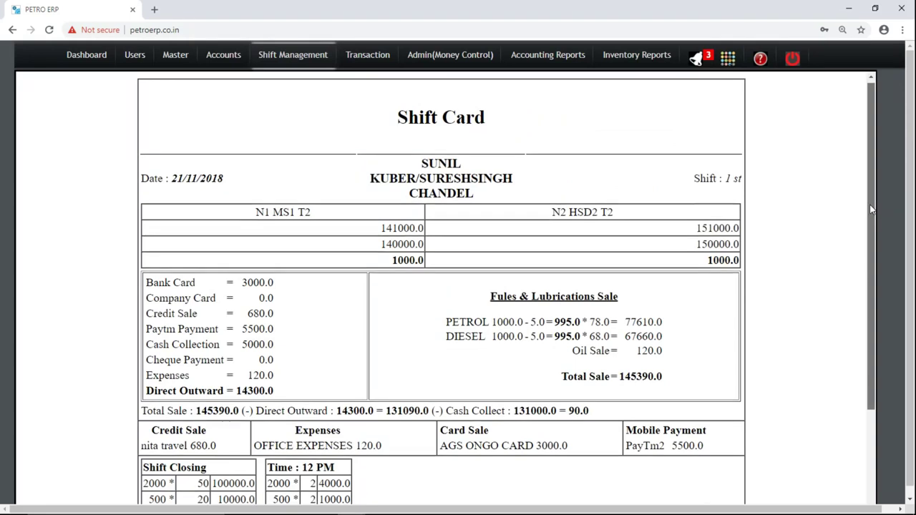
scroll(871, 202, down, 1)
drag(487, 109, 427, 172)
triple_click(428, 179)
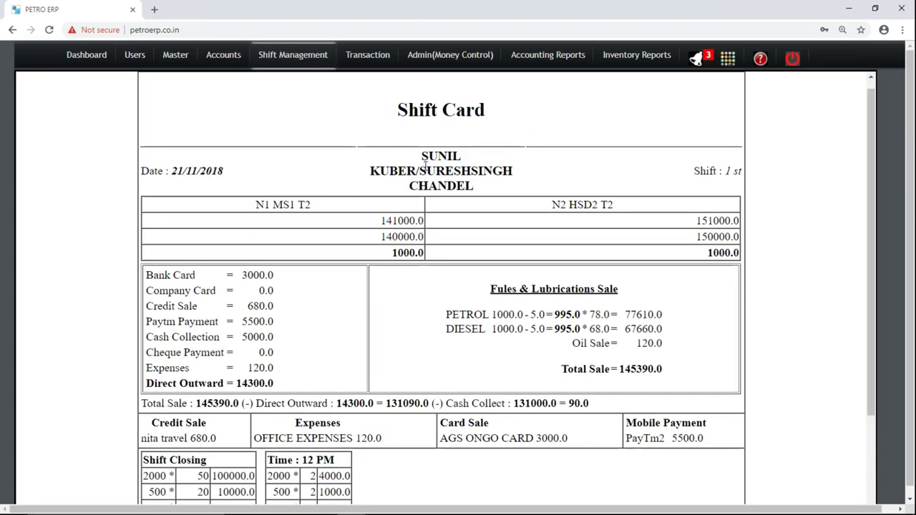
drag(427, 179, 730, 175)
click(731, 175)
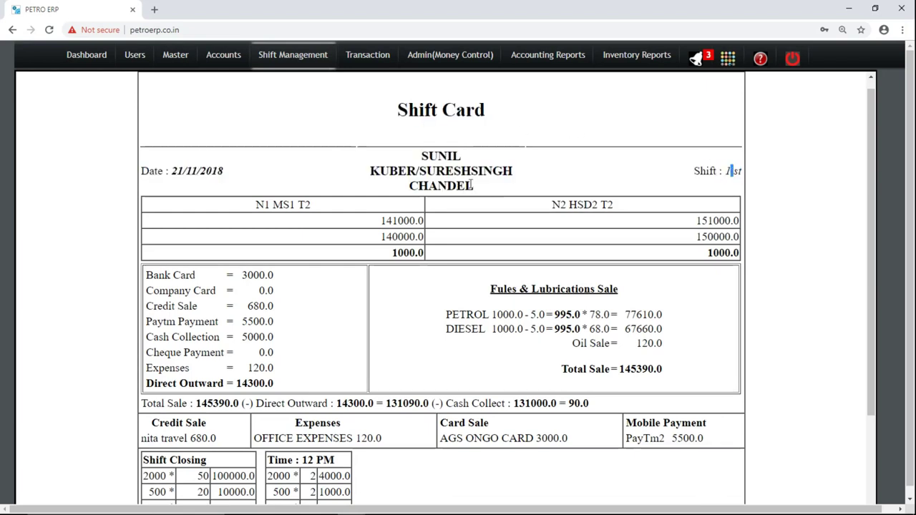
triple_click(280, 205)
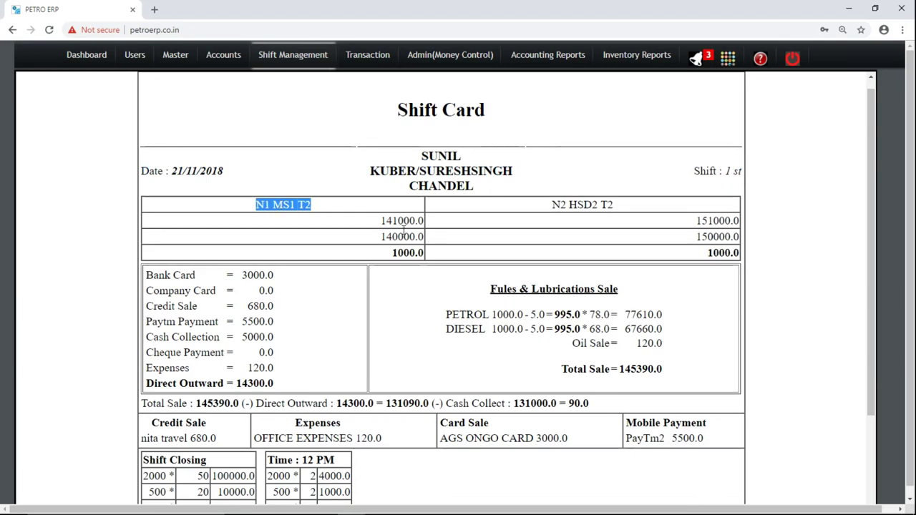
click(717, 221)
double_click(717, 221)
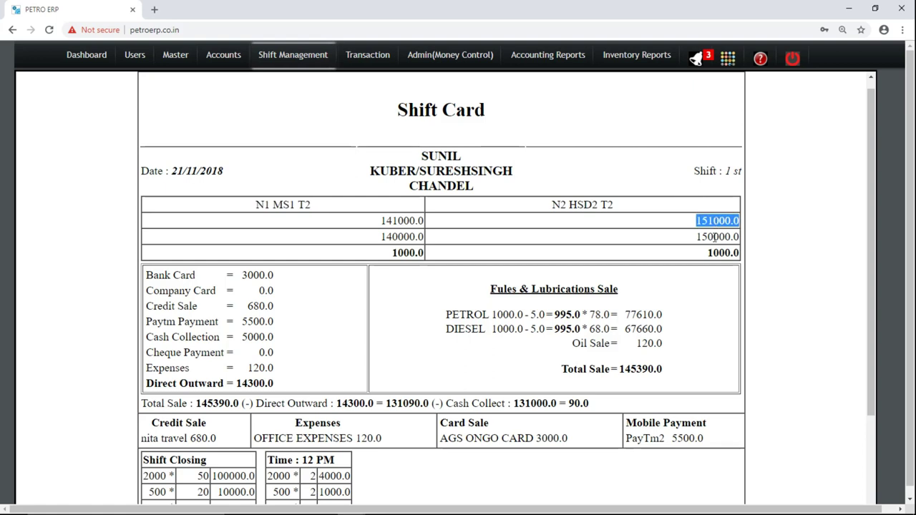
double_click(716, 237)
double_click(716, 251)
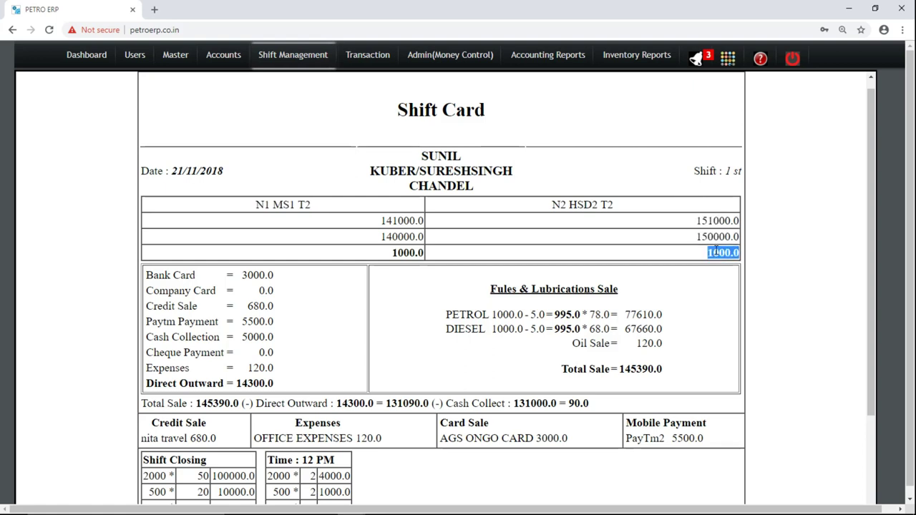
double_click(454, 314)
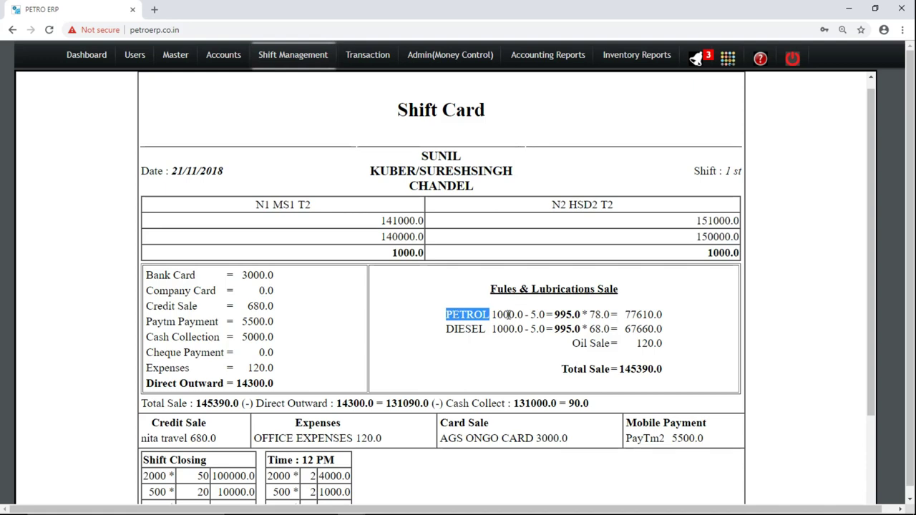
click(562, 314)
double_click(562, 314)
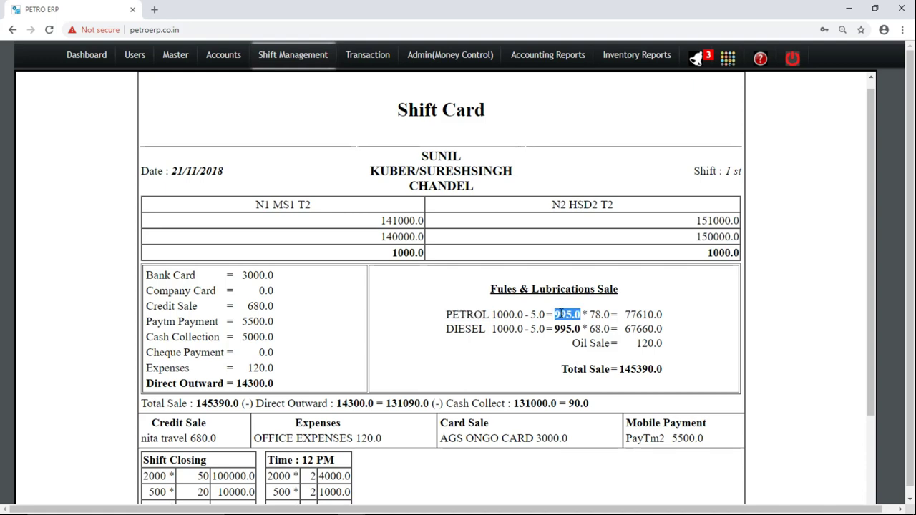
double_click(600, 313)
double_click(643, 313)
double_click(638, 329)
double_click(647, 343)
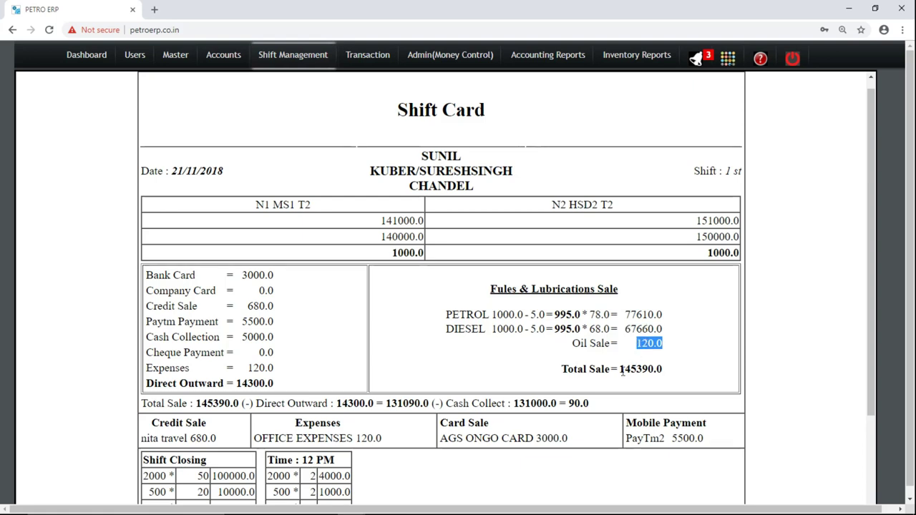
click(562, 369)
drag(678, 373, 560, 381)
click(558, 381)
double_click(256, 275)
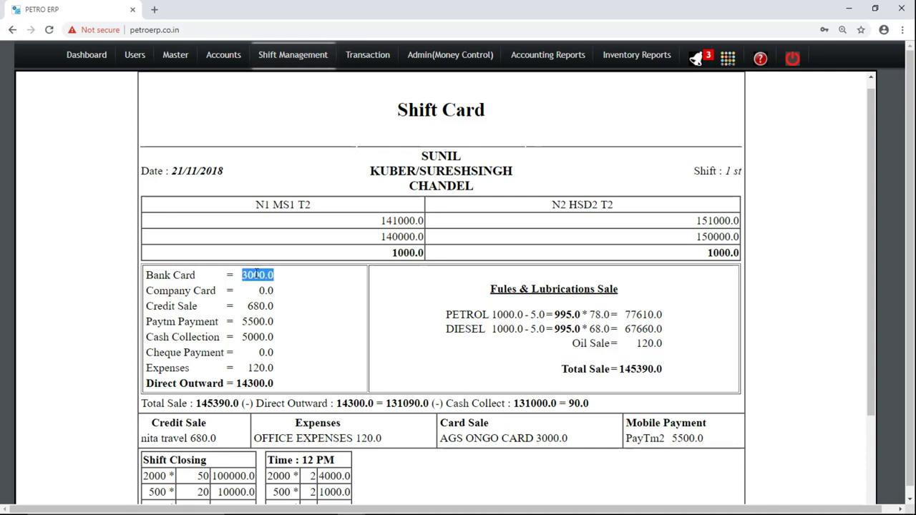
double_click(257, 305)
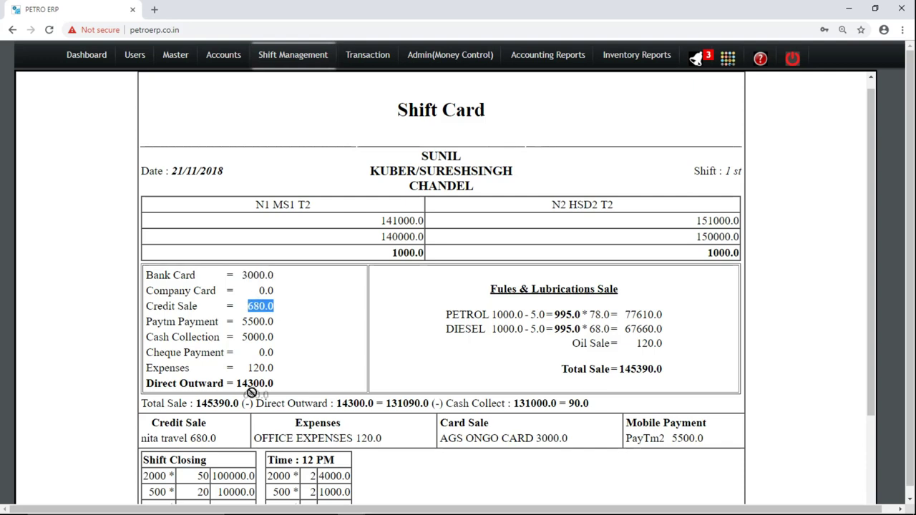
click(260, 309)
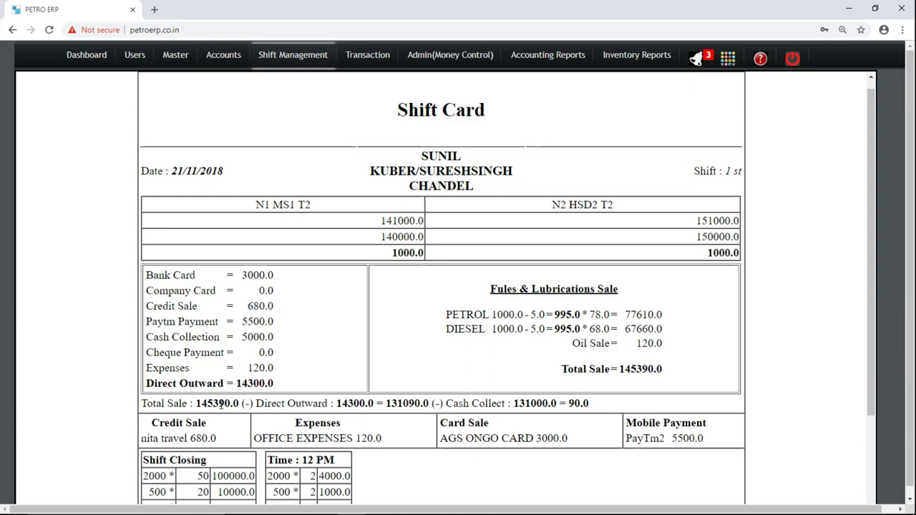
drag(220, 405, 198, 441)
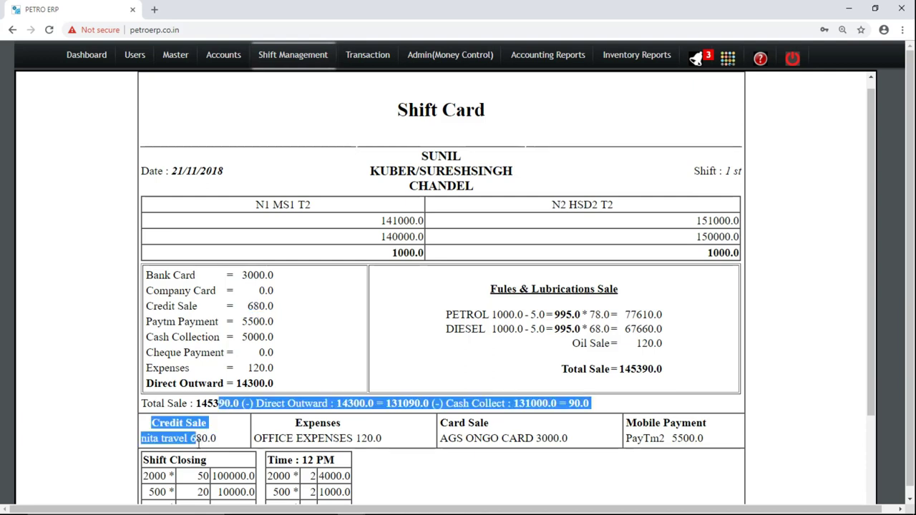
double_click(199, 439)
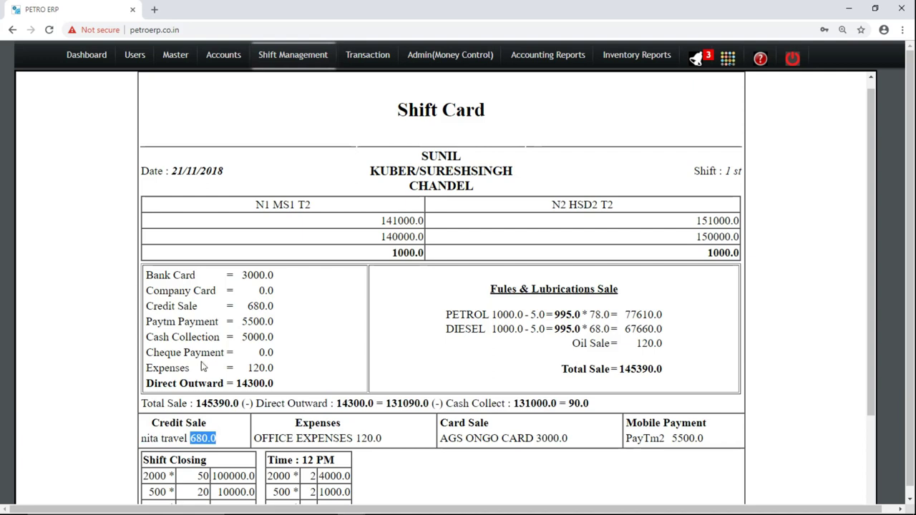
double_click(249, 322)
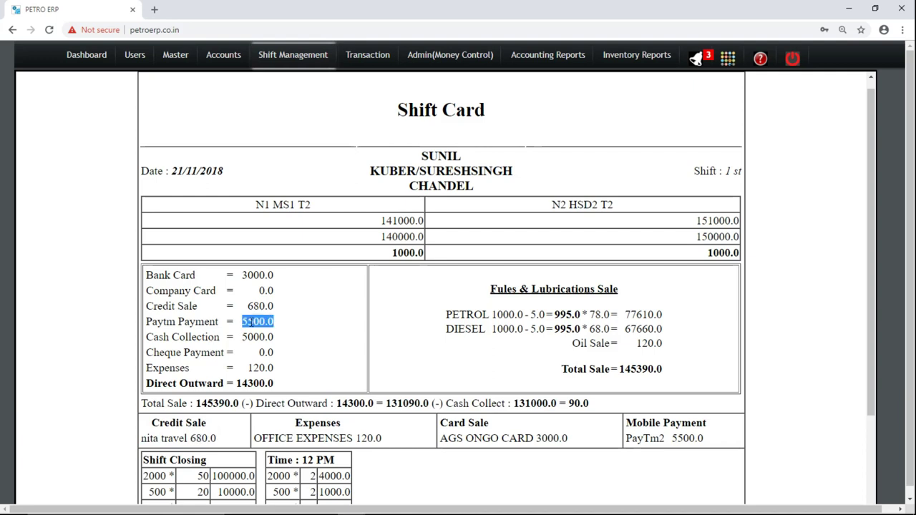
double_click(686, 438)
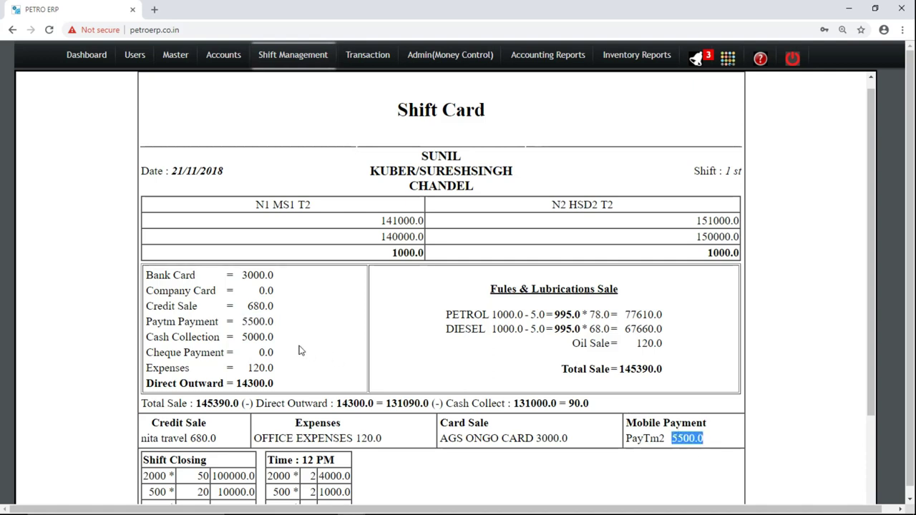
double_click(254, 337)
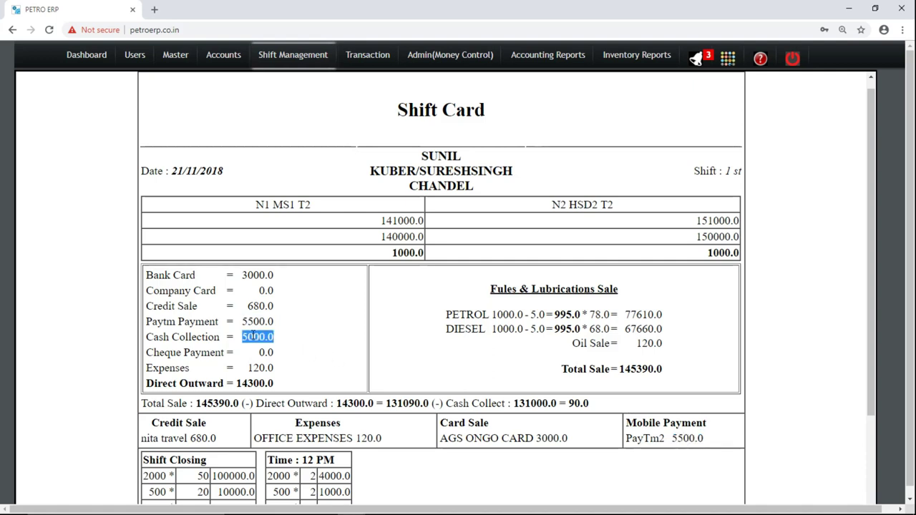
drag(874, 256, 873, 330)
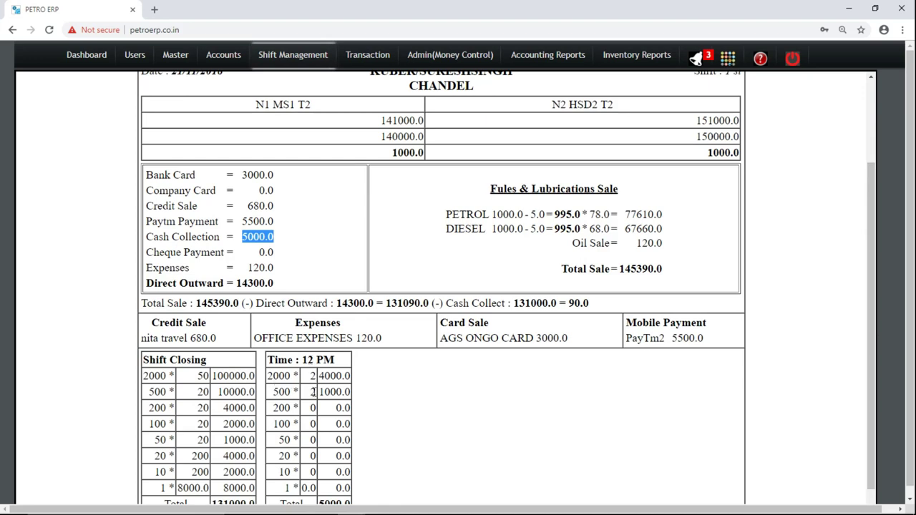
Review the report's 120.0 office expenses, 14300.0 Direct Outward and 90.0 final balance.
double_click(167, 269)
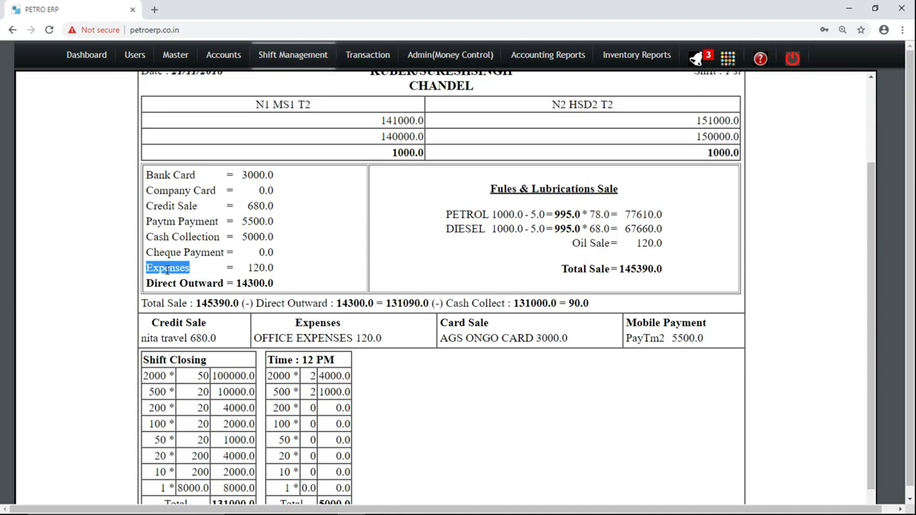
double_click(257, 267)
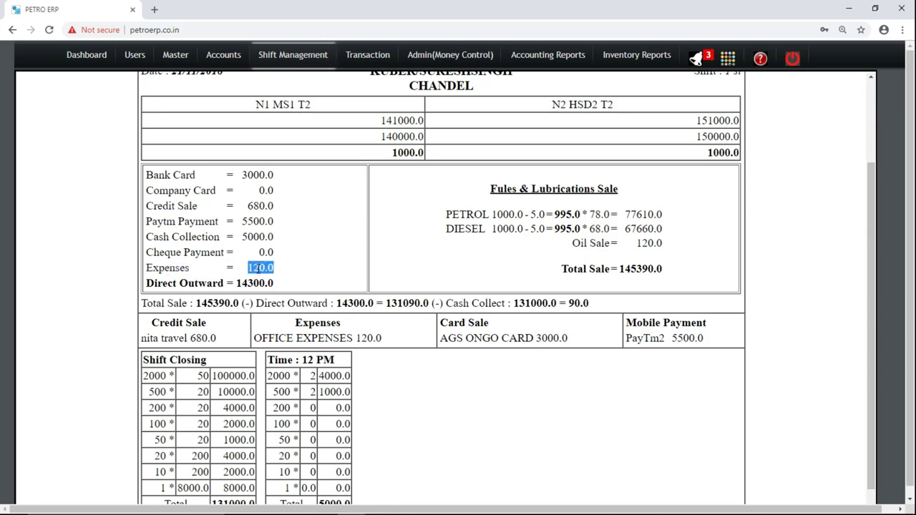
double_click(367, 338)
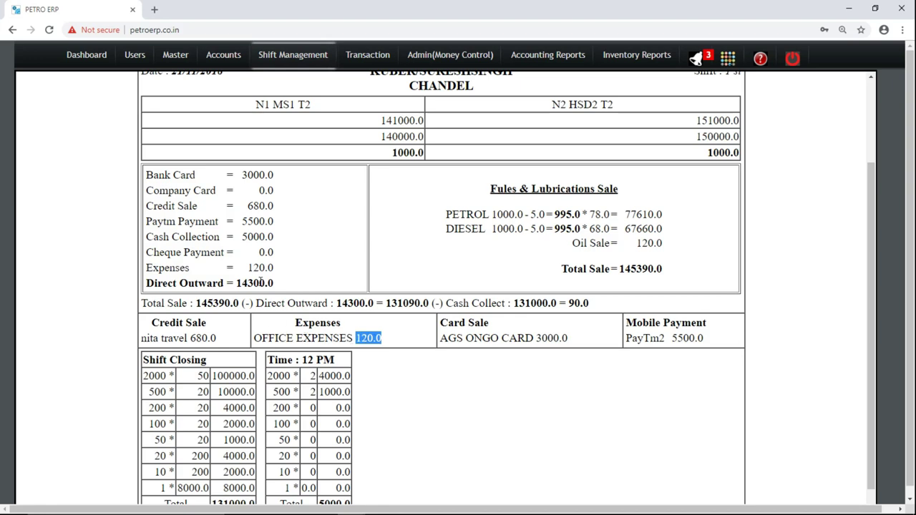
double_click(256, 282)
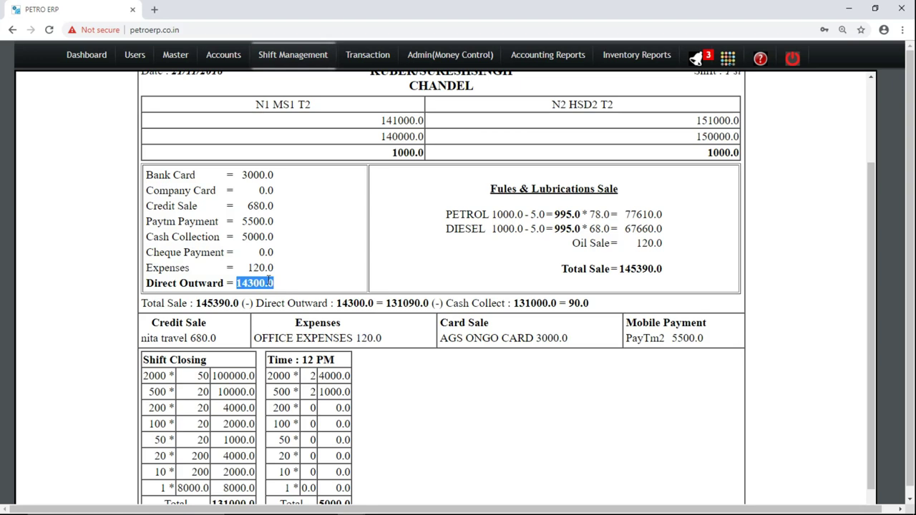
triple_click(571, 304)
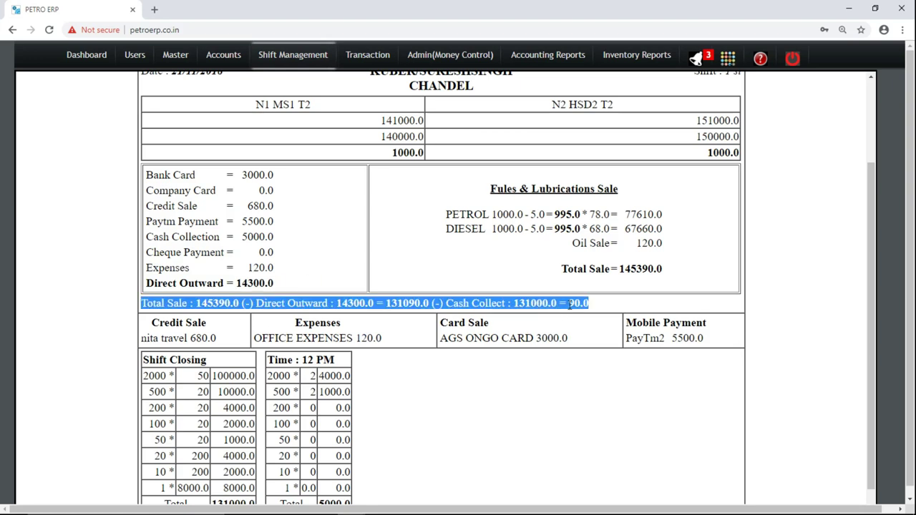
double_click(571, 304)
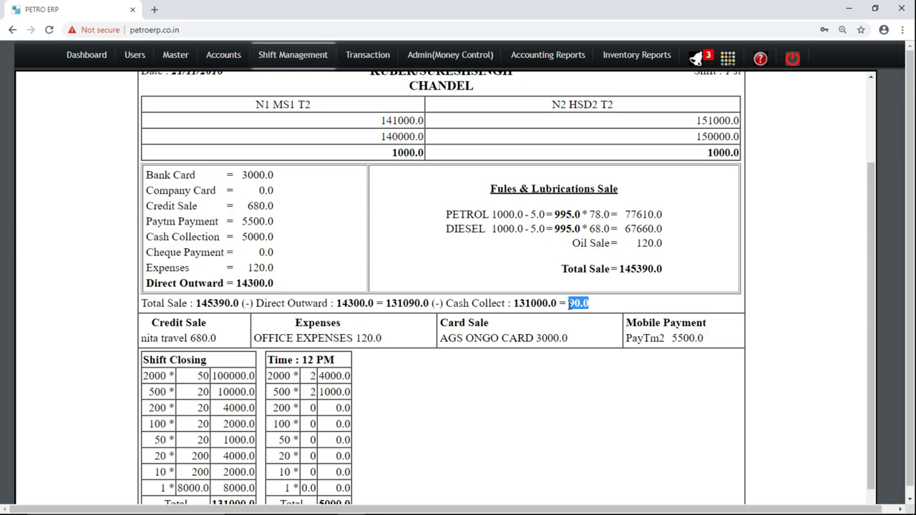
click(571, 304)
drag(571, 304, 587, 305)
click(587, 304)
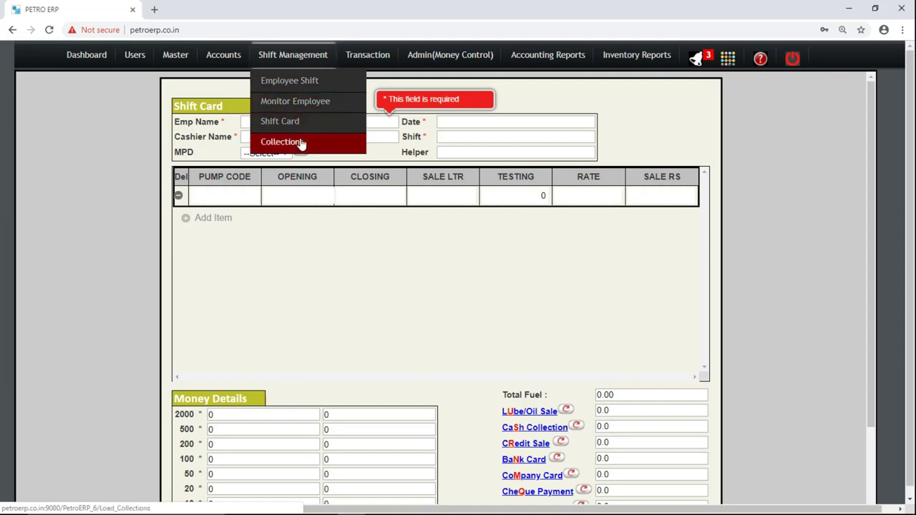
Go to Shift Management > Collections and place the cursor in Emp Name.
click(302, 142)
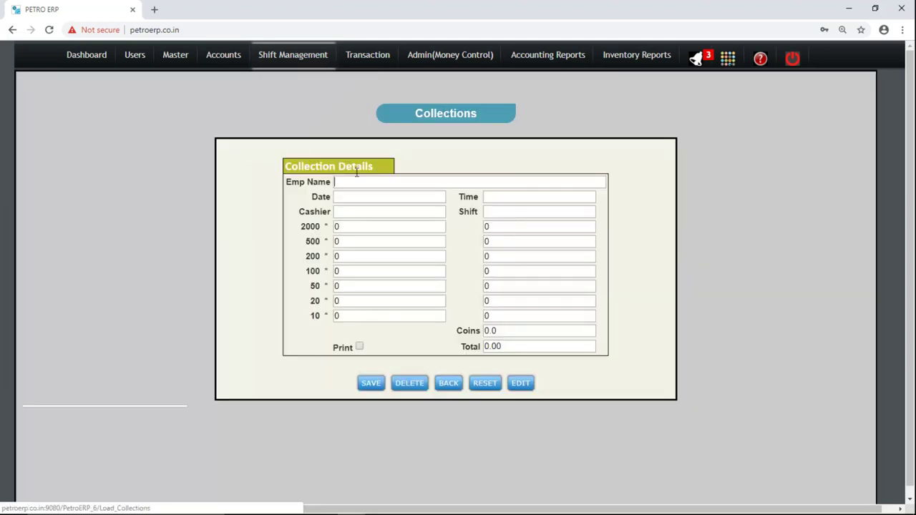
click(356, 181)
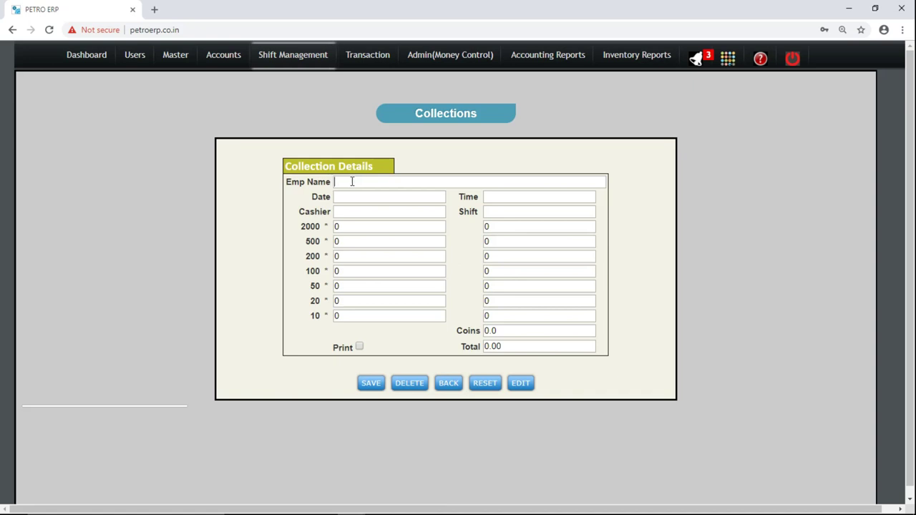
Pick the employee and cashier, and set the collection to 21/11/2018 at 2 PM.
text(s)
key(Down)
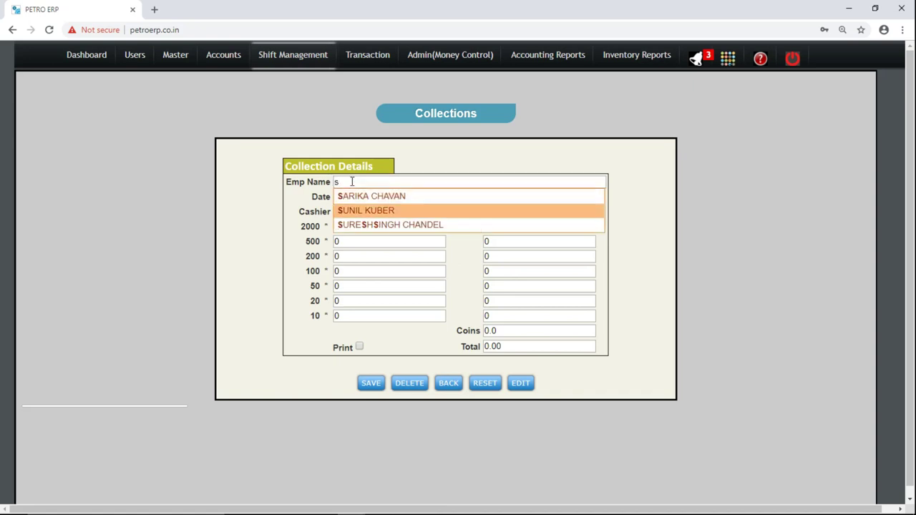
key(Return)
key(Tab)
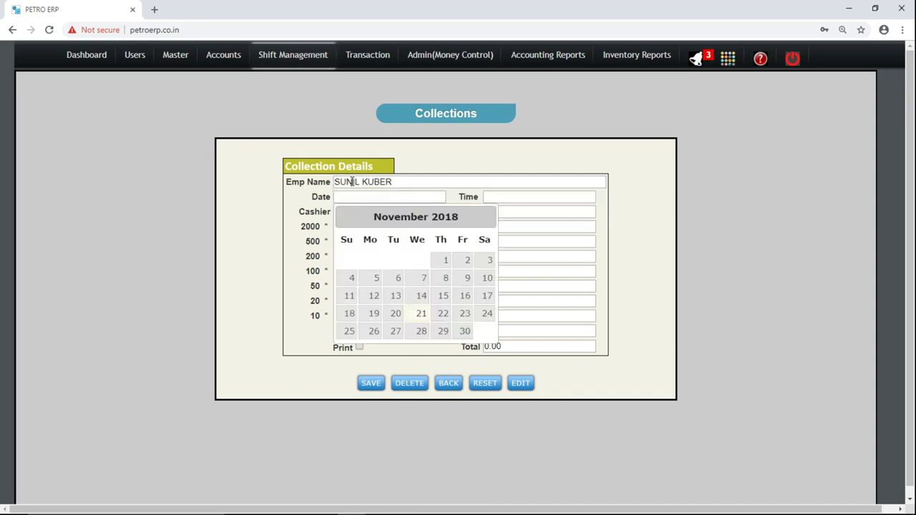
click(420, 317)
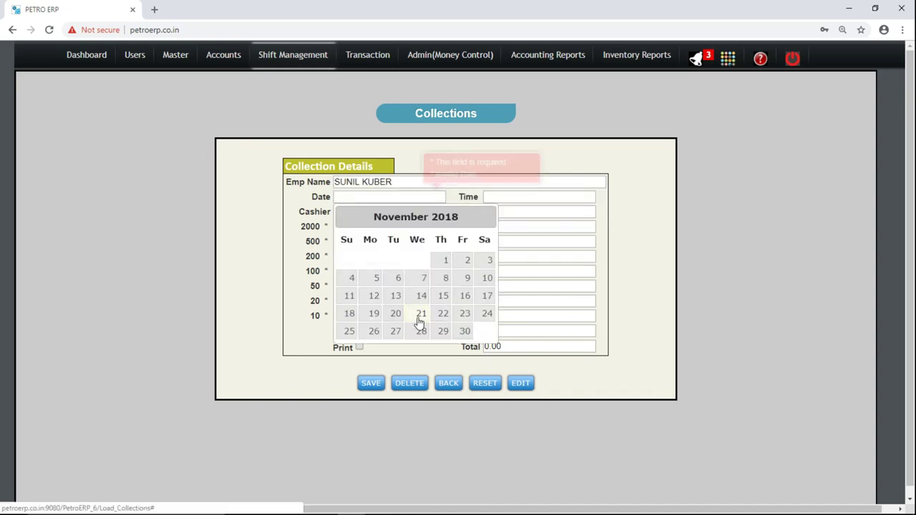
click(517, 195)
text(2 PM)
key(Tab)
text(A)
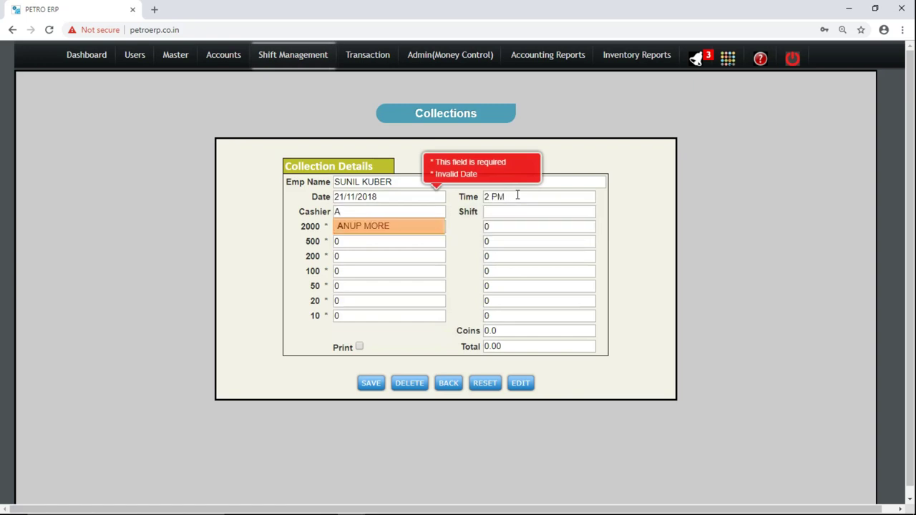
key(Tab)
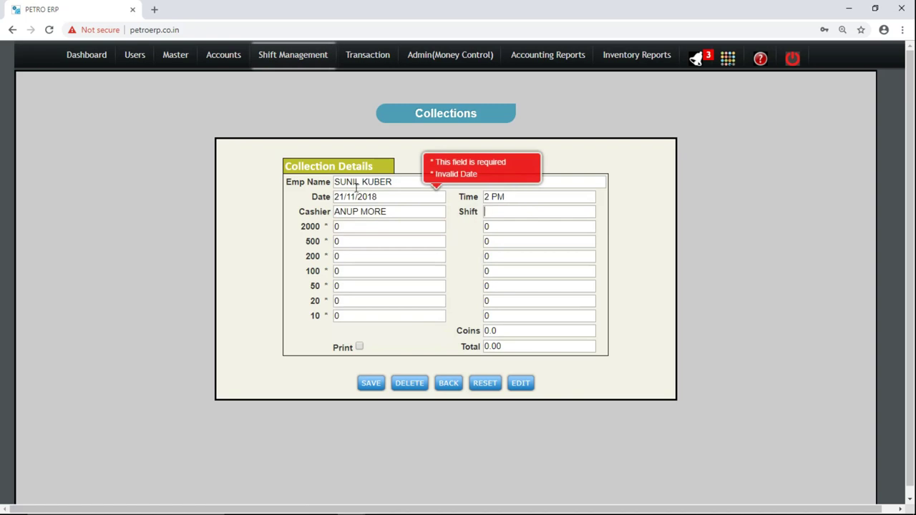
Enter a count of 2 each for the 2000, 500 and 200 notes.
click(353, 227)
key(BackSpace)
text(2)
key(Tab)
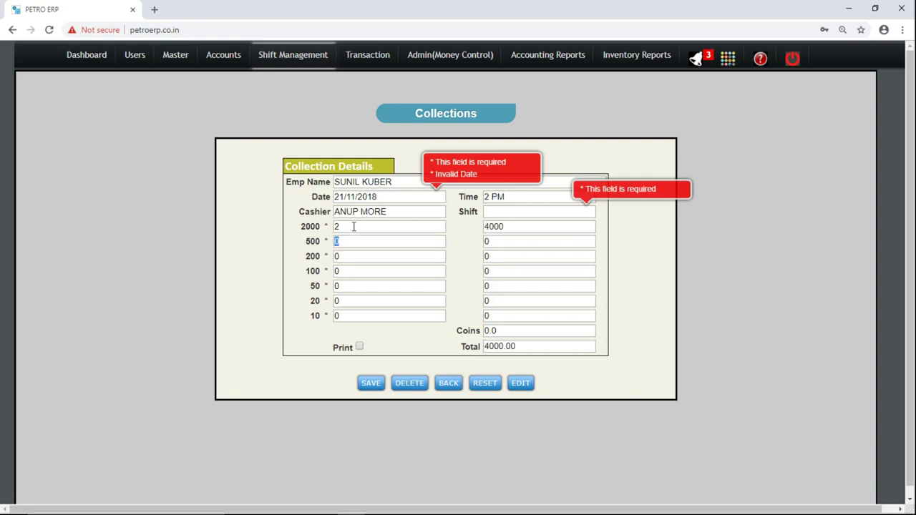
text(2)
key(Tab)
key(Tab)
text(2)
key(Tab)
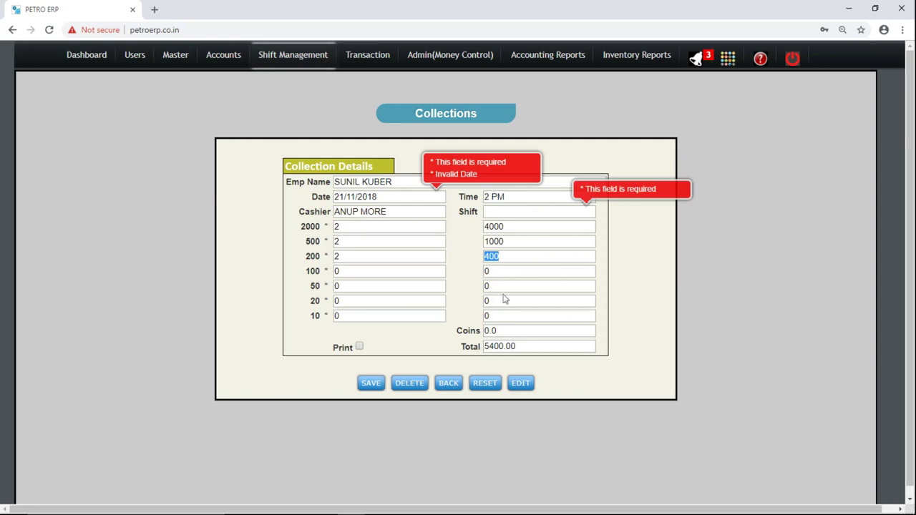
click(491, 346)
Check the computed 5400.00 total, then reload a blank Collections form.
double_click(355, 182)
key(Tab)
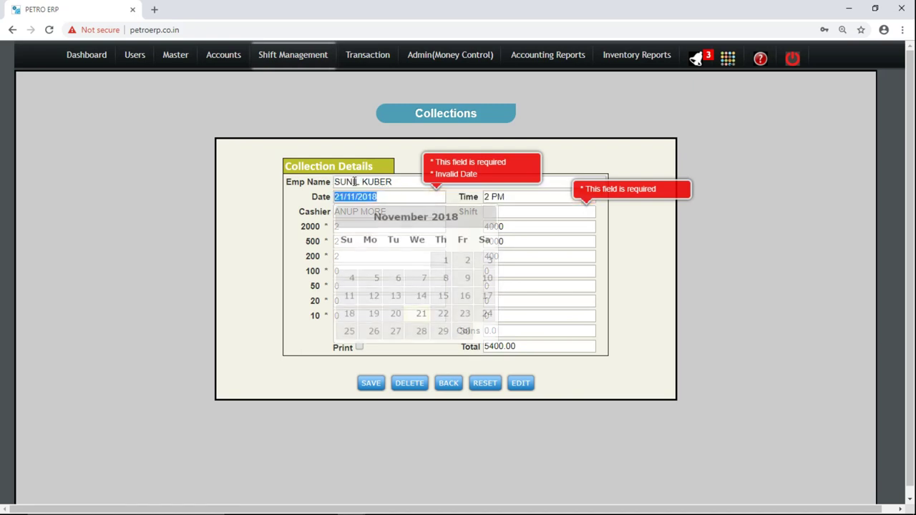
double_click(525, 349)
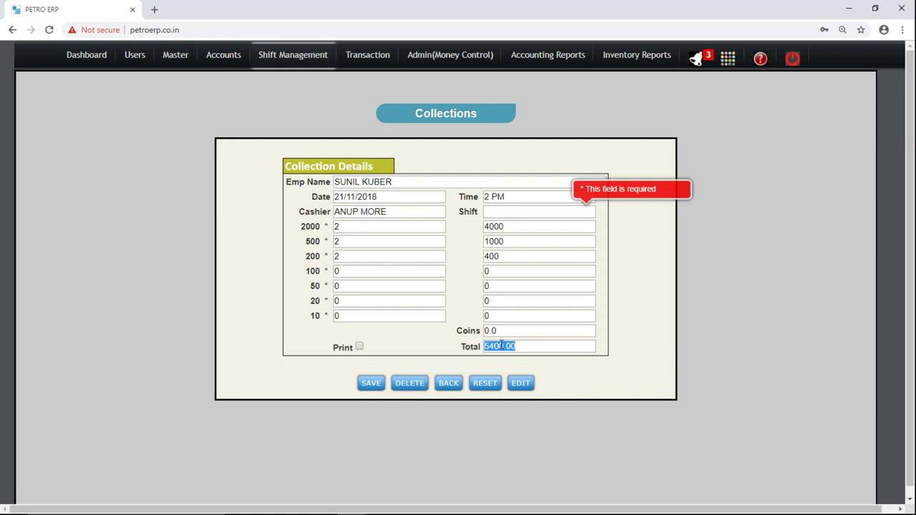
mouse_move(292, 55)
click(295, 141)
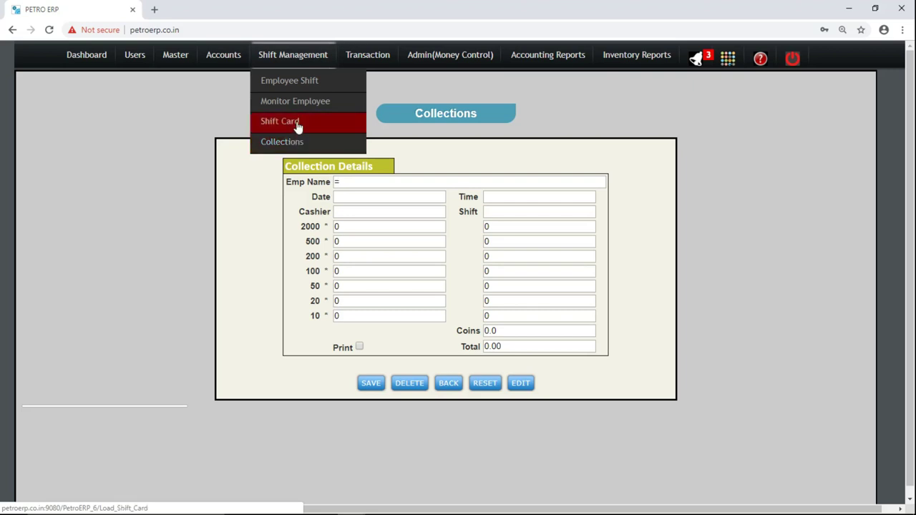
Dismiss the invalid-value alert, then move through Challan/Slip Entry and Dip Reading to Stock In.
mouse_move(366, 67)
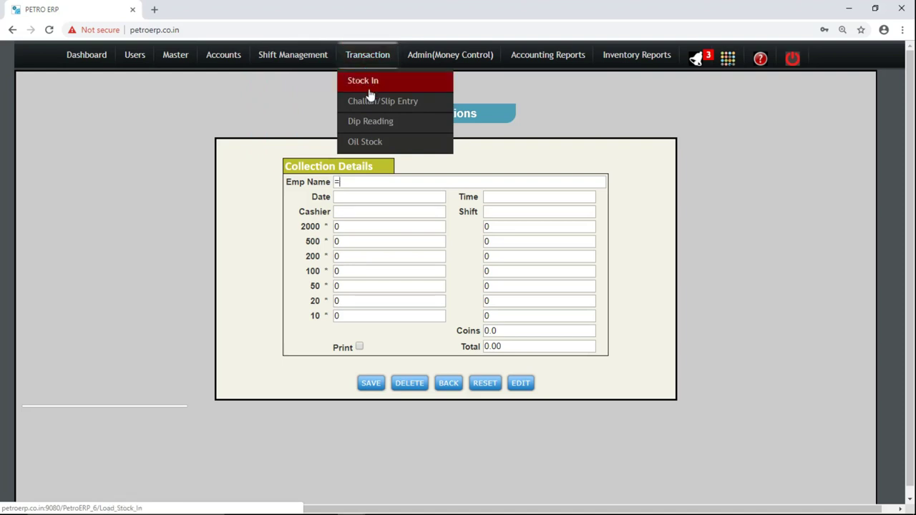
click(369, 102)
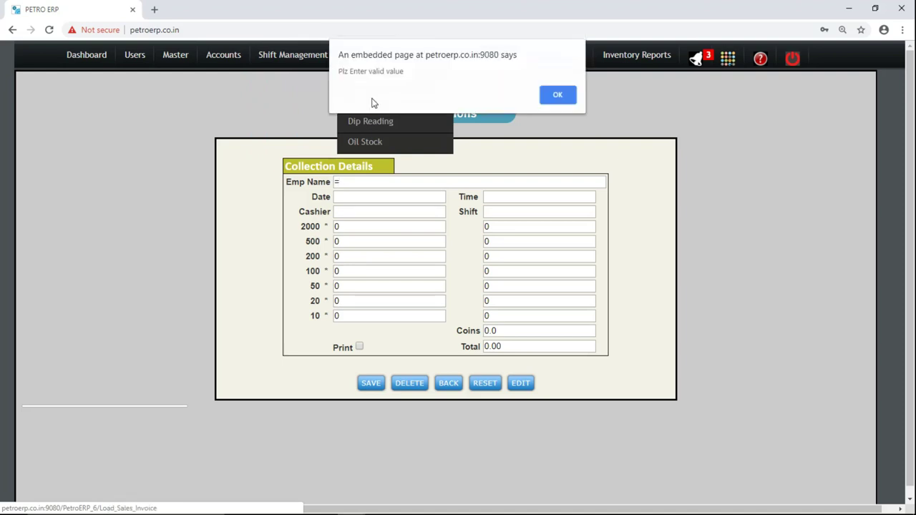
click(557, 96)
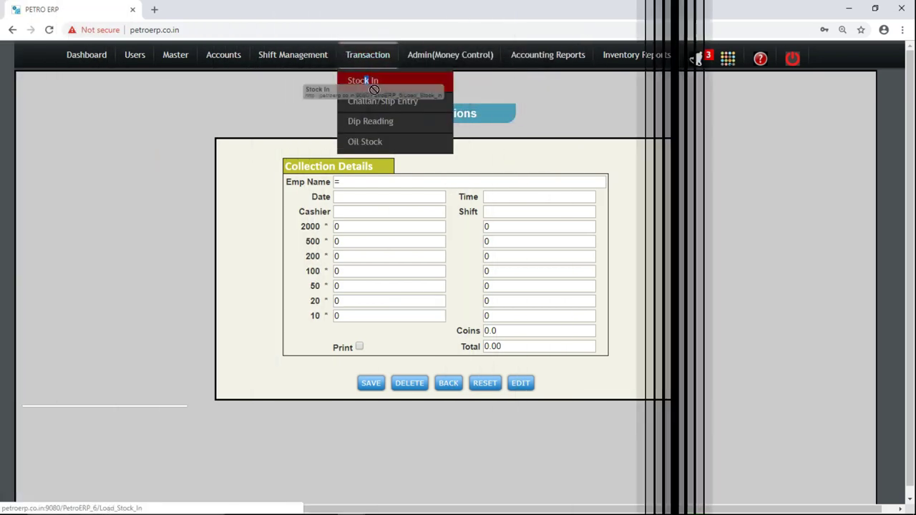
click(373, 102)
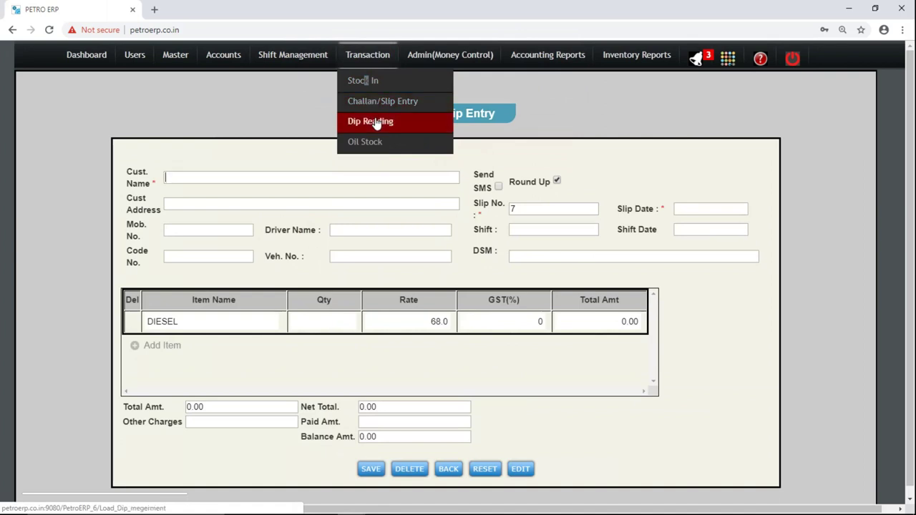
click(376, 123)
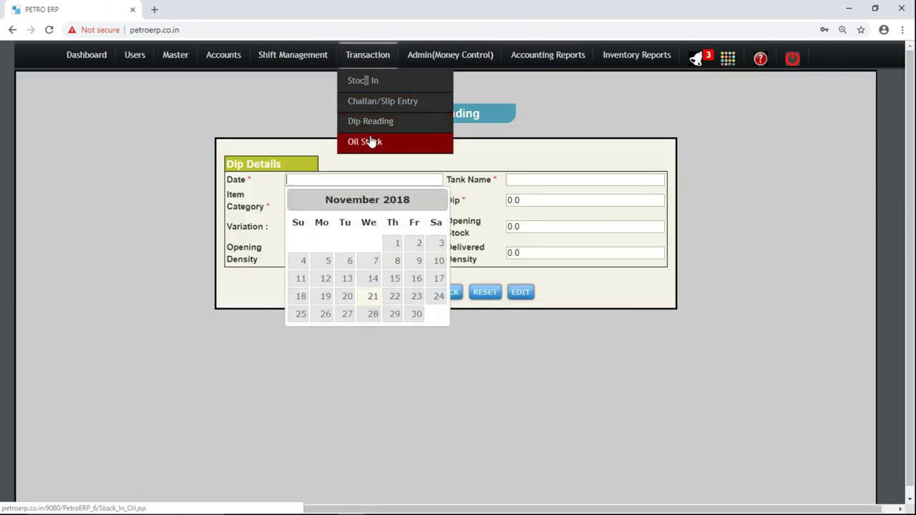
click(398, 88)
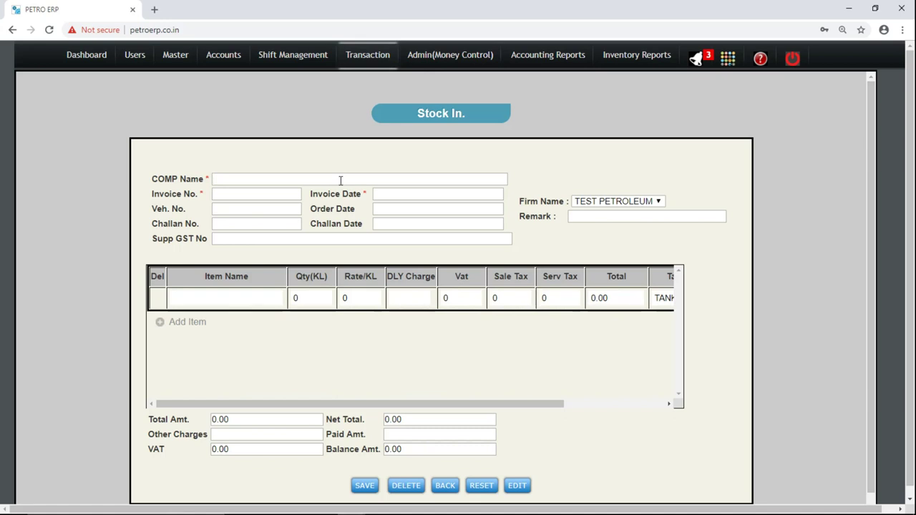
Choose HINDUSTAN PETROLEUM CORPORATION LTD, invoice 1212, and set invoice and challan dates to 21/11/2018.
text(h)
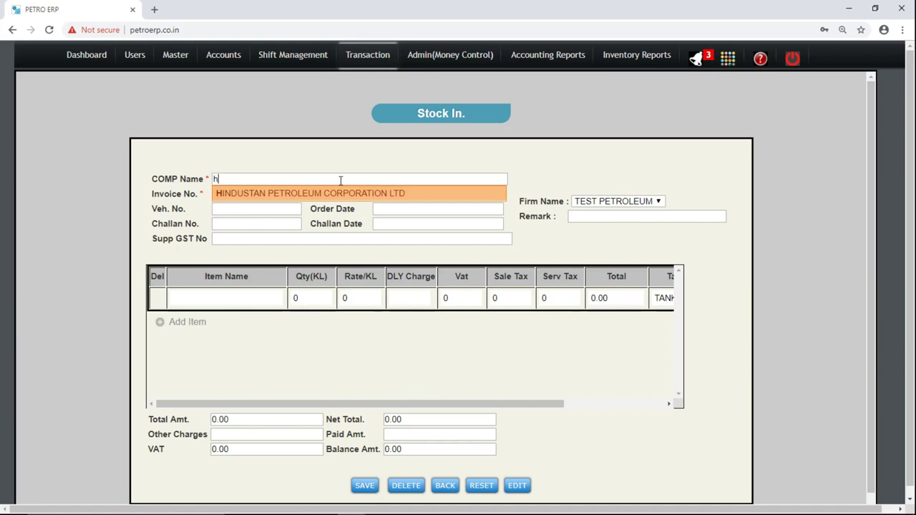
key(Return)
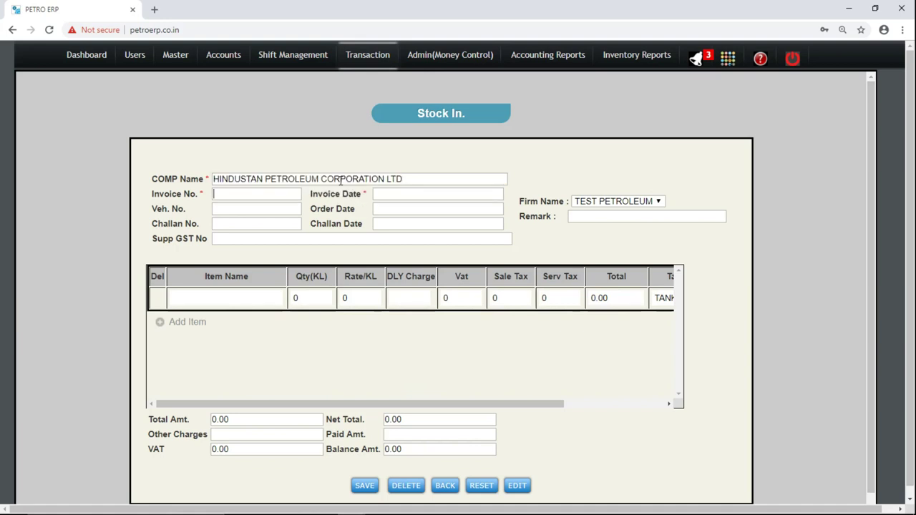
text(1212)
key(Tab)
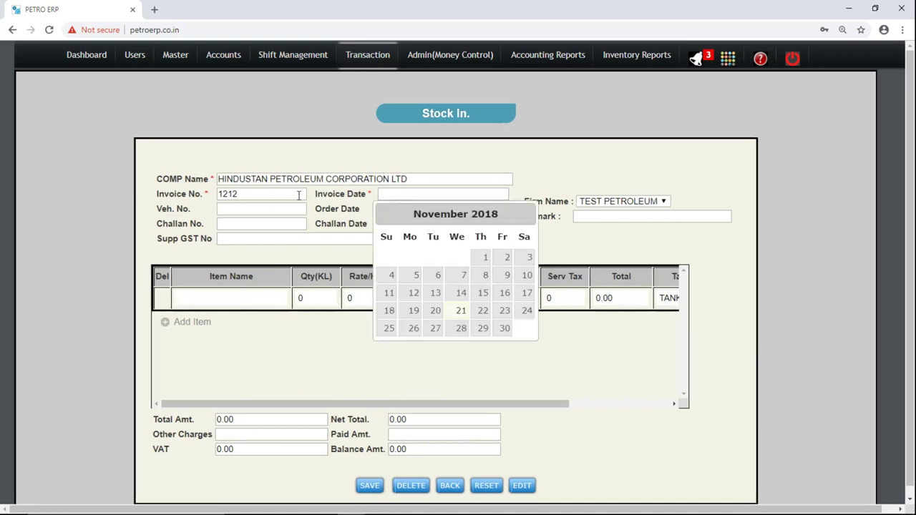
click(462, 317)
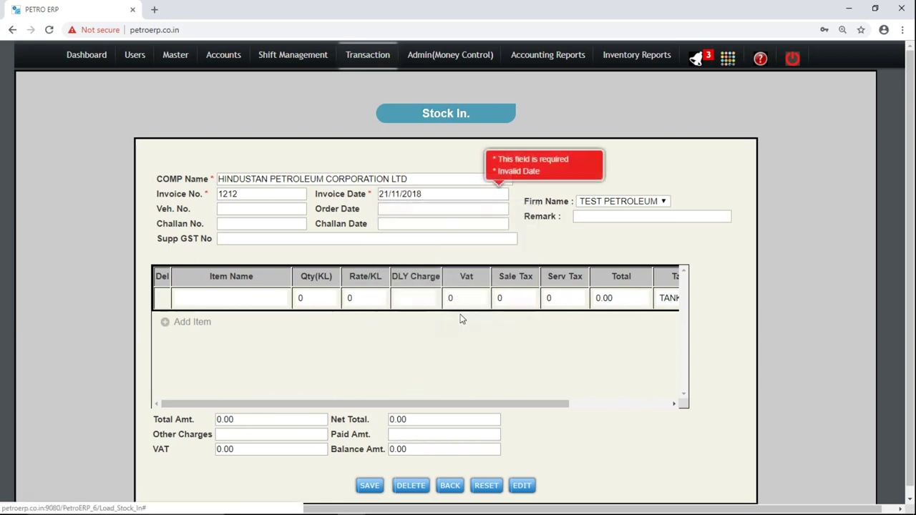
click(429, 195)
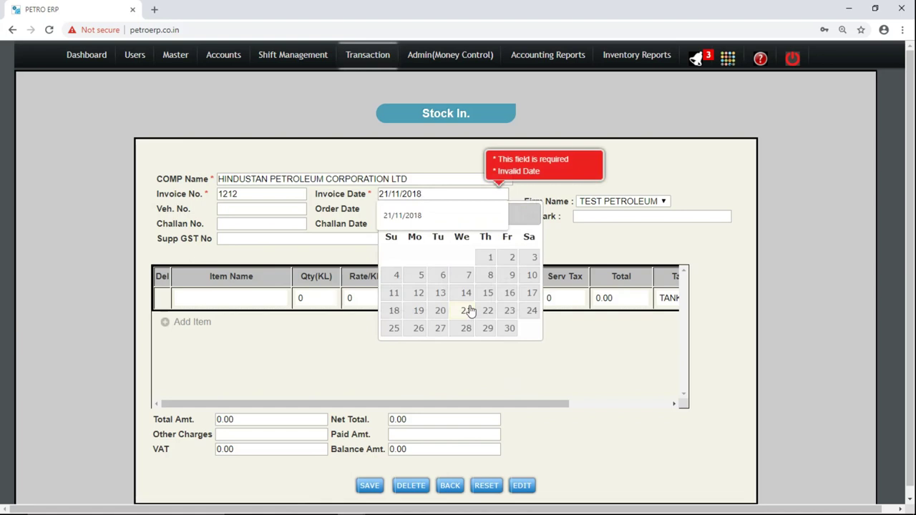
click(336, 222)
click(438, 223)
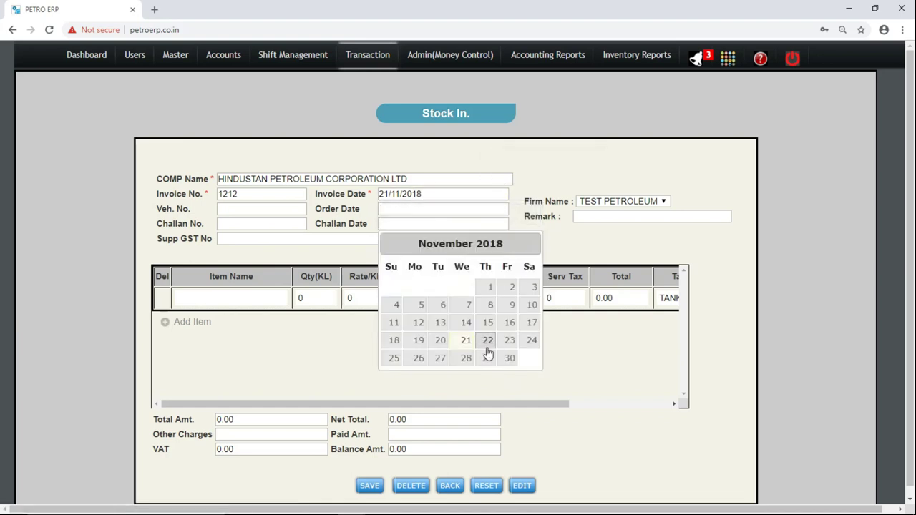
click(466, 341)
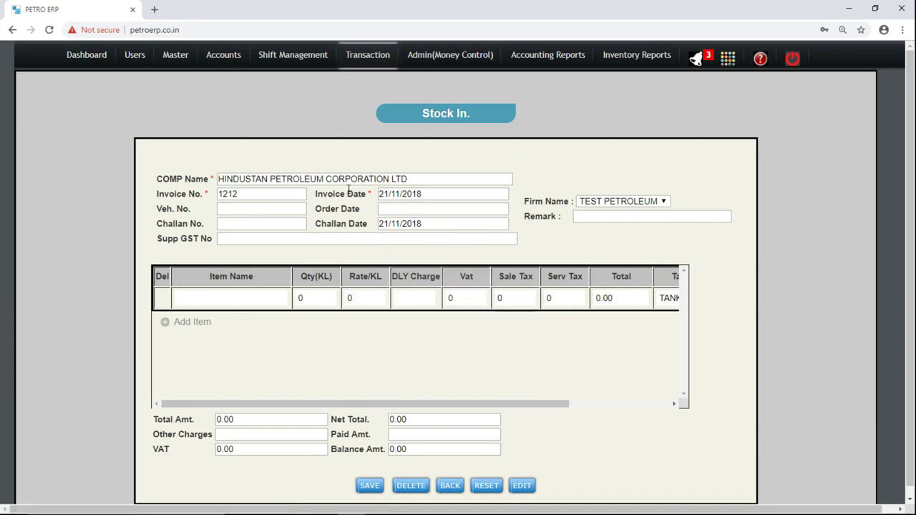
Enter challan number 121212 and the MH42MK vehicle number.
triple_click(208, 194)
click(234, 224)
text(121212)
click(251, 209)
text(mh)
key(BackSpace)
key(BackSpace)
text(MH42MK1`2)
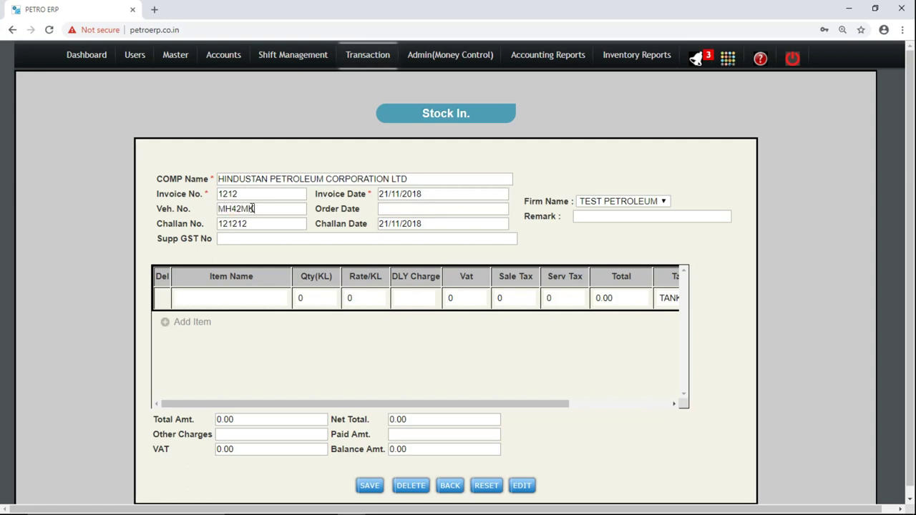
key(BackSpace)
key(BackSpace)
text(212)
click(260, 238)
click(255, 242)
click(226, 301)
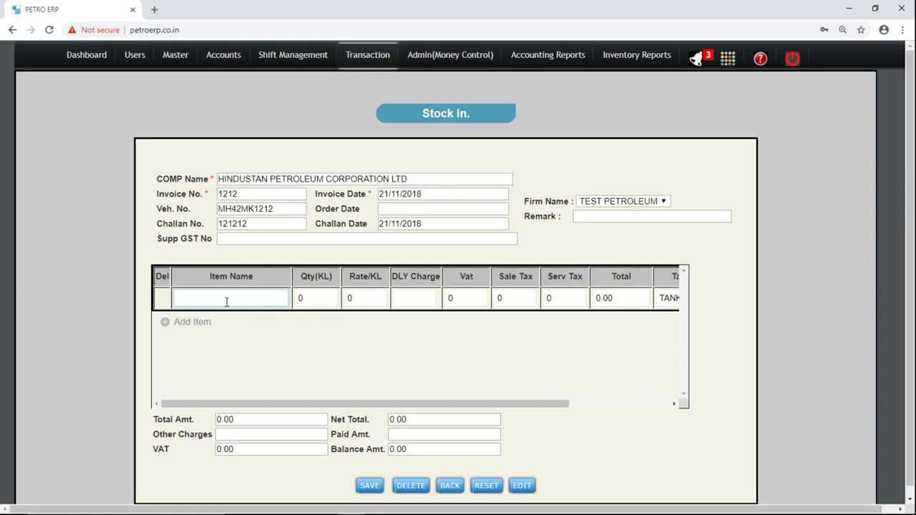
Add DIESEL as the first item and review its rate and Vat, Sale Tax, Serv Tax columns.
text(D)
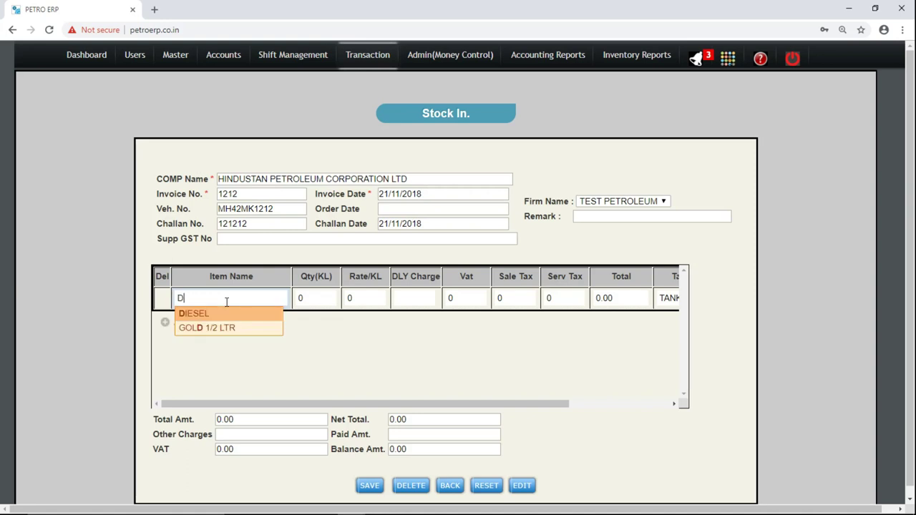
key(Return)
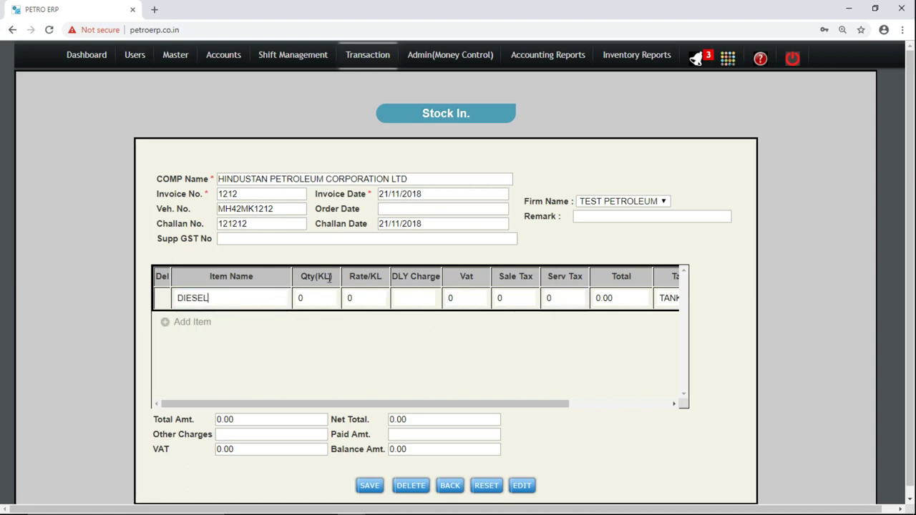
key(Tab)
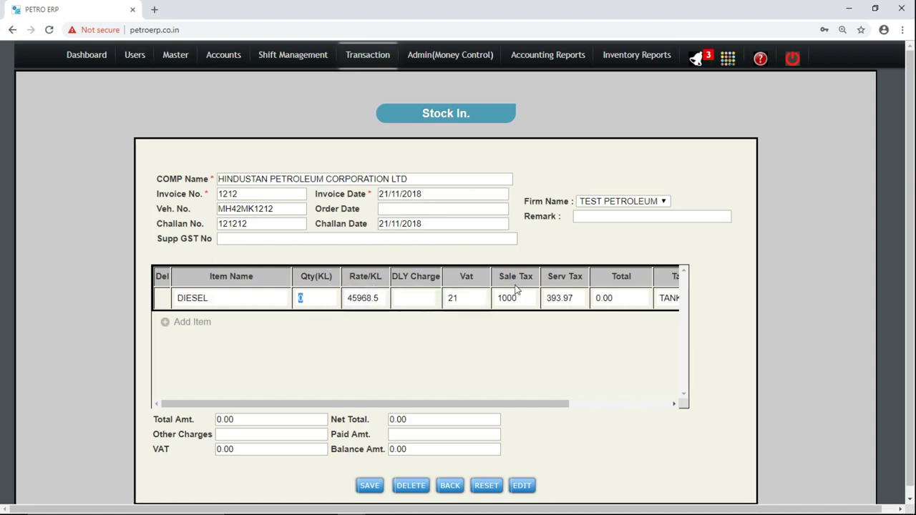
click(576, 276)
drag(576, 275, 358, 267)
click(356, 272)
drag(451, 274, 584, 277)
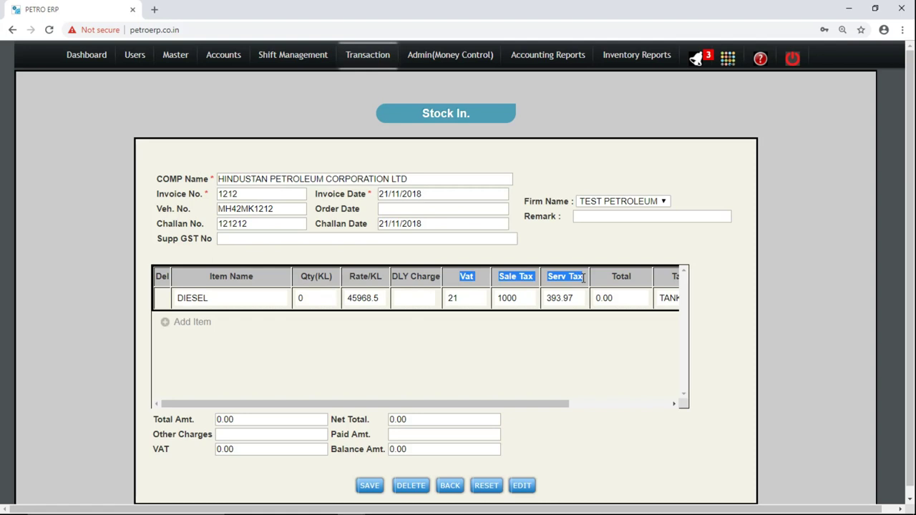
click(583, 278)
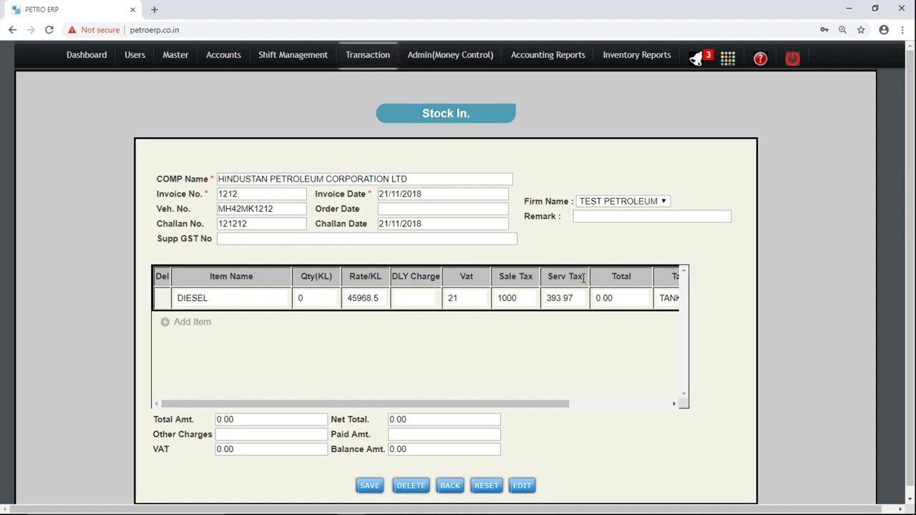
drag(457, 277, 575, 279)
click(575, 277)
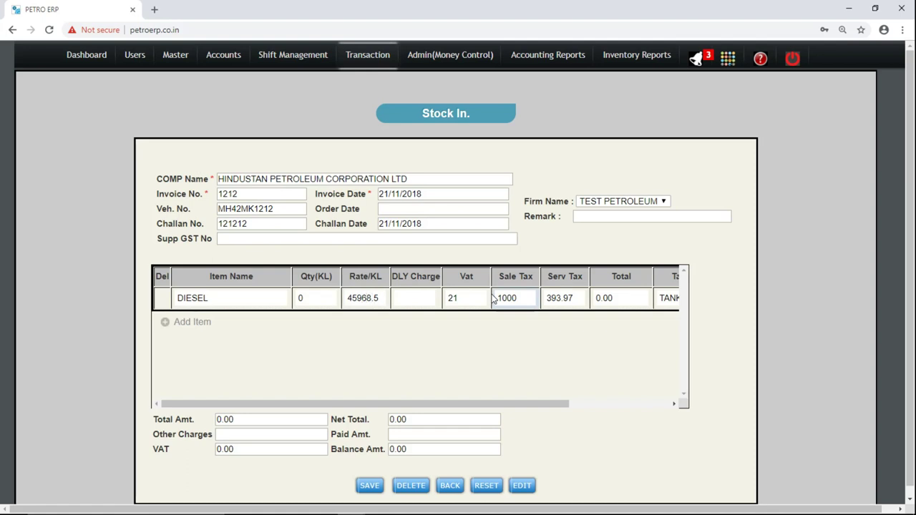
Correct the DIESEL rate to 45868.5 and enter a quantity of 6.
key(BackSpace)
text(8)
key(shift+Tab)
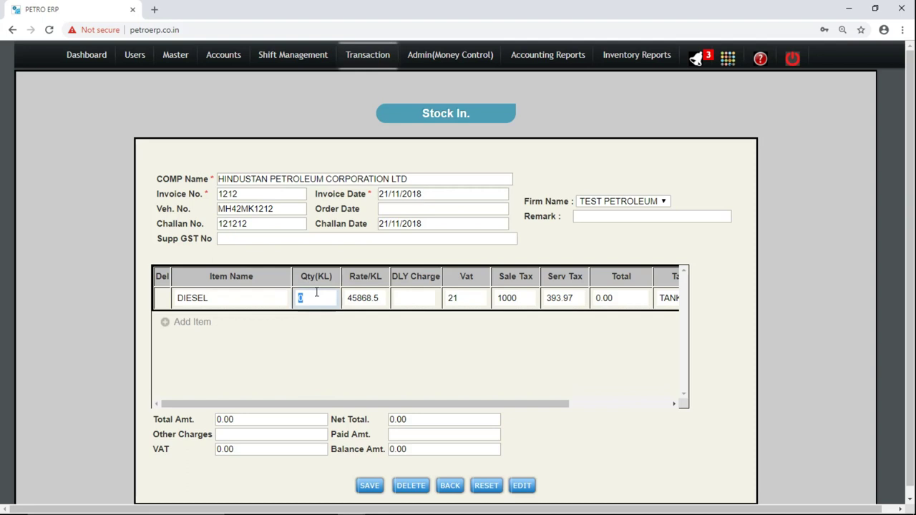
text(6)
key(Tab)
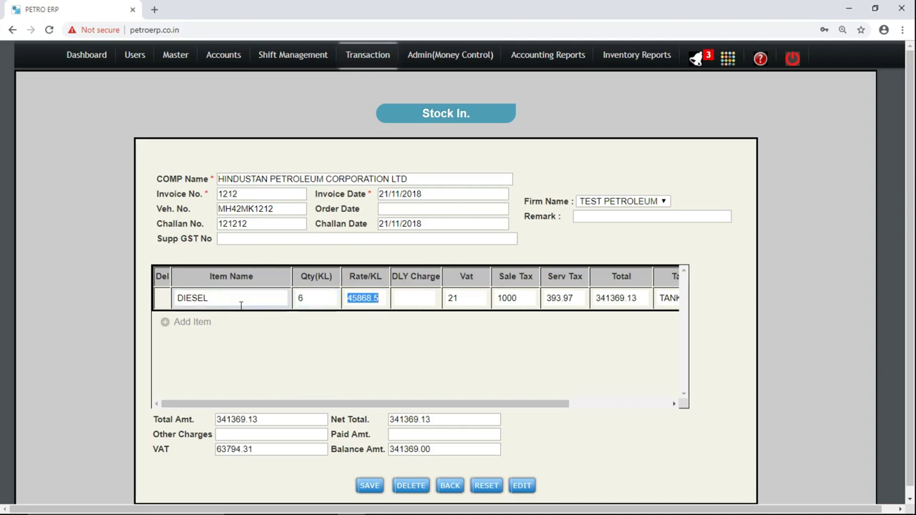
Add a PETROL line with quantity 3 and rate corrected to 50645.93.
click(203, 323)
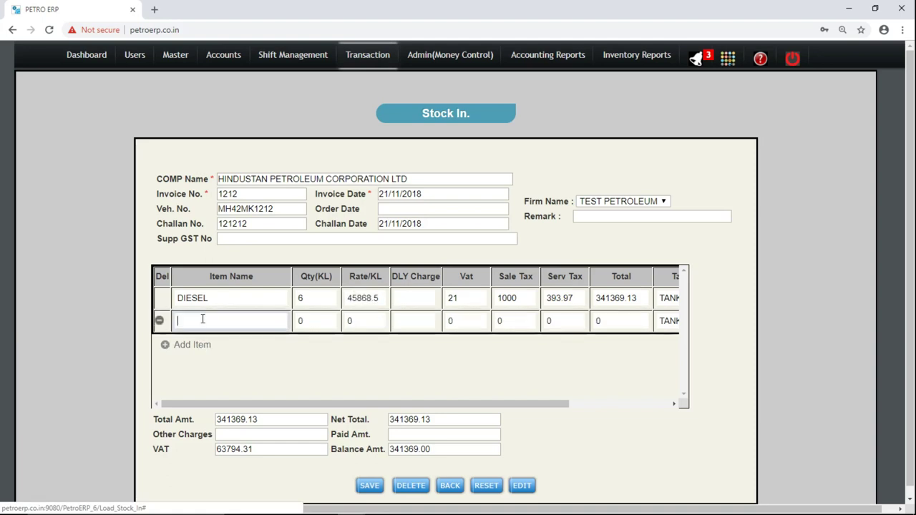
text(PET)
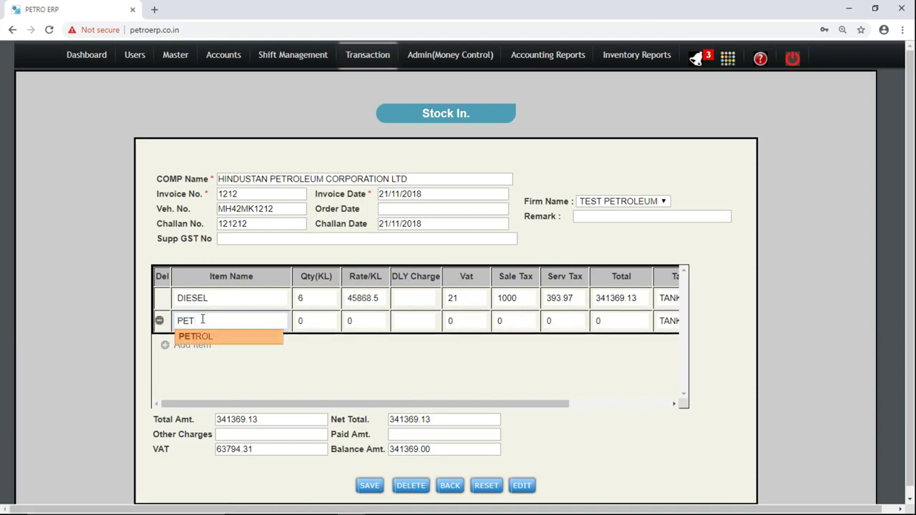
key(Return)
key(Tab)
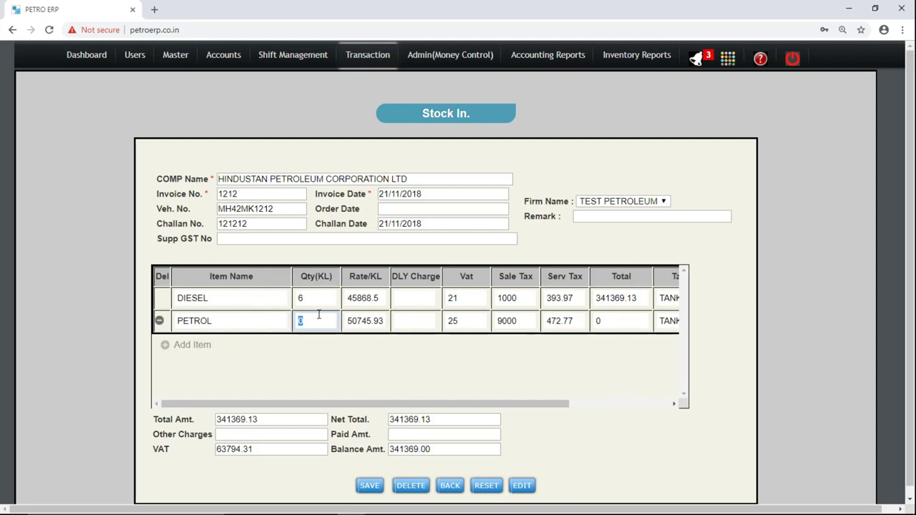
text(3)
key(Tab)
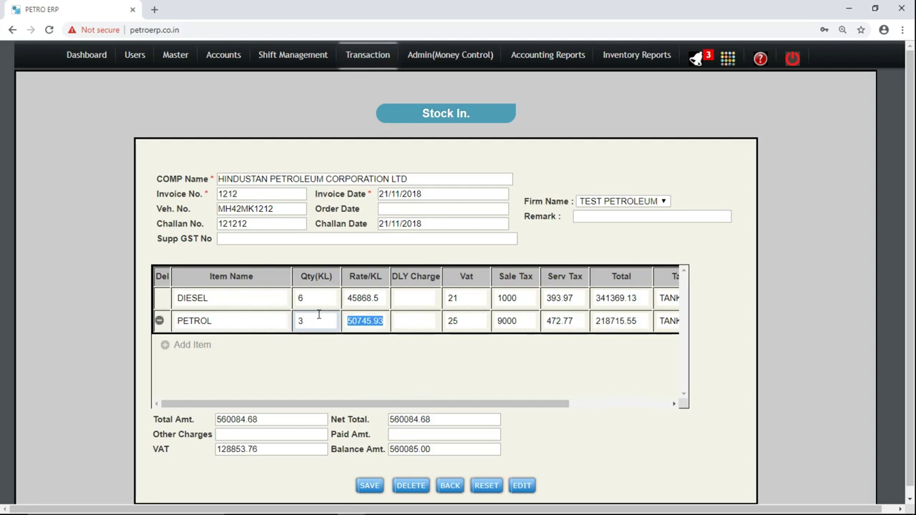
key(Right)
key(Left)
key(Left)
key(BackSpace)
text(6)
key(Tab)
key(Tab)
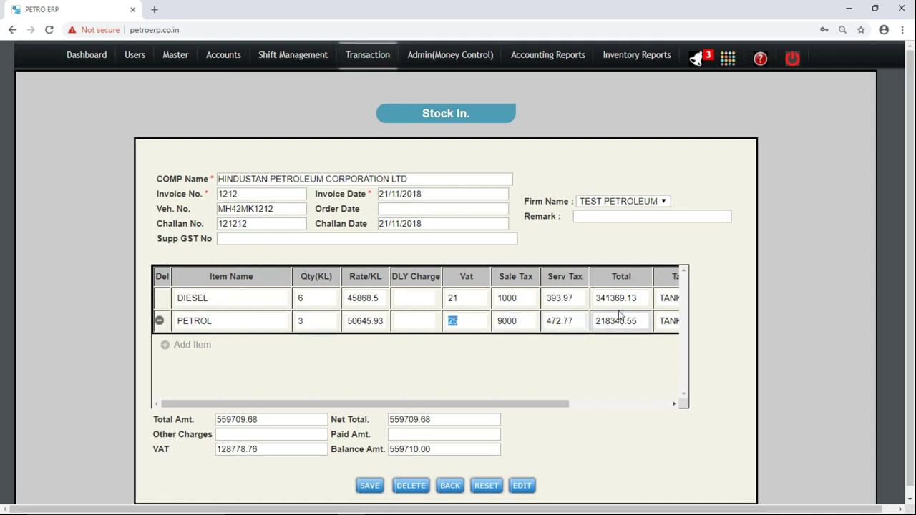
Check the recalculated net total, save the stock-in invoice and confirm.
double_click(442, 420)
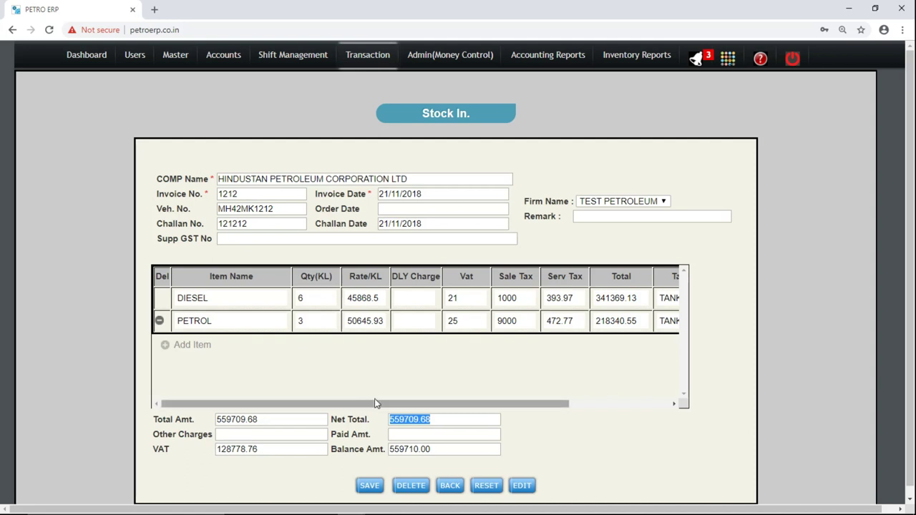
click(372, 487)
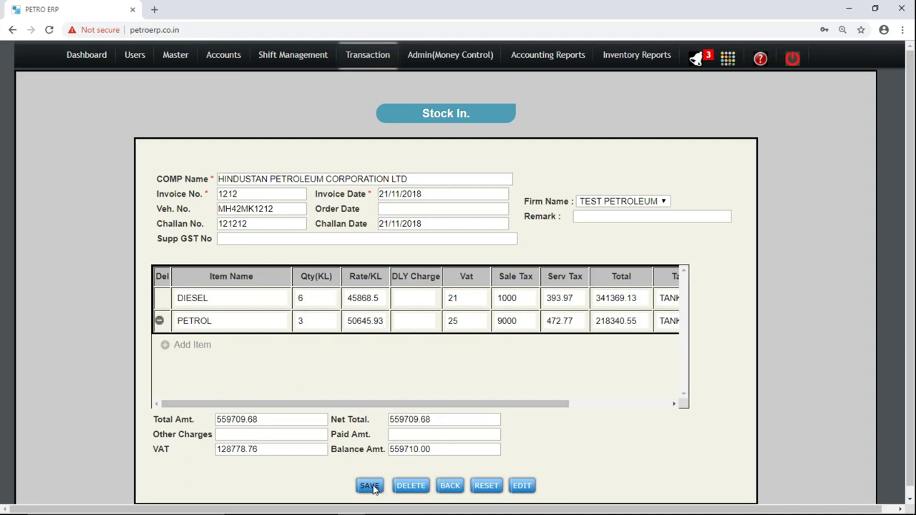
click(558, 95)
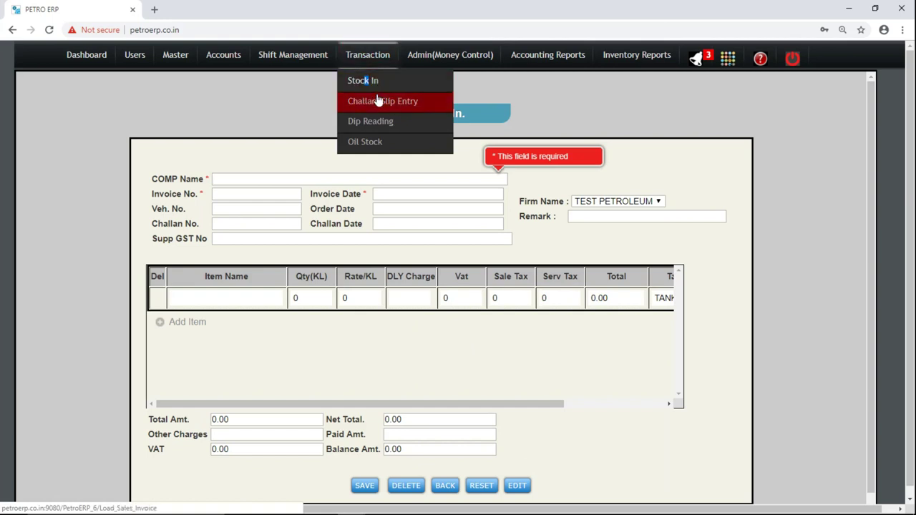
Open the Challan/Slip Entry form from the Transaction menu.
click(378, 101)
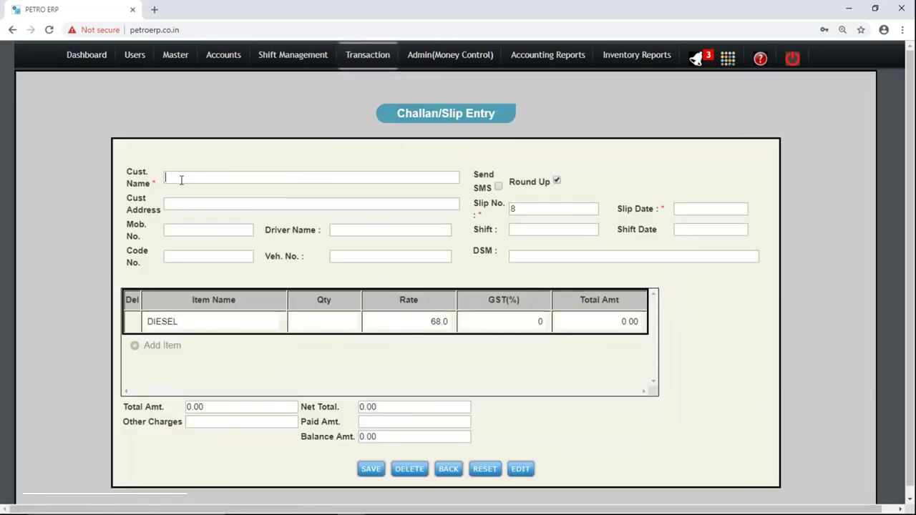
Select the customer from autocomplete and dismiss the credit-limit warning.
text(N)
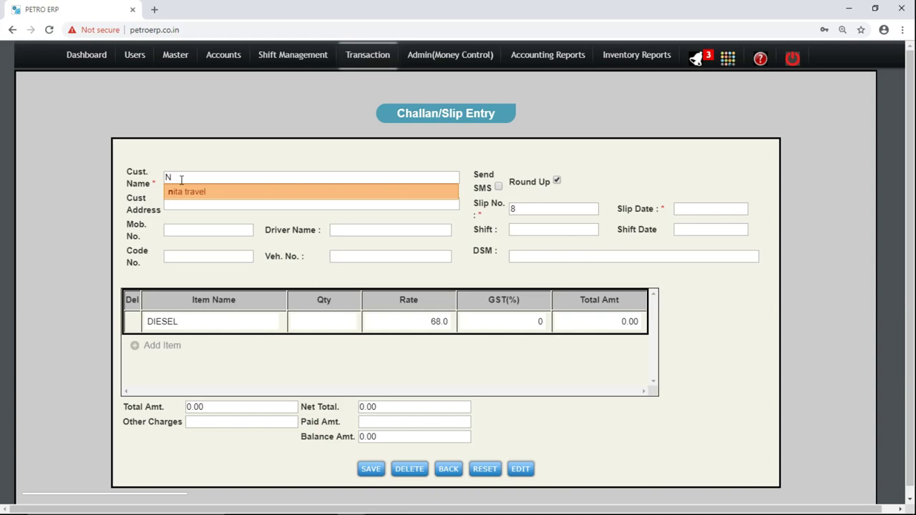
key(Return)
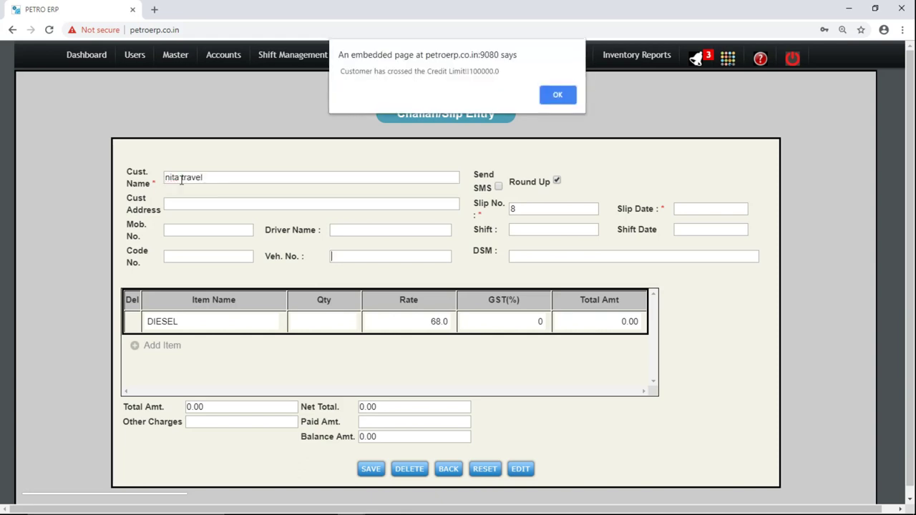
double_click(486, 71)
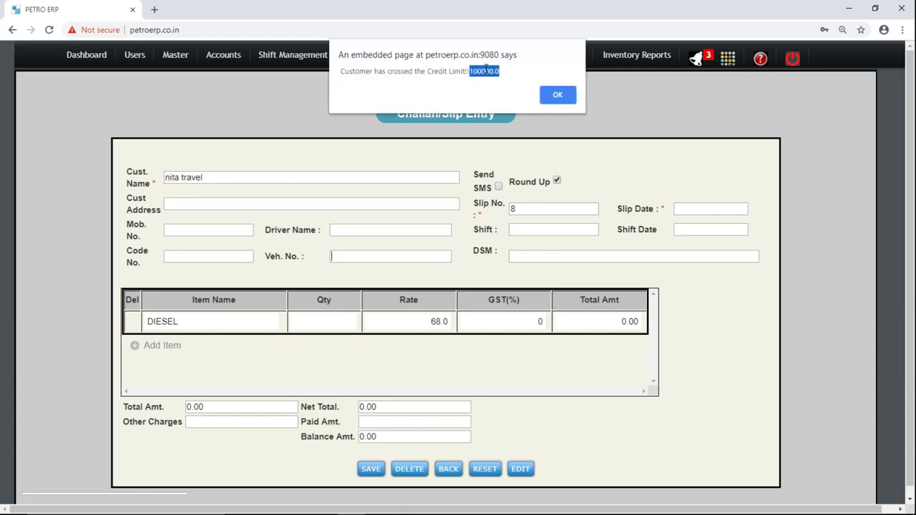
click(562, 96)
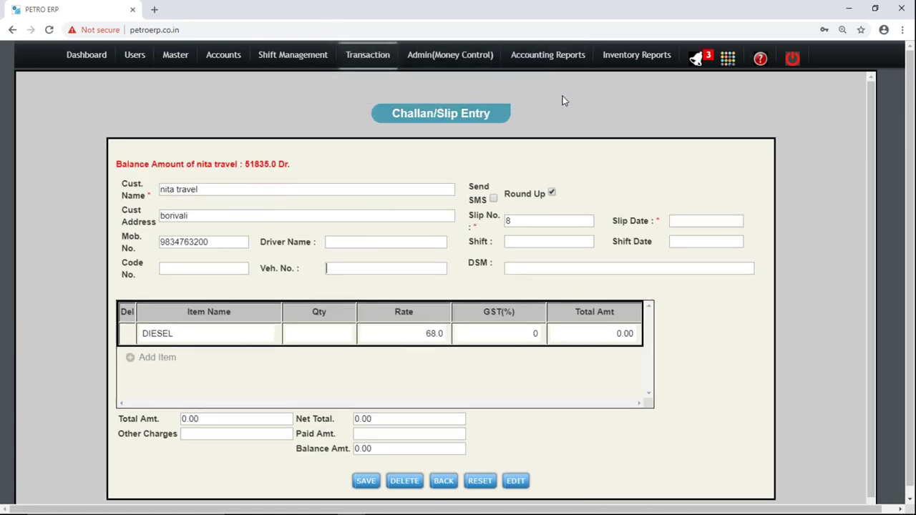
double_click(256, 165)
click(346, 245)
text(mh 12 kk 1219)
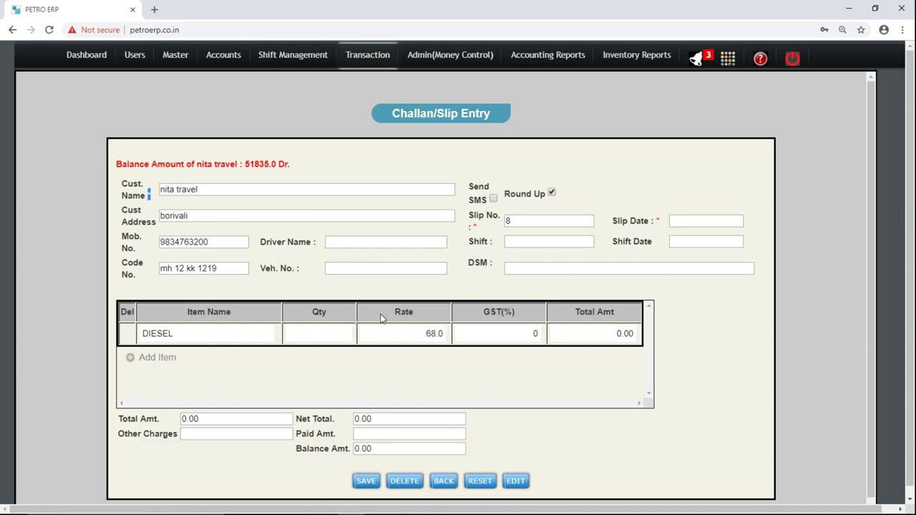
click(357, 242)
text(KARAN)
key(Tab)
key(Return)
key(Tab)
text(M)
key(Down)
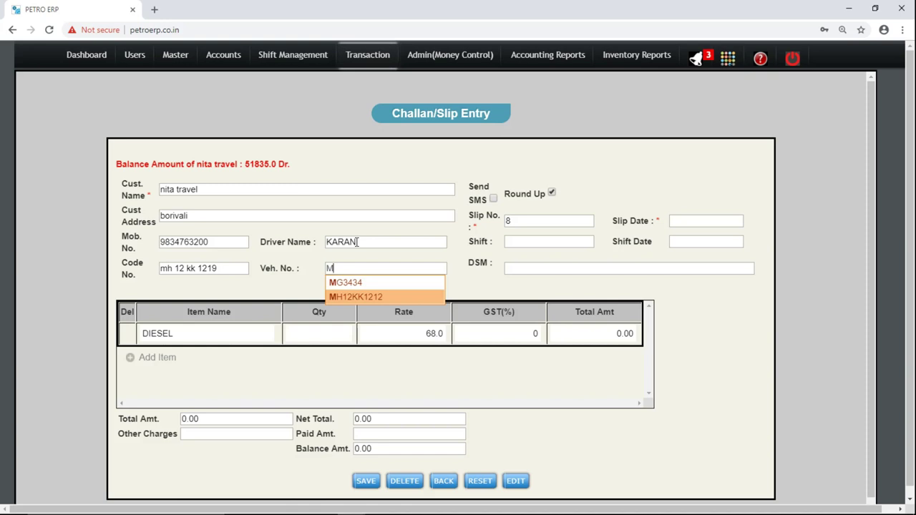
key(Return)
key(Tab)
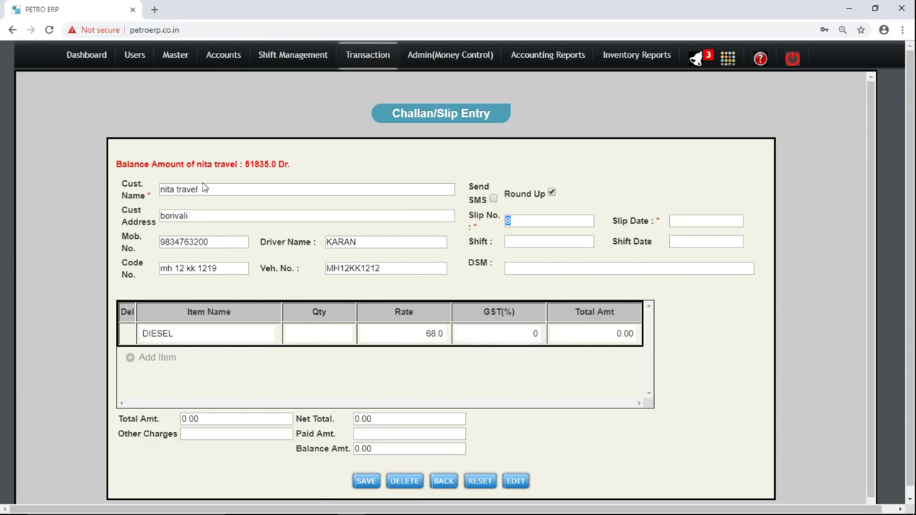
Set the slip date to 21/11/2018.
double_click(207, 242)
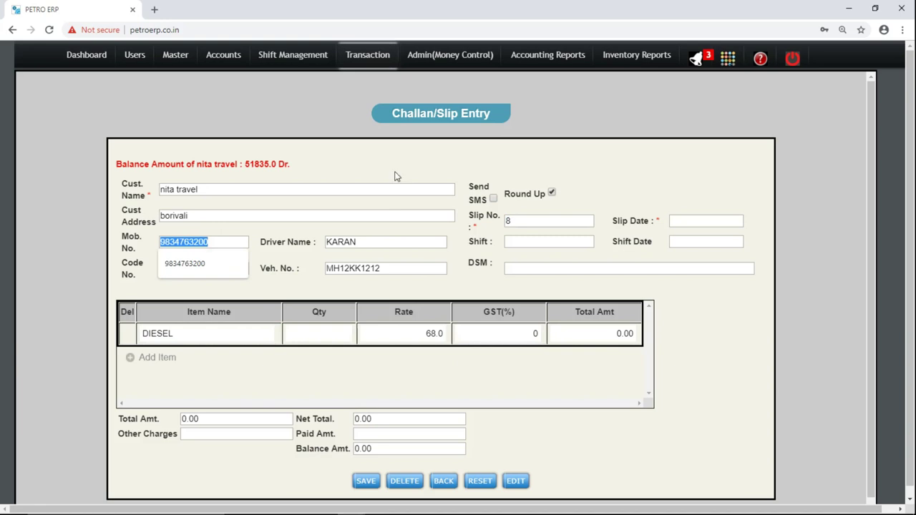
click(493, 202)
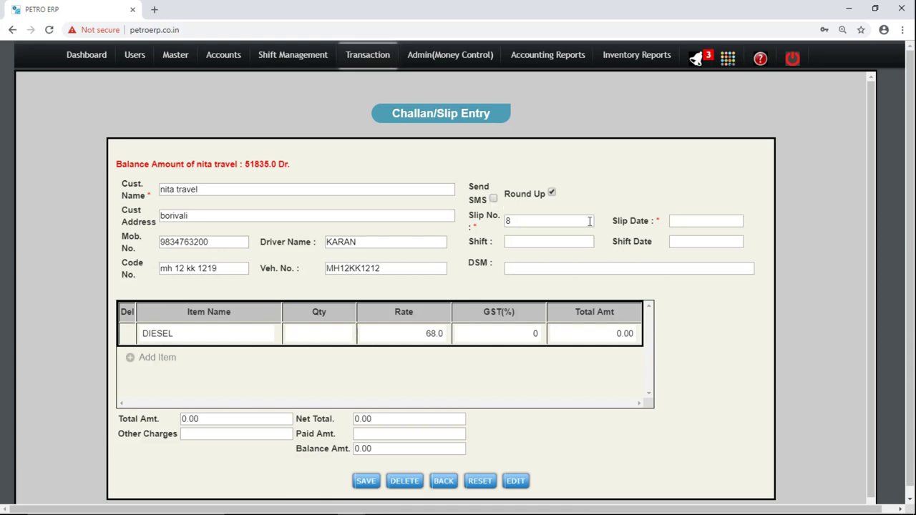
click(691, 223)
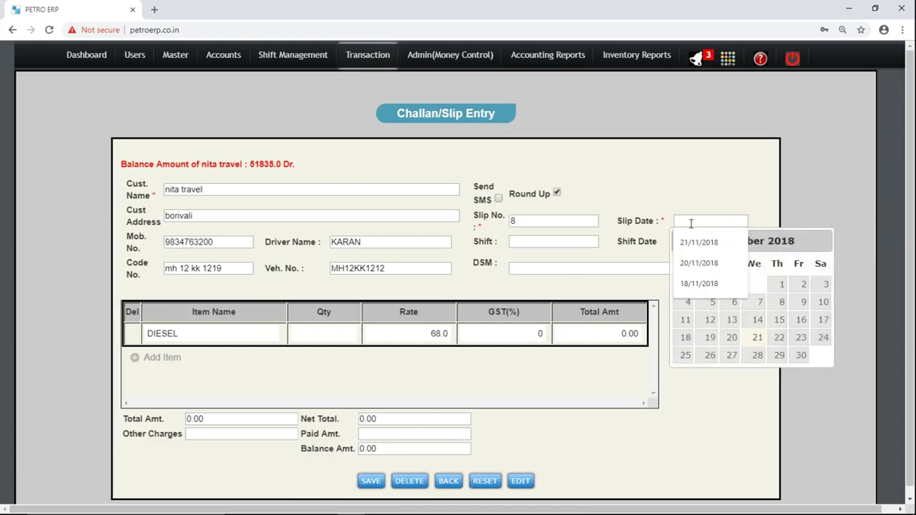
click(758, 339)
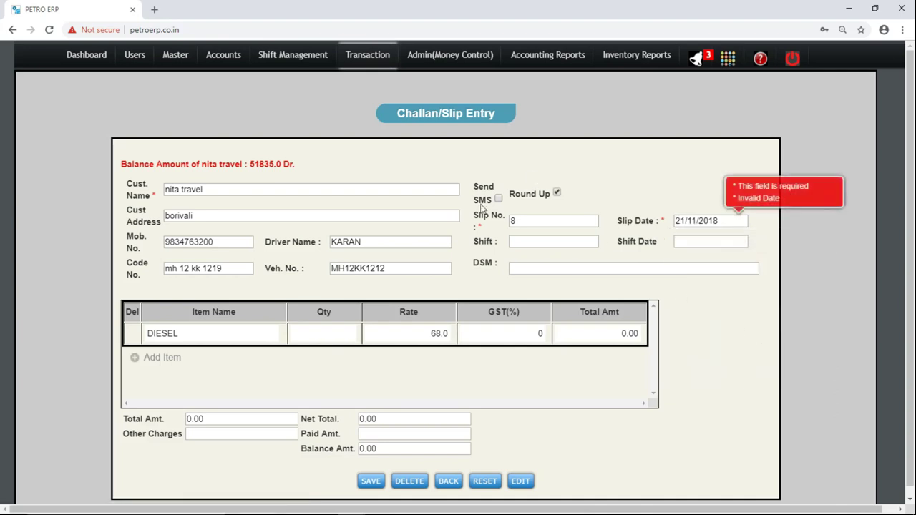
Set the slip item to DIESEL with rate 68.00.
double_click(207, 338)
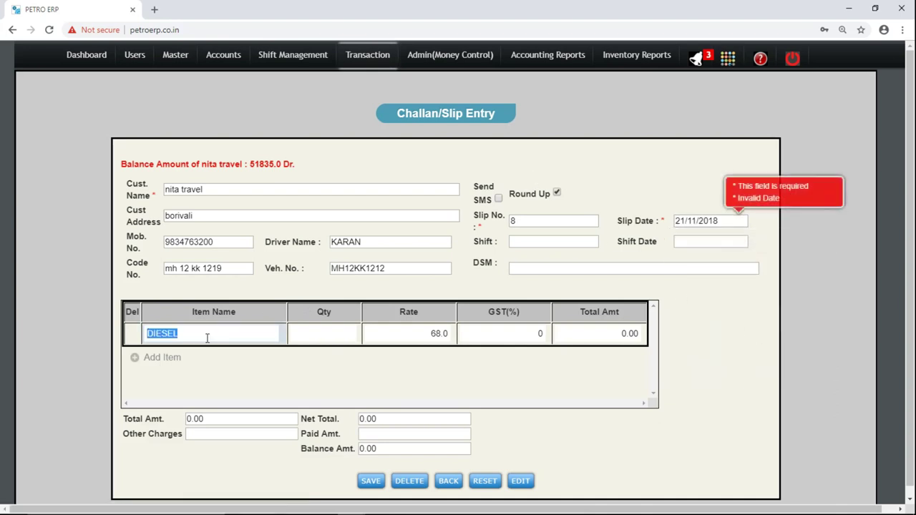
key(Tab)
key(shift+Tab)
text(P)
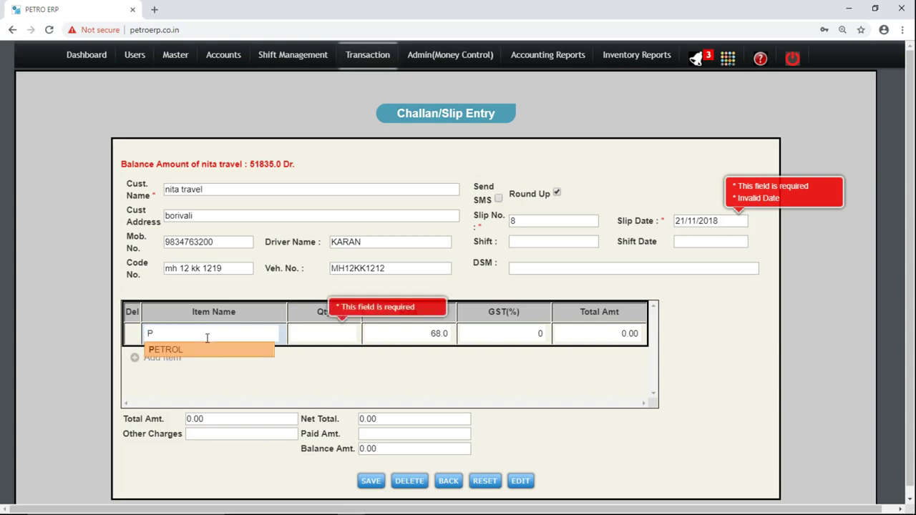
key(BackSpace)
text(D)
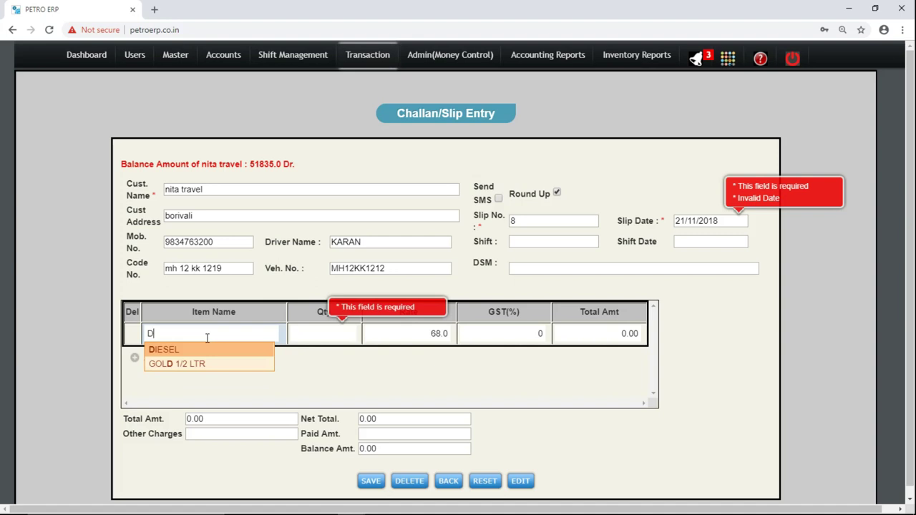
key(Tab)
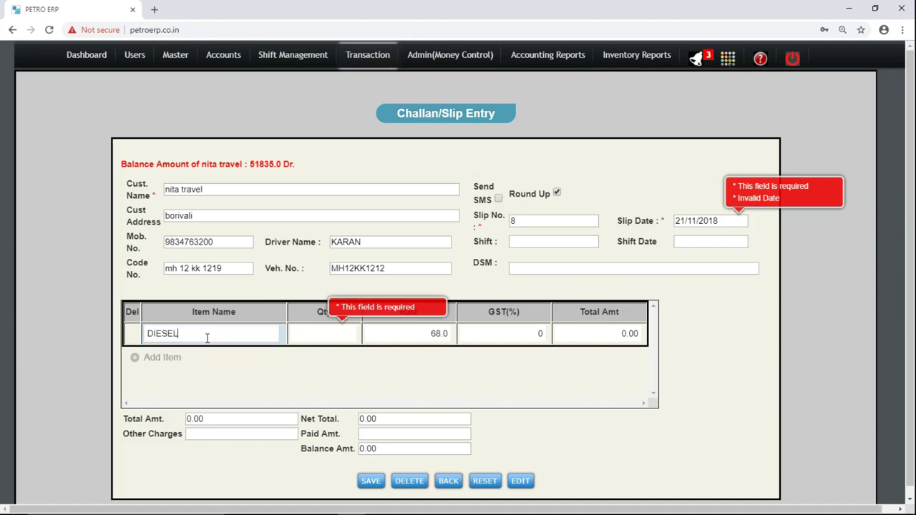
key(Tab)
Enter a 5000 total amount, giving 73.529 litres, and save the slip.
key(Tab)
key(Tab)
key(shift+Tab)
key(shift+Tab)
key(End)
key(BackSpace)
text(70)
key(BackSpace)
key(BackSpace)
text(00)
key(Tab)
key(Tab)
text(500)
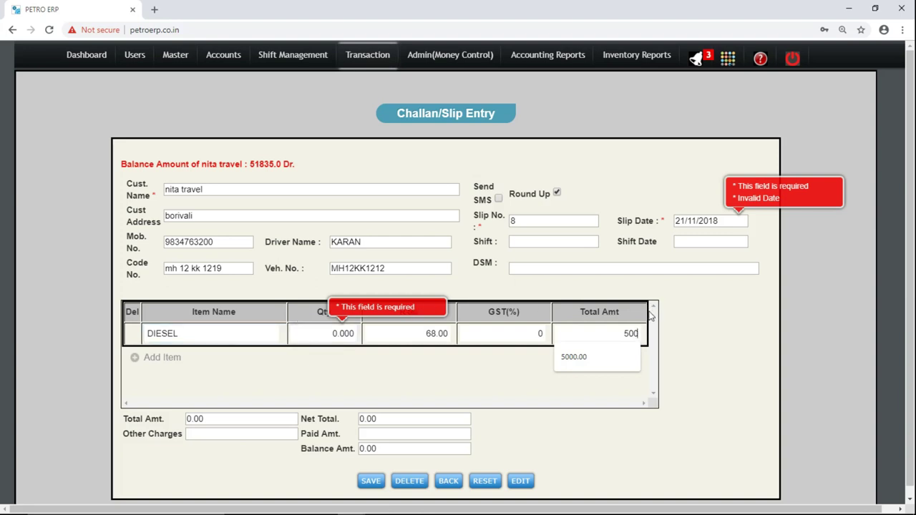
text(0)
key(Tab)
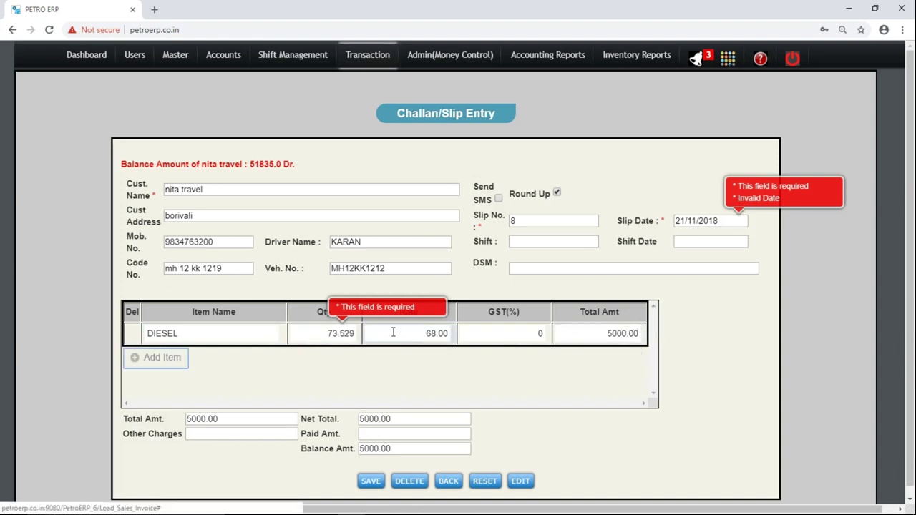
click(330, 334)
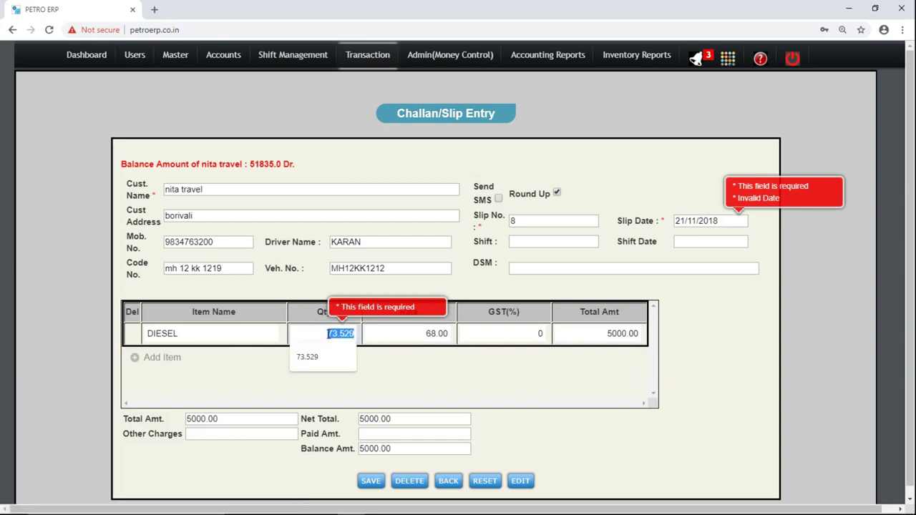
click(246, 380)
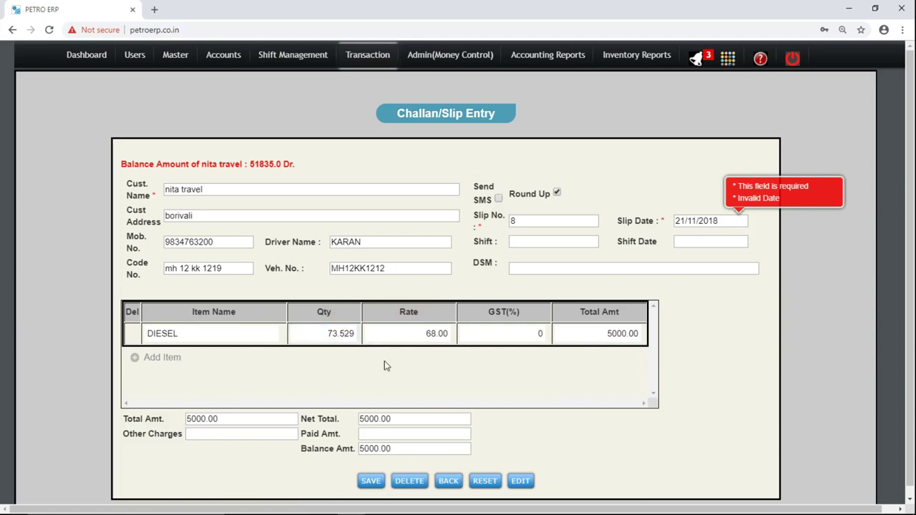
click(371, 481)
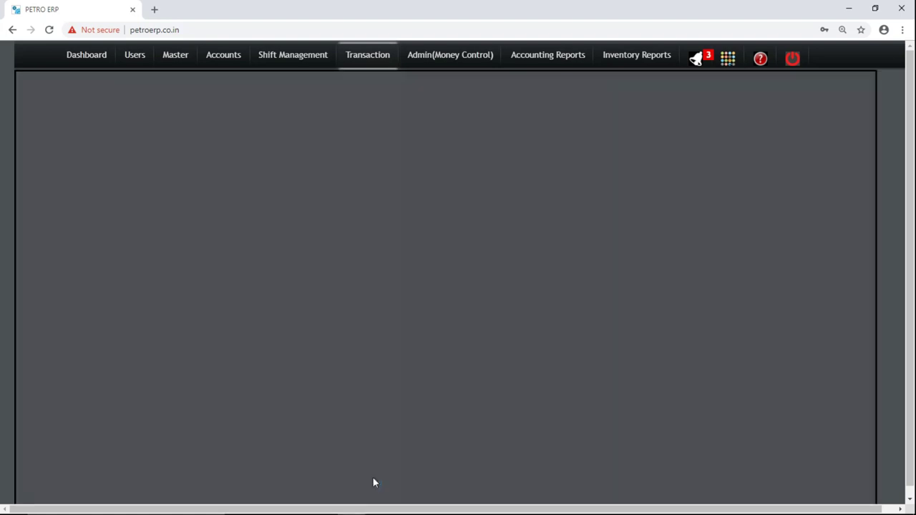
Open a new Dip Reading dated 21/11/2018.
key(Return)
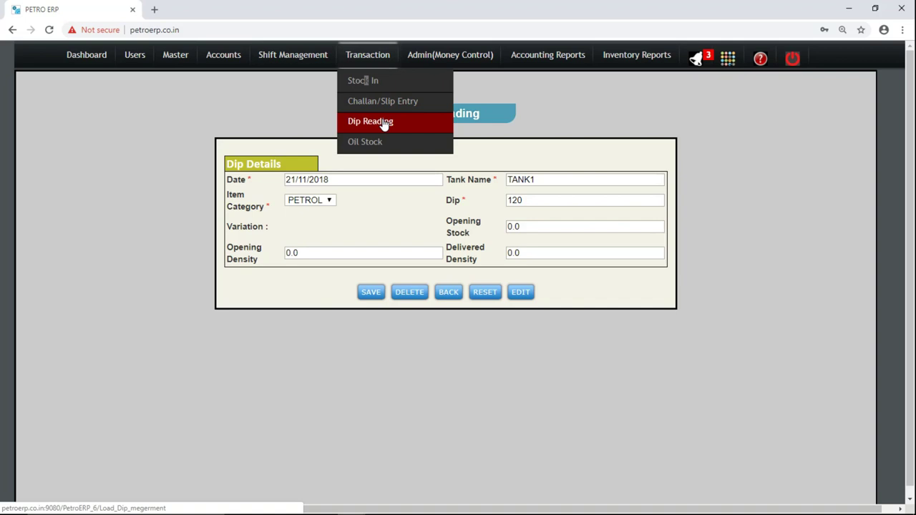
click(384, 123)
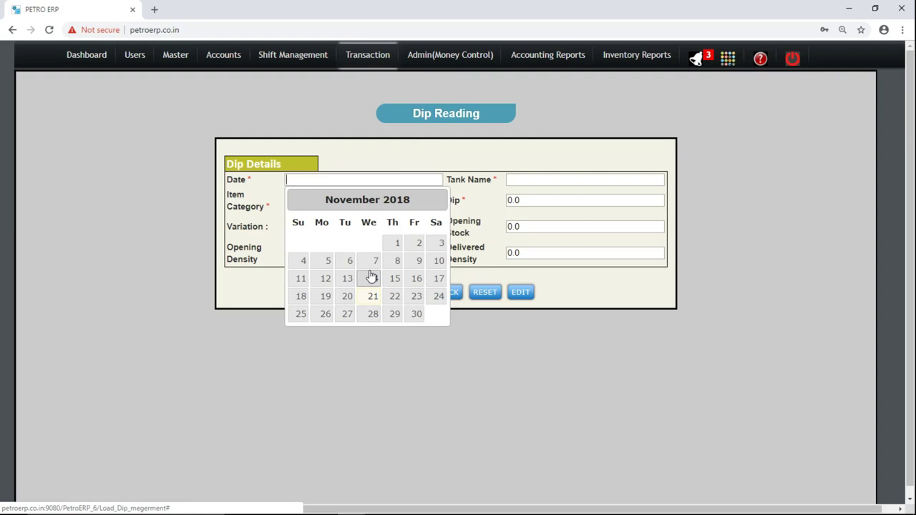
click(372, 297)
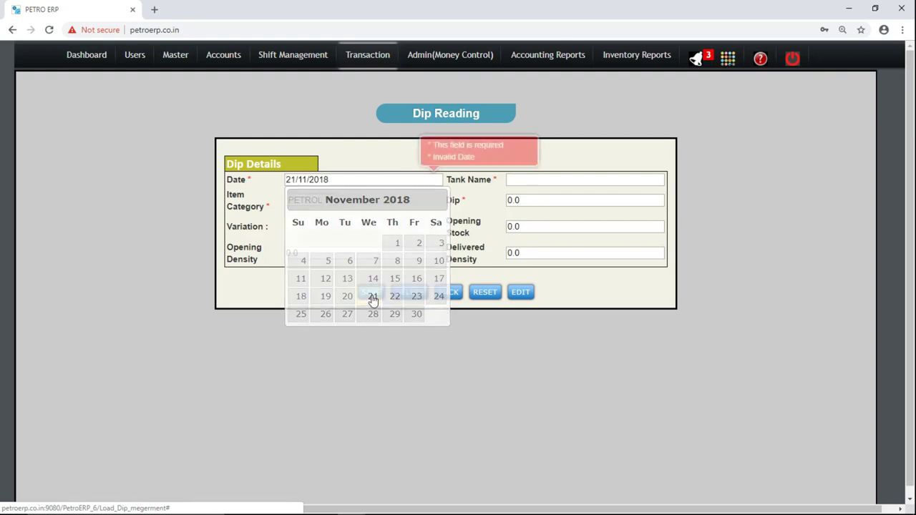
Choose TANK2 as the tank and DIESEL as the item category.
click(542, 180)
text(TA)
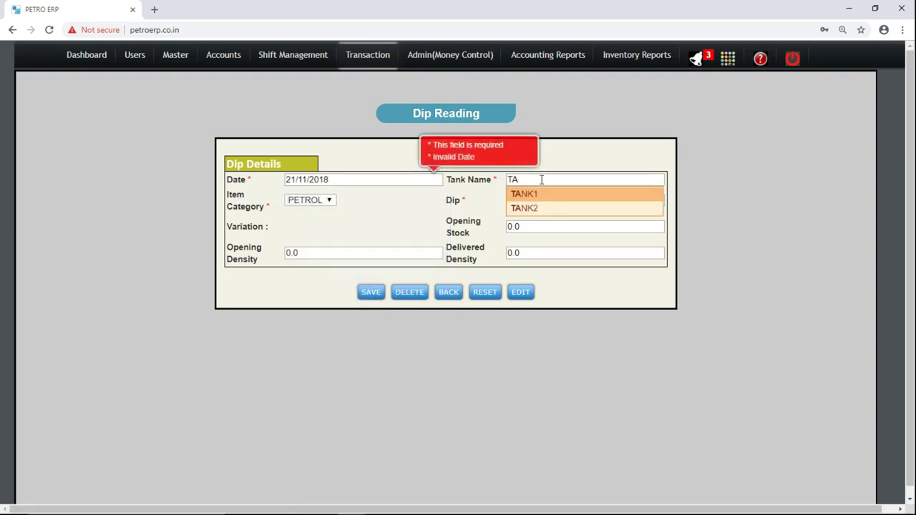
key(Down)
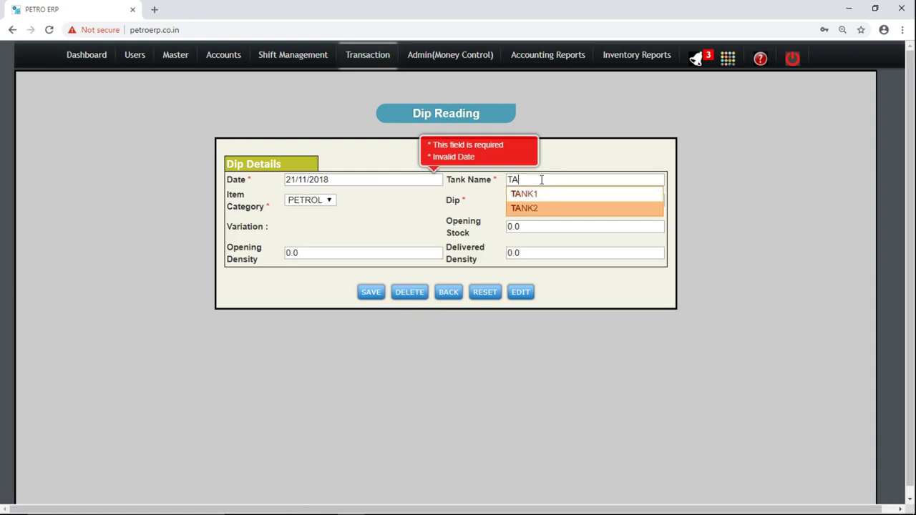
key(Up)
key(Down)
key(Return)
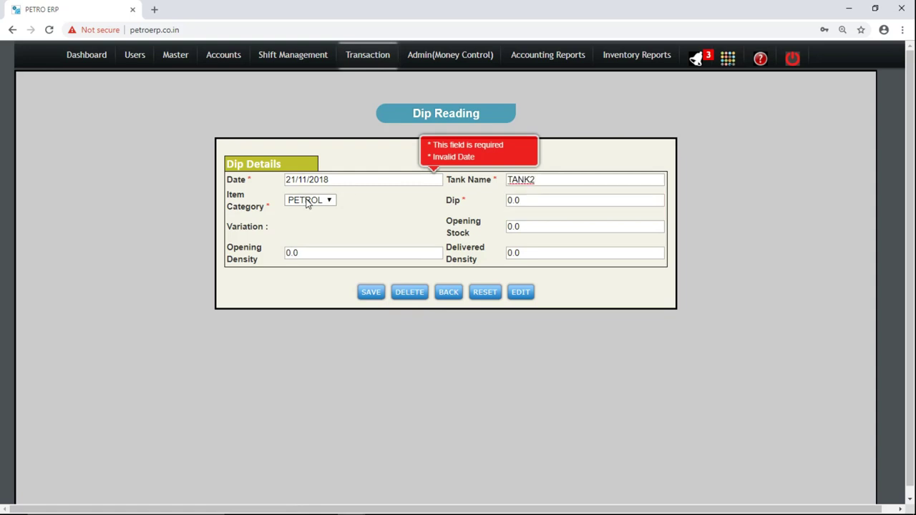
click(308, 201)
key(Down)
Enter dip 120.4, opening stock 12440 and opening density 640.
click(532, 202)
key(BackSpace)
key(BackSpace)
key(BackSpace)
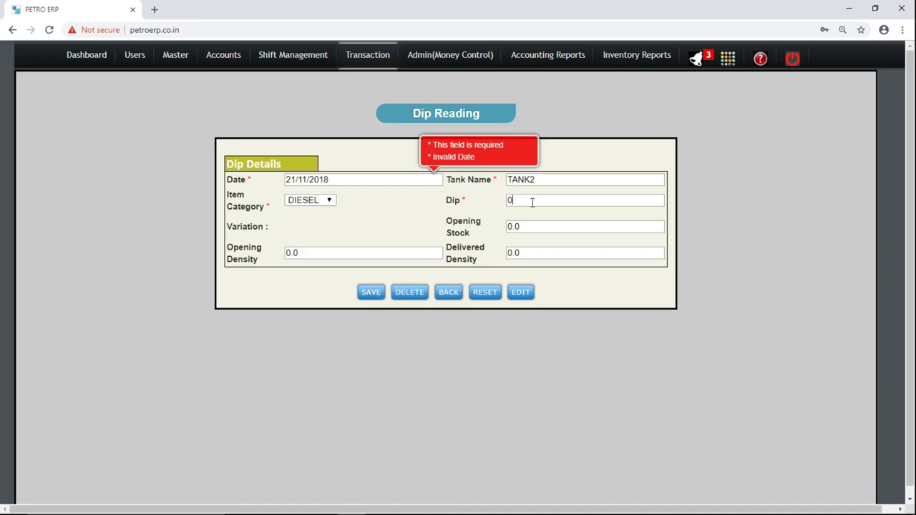
text(120.4)
key(Tab)
text(120)
key(BackSpace)
text(440)
key(Tab)
text(66)
key(BackSpace)
text(40)
Clear the required-field warning and save the dip reading.
triple_click(471, 243)
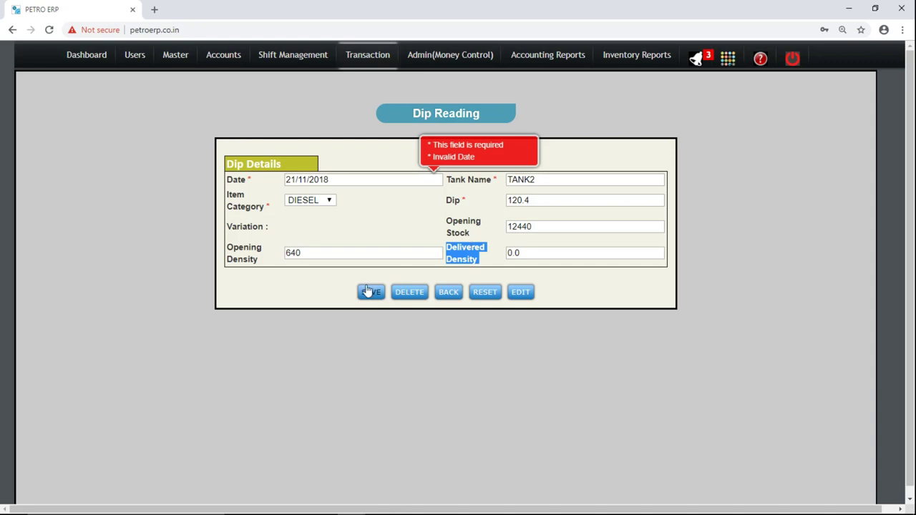
click(500, 156)
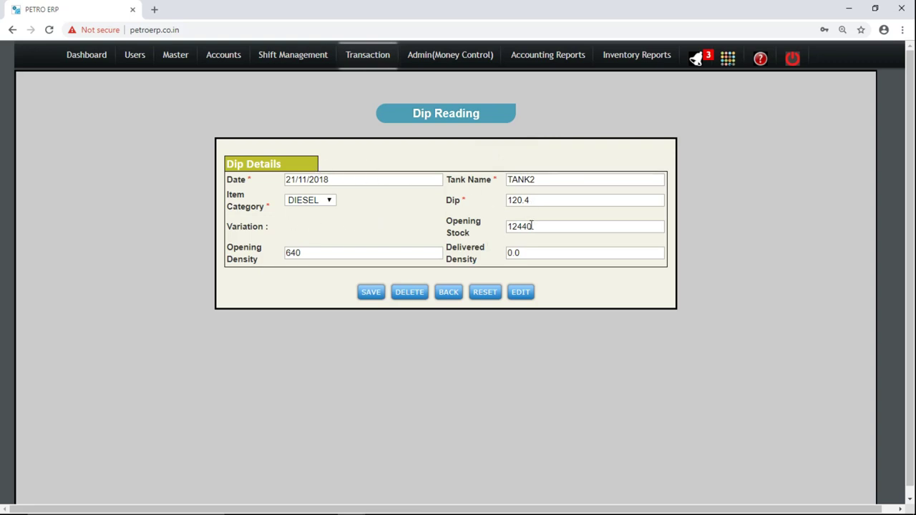
click(368, 298)
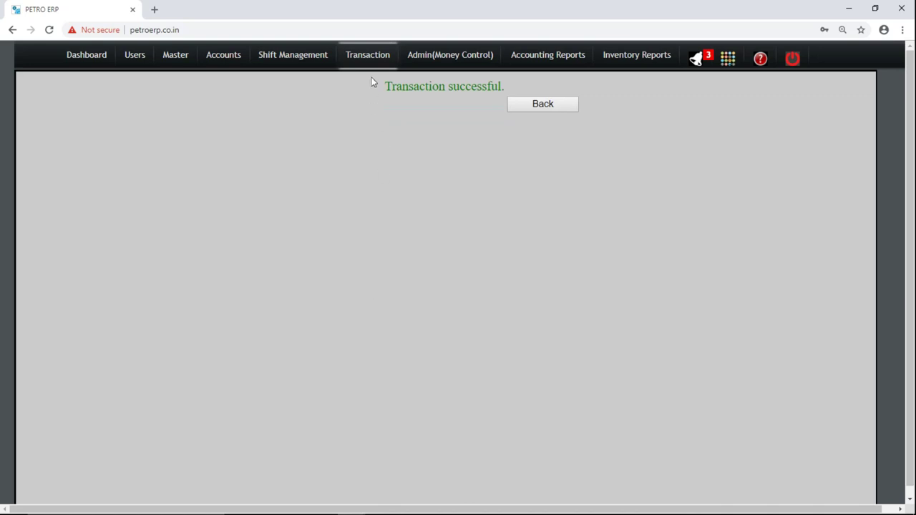
Start an oil stock-in from HINDUSTAN PETROLEUM CORPORATION LTD, invoice 120, dated 21/11/2018.
mouse_move(379, 61)
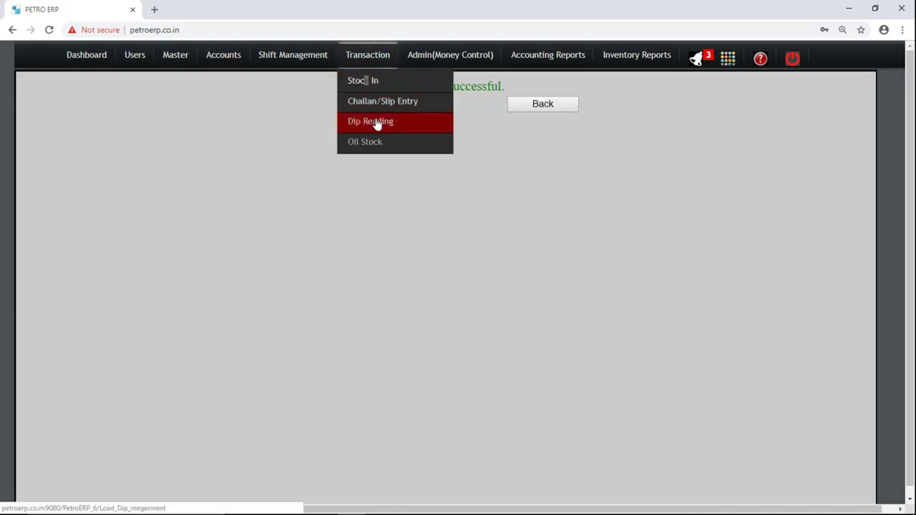
click(378, 143)
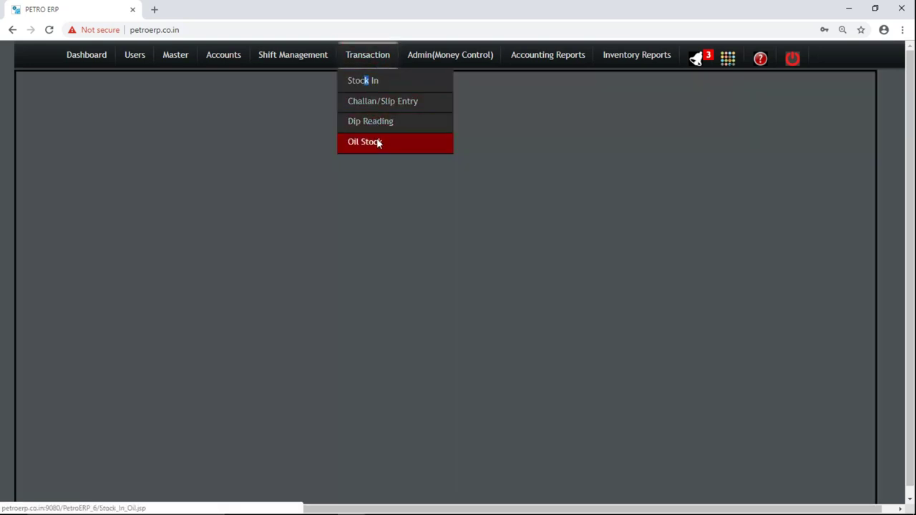
mouse_move(369, 57)
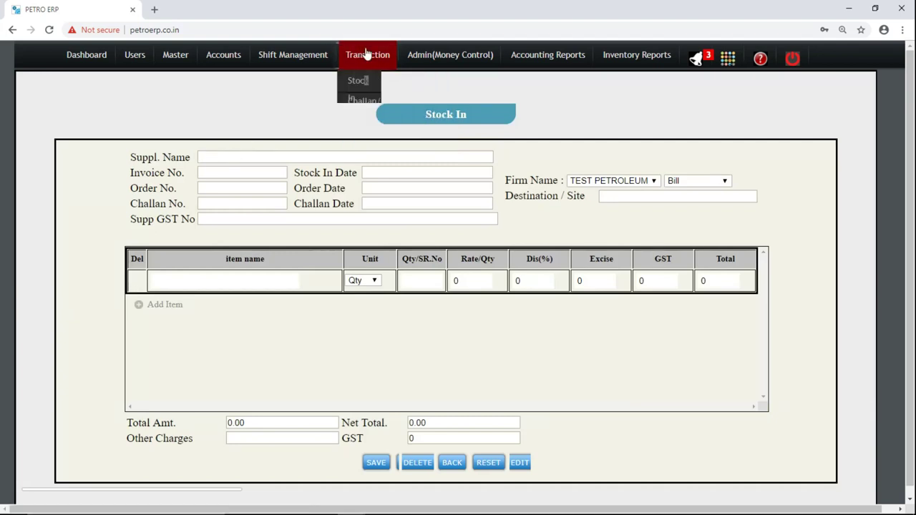
click(376, 80)
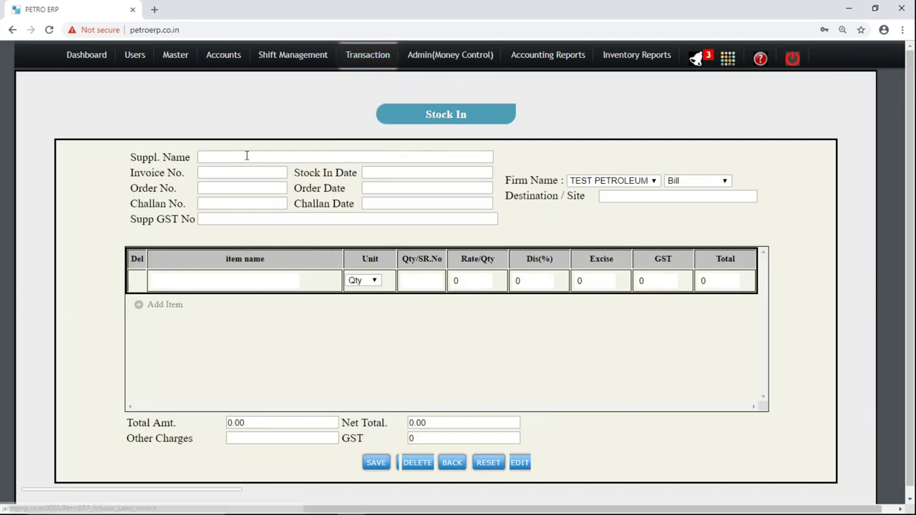
click(244, 157)
text(H)
key(Down)
key(Return)
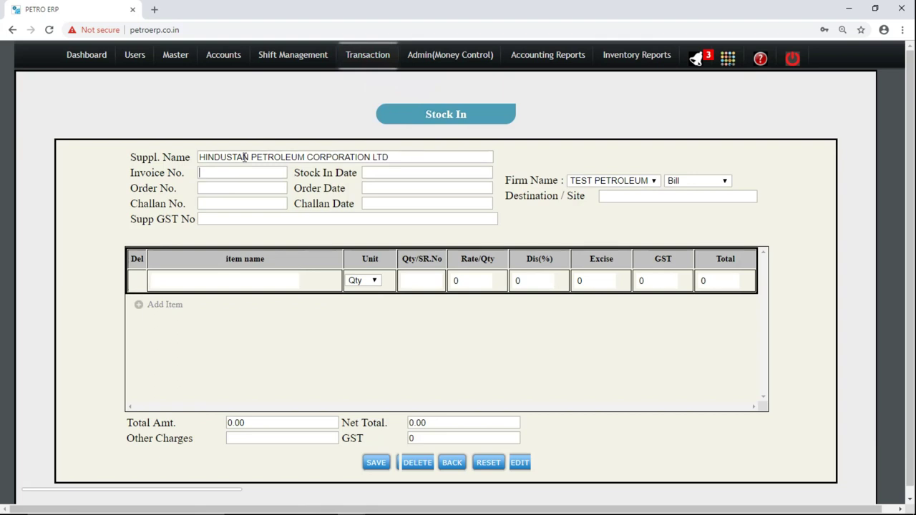
text(120)
key(Tab)
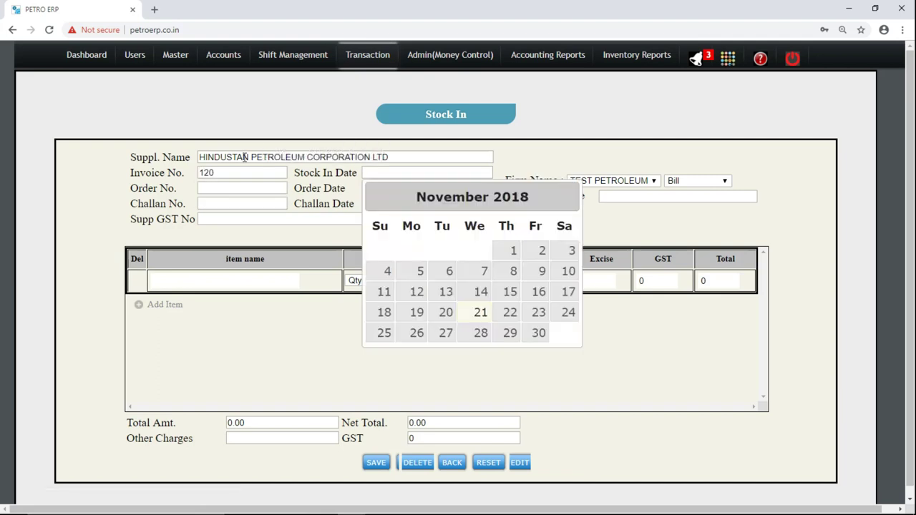
key(Return)
Add item OIL 15 W with quantity 120, rate 50 and GST 18.
key(Tab)
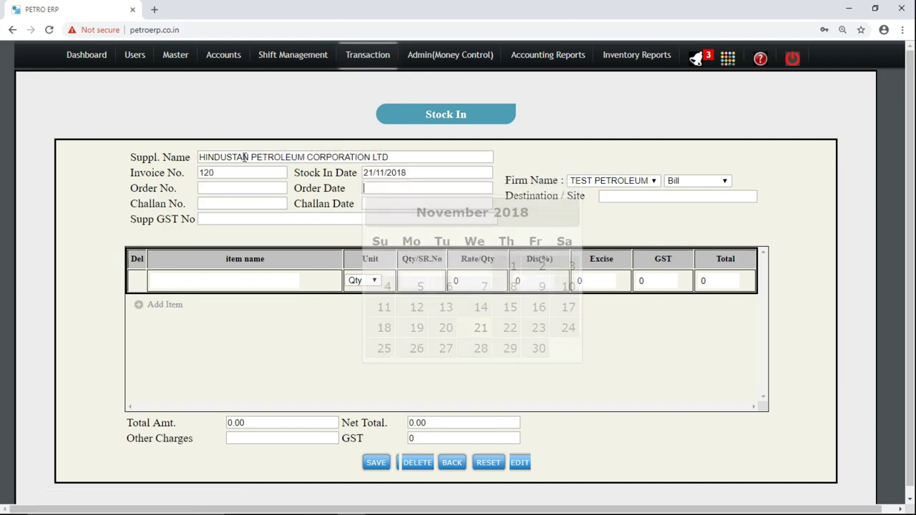
key(Tab)
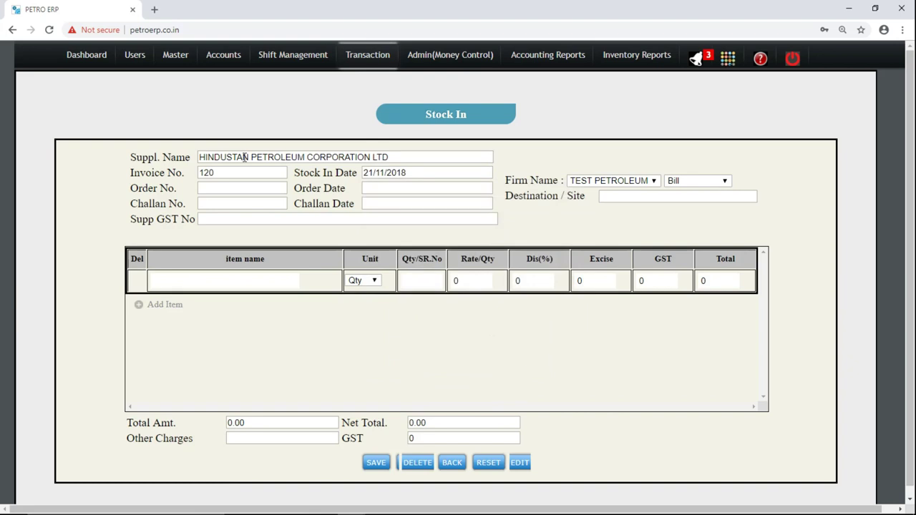
key(Tab)
text(OIl)
key(Down)
key(Return)
text(120)
key(Tab)
text(50)
key(Tab)
key(Tab)
key(Tab)
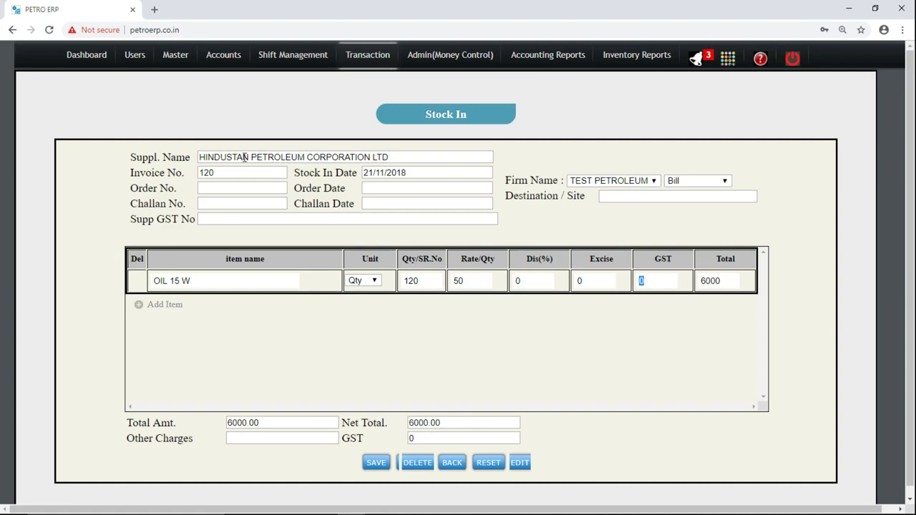
text(18)
key(Tab)
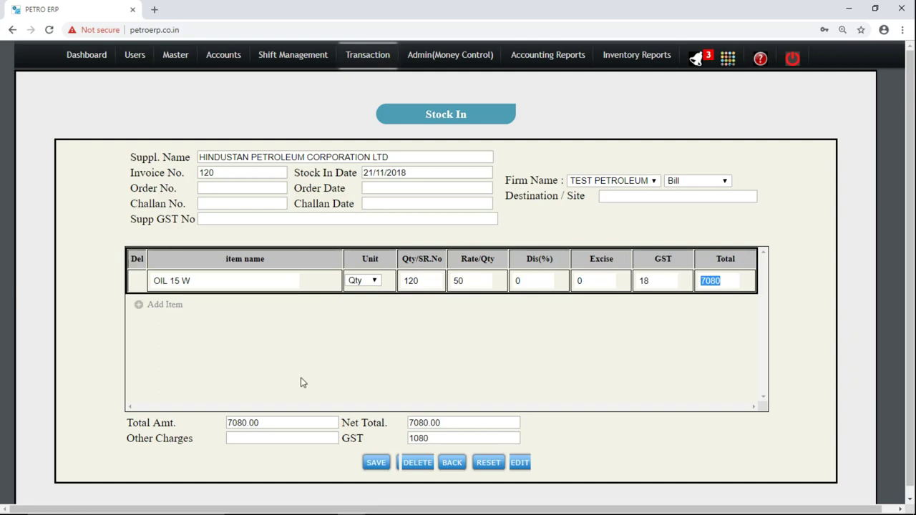
Set Other Charges to 0 and save the oil stock entry.
click(372, 461)
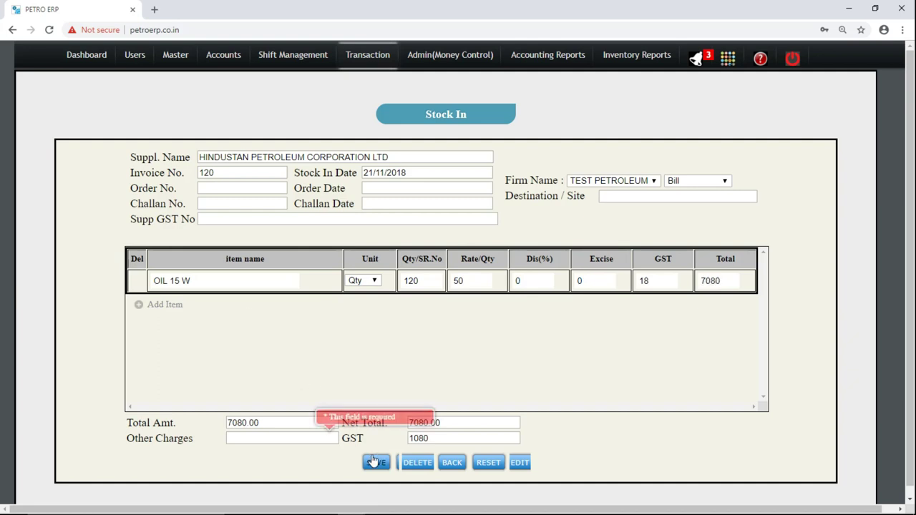
click(252, 434)
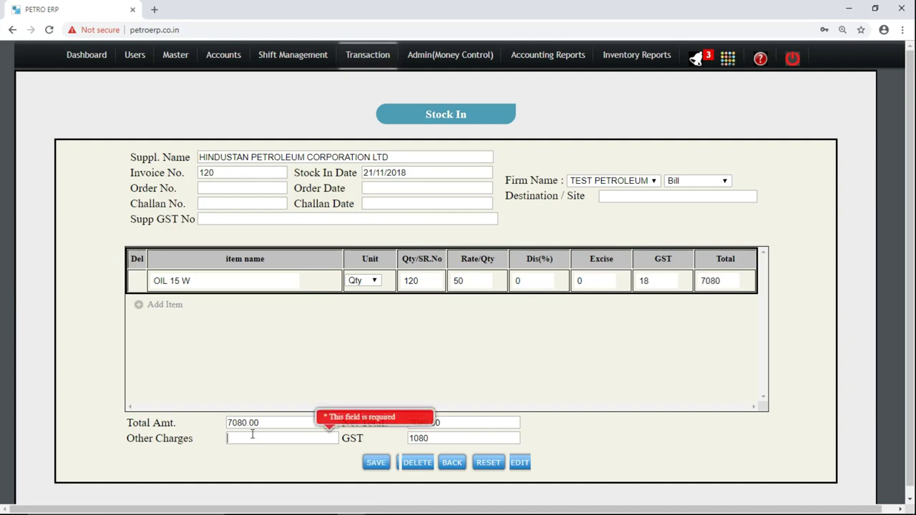
text(0)
click(368, 466)
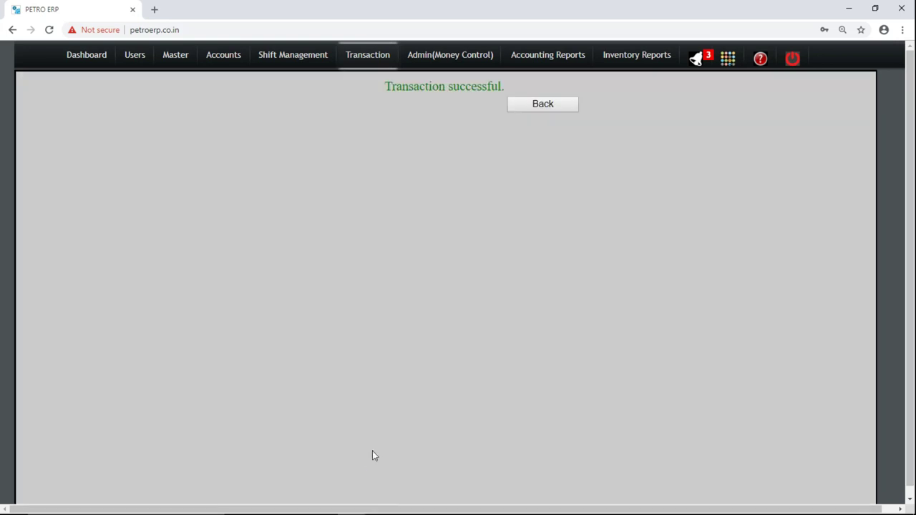
mouse_move(368, 57)
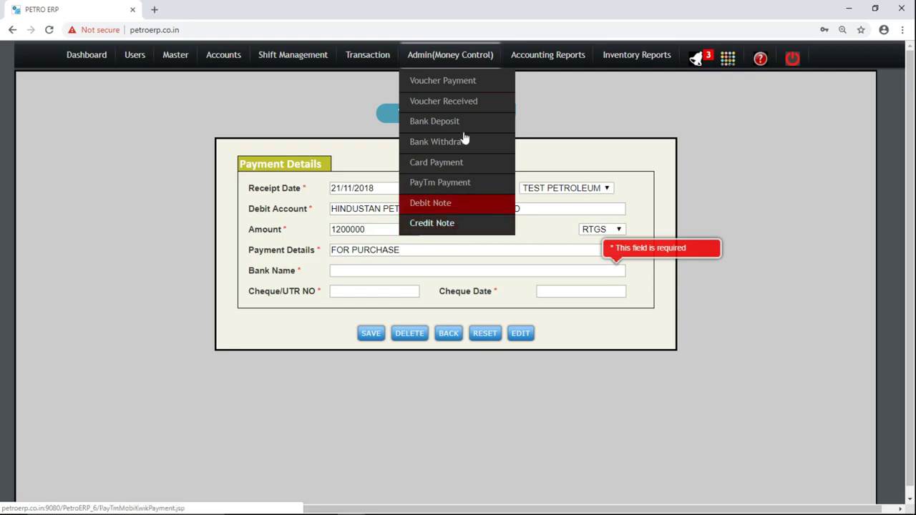
Start a voucher payment dated 21/11/2018 to OFFICE EXPENSES for 120.
click(448, 81)
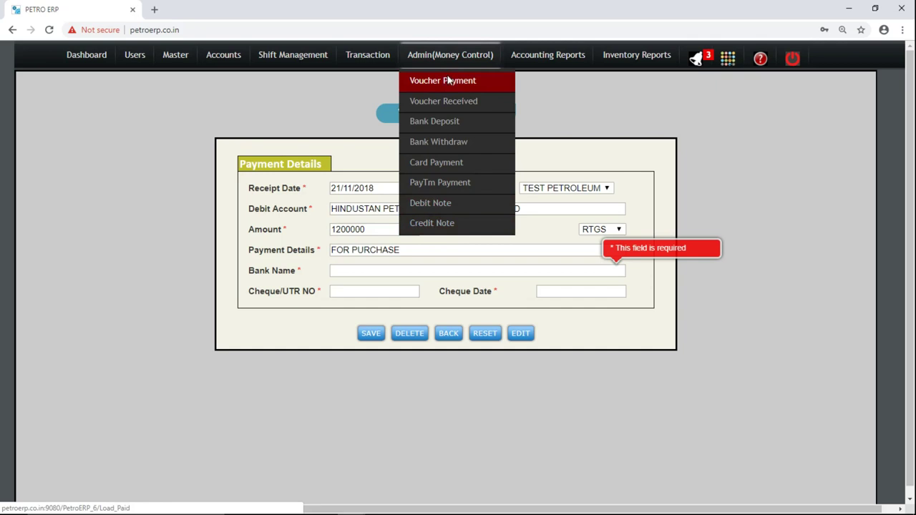
click(355, 188)
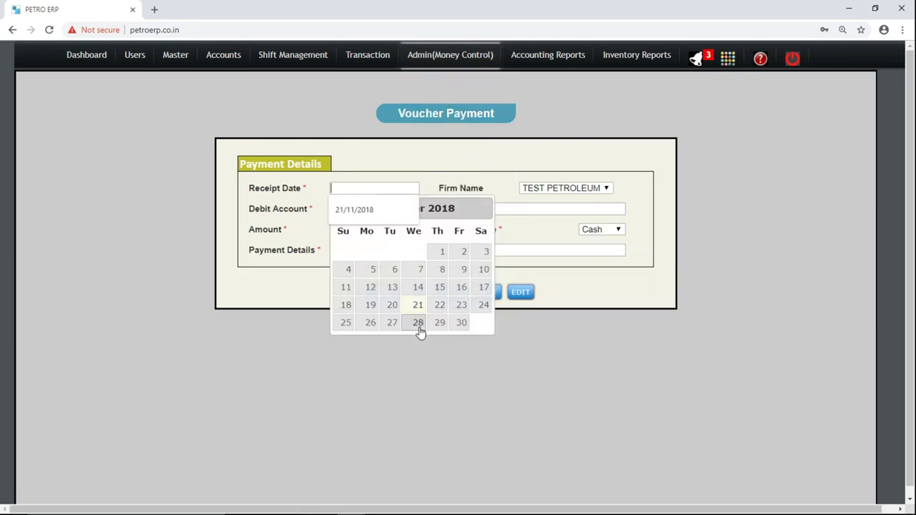
click(418, 312)
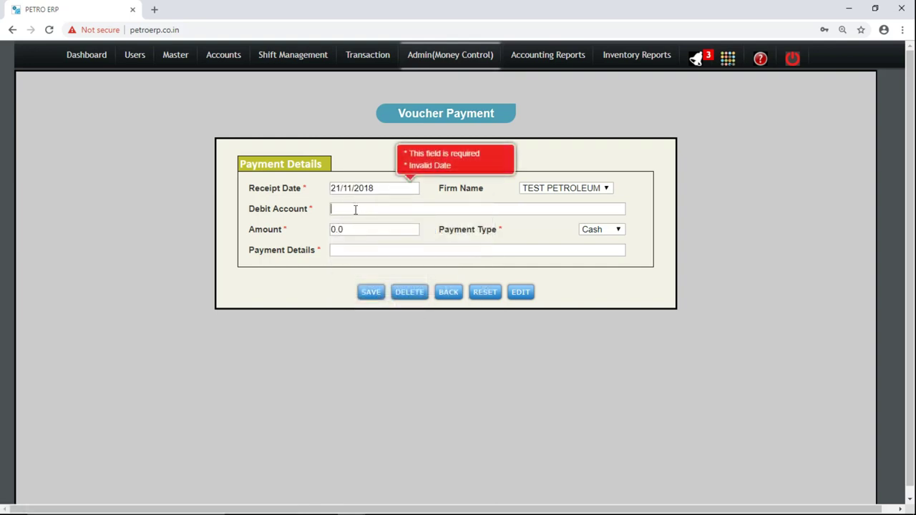
text(O)
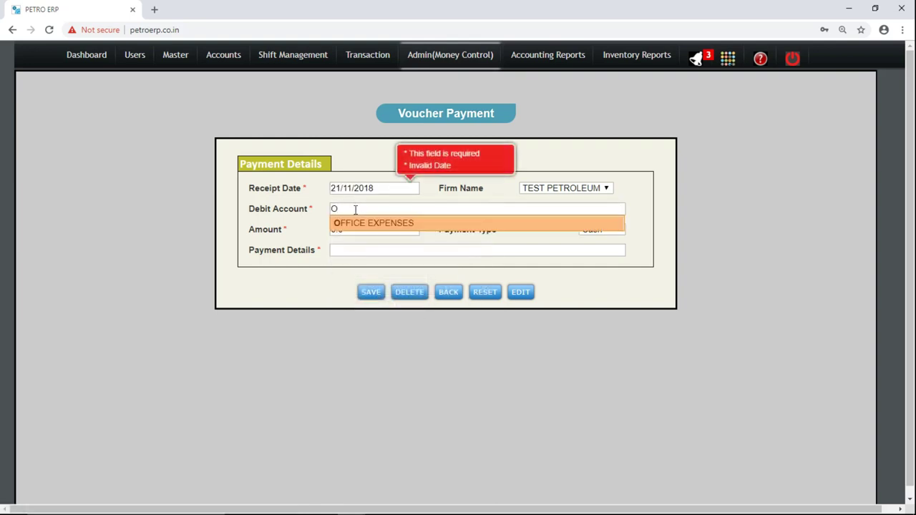
key(BackSpace)
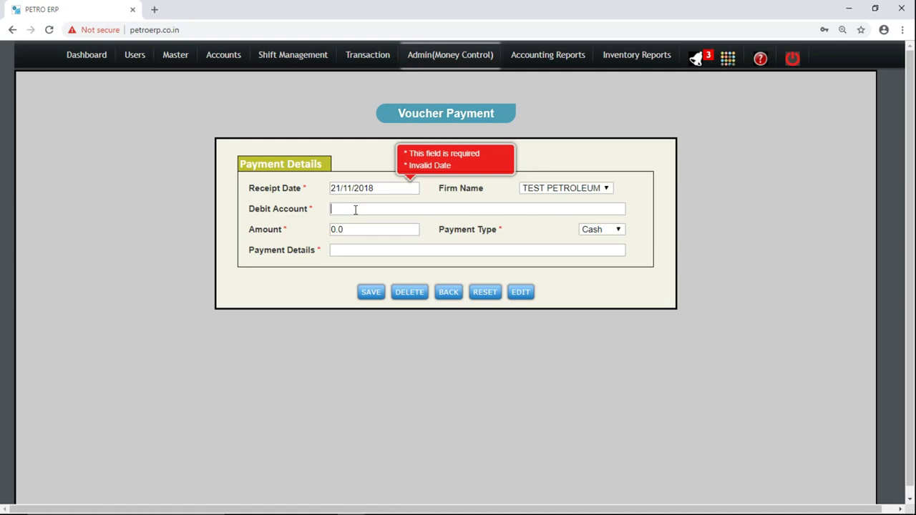
text(O)
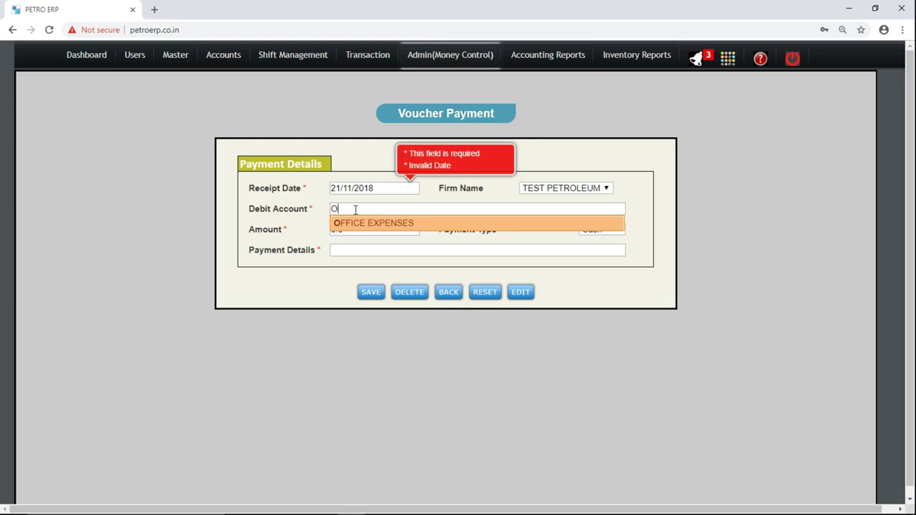
key(Down)
key(Return)
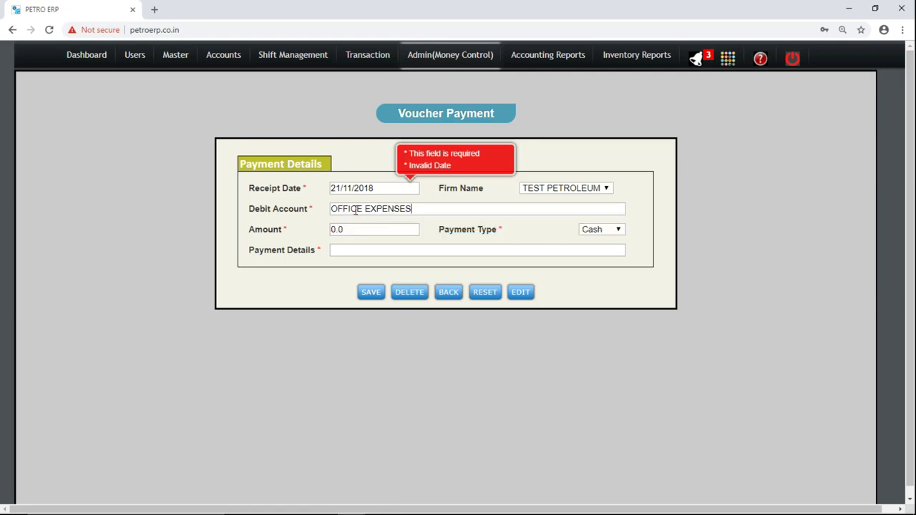
key(Tab)
text(12)
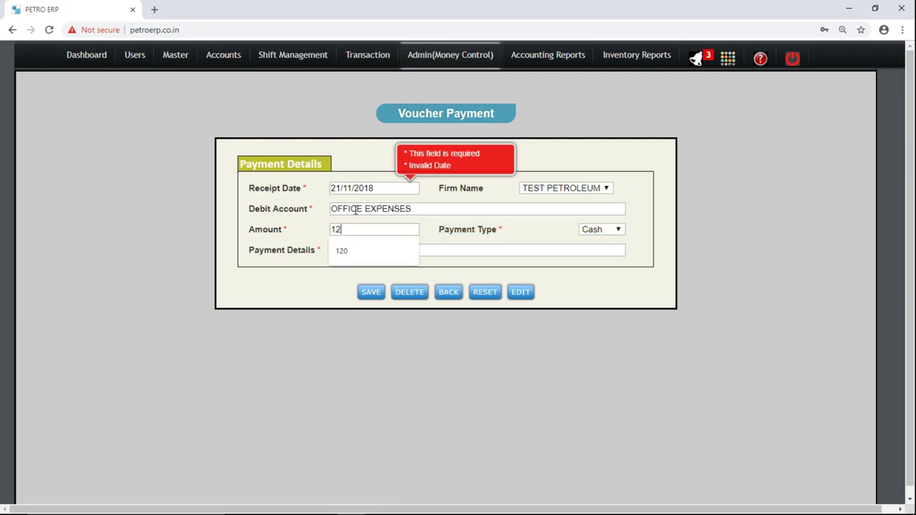
text(0)
Keep Cash payment type, enter details 'TEA EXPENSES', save and acknowledge the confirmation.
click(595, 236)
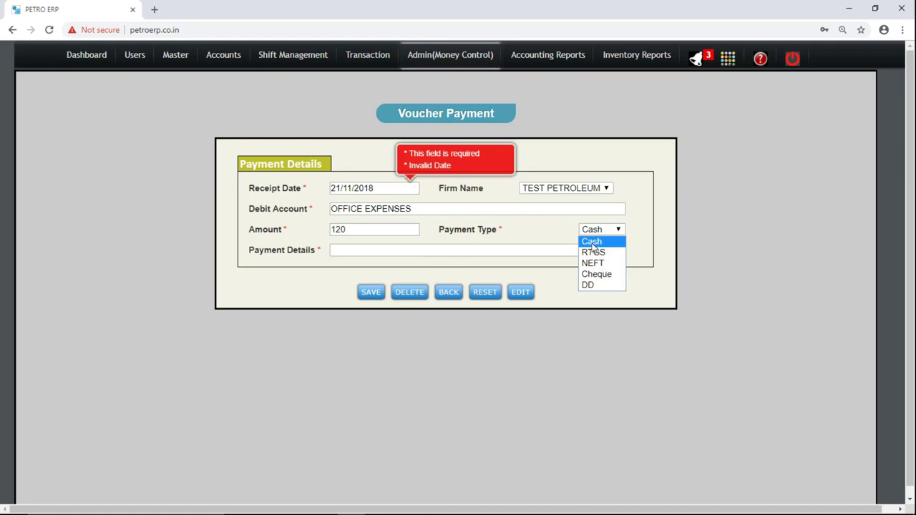
click(592, 247)
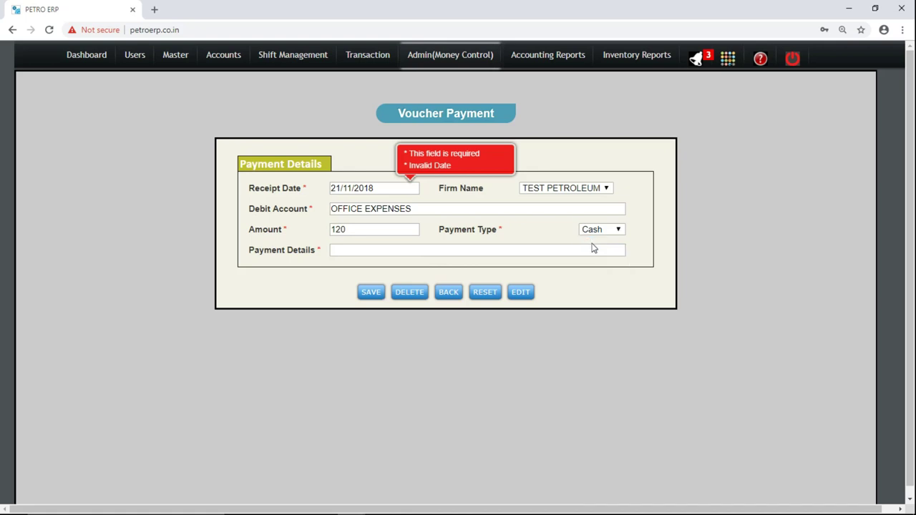
click(381, 250)
text(TEA)
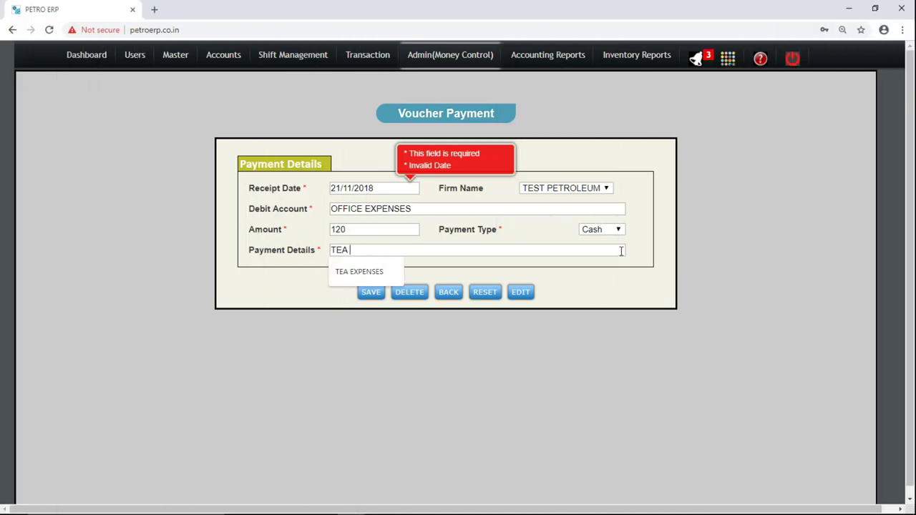
click(600, 231)
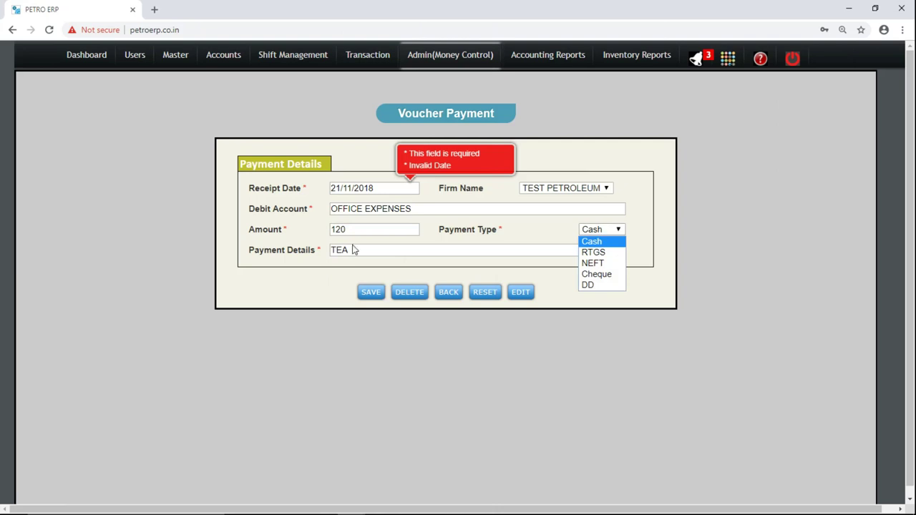
click(399, 249)
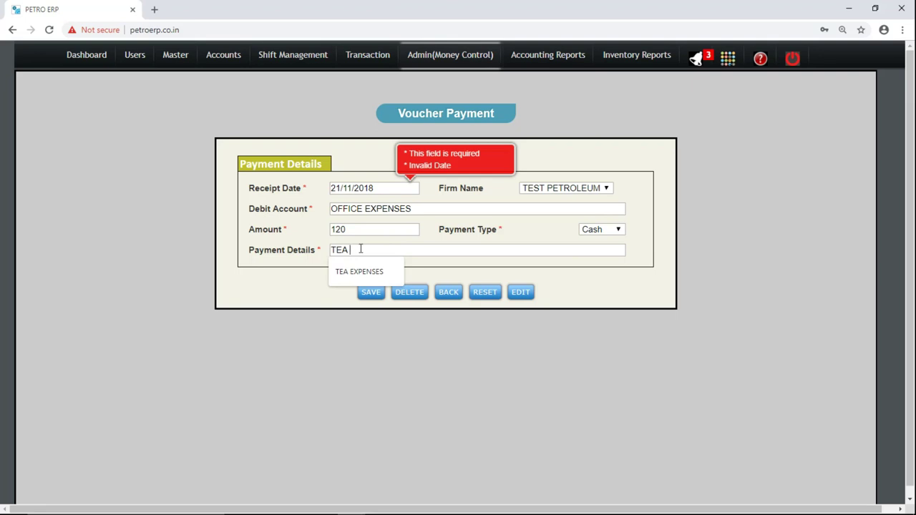
text(EXPENSES)
click(278, 226)
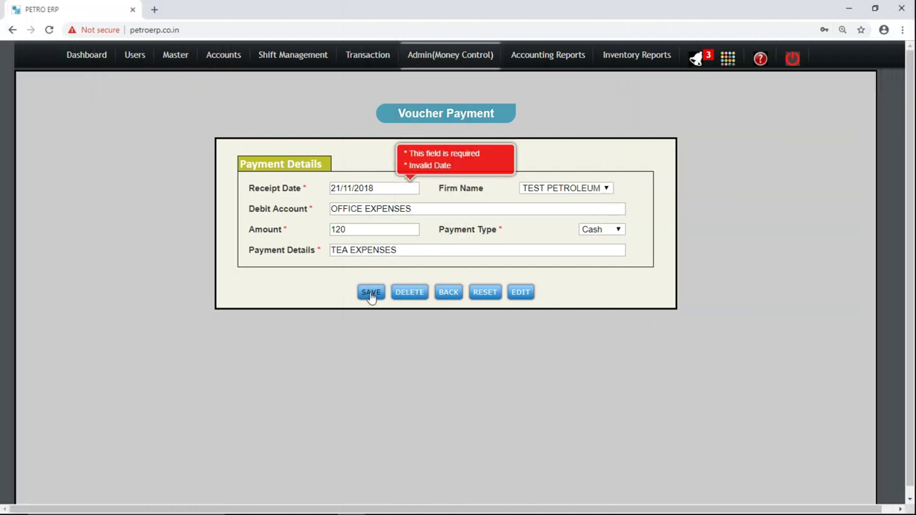
click(371, 295)
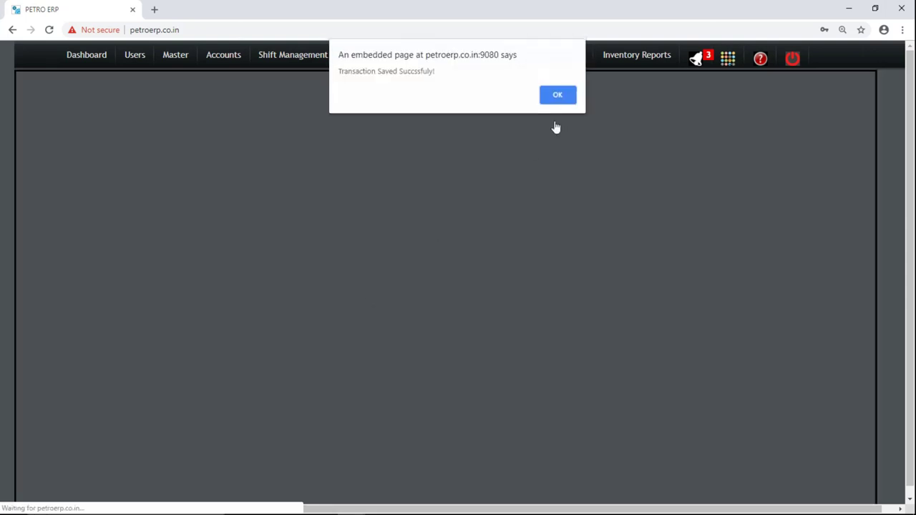
click(558, 95)
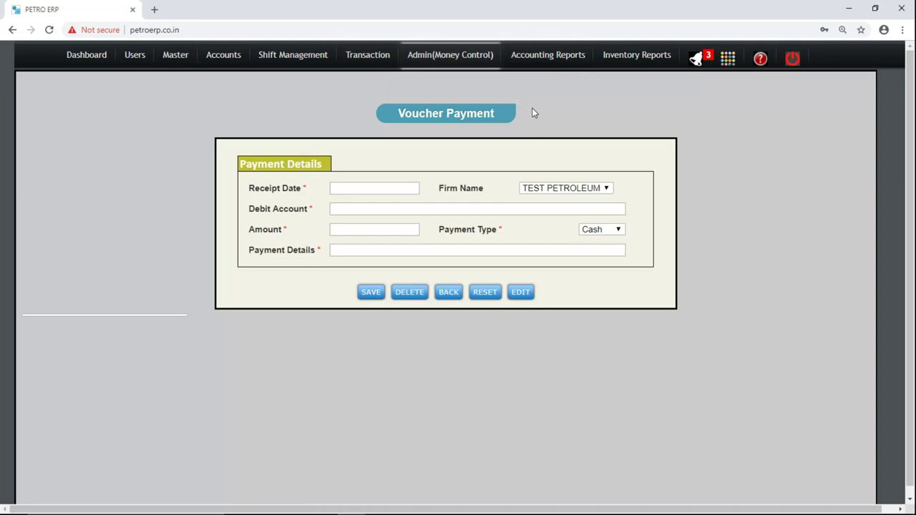
Date the payment 21/11/2018, debit HINDUSTAN PETROLEUM CORPORATION LTD, amount 1200000, via RTGS.
click(399, 189)
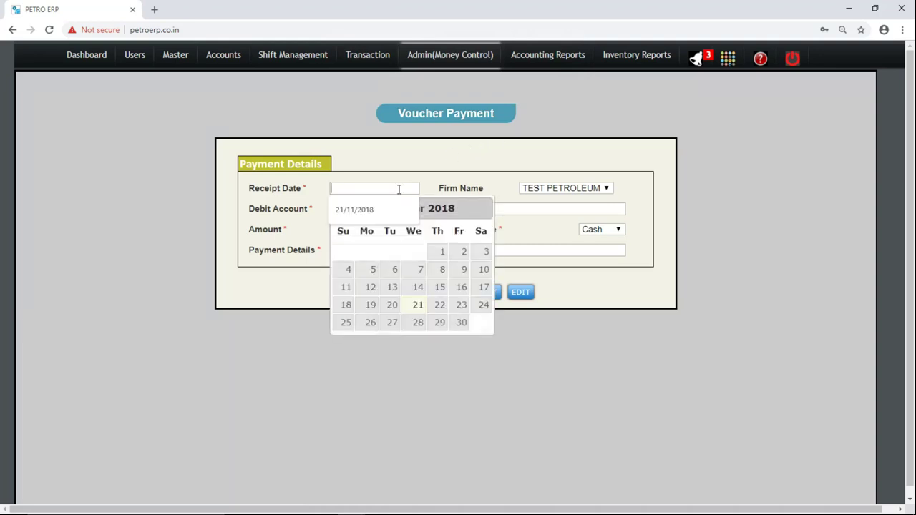
click(418, 306)
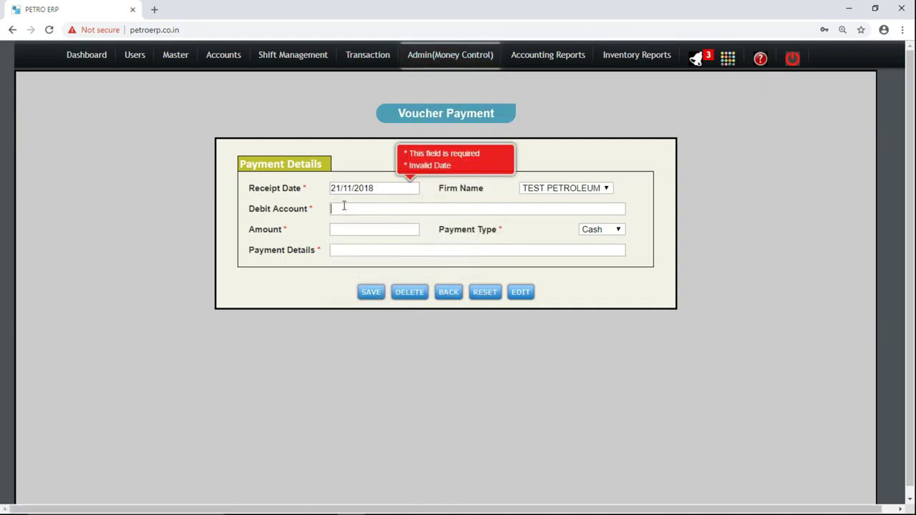
text(h)
key(Return)
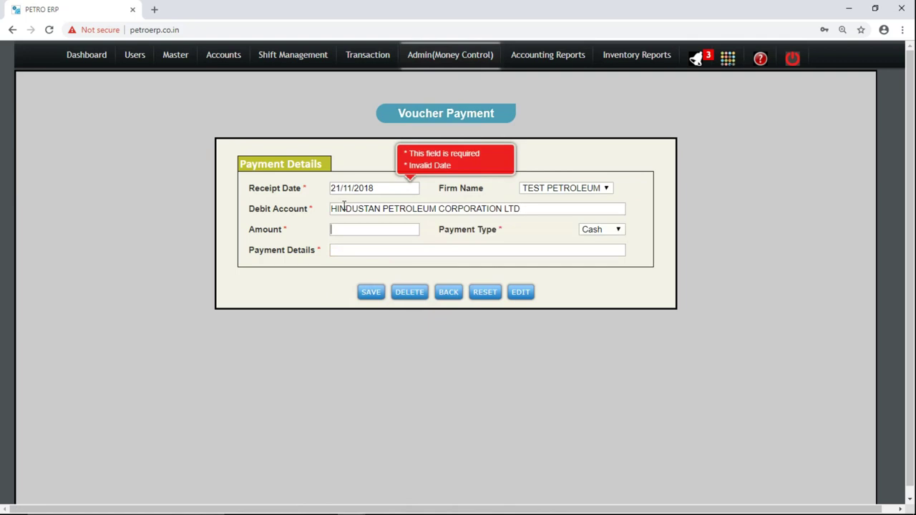
key(Tab)
text(125)
text(00000)
click(596, 230)
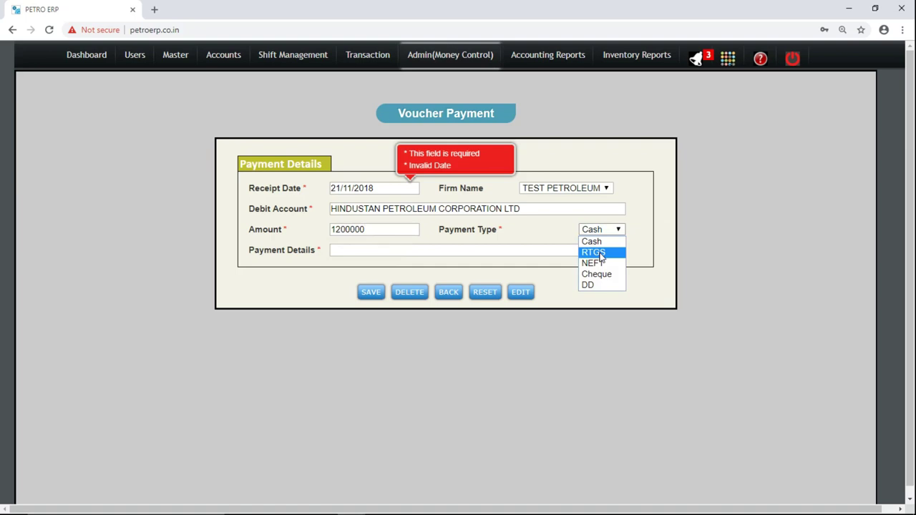
click(601, 254)
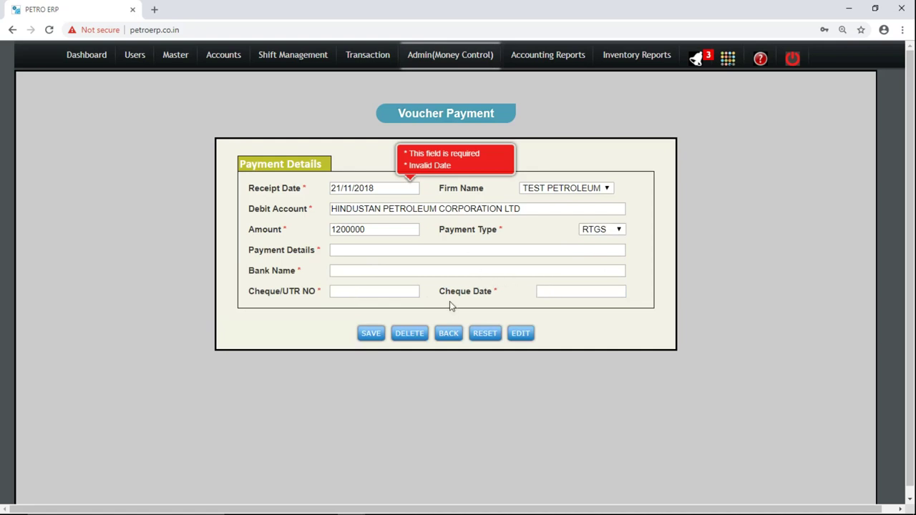
Add details 'FOR PURCHASE OF MS HSD', bank HDFC BANK, UTR 10101, cheque date 21st.
click(358, 249)
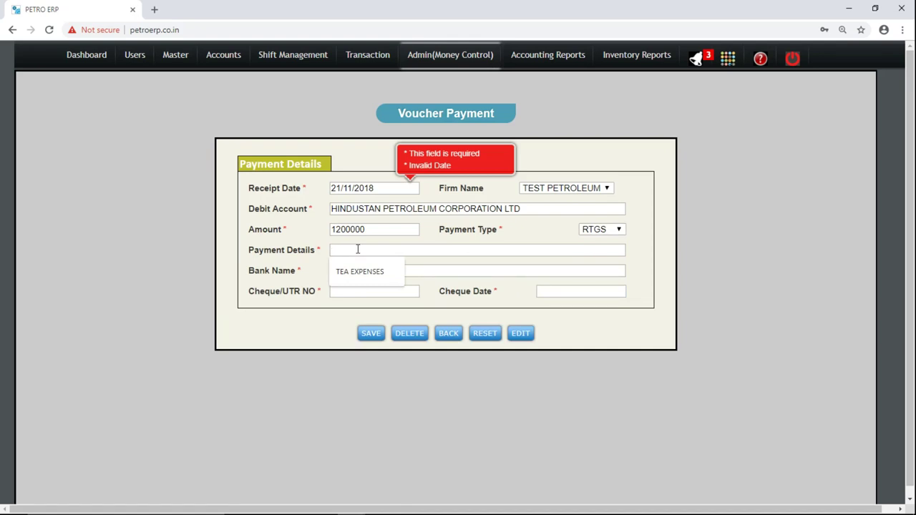
text(FOR )
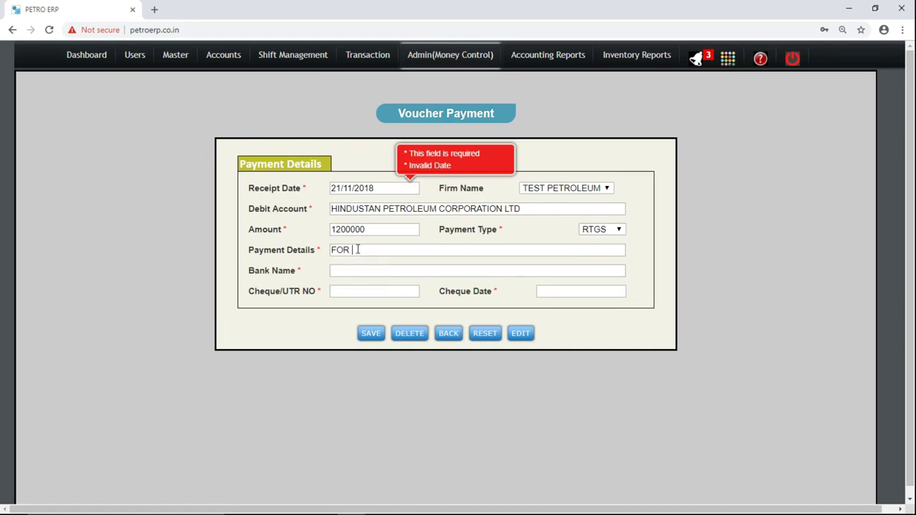
text(PURCHASE OF MS HSD)
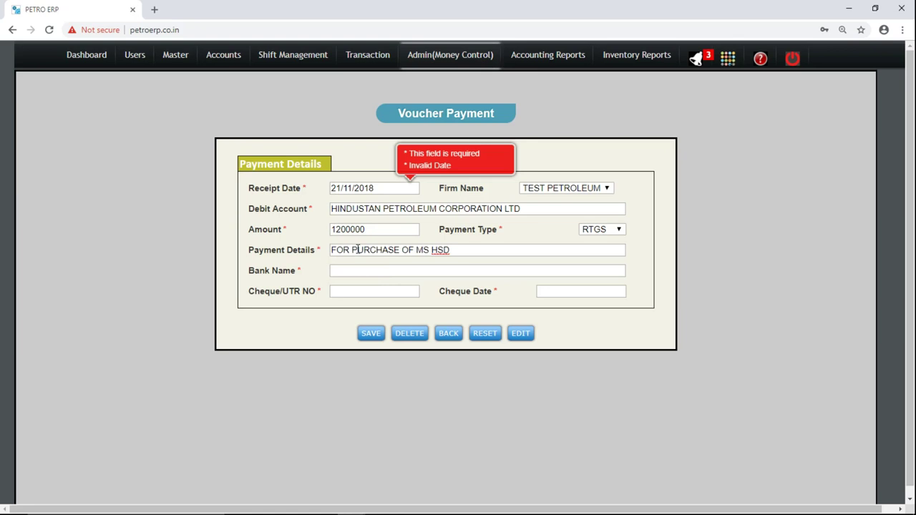
key(Tab)
text(H)
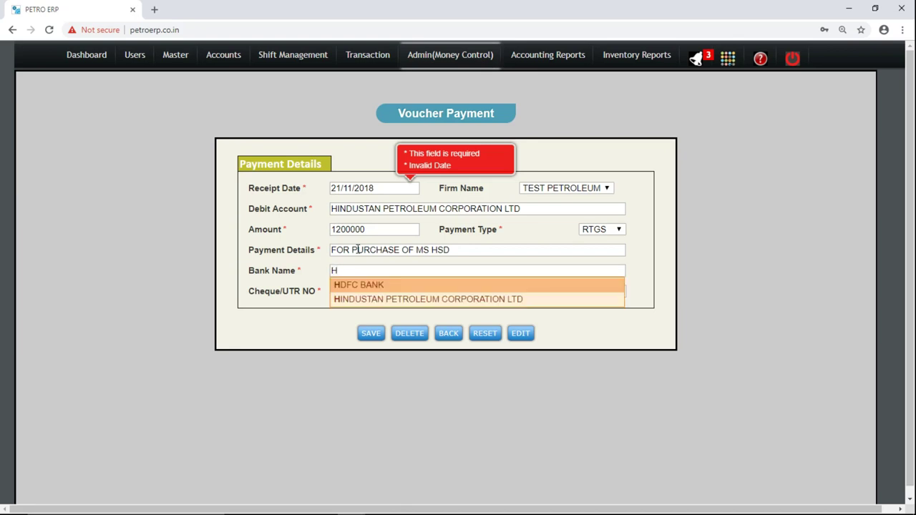
key(Down)
key(Tab)
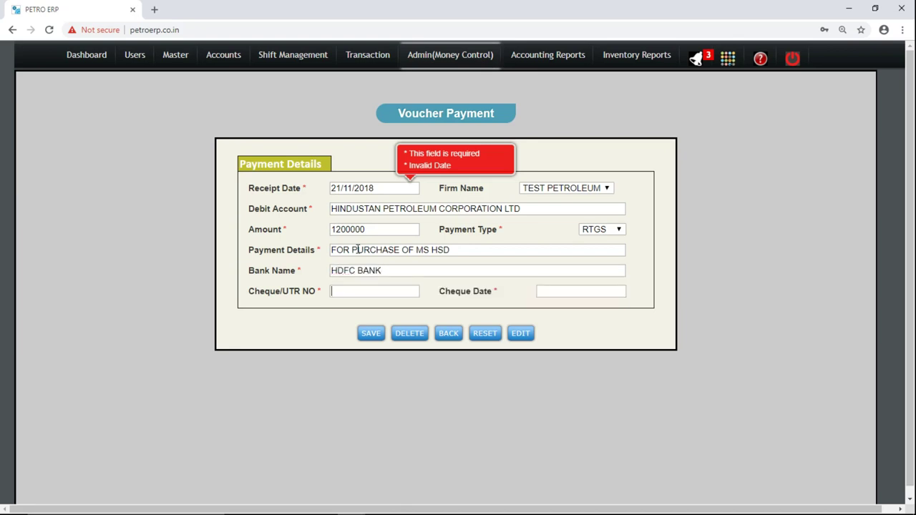
text(10101)
key(Tab)
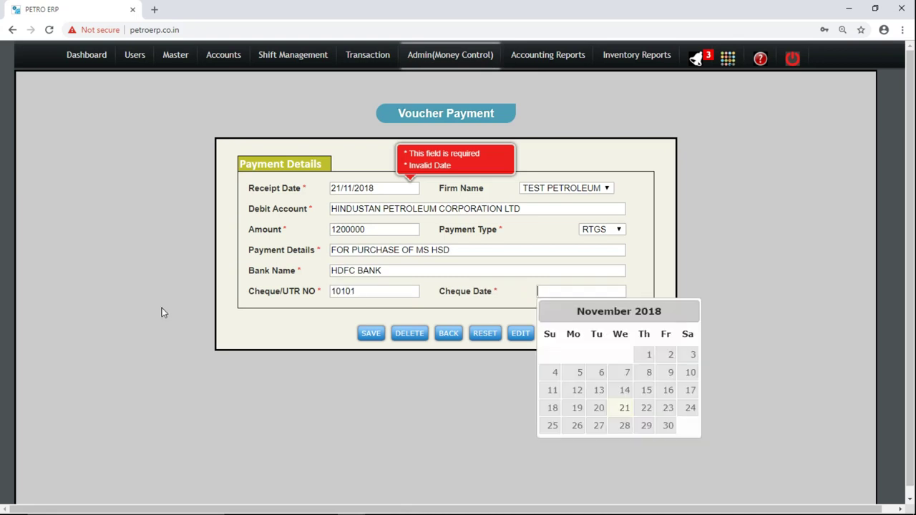
click(620, 410)
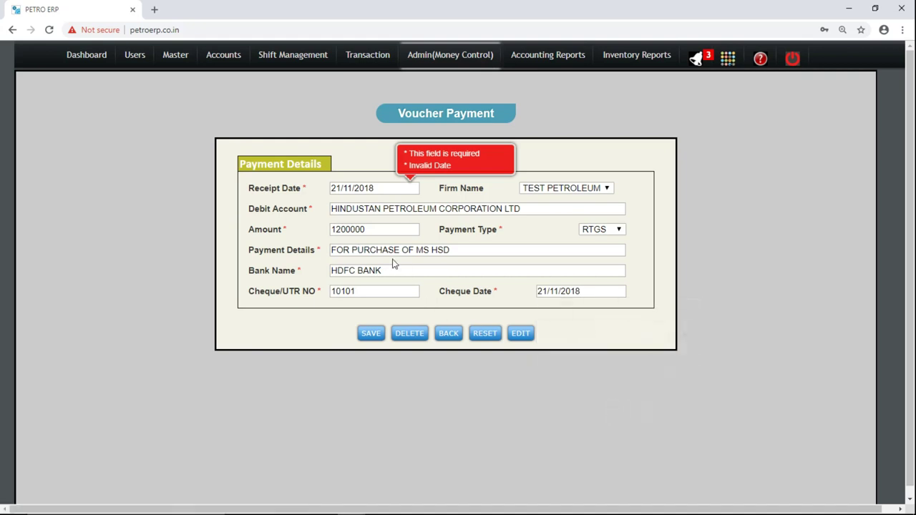
Confirm the debit account, save the RTGS payment and acknowledge the confirmation.
click(392, 272)
triple_click(339, 208)
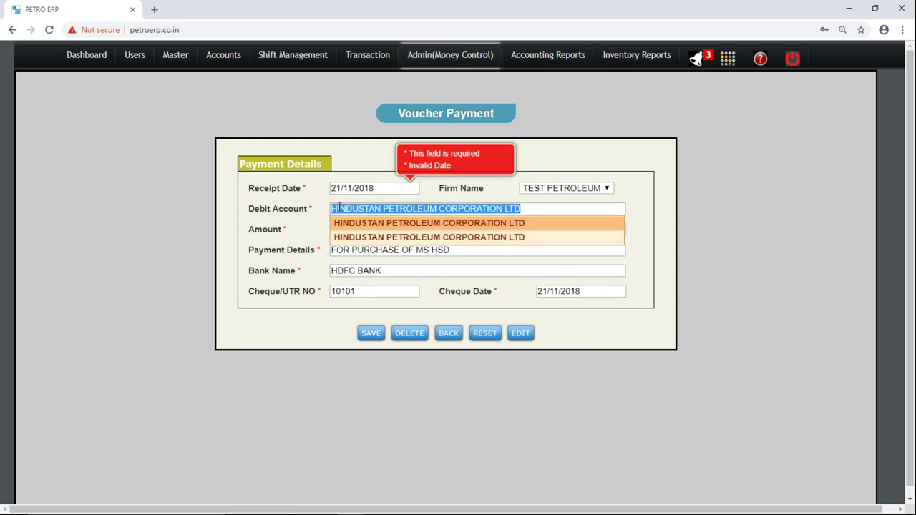
click(370, 223)
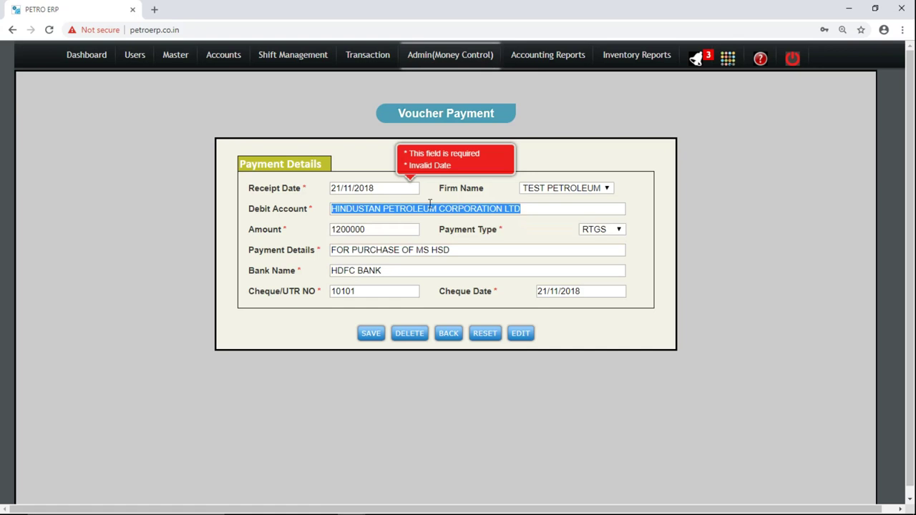
click(372, 335)
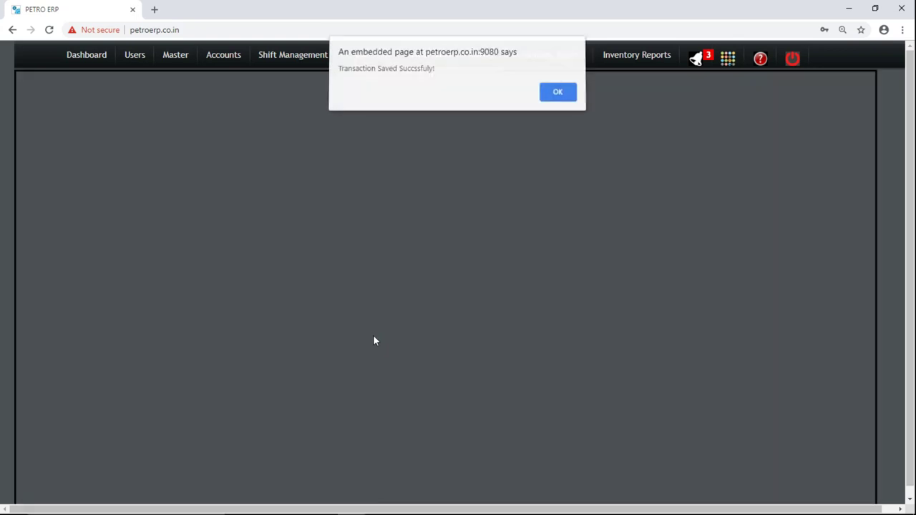
key(Return)
Open Voucher Received and set the receipt date to 21/11/2018.
mouse_move(443, 57)
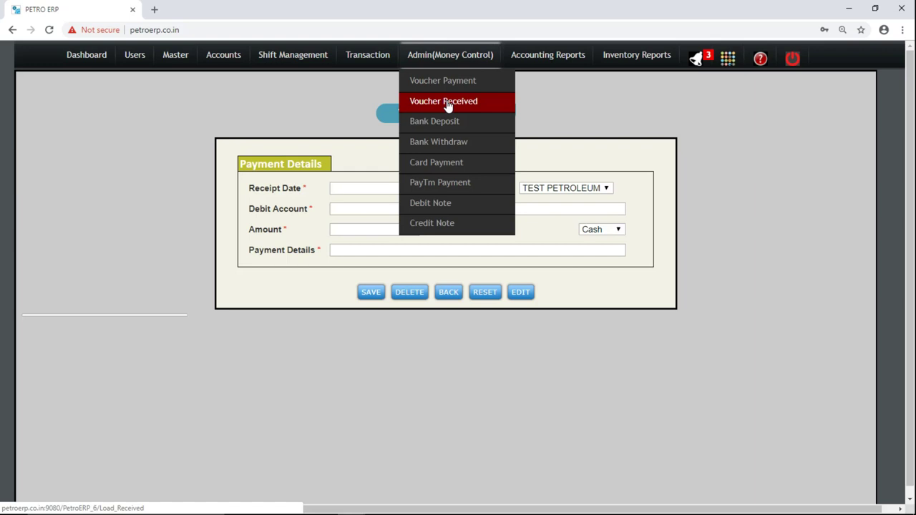
click(447, 105)
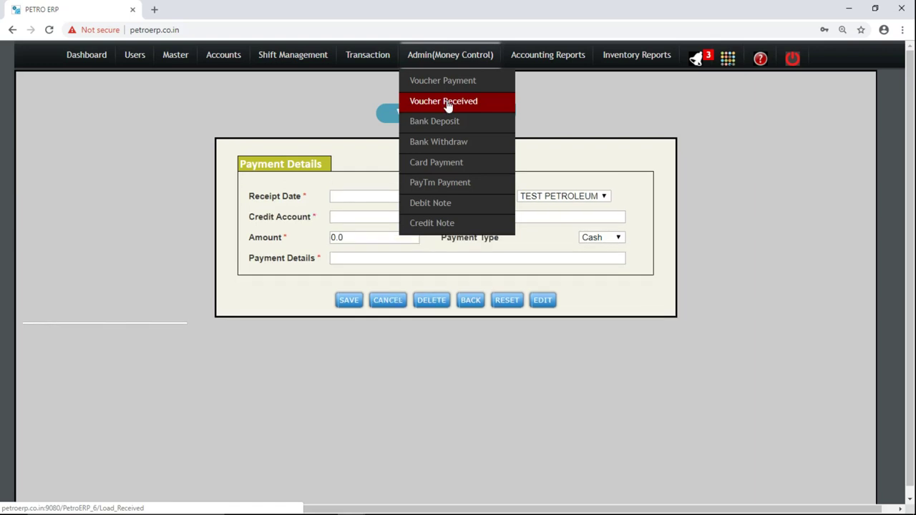
click(377, 198)
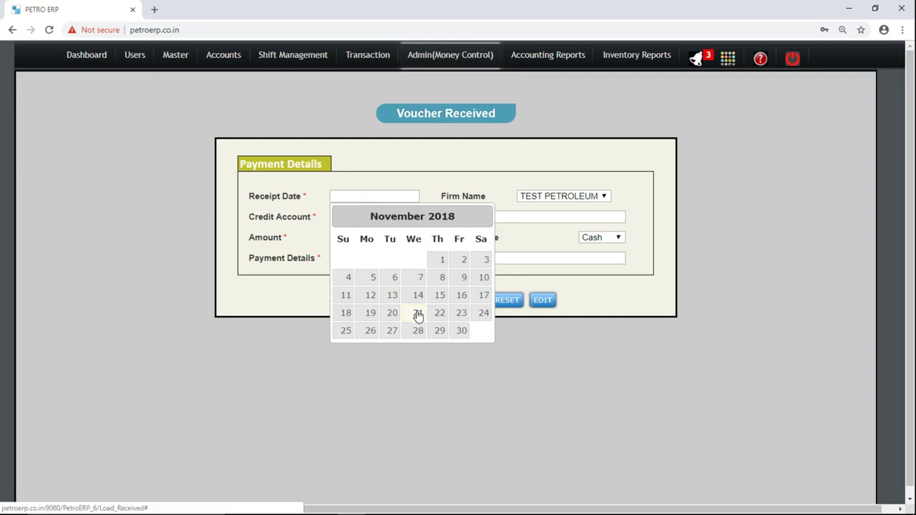
click(418, 313)
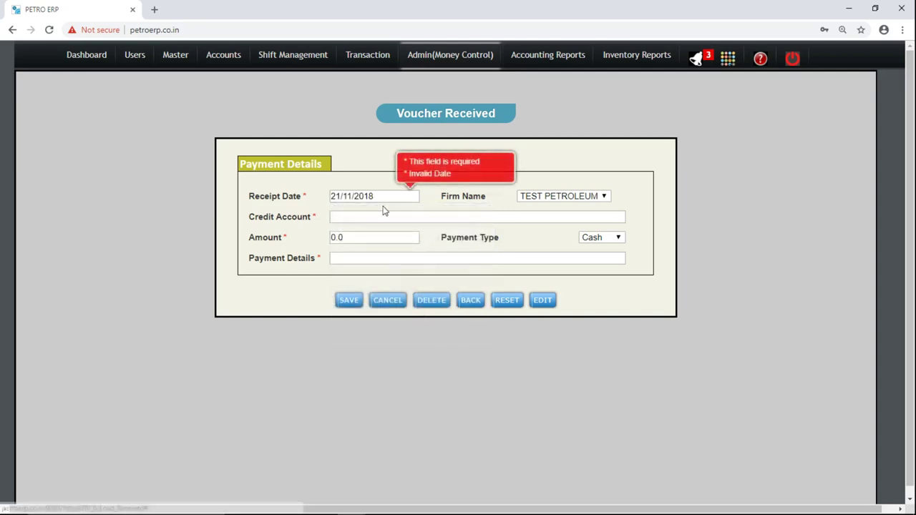
Select the customer credit account and check its 56835.0 Dr. balance.
click(341, 221)
text(N)
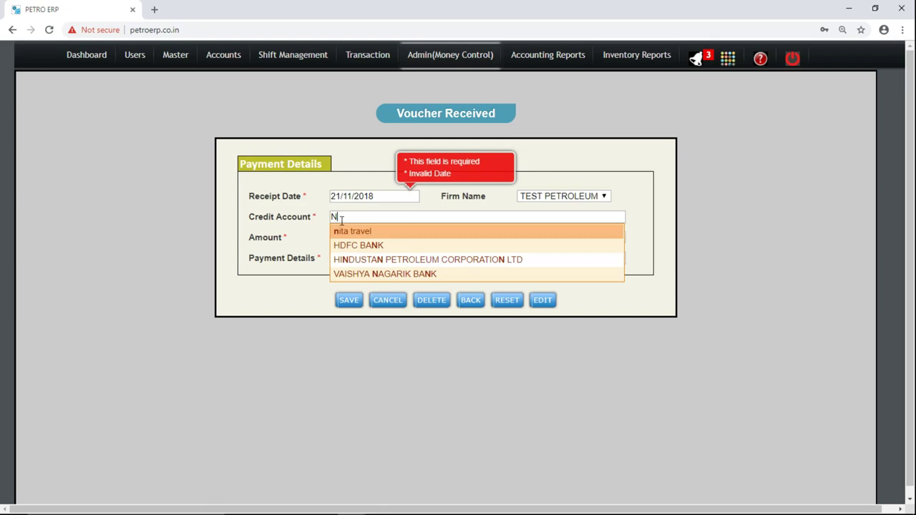
key(Return)
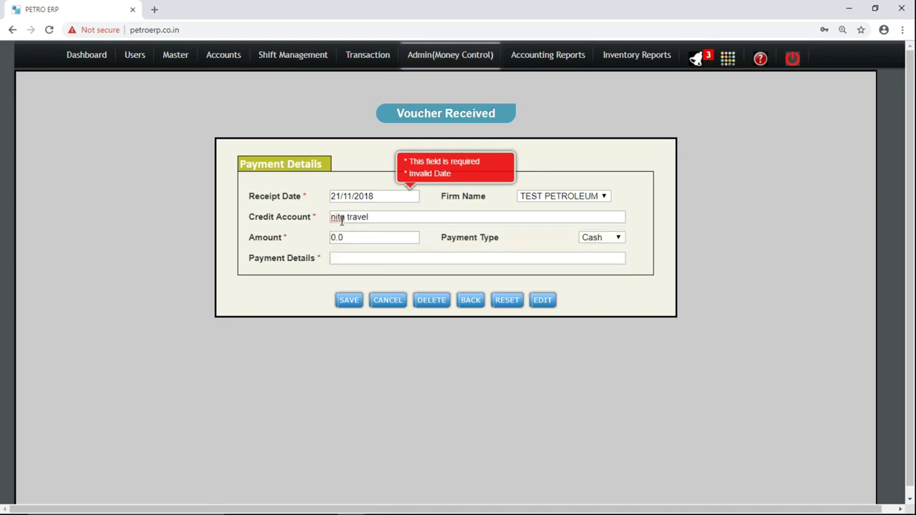
key(Tab)
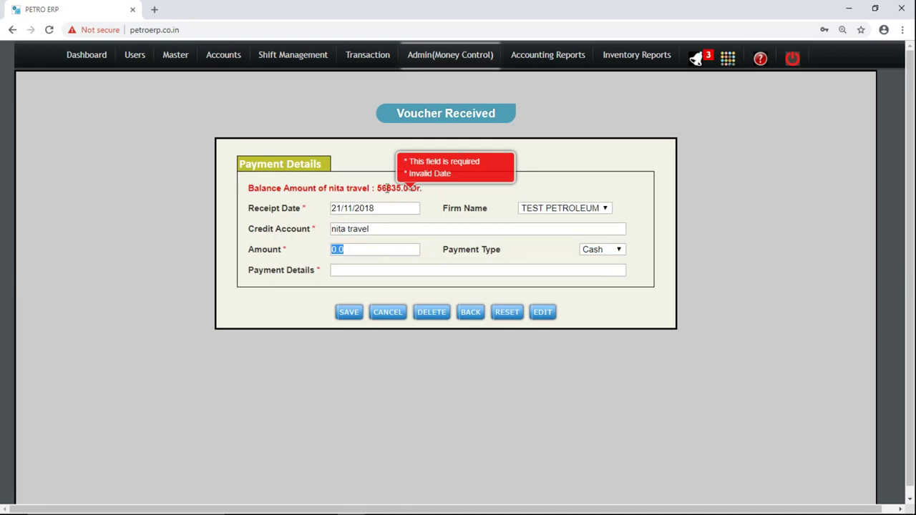
double_click(392, 188)
click(436, 176)
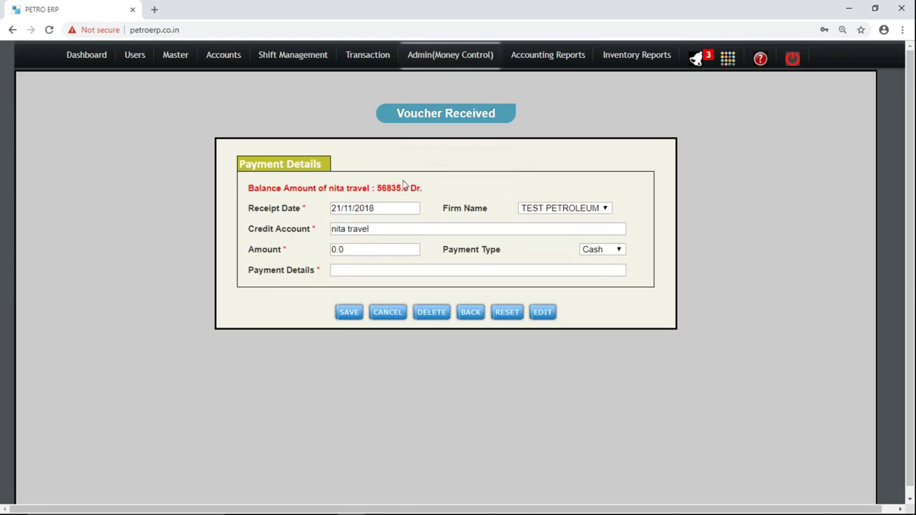
double_click(392, 188)
Set the receipt amount to 3500 with Cash as the payment type.
click(358, 252)
text(3500)
click(602, 251)
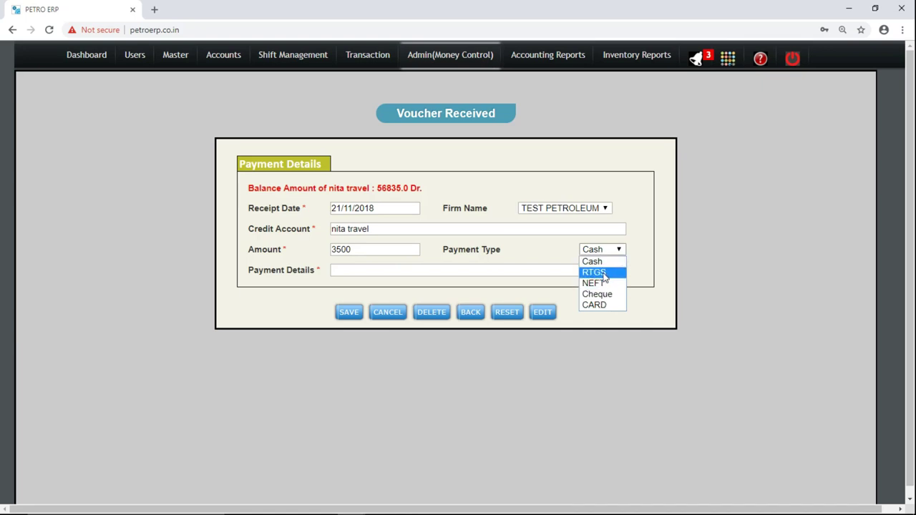
click(605, 275)
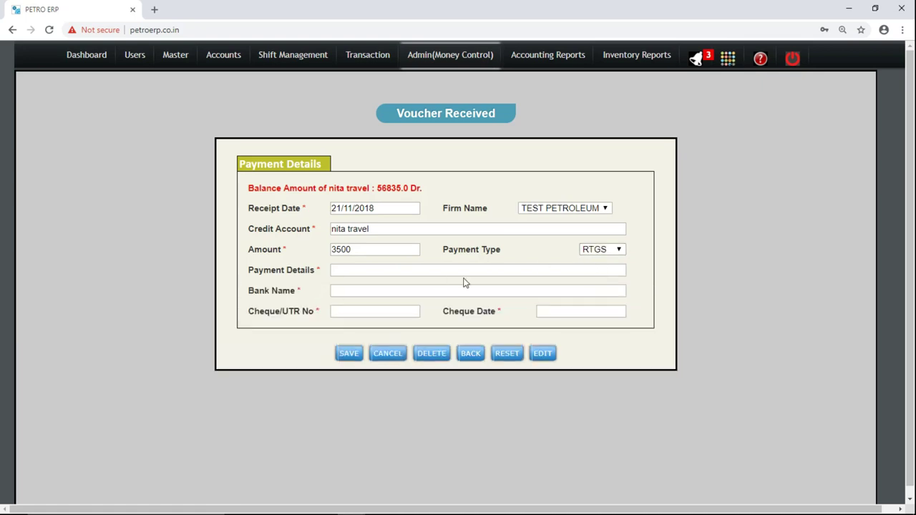
click(608, 250)
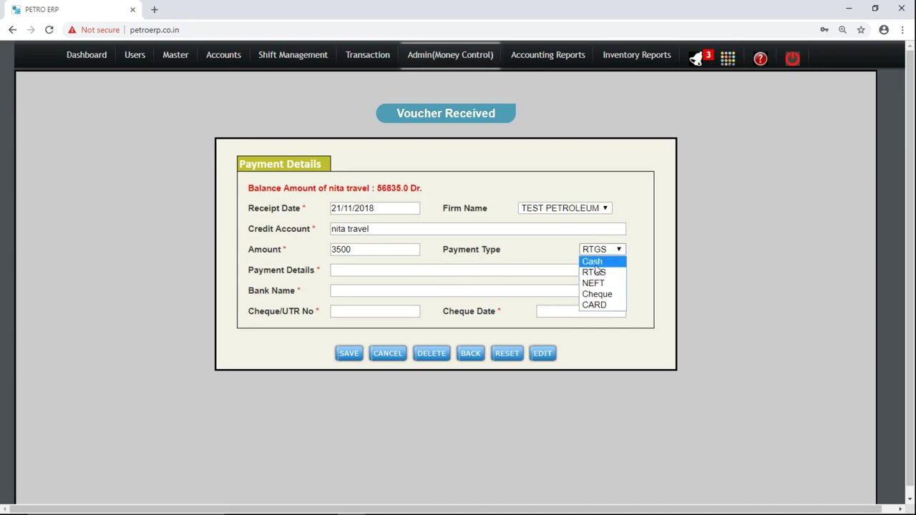
click(595, 266)
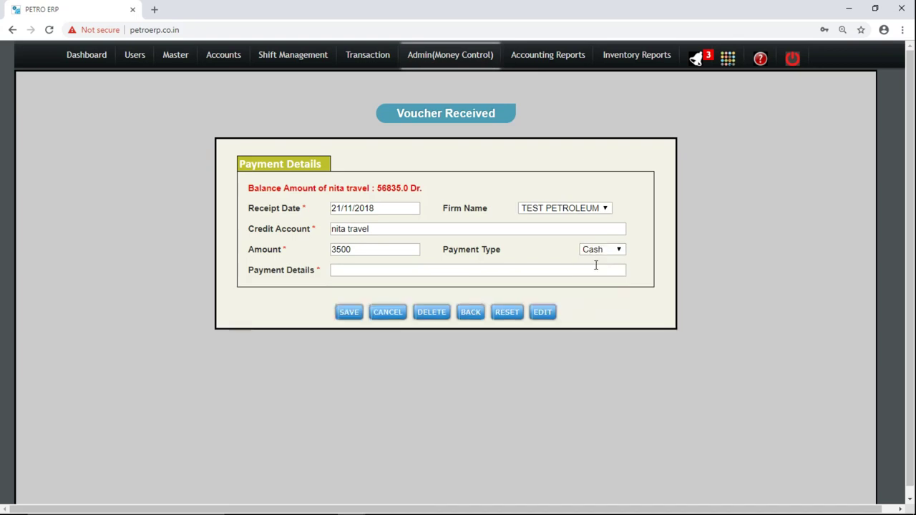
Enter payment details 'CASH PAID AGAINST BILL 30' and save the receipt voucher.
click(518, 267)
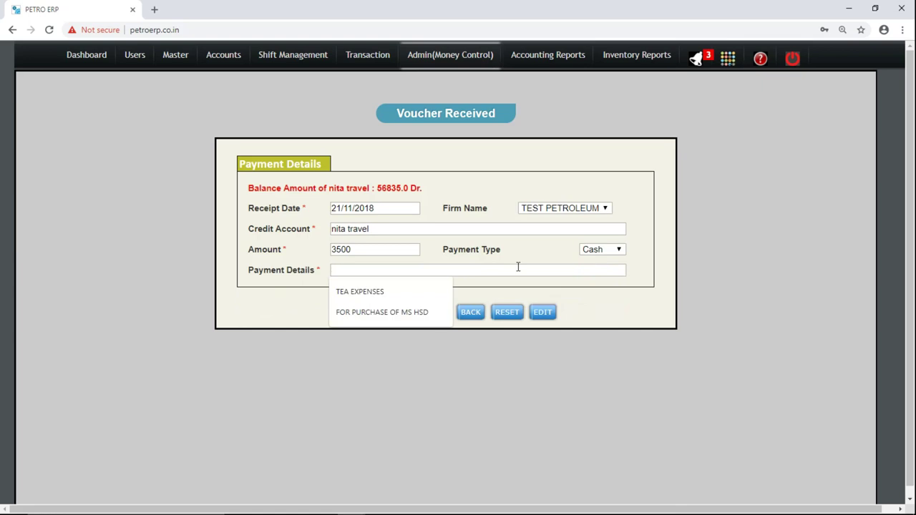
text(F)
key(BackSpace)
text(CASH PAI)
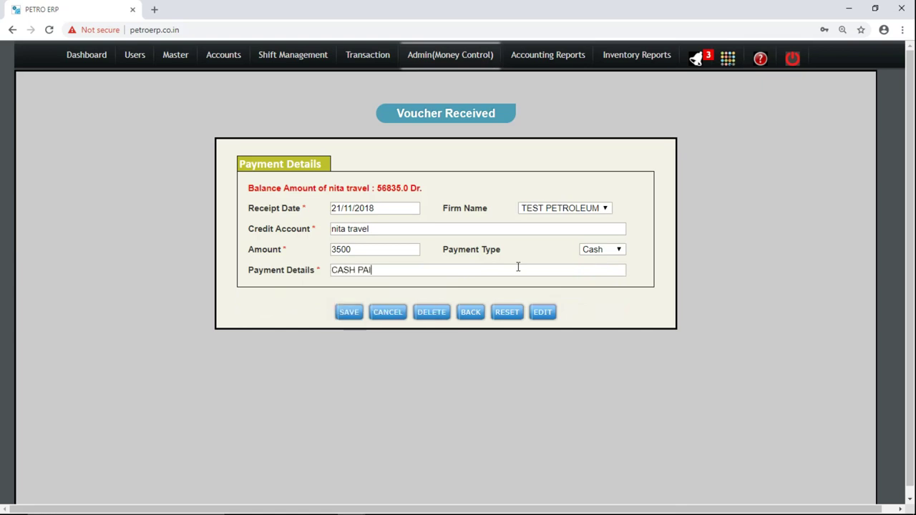
text(D AGAINST BILL 30)
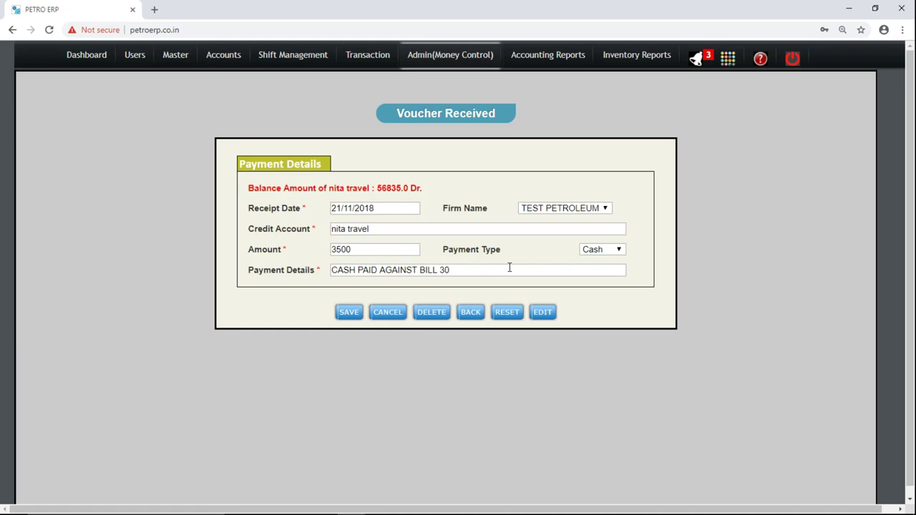
click(348, 313)
triple_click(359, 229)
click(342, 247)
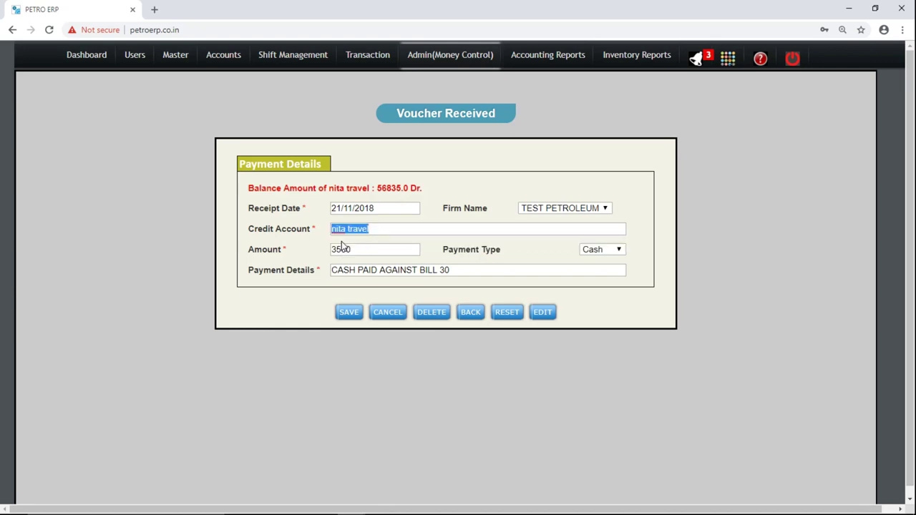
click(349, 313)
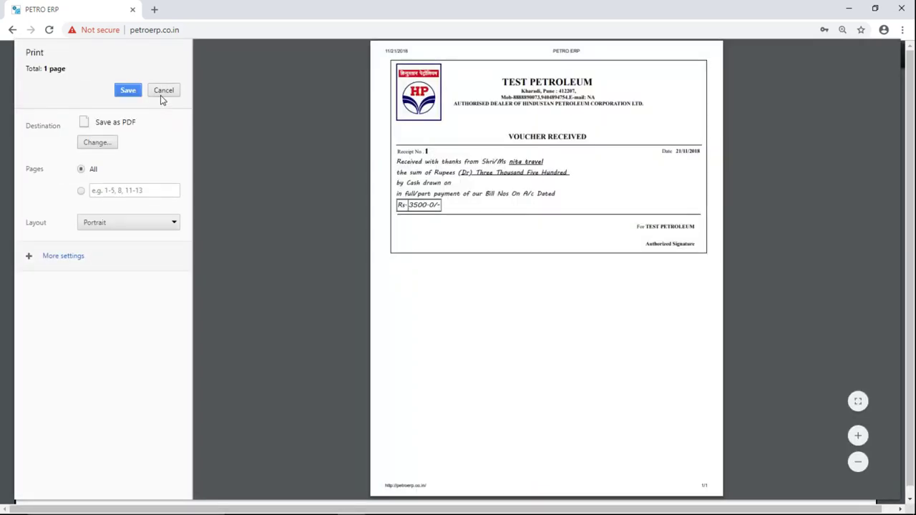
Cancel printing and review receipt No. 1 showing Rs 3500.0/- and its amount in words.
click(162, 92)
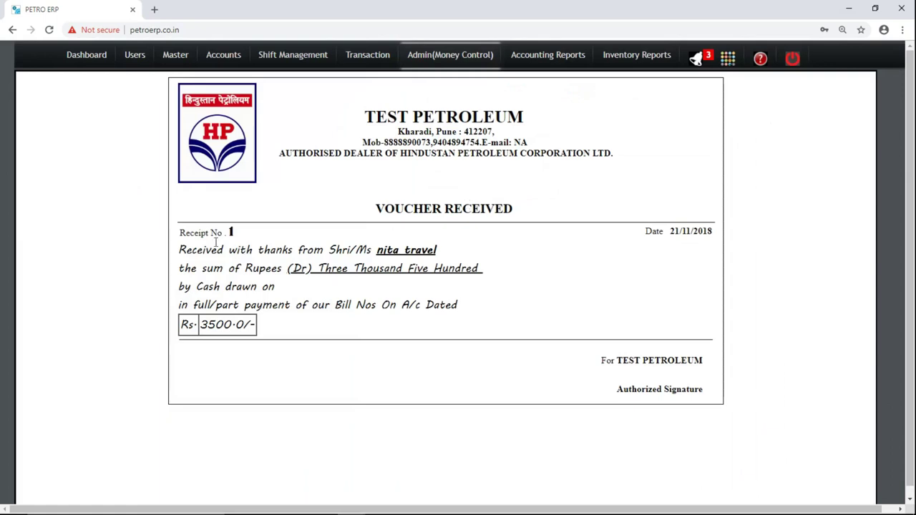
drag(180, 236, 291, 336)
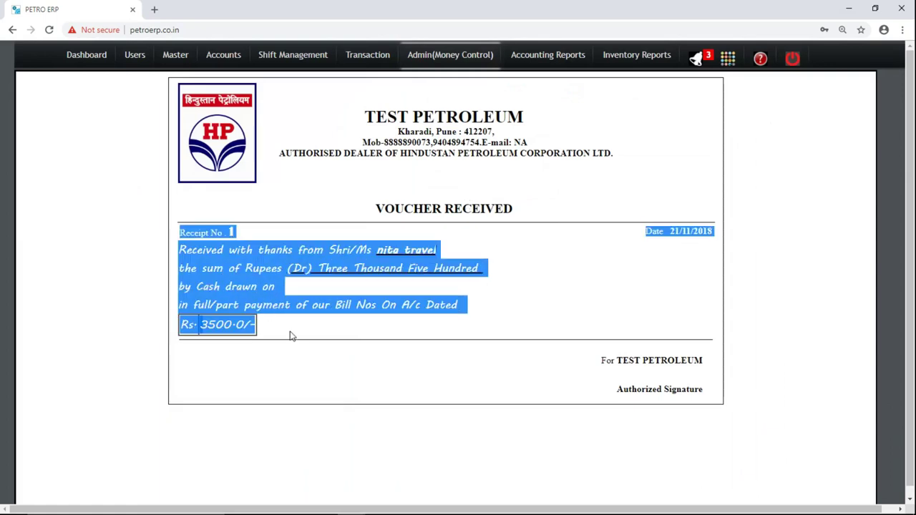
click(290, 335)
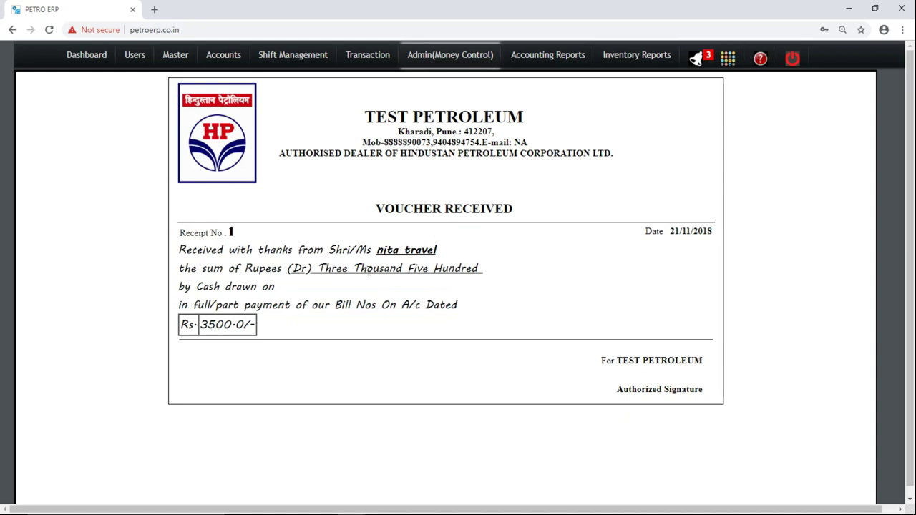
triple_click(369, 271)
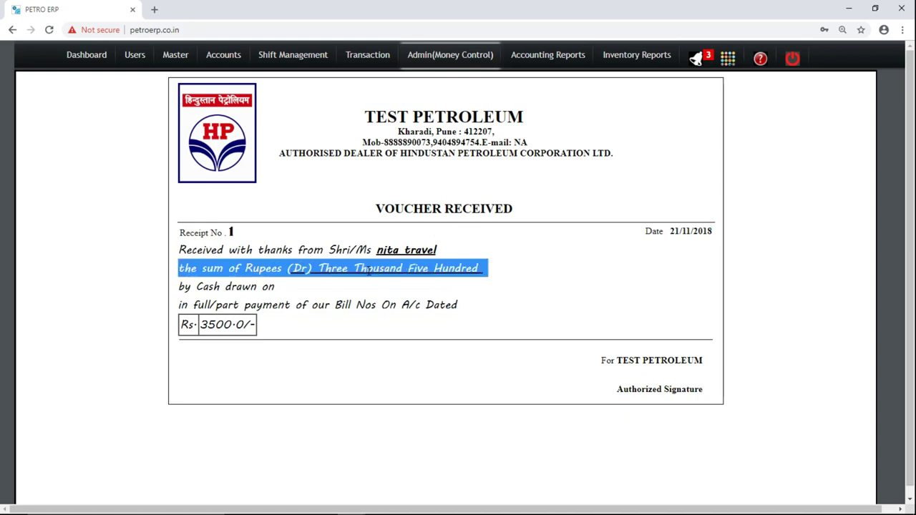
triple_click(213, 324)
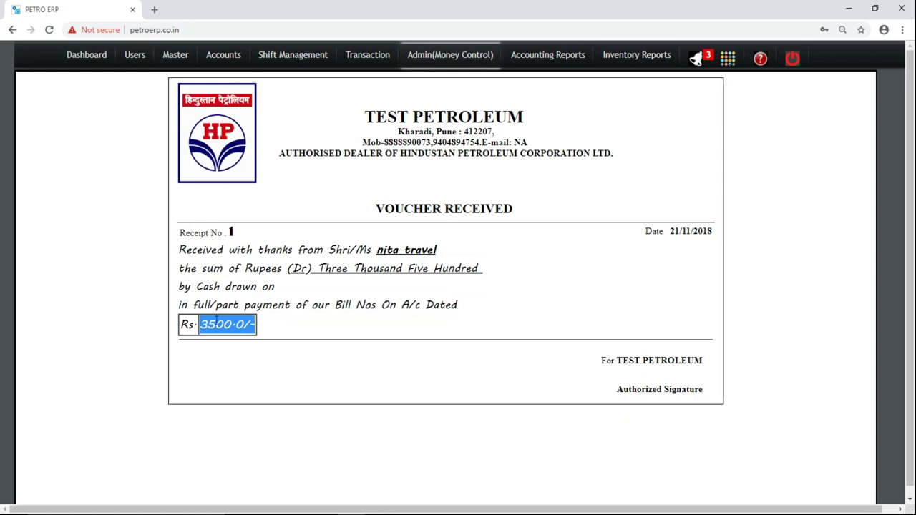
Start a Bank Deposit into HDFC BANK for an amount of 1200000.
mouse_move(477, 57)
click(451, 121)
click(375, 179)
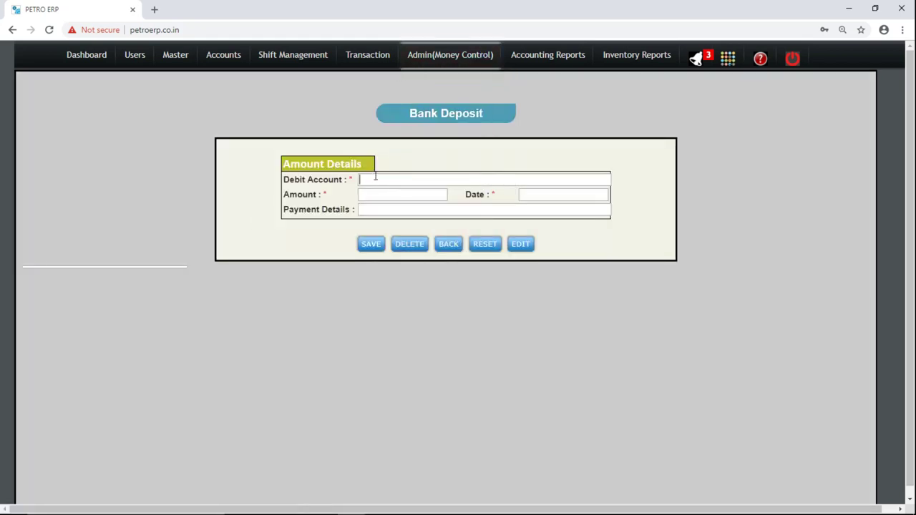
text(H)
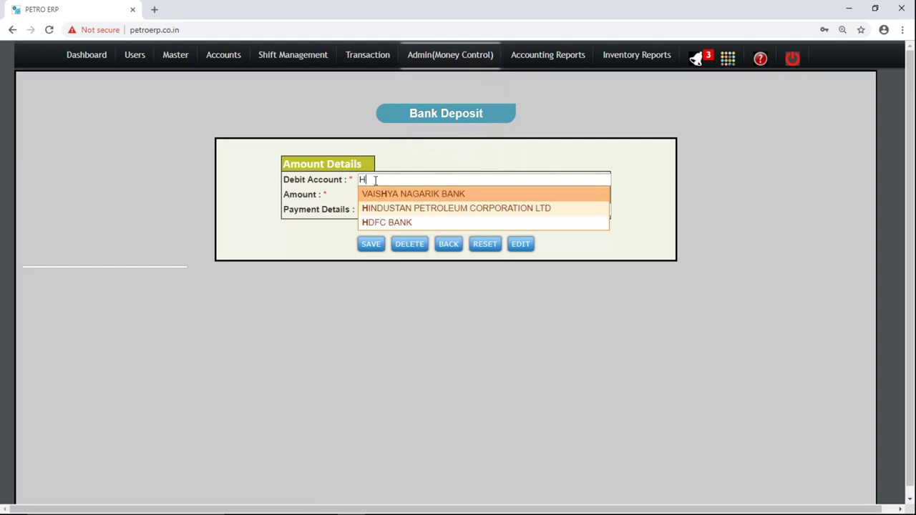
key(Down)
key(Down)
key(Return)
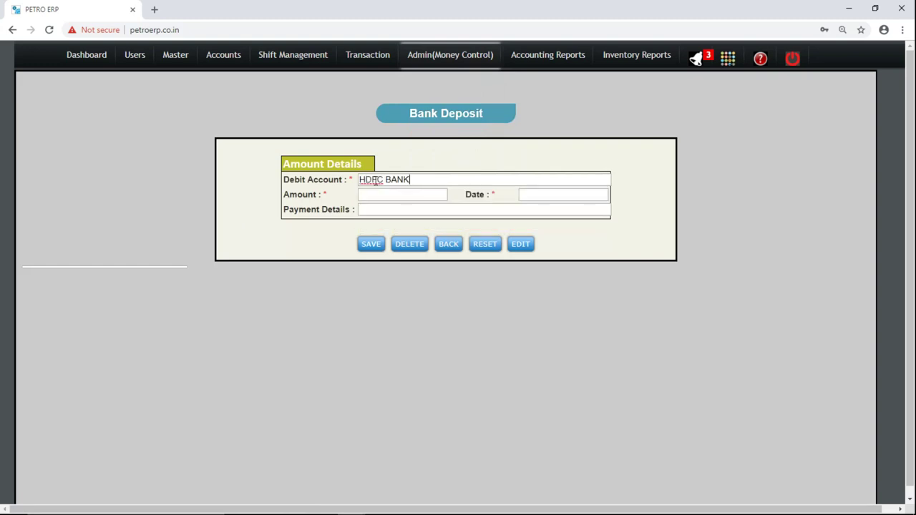
key(Tab)
text(3)
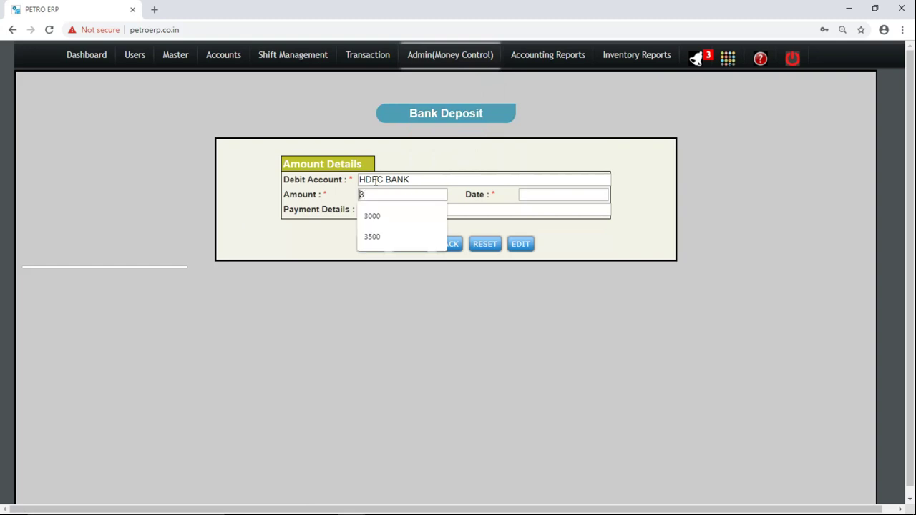
key(BackSpace)
text(12)
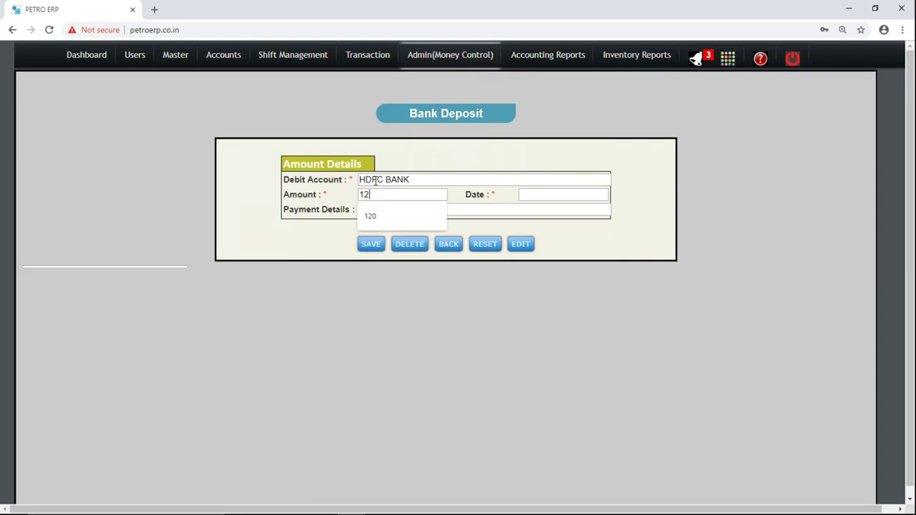
text(00000)
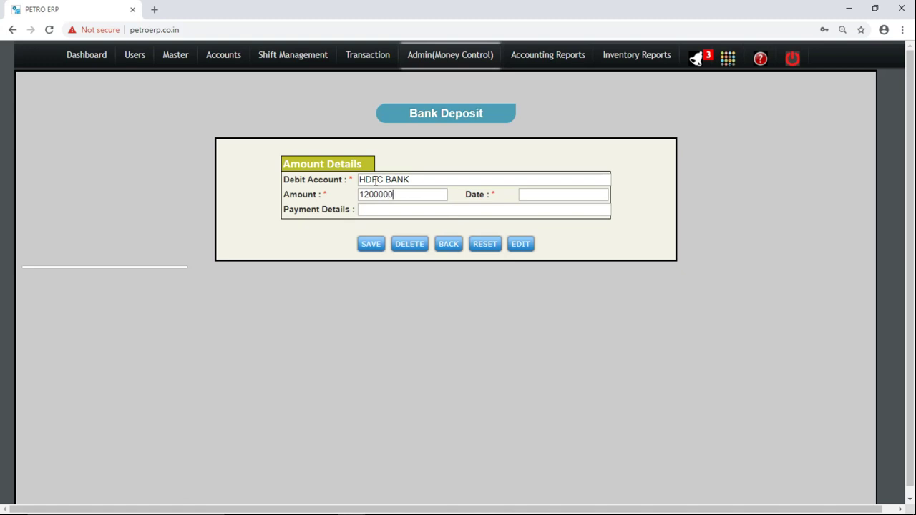
key(Tab)
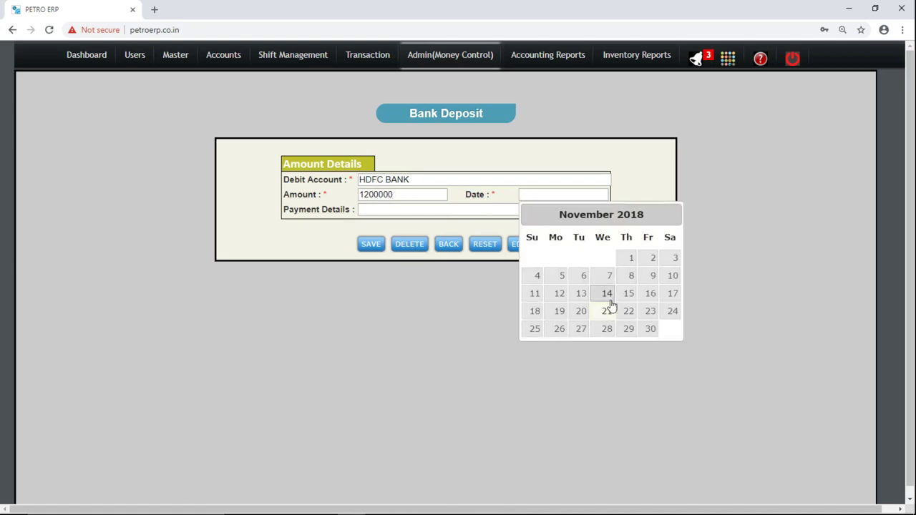
Date the deposit 21/11/2018, add details CASH DEPOSIT, and save it.
click(603, 311)
click(394, 212)
text(CASH DEPOSIT)
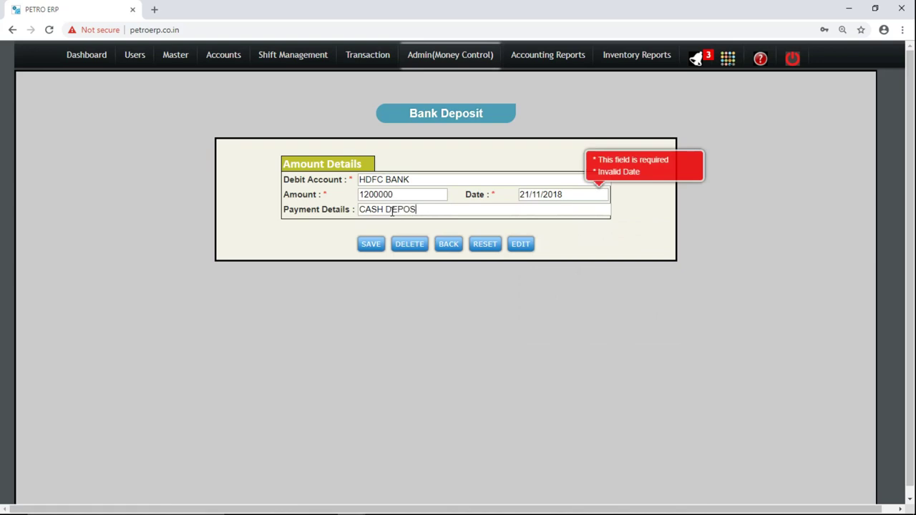
click(373, 248)
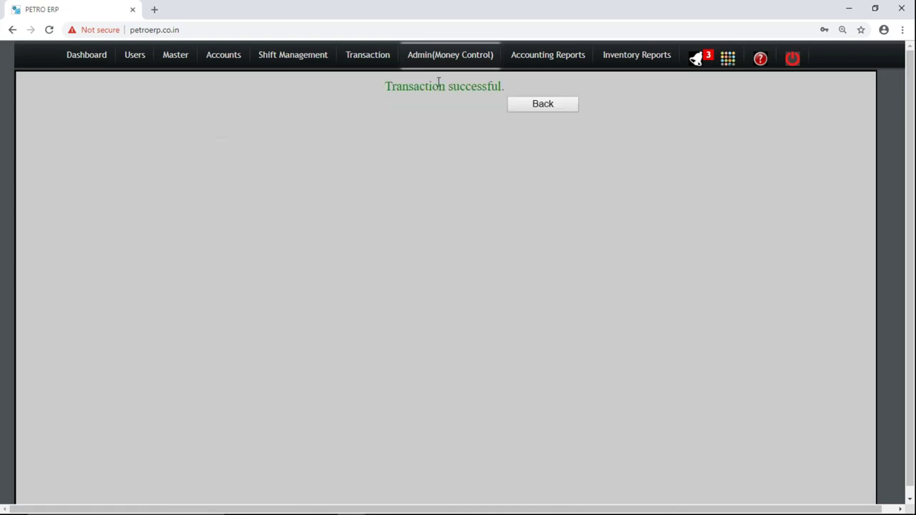
mouse_move(426, 55)
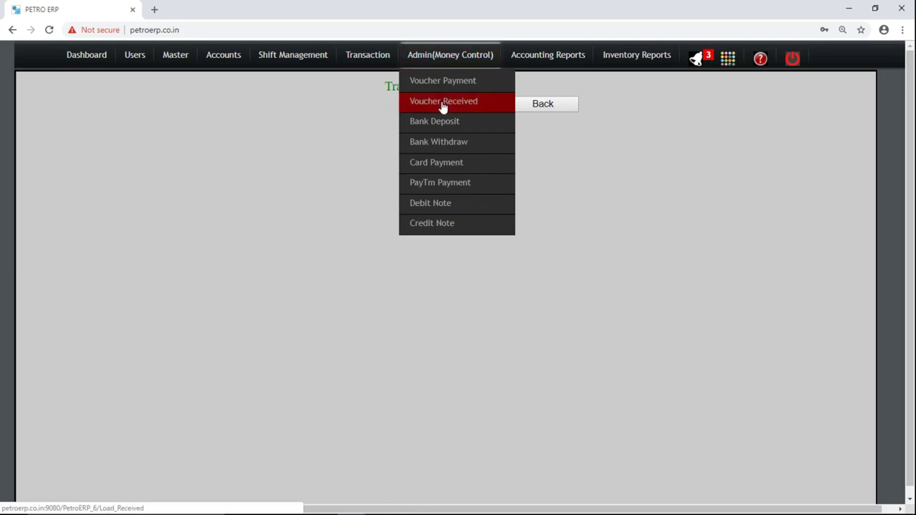
Go through Bank Withdraw to load the Card Payment form preset to AGS ONGO CARD.
click(447, 145)
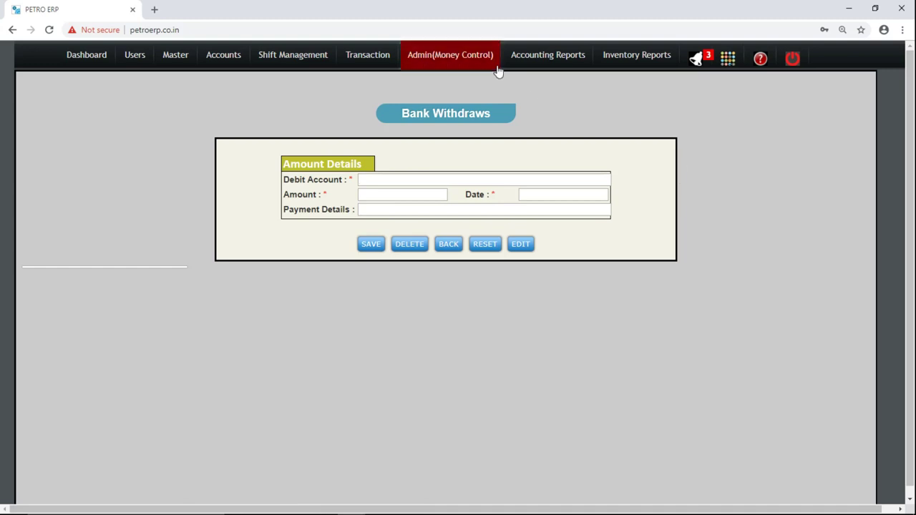
mouse_move(474, 63)
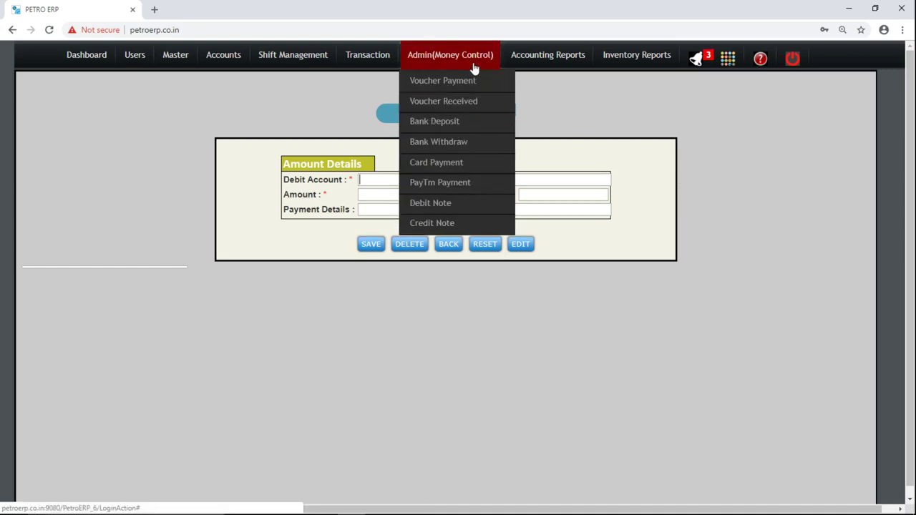
click(452, 164)
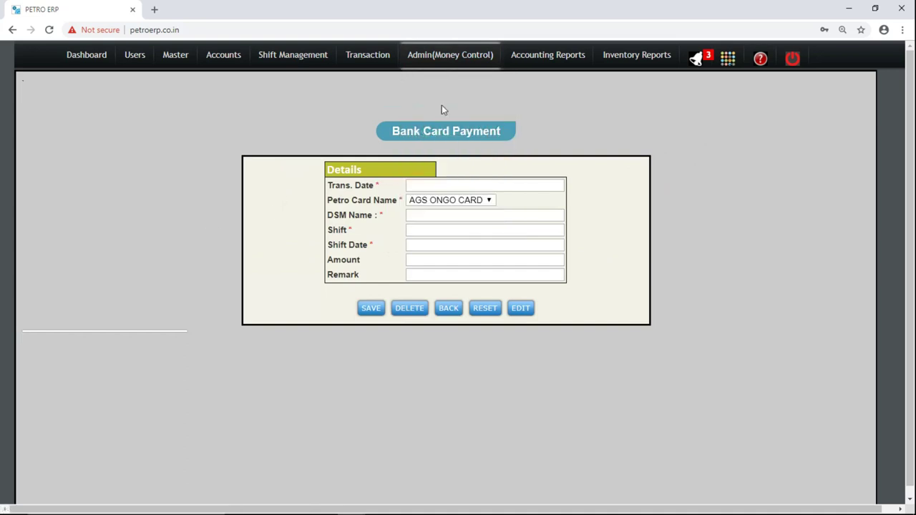
mouse_move(276, 58)
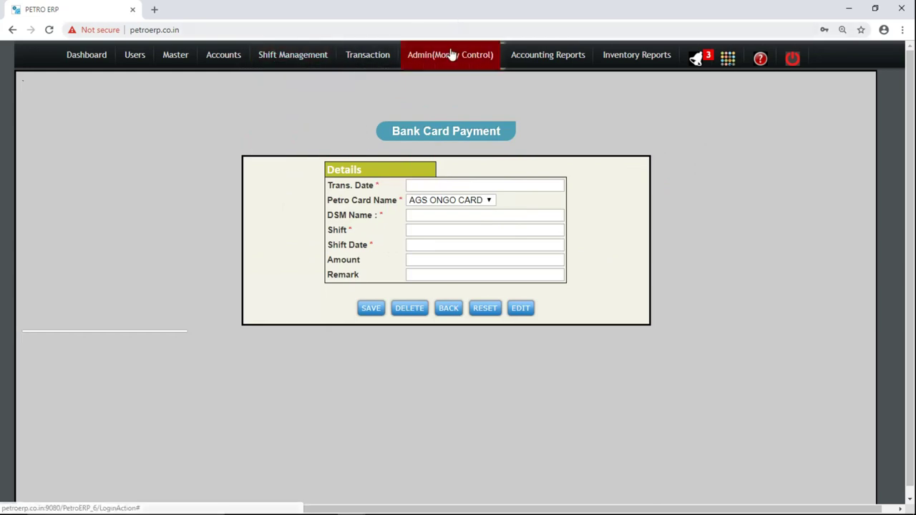
mouse_move(450, 56)
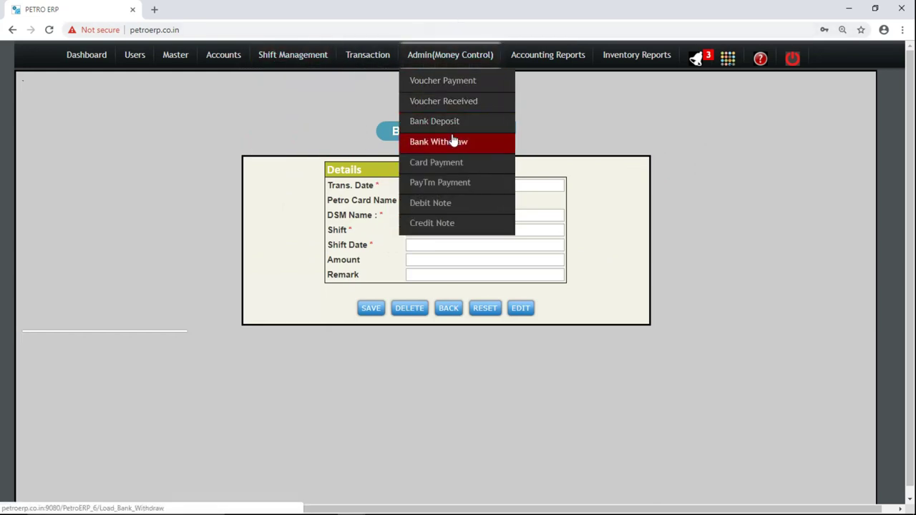
click(451, 164)
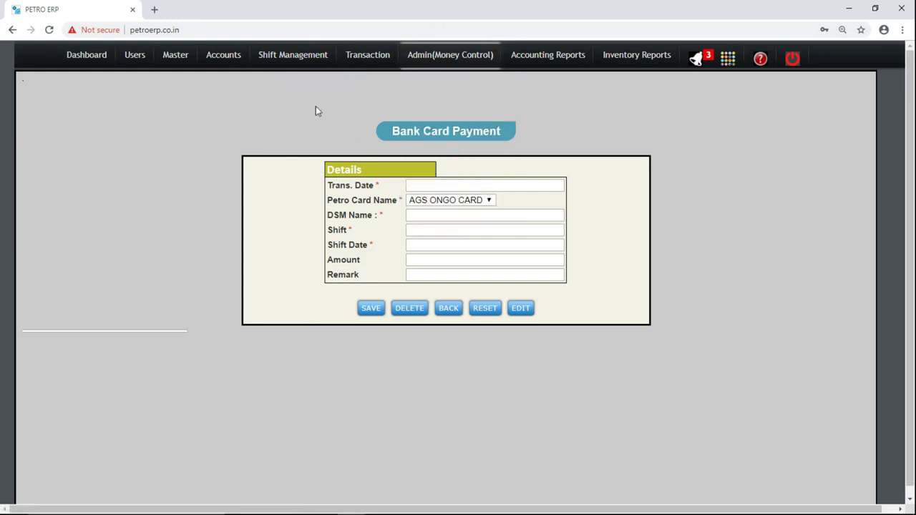
Set transaction date 22/11/2018, pick the second suggested DSM name, and enter shift 1 st.
click(449, 186)
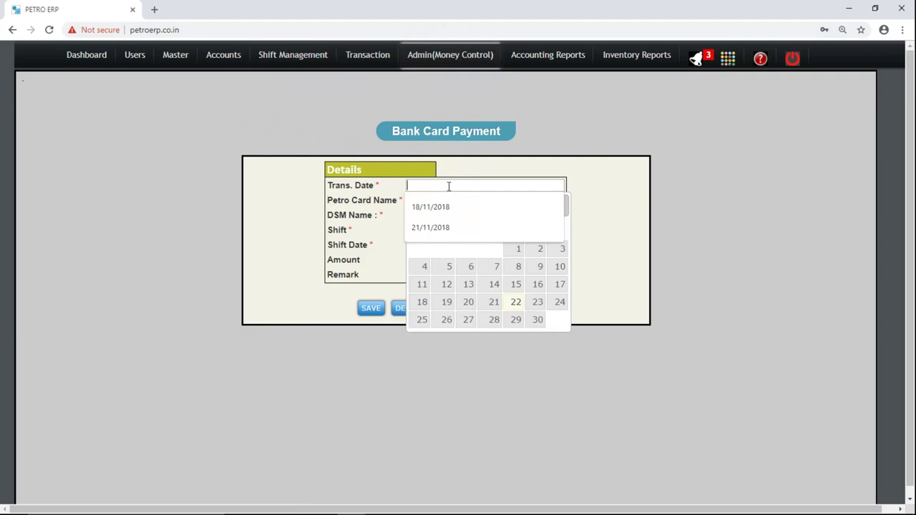
click(514, 302)
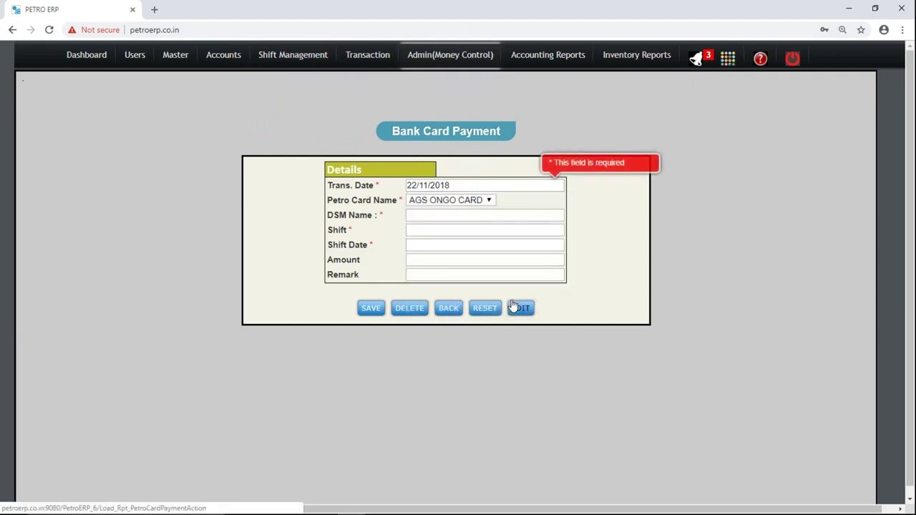
click(434, 215)
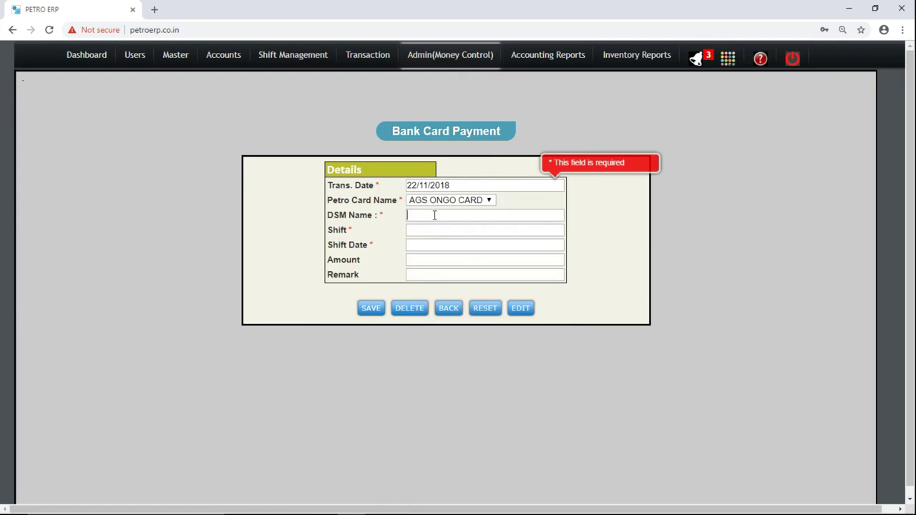
text(A)
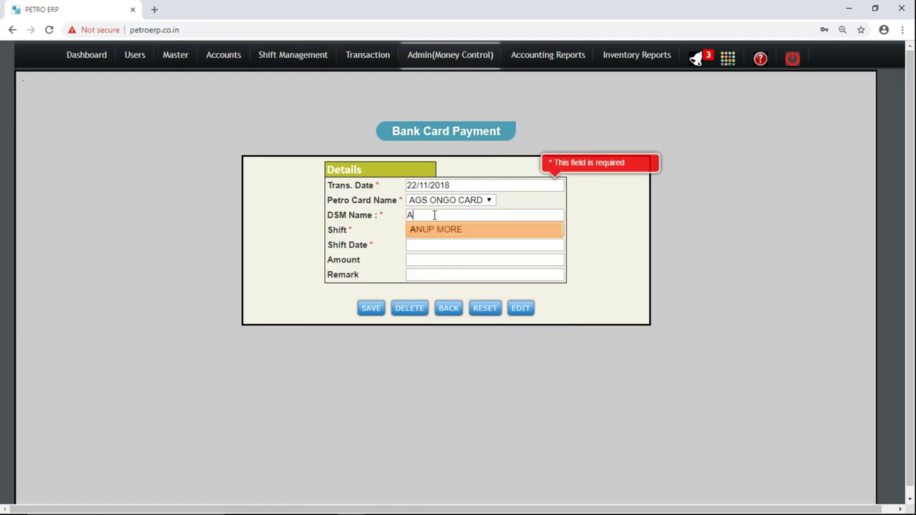
key(BackSpace)
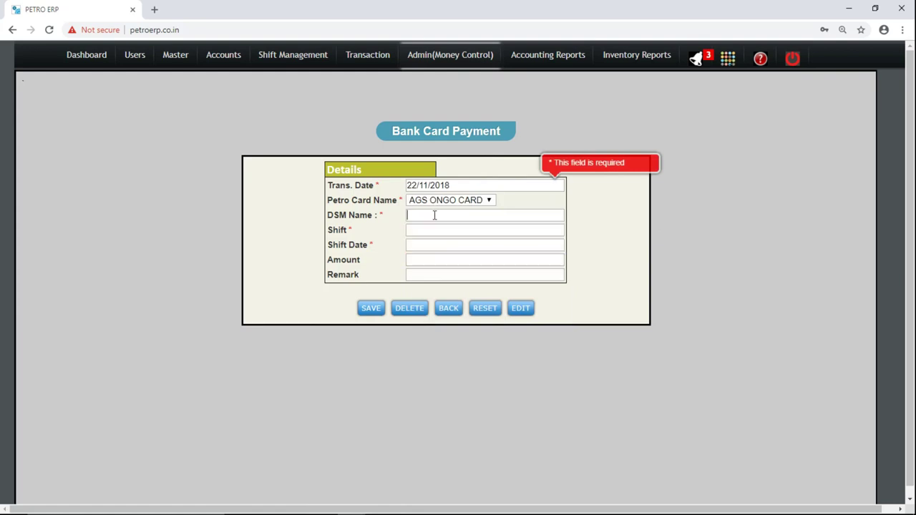
text(S)
key(Down)
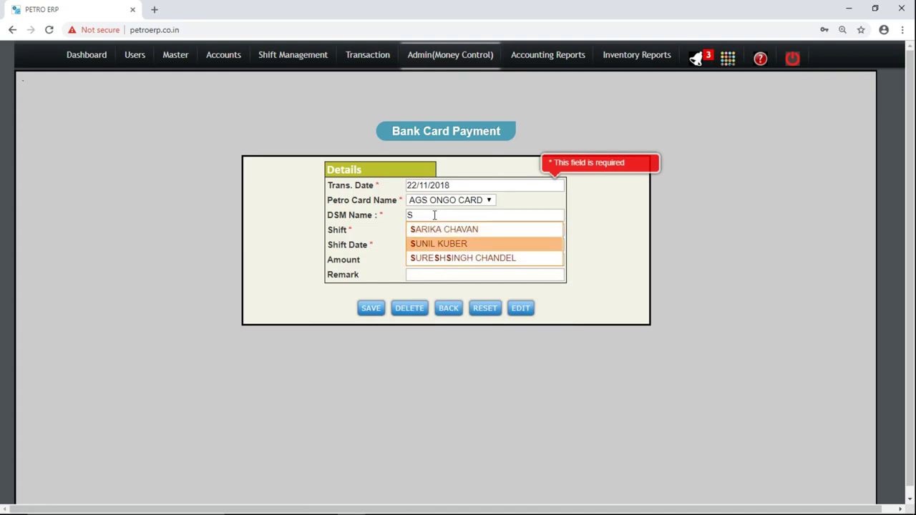
key(Return)
key(Tab)
text(1 ST)
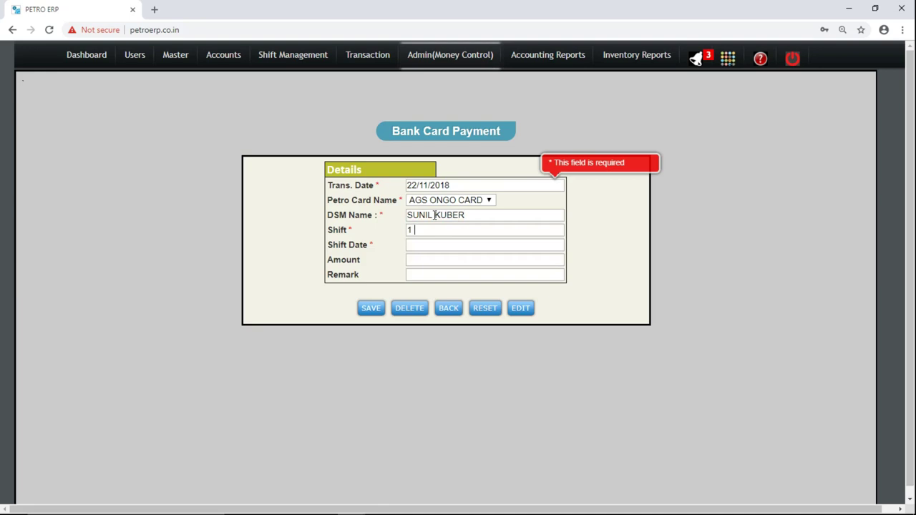
key(BackSpace)
key(BackSpace)
text(st)
key(Tab)
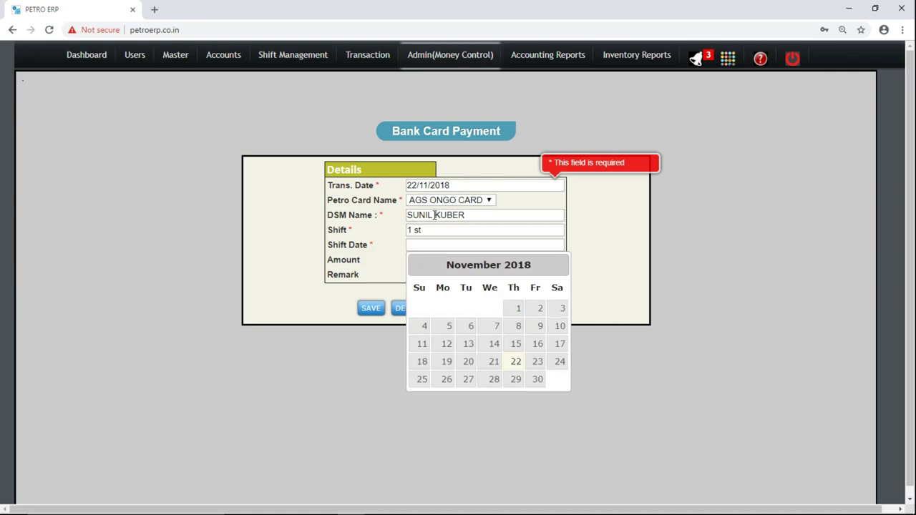
Set shift date 22/11/2018, enter amount 22000, save, and confirm.
click(514, 363)
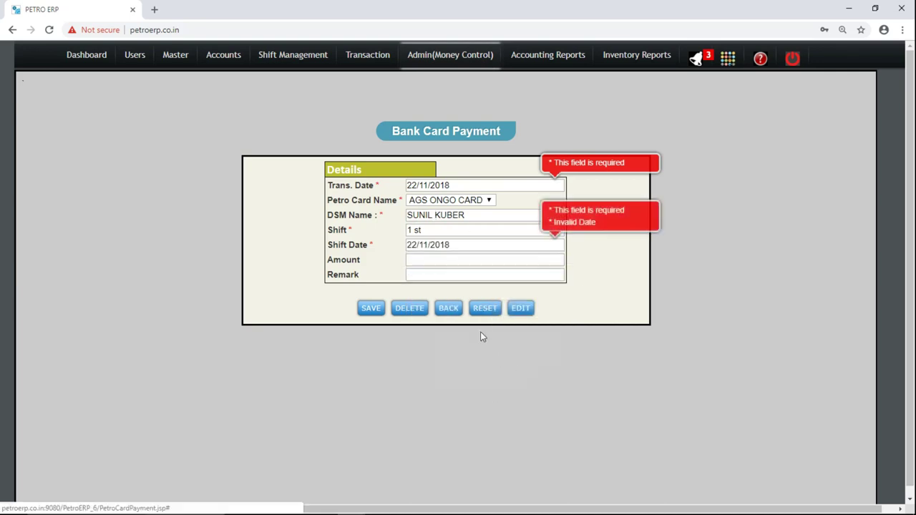
click(431, 262)
text(2200)
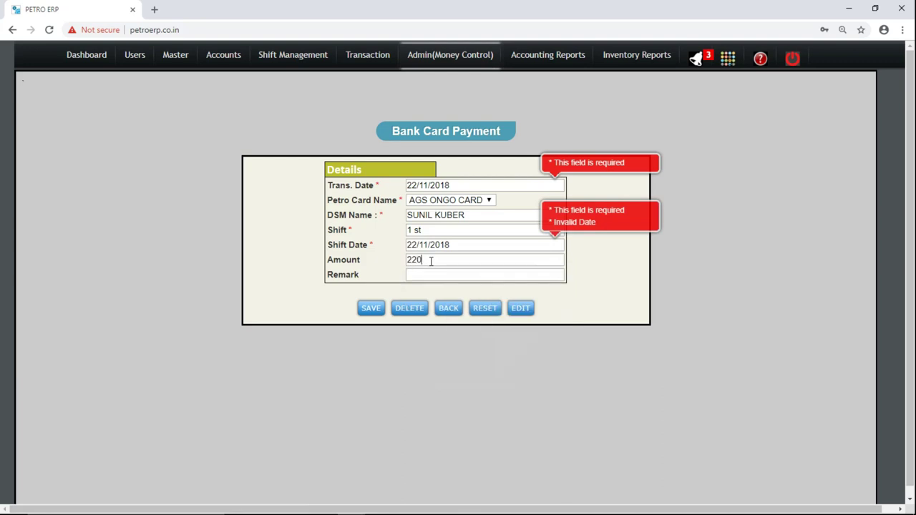
text(0)
click(431, 261)
drag(431, 263, 406, 262)
click(371, 309)
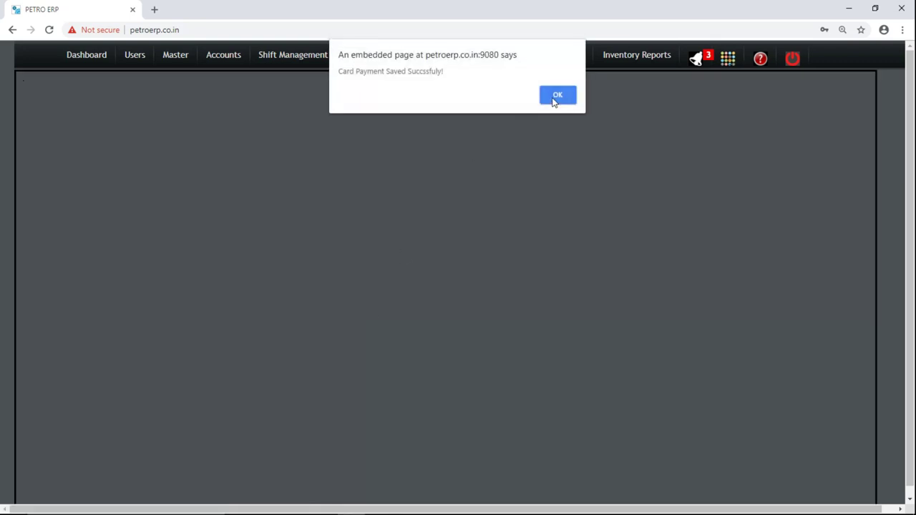
click(554, 97)
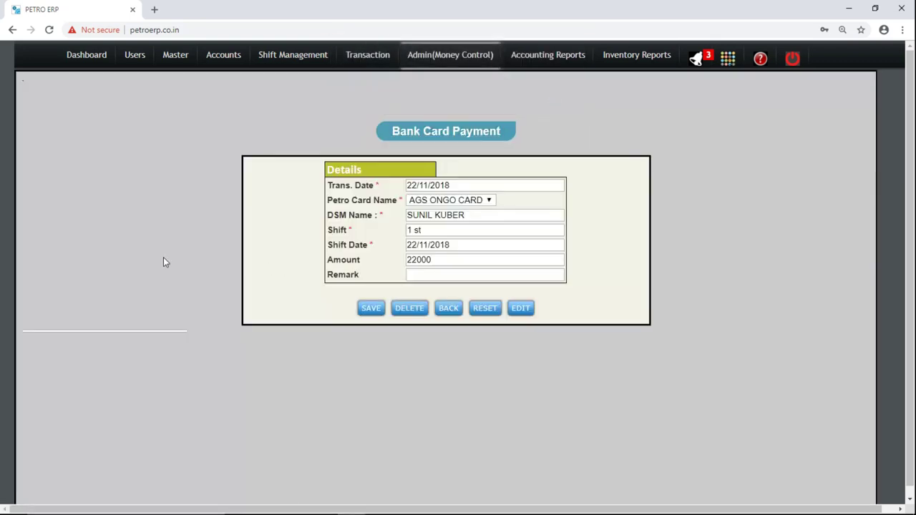
mouse_move(446, 55)
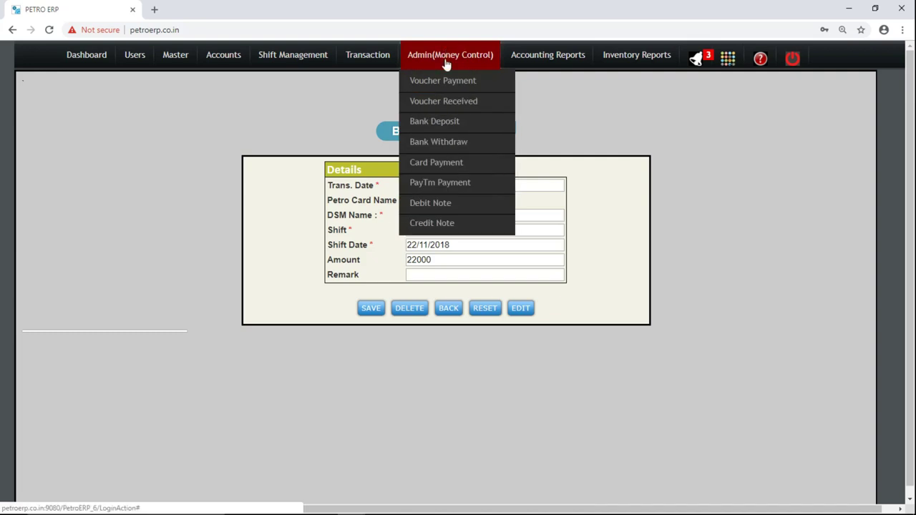
Start a PayTm Payment dated 22/11/2018 with payment name PayTm1.
click(446, 185)
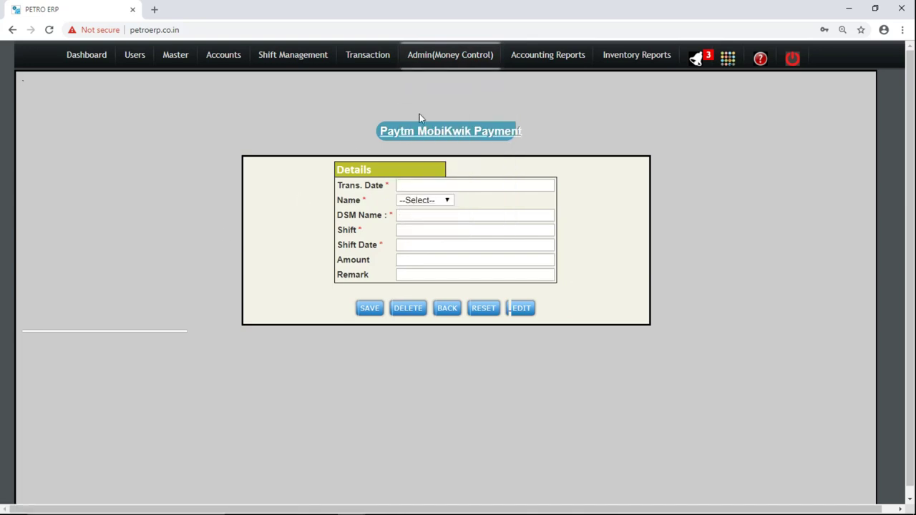
mouse_move(244, 62)
click(450, 186)
key(Return)
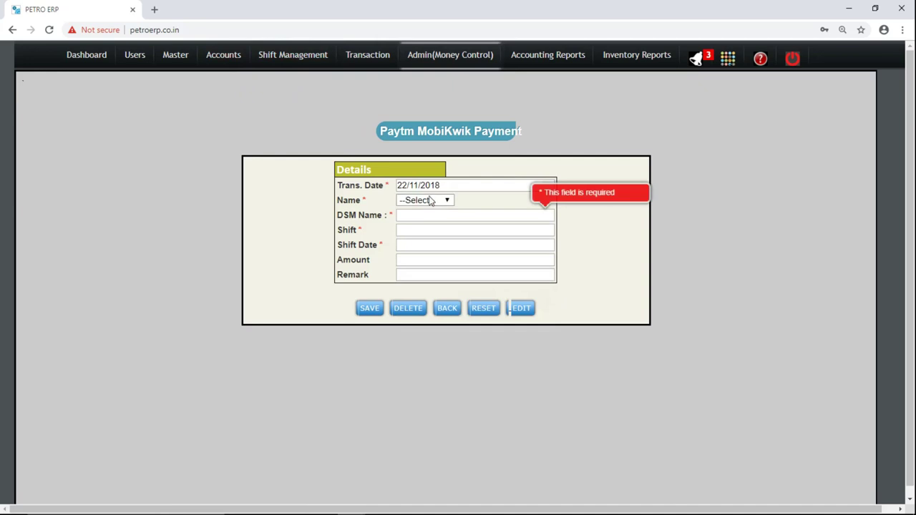
click(430, 201)
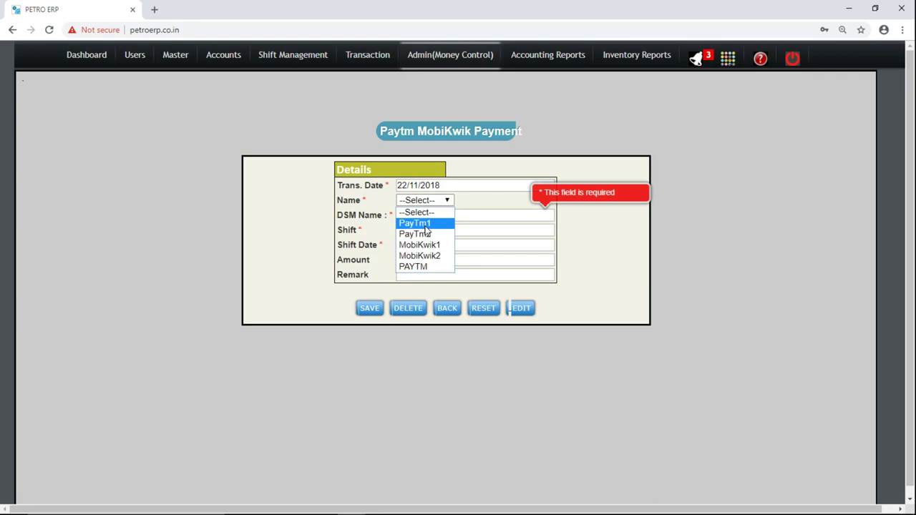
click(426, 226)
Fill in the second suggested DSM name, shift 1 st, and shift date 22/11/2018.
click(442, 216)
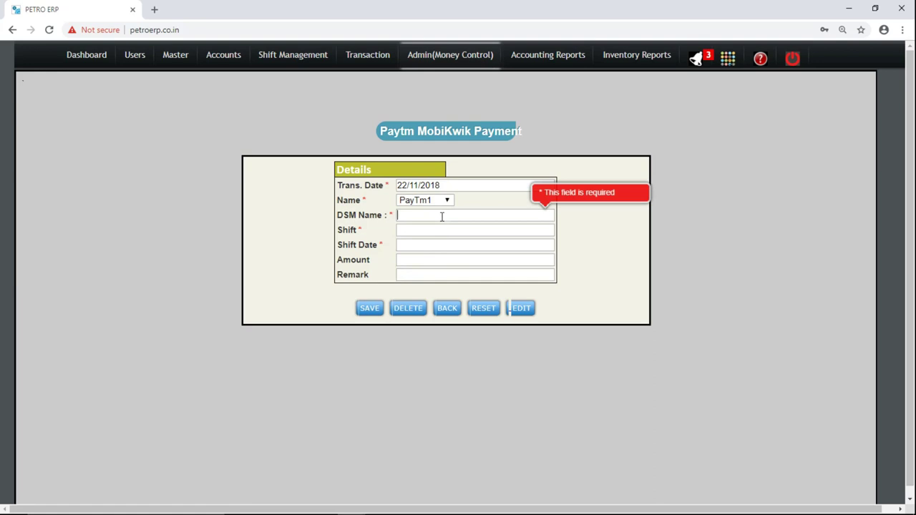
text(a)
key(BackSpace)
text(s)
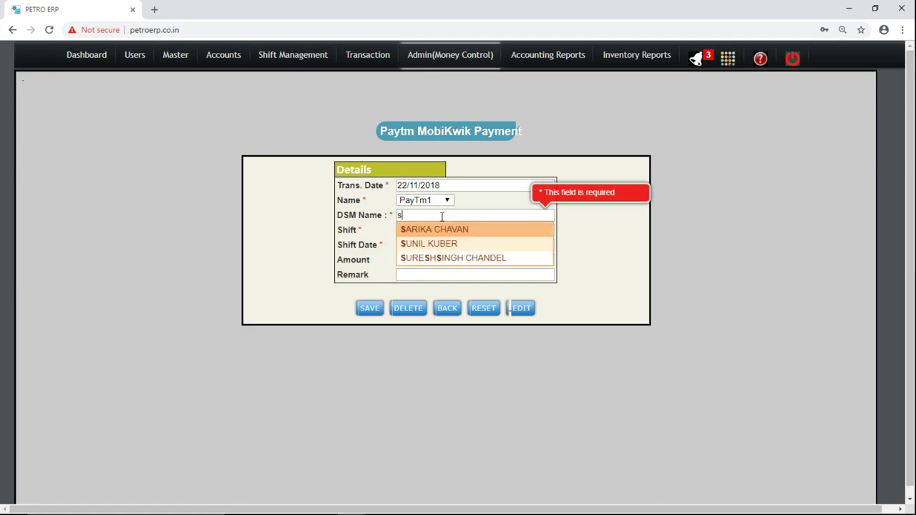
key(Down)
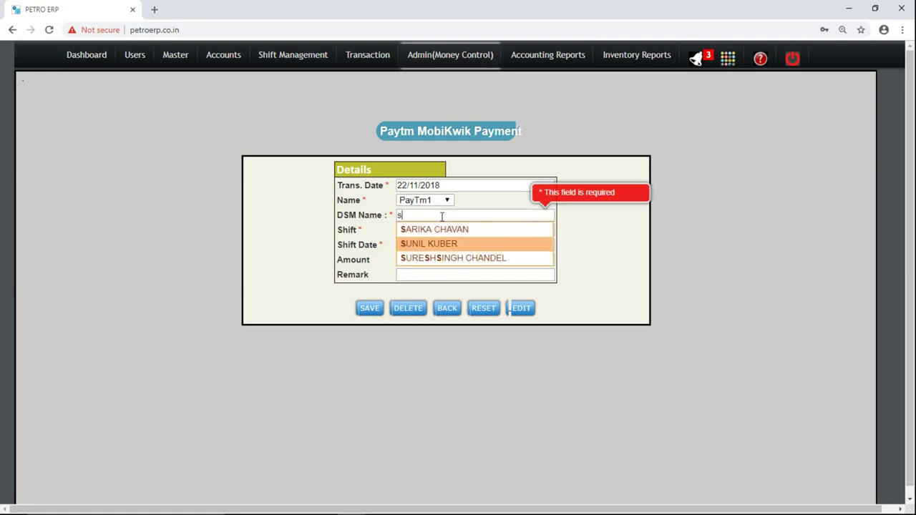
key(Tab)
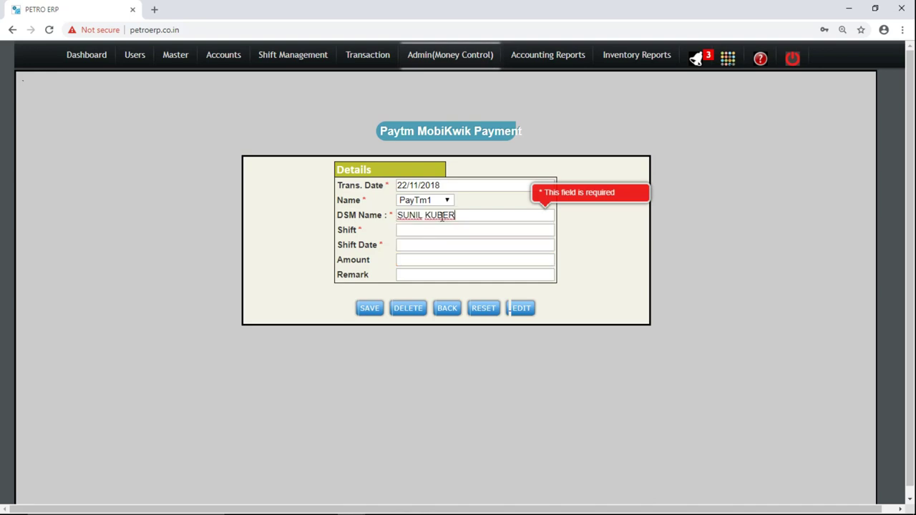
text(1)
key(Down)
key(Tab)
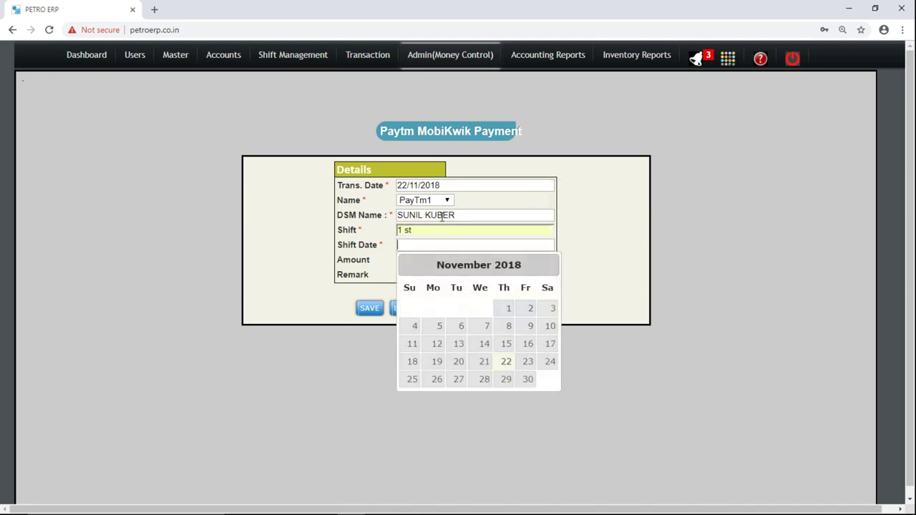
key(Return)
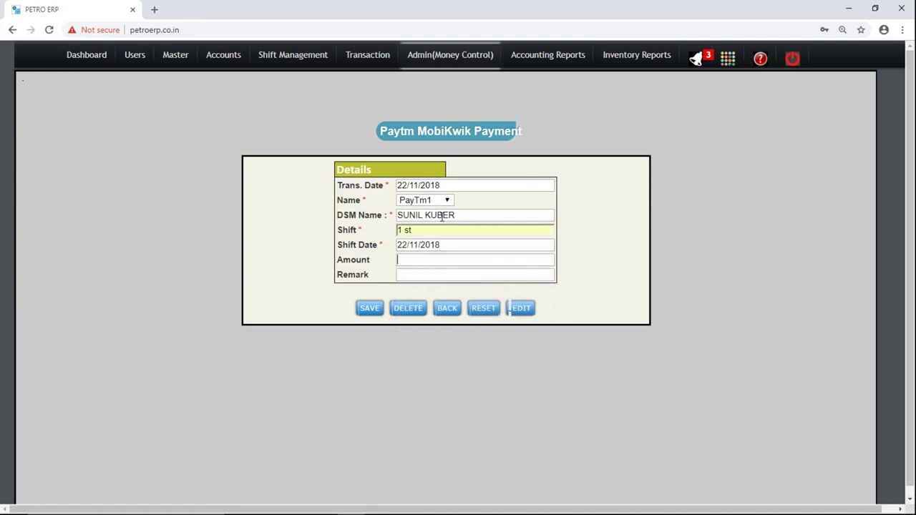
key(Tab)
Enter amount 2500 and save the PayTm payment.
text(300)
key(BackSpace)
key(BackSpace)
key(BackSpace)
text(2500)
key(Tab)
key(Tab)
double_click(429, 232)
click(319, 264)
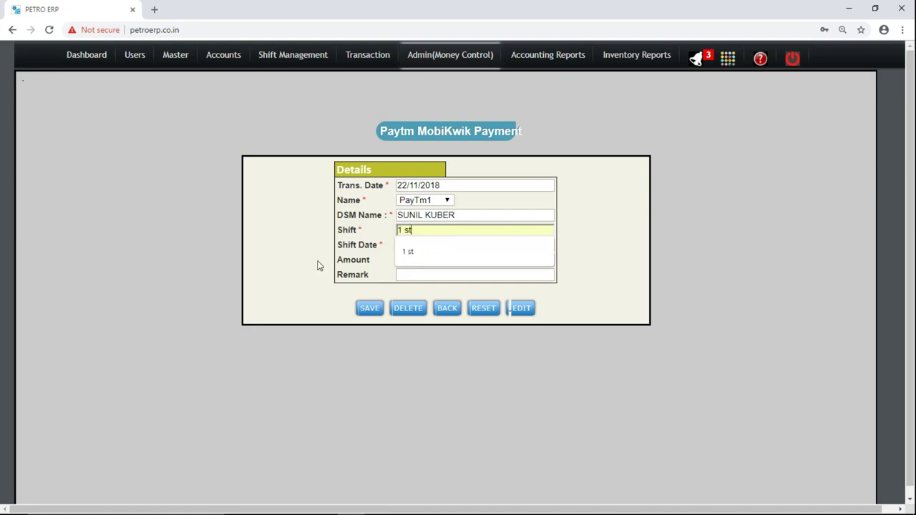
click(369, 308)
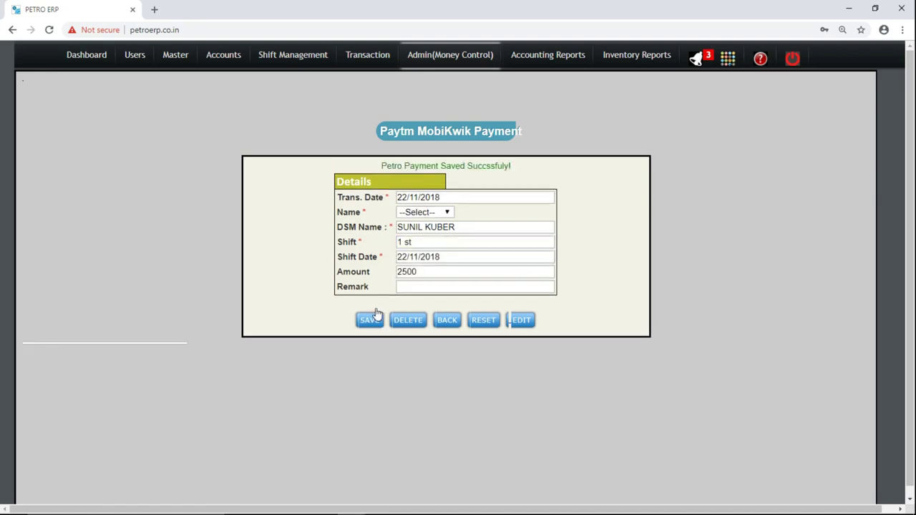
mouse_move(293, 65)
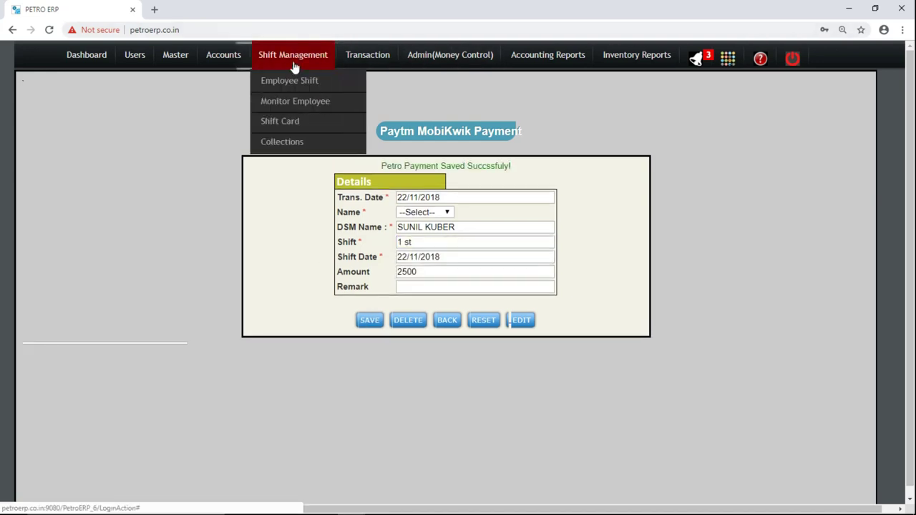
Load the Shift Card for the chosen employee and cashier, dated 22/11/2018, shift 1 st.
click(293, 121)
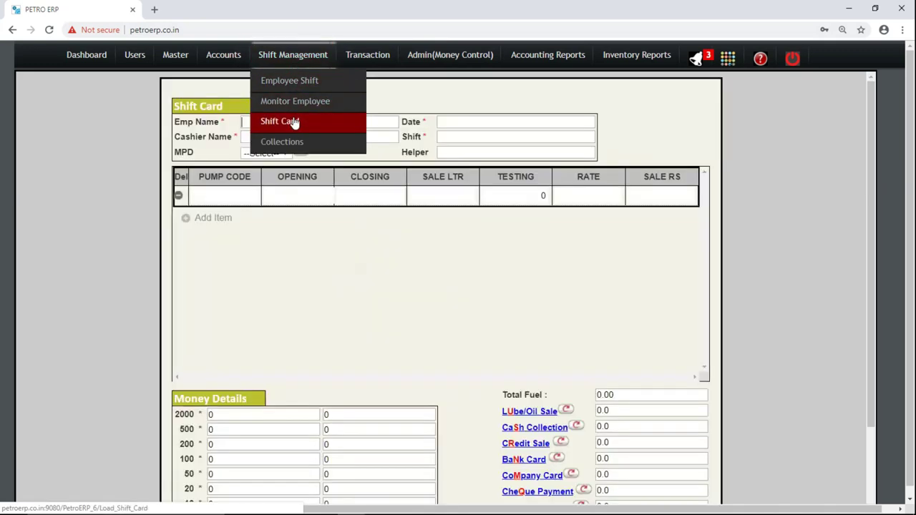
click(325, 122)
text(s)
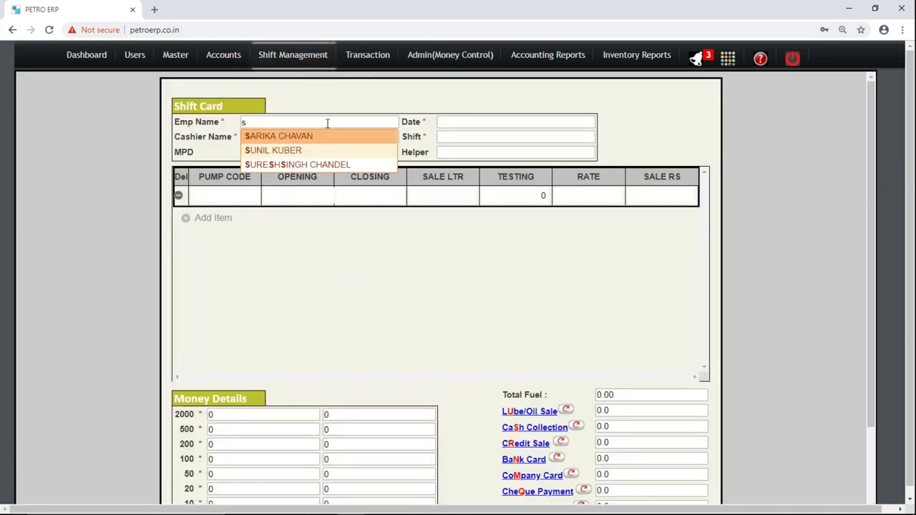
key(Down)
key(Return)
key(Tab)
key(Return)
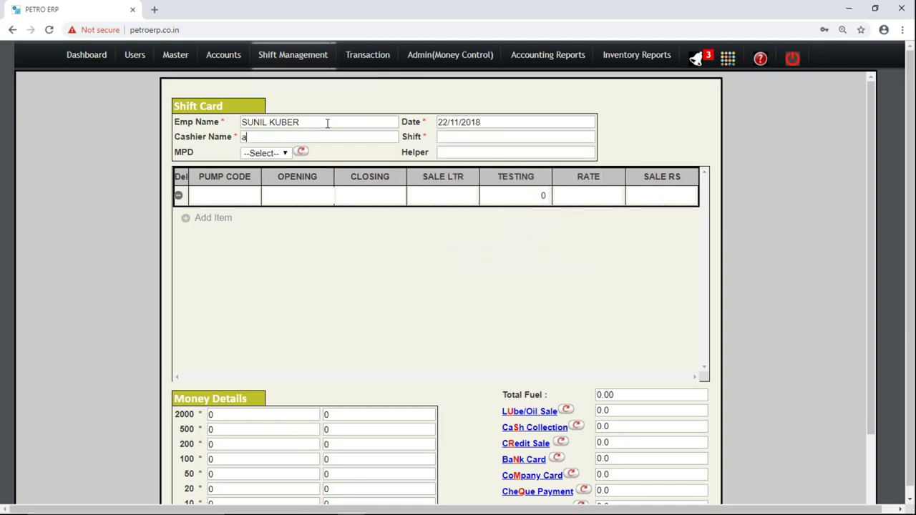
text(a)
key(Down)
key(Return)
key(Tab)
text(1 st)
key(Tab)
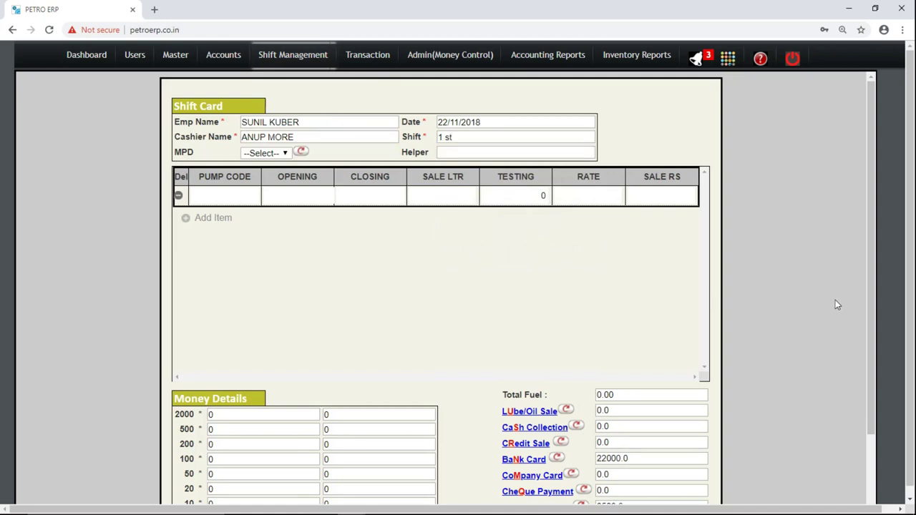
Confirm Bank Card 22000.0 and Paytm MobiKwik 2500.0, then bring up the Debit Note form.
drag(875, 321, 873, 372)
double_click(609, 396)
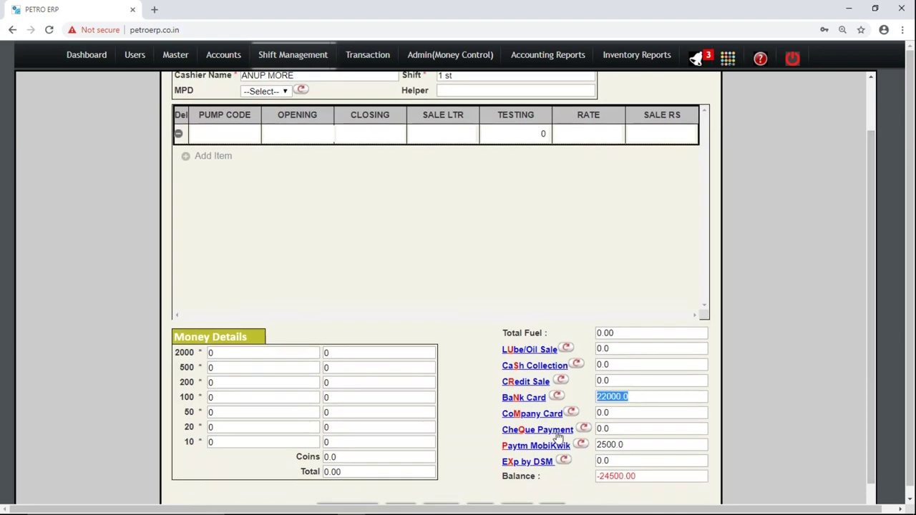
double_click(604, 445)
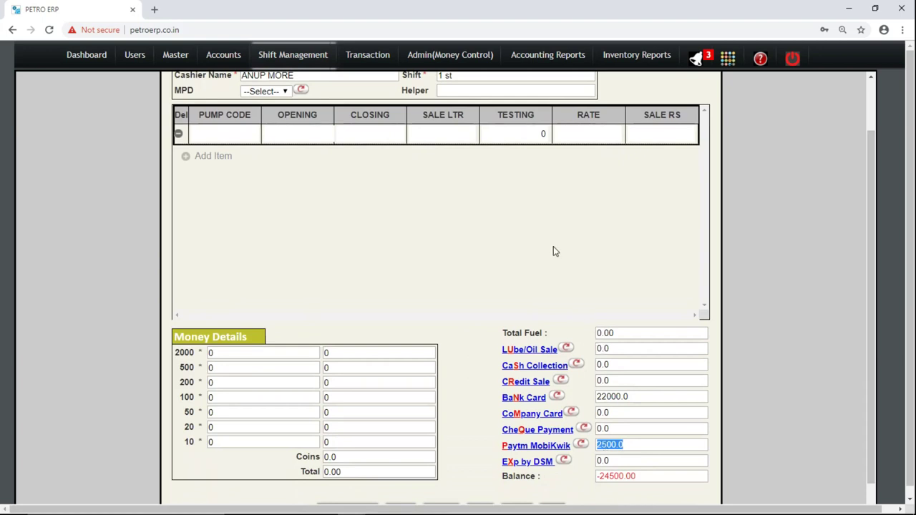
mouse_move(414, 55)
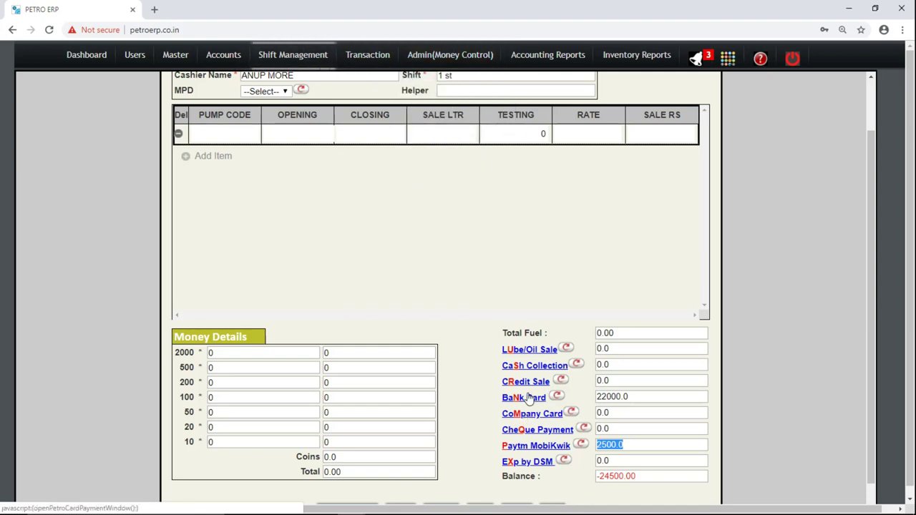
click(527, 396)
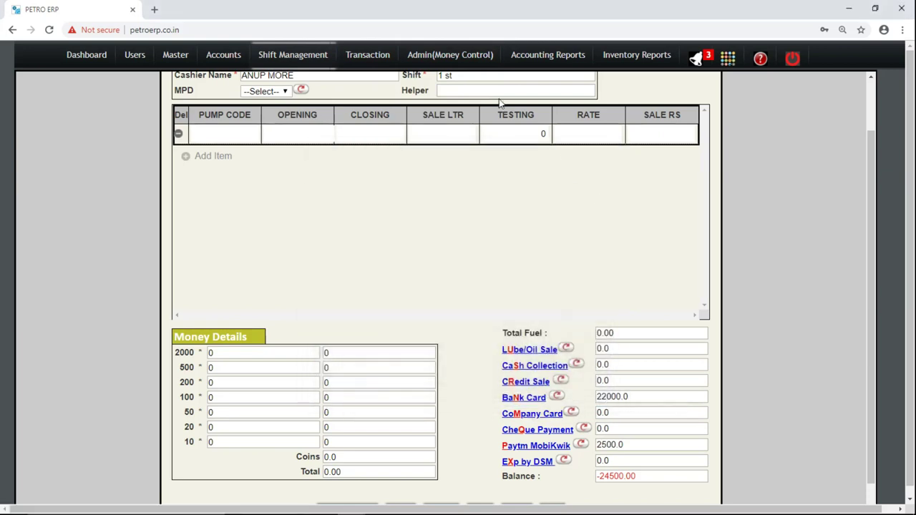
mouse_move(463, 60)
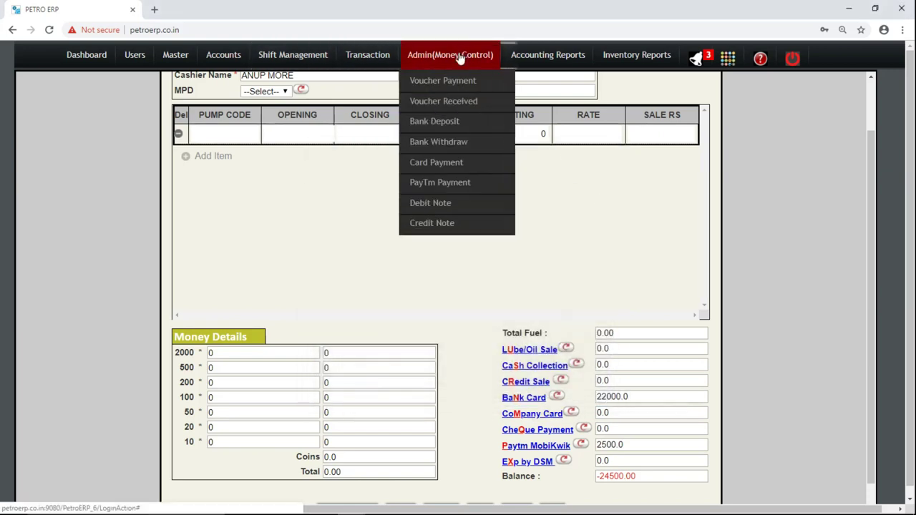
click(469, 206)
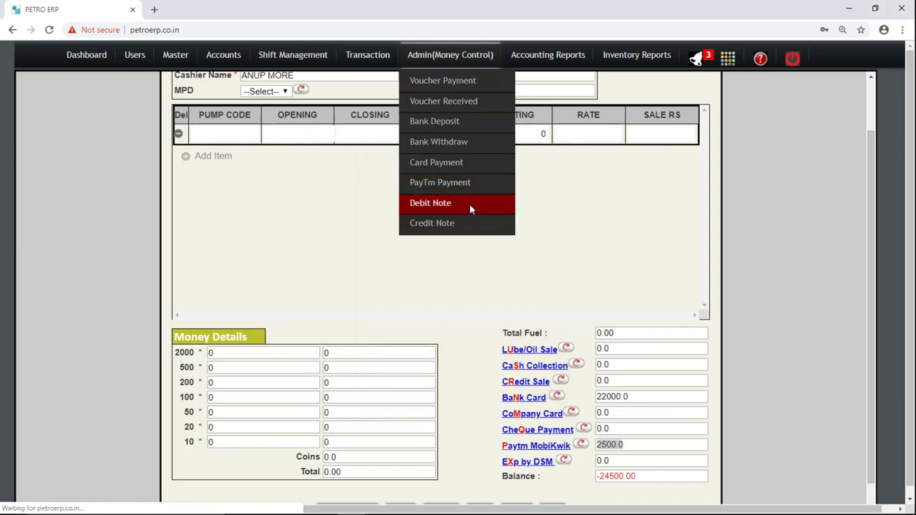
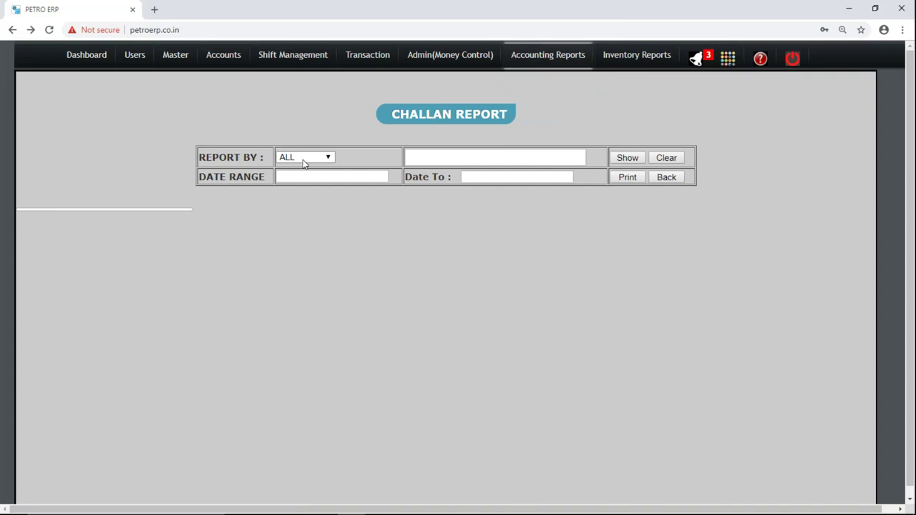
Set the Challan Report filter to cust_name and enter the customer's name.
click(303, 159)
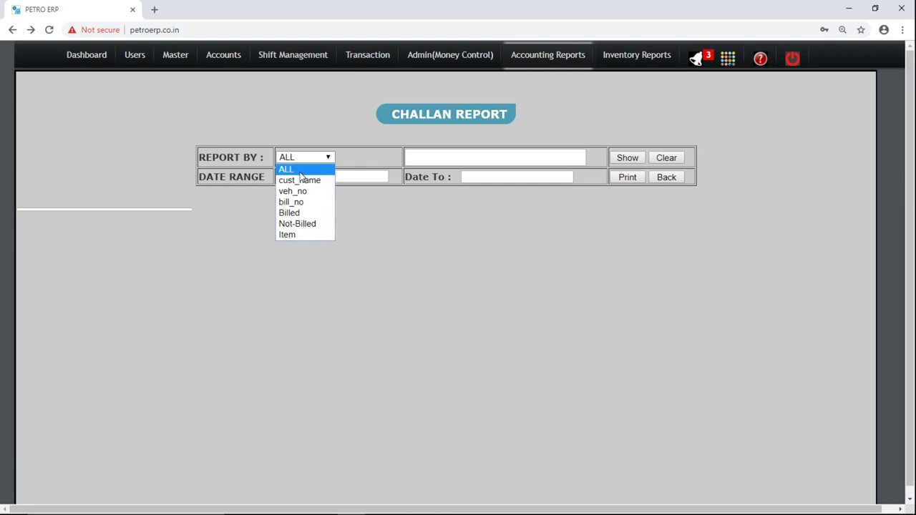
click(300, 173)
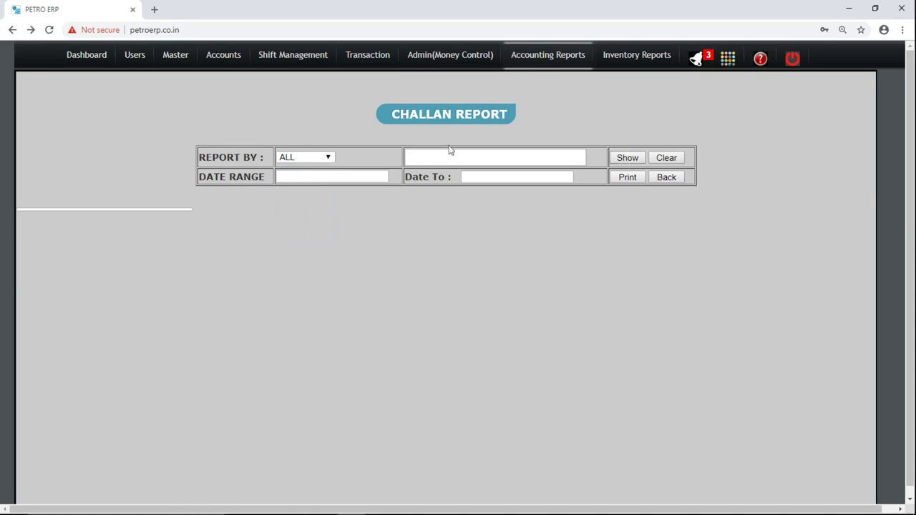
click(326, 158)
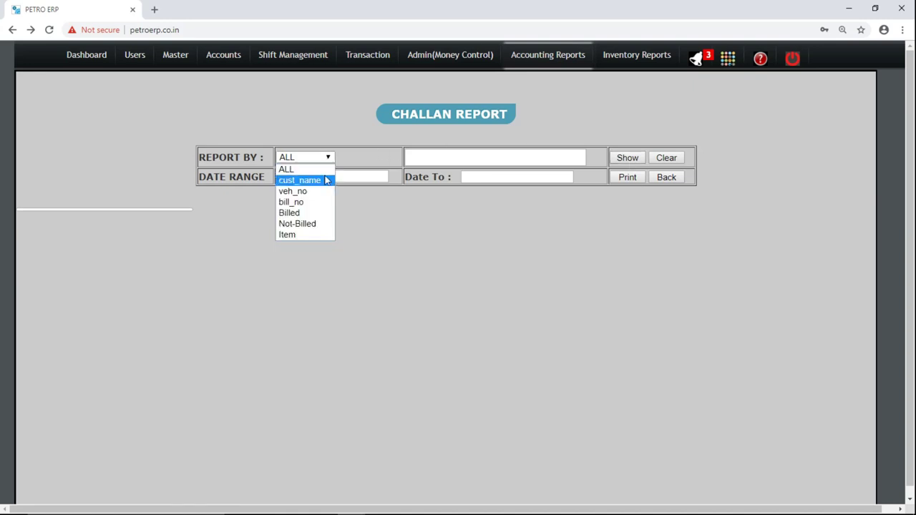
click(325, 179)
text(nita travel)
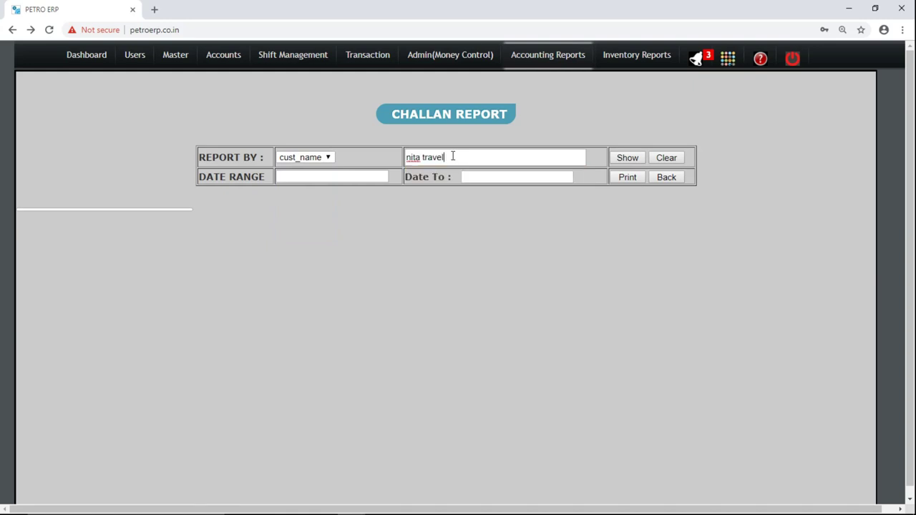
Set the date range 01/11/2018 to 22/11/2018 and show the challan report.
click(358, 179)
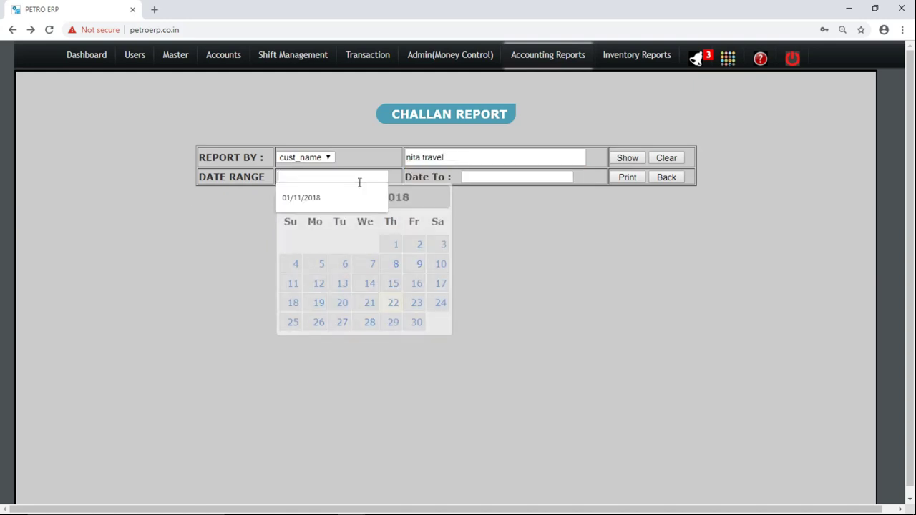
click(396, 245)
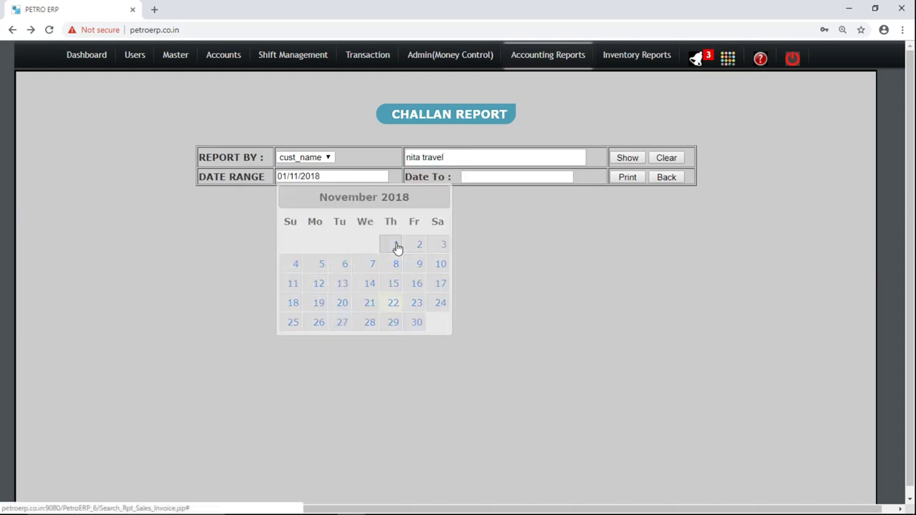
click(525, 176)
click(580, 306)
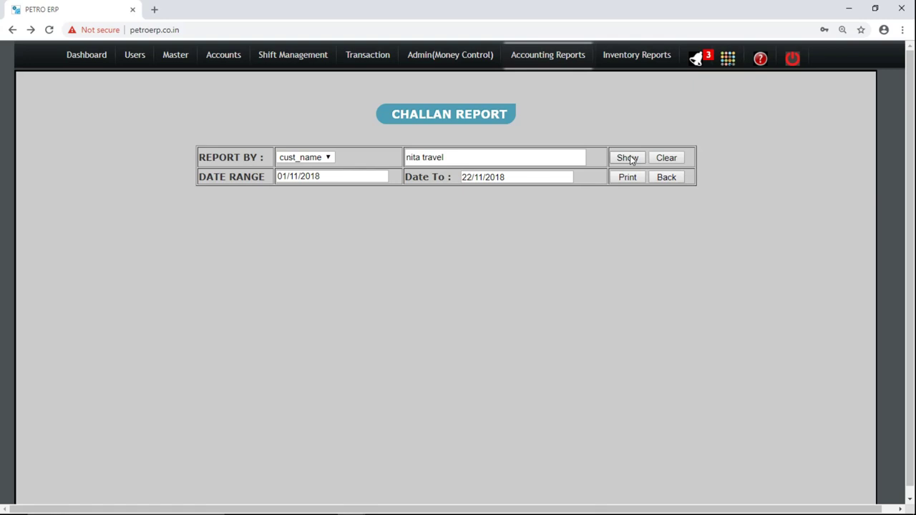
click(637, 161)
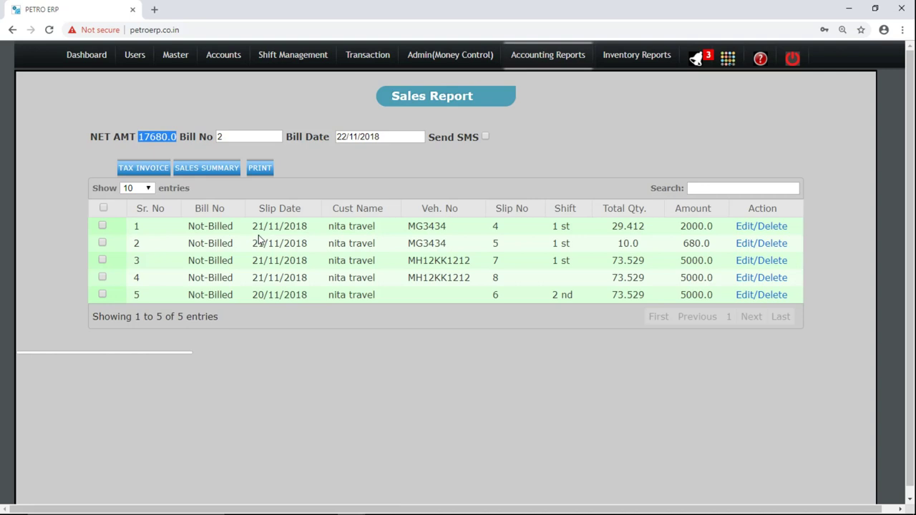
Check all five unbilled challans with the select-all box in the Sales Report.
click(104, 208)
drag(324, 233, 373, 230)
click(379, 231)
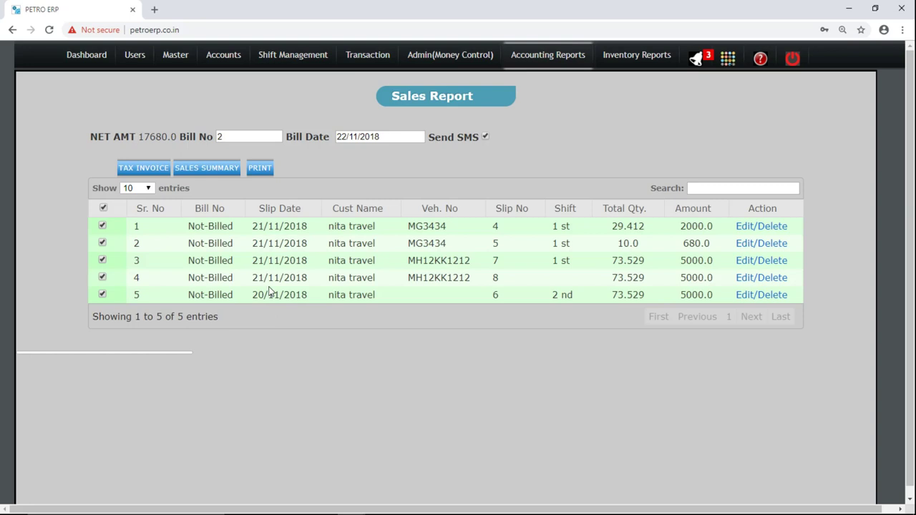
Create the tax invoice, skip printing, and review the dealer name, address and contact header.
click(161, 176)
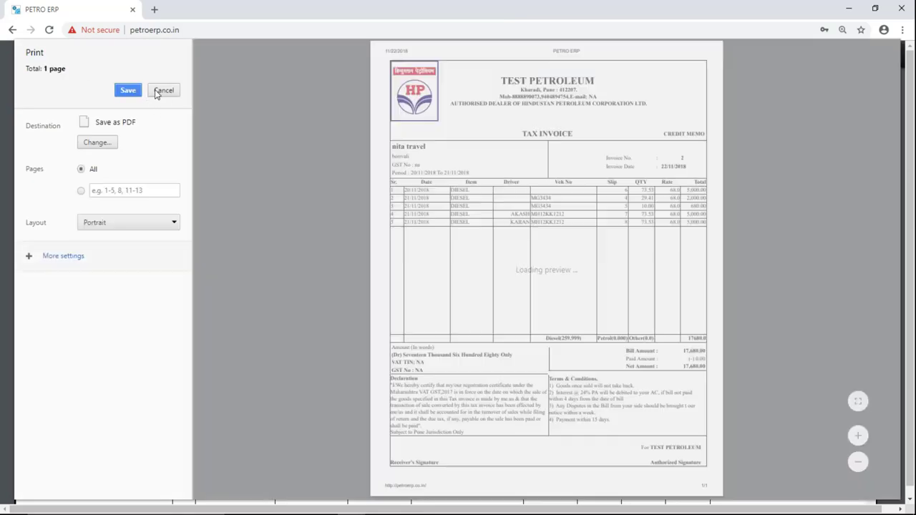
click(159, 92)
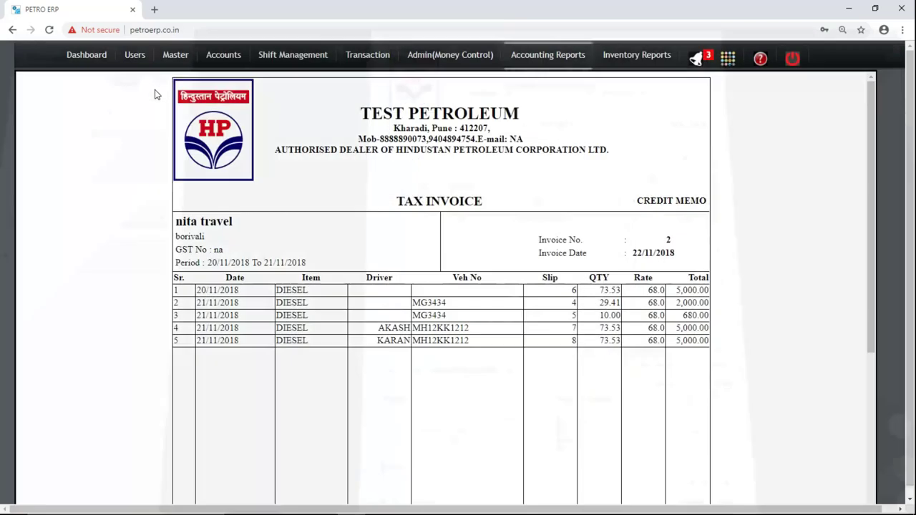
drag(360, 108, 582, 150)
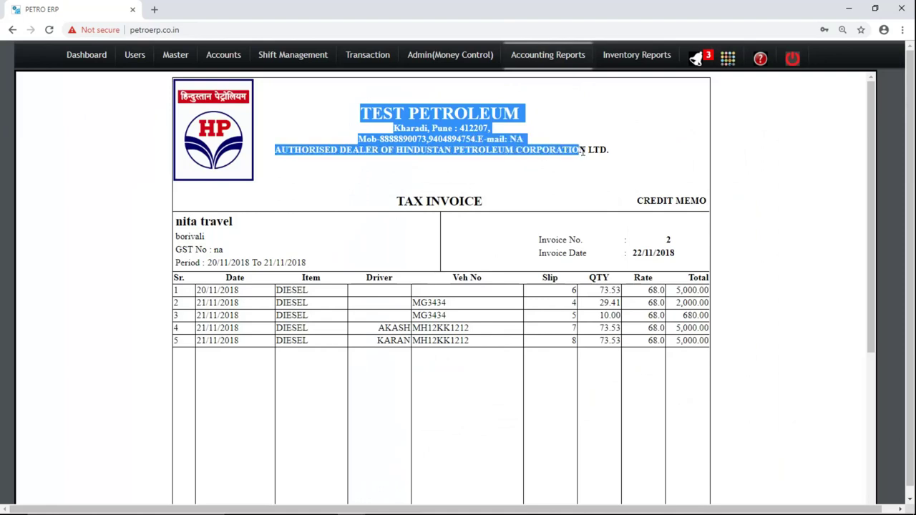
click(620, 159)
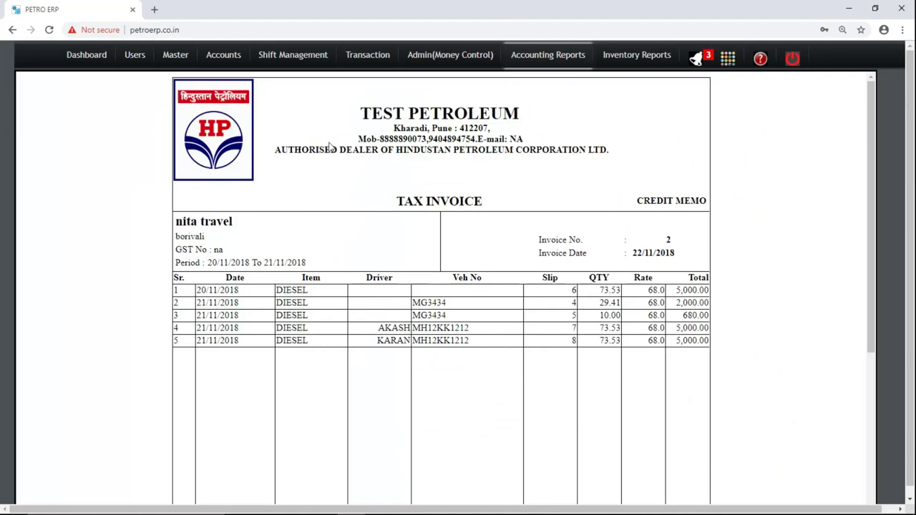
drag(326, 149, 587, 151)
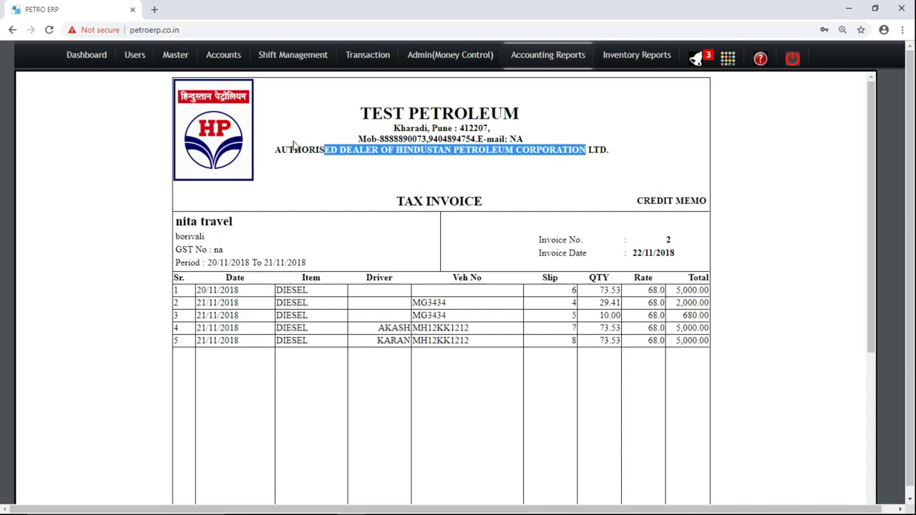
Check the invoice's customer name, location, GST number and billing period dates.
drag(181, 221, 230, 221)
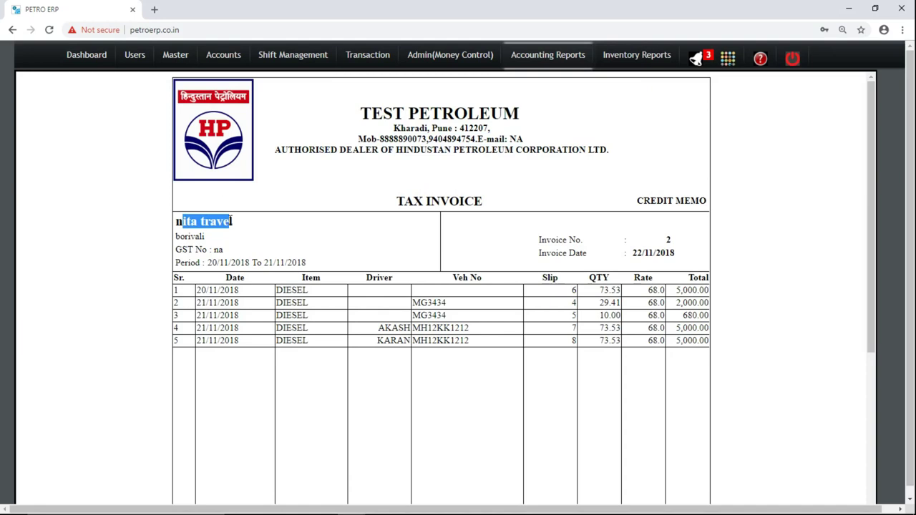
double_click(190, 237)
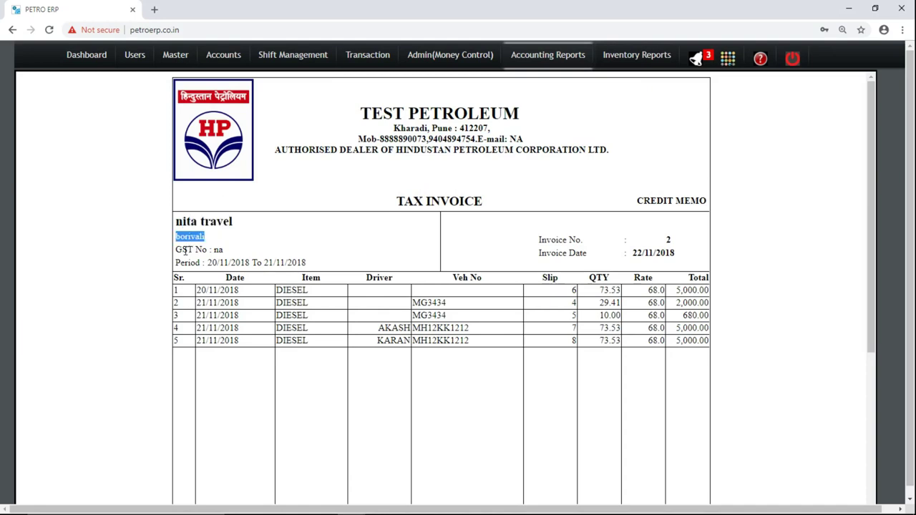
drag(185, 250, 229, 254)
click(225, 253)
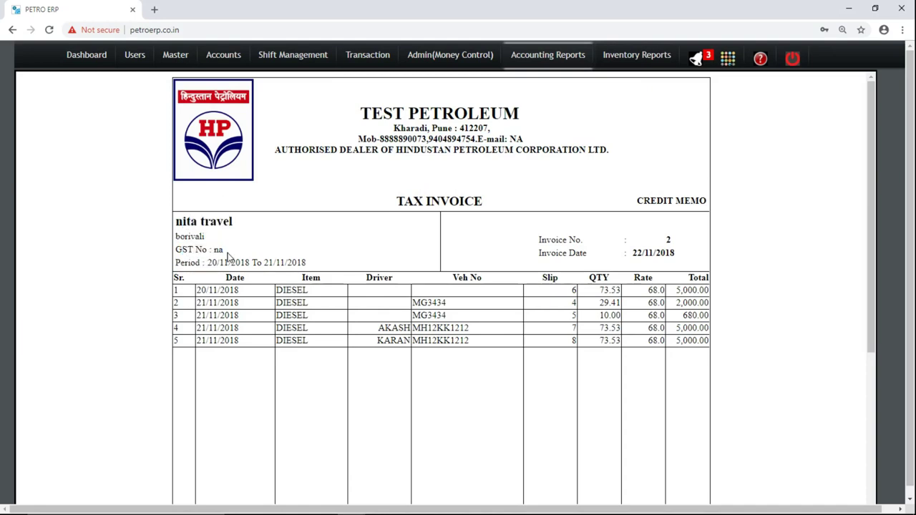
drag(211, 260, 325, 265)
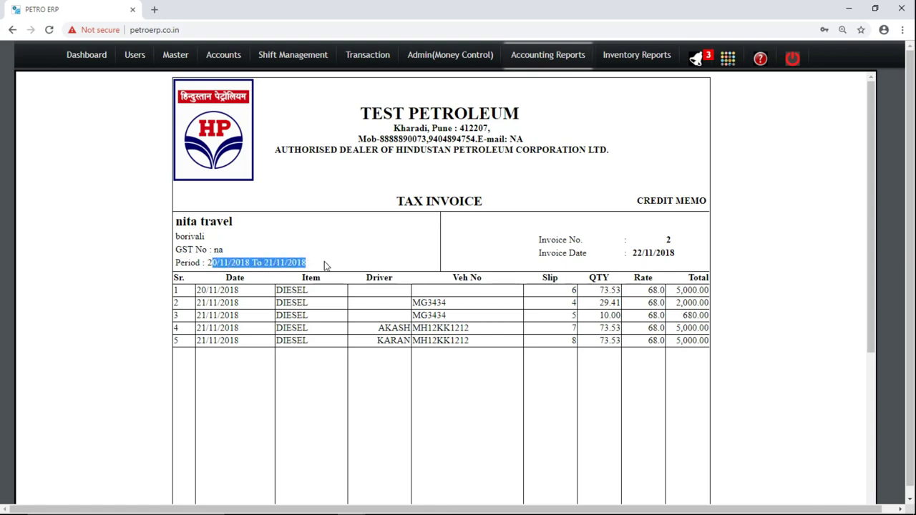
click(326, 266)
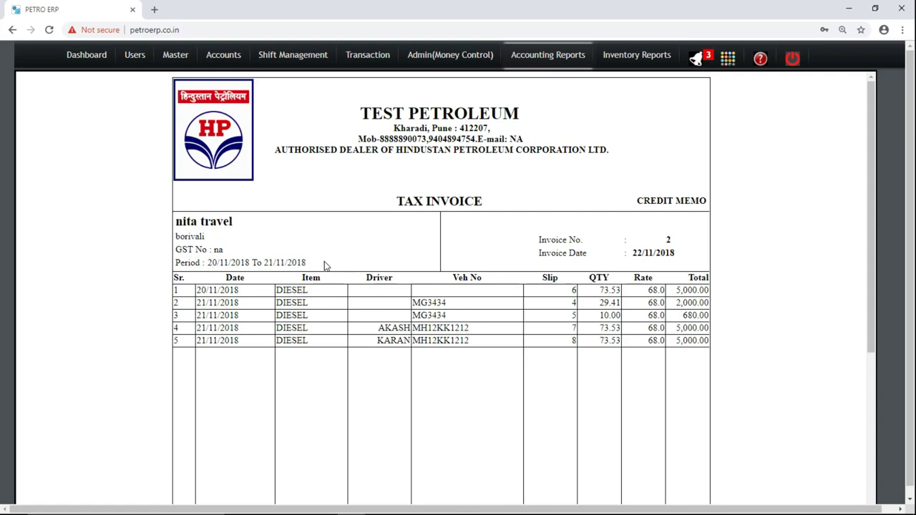
Check Invoice No. 2, the invoice date, and row 5's date 21/11/2018.
drag(558, 246, 547, 244)
triple_click(547, 243)
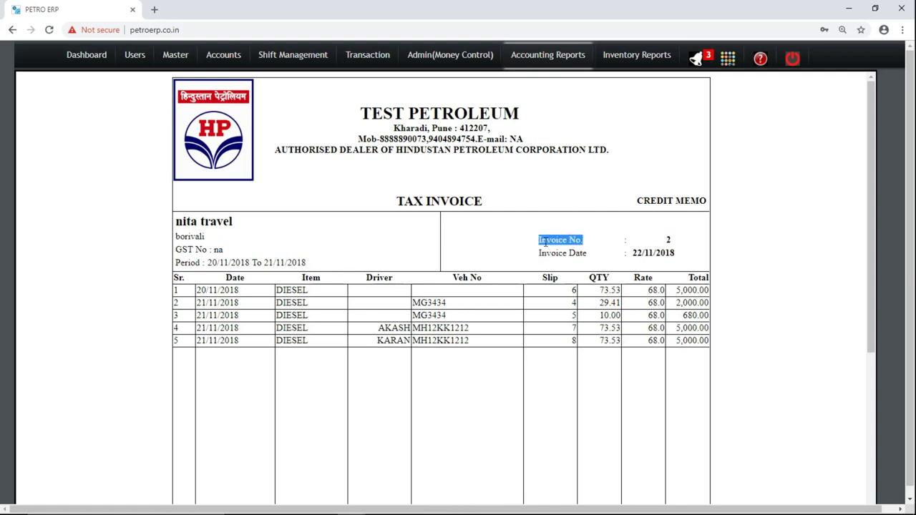
click(668, 239)
double_click(668, 239)
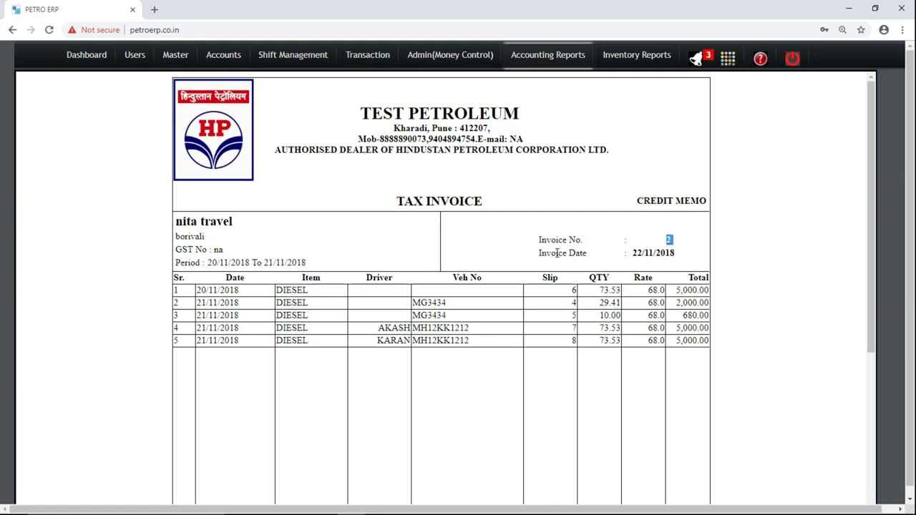
triple_click(557, 253)
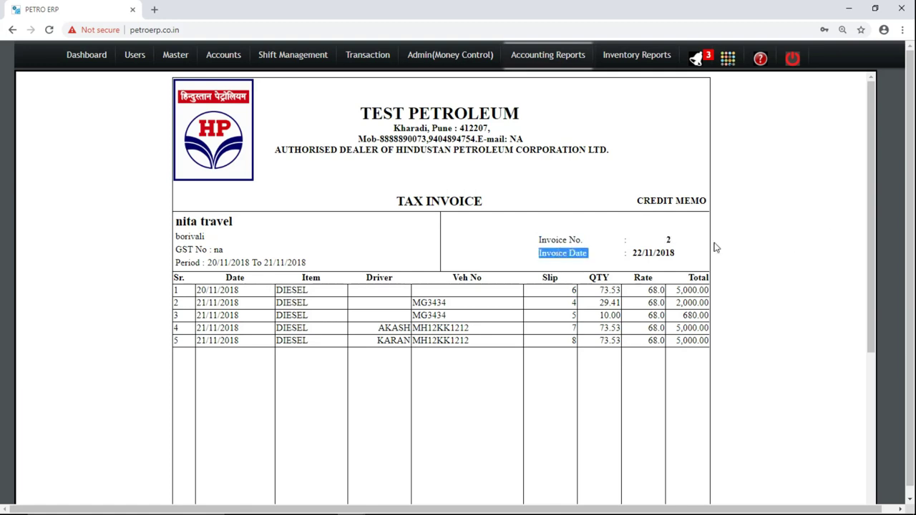
double_click(229, 341)
click(224, 341)
triple_click(223, 341)
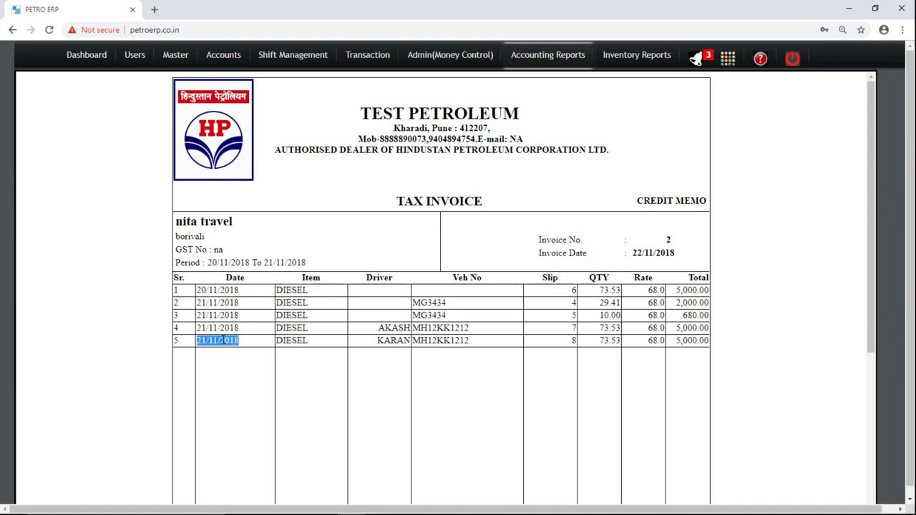
drag(223, 341, 581, 266)
drag(538, 240, 581, 271)
click(581, 271)
Review the five diesel line items, including row 1's date and row 4's slip number.
drag(874, 247, 878, 305)
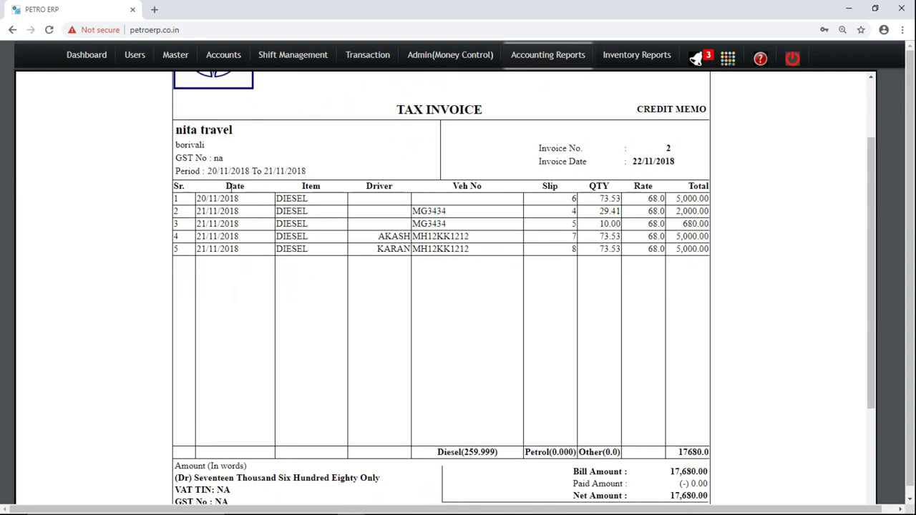
drag(231, 198, 328, 199)
click(327, 199)
drag(461, 205, 467, 243)
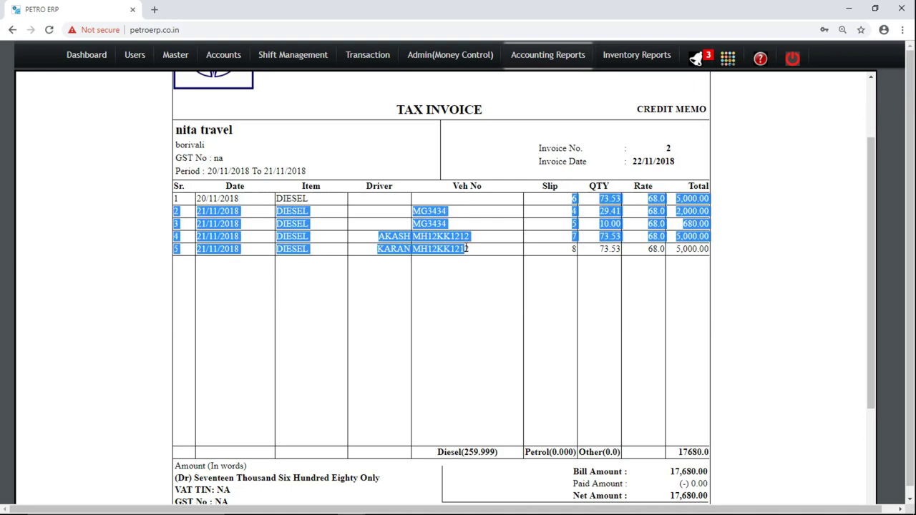
click(464, 185)
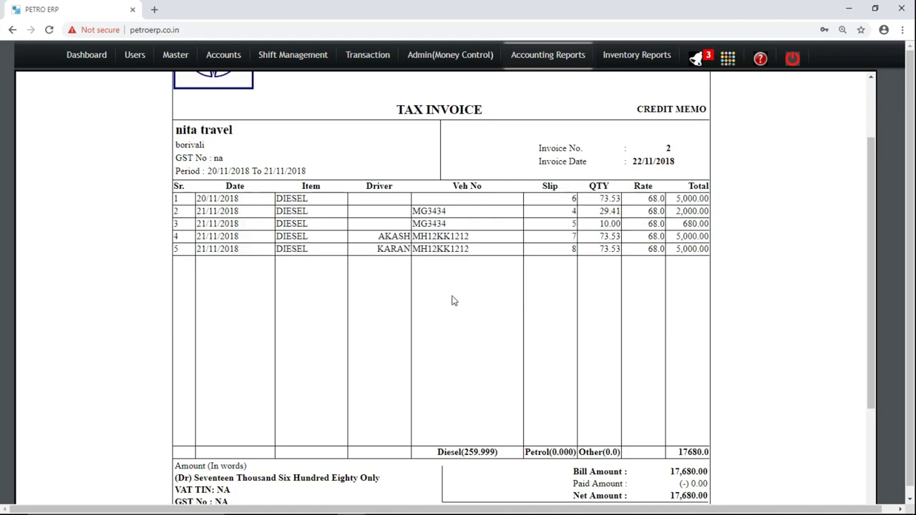
drag(573, 236, 544, 239)
click(556, 286)
Check the footer total 17680.0 and net amount 17,680.00 at the invoice bottom.
drag(873, 319, 873, 366)
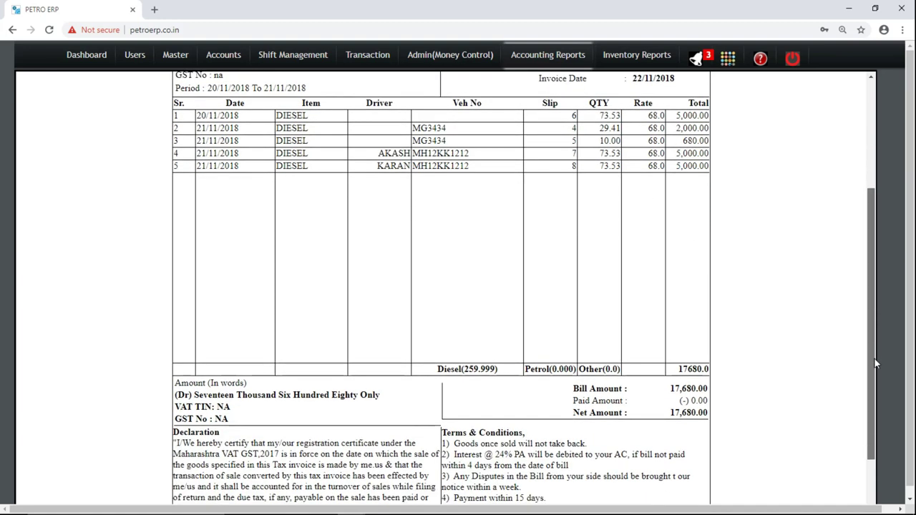
double_click(687, 368)
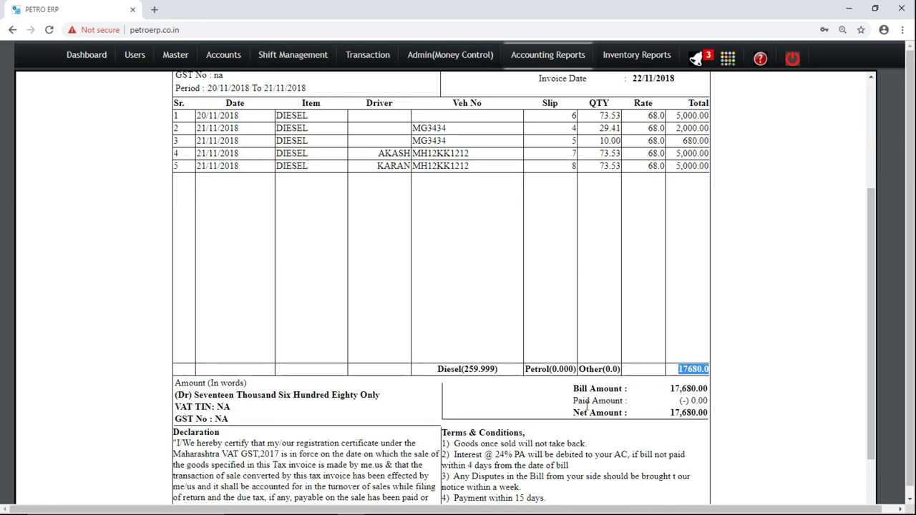
double_click(685, 413)
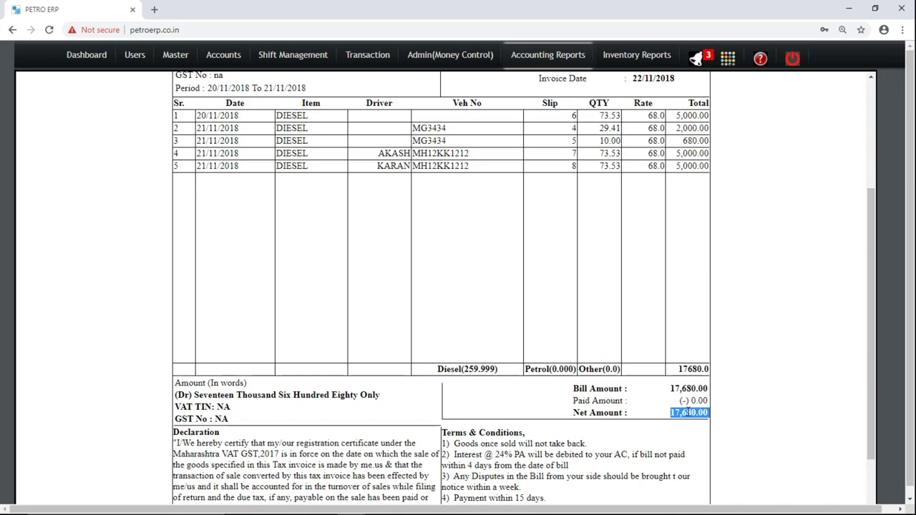
mouse_move(869, 319)
mouse_down()
mouse_move(873, 203)
mouse_move(874, 313)
mouse_up()
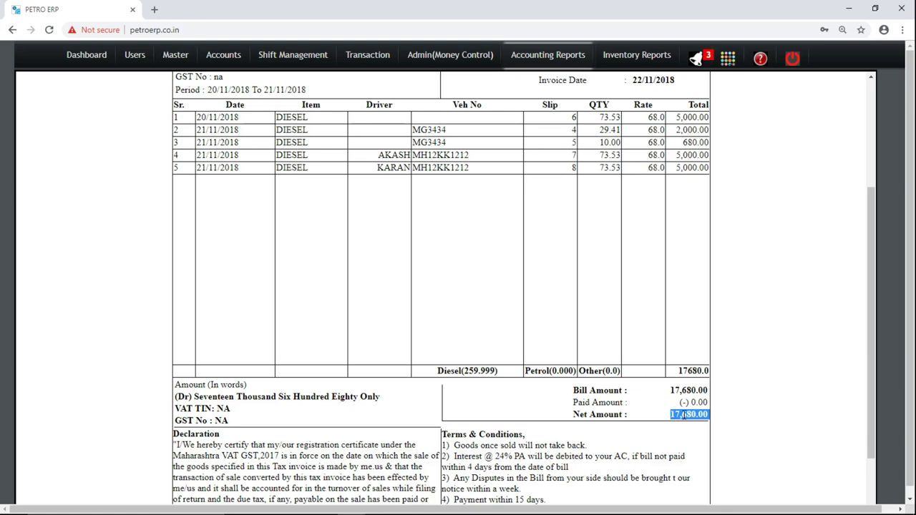
scroll(873, 433, down, 1)
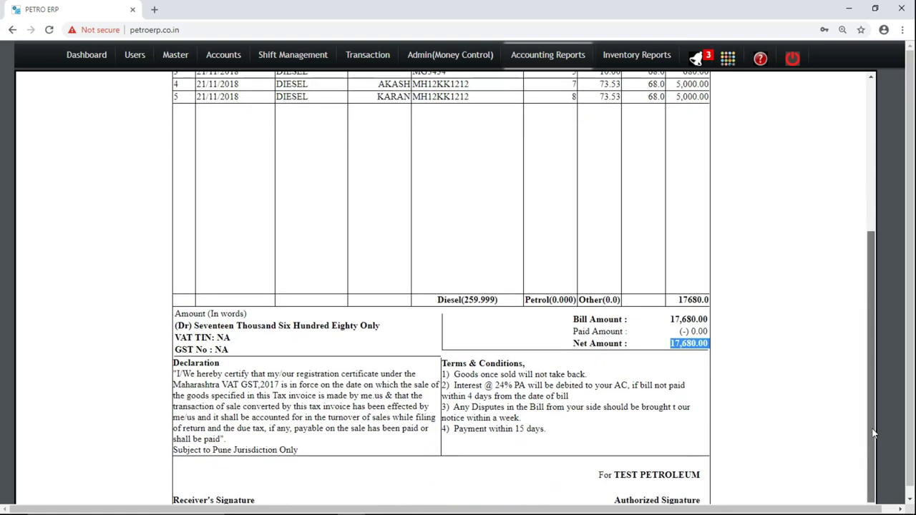
drag(873, 433, 874, 166)
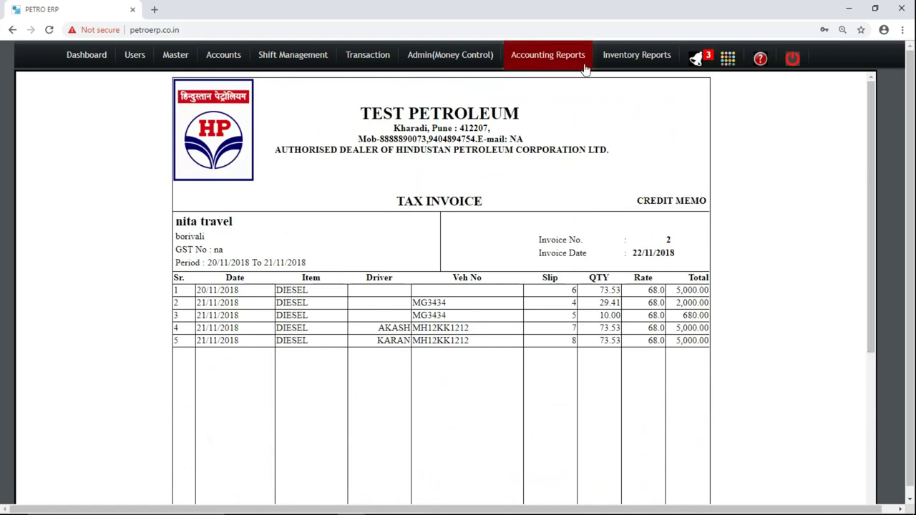
Show the Bills Report filtered by cust_name for the customer.
mouse_move(565, 59)
click(549, 110)
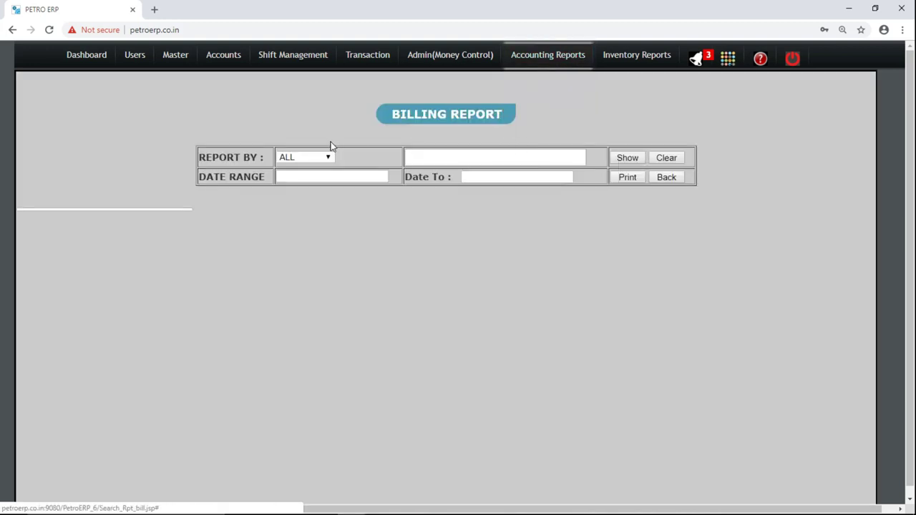
click(323, 159)
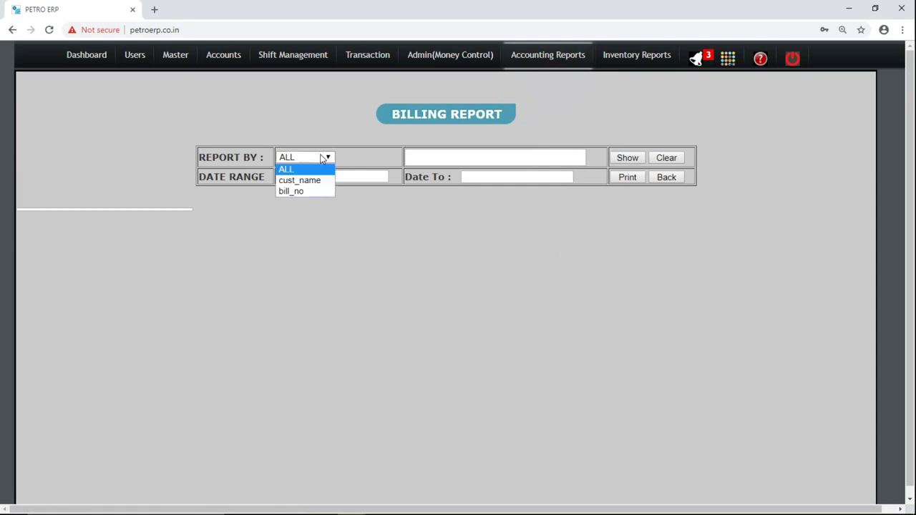
click(317, 144)
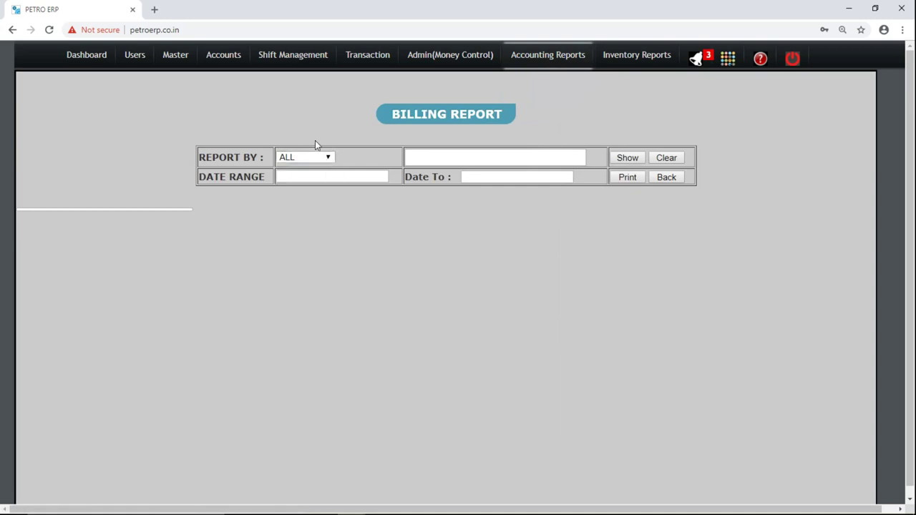
click(315, 158)
click(312, 181)
click(442, 159)
text(ni)
key(Return)
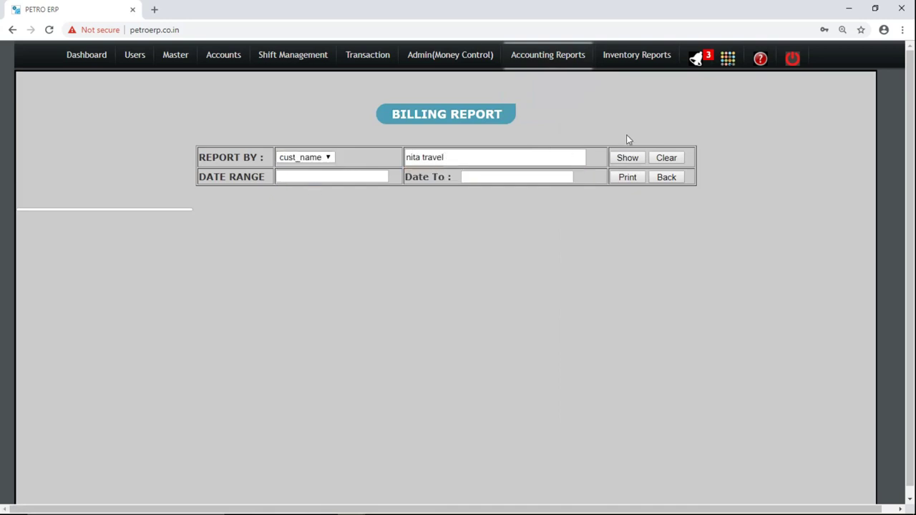
click(627, 158)
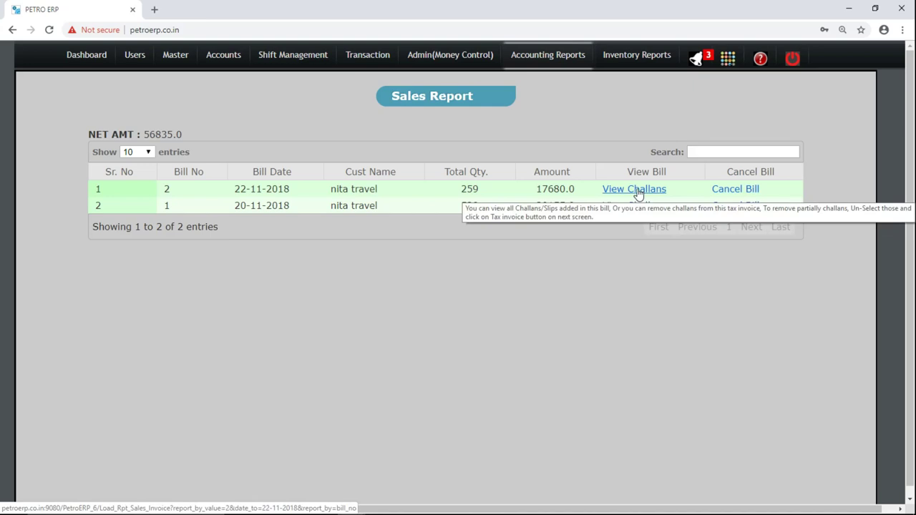
View bill 2's challans and select all five slips.
click(636, 190)
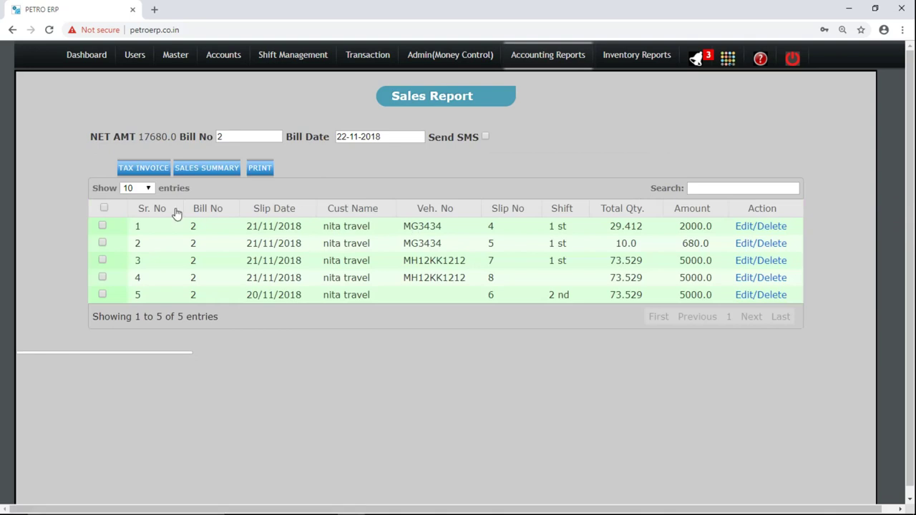
click(104, 209)
mouse_move(549, 56)
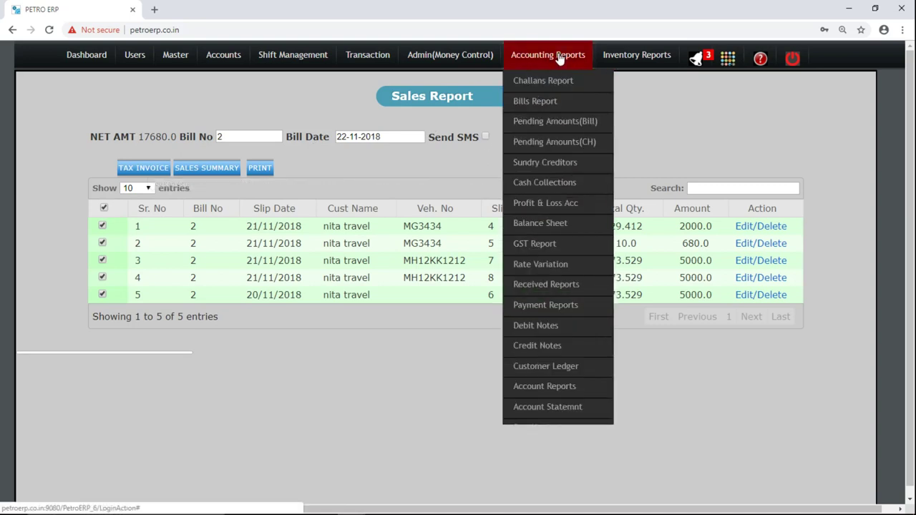
Check the Pending Amounts(Bill) balance of 53355.0, then open Pending Amounts(CH).
click(560, 133)
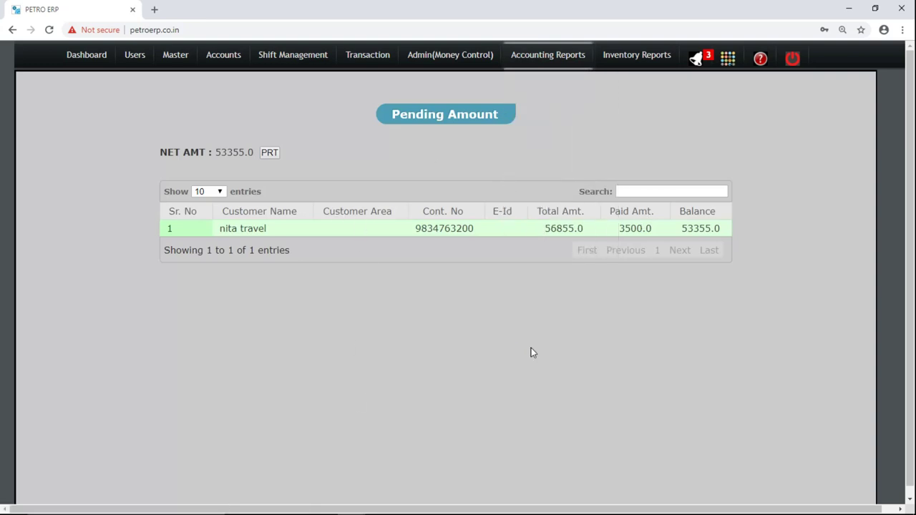
mouse_move(566, 75)
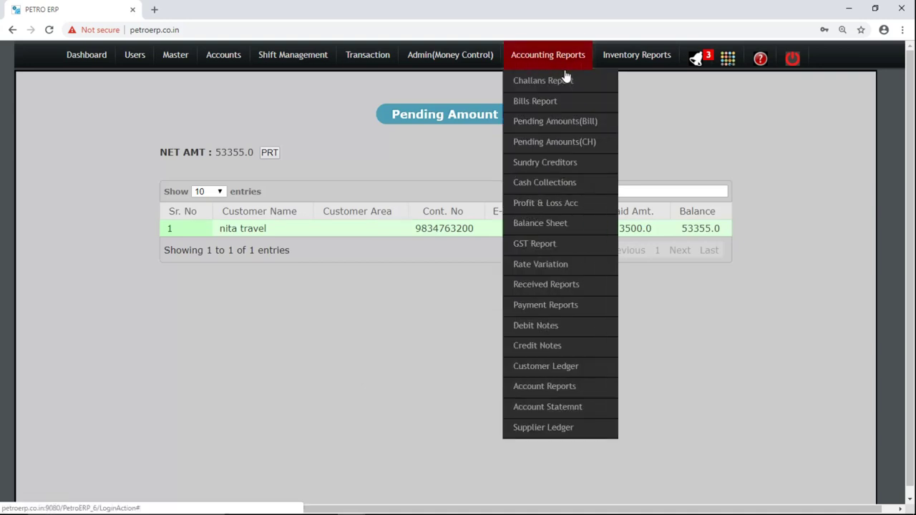
click(570, 148)
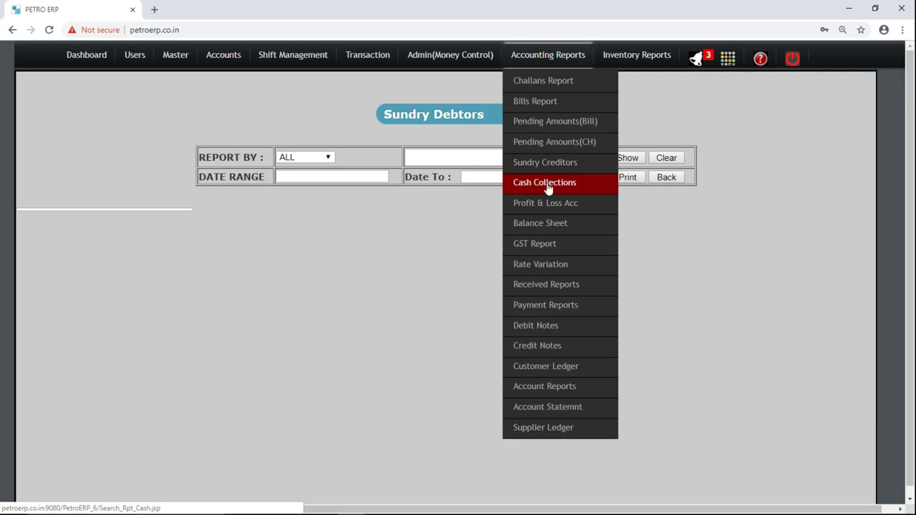
Run the Daily Cash Collection report from 21/11/2018 to 22/11/2018.
click(549, 185)
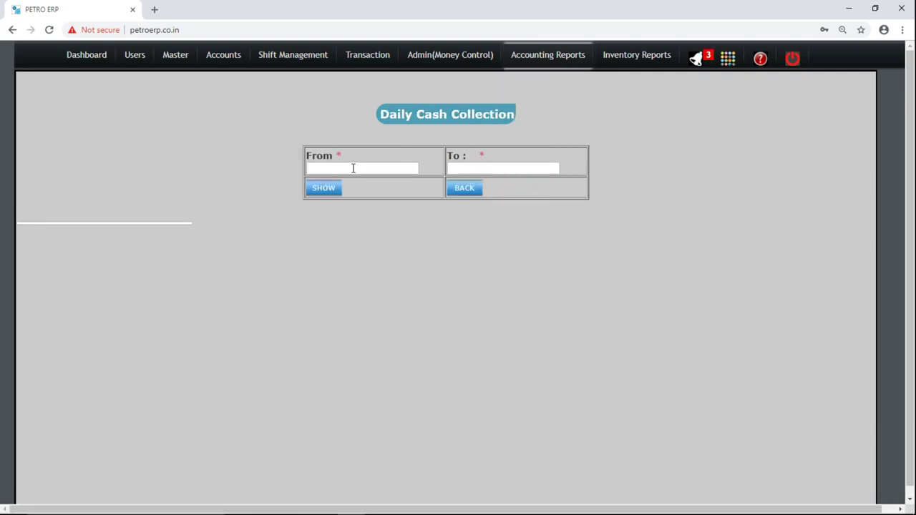
click(353, 168)
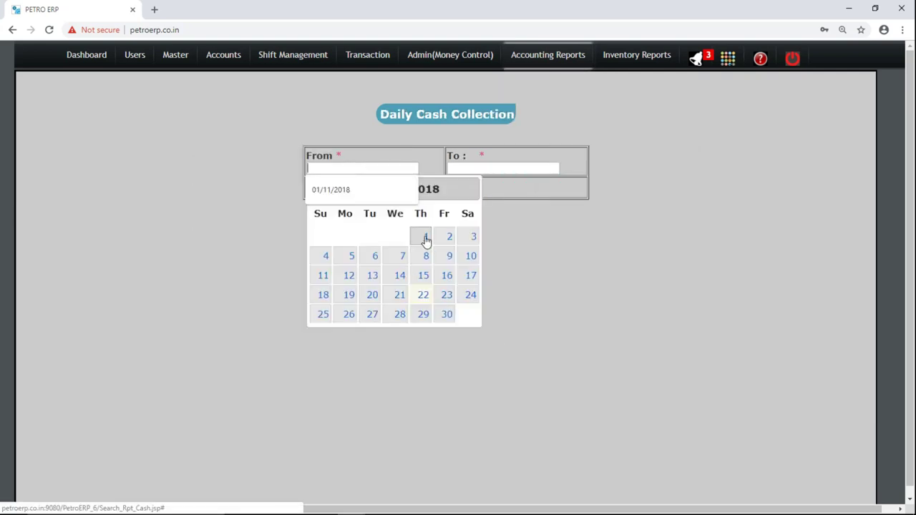
click(425, 238)
click(356, 168)
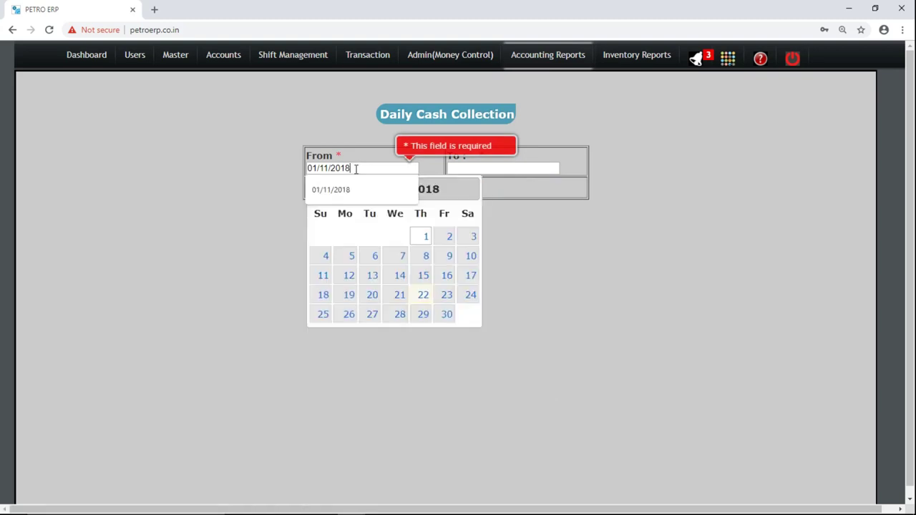
click(414, 295)
click(379, 169)
click(399, 295)
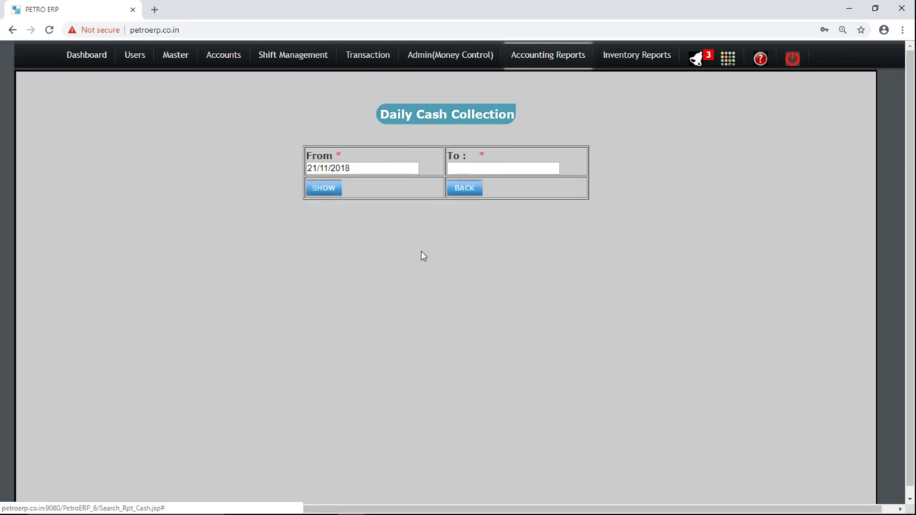
click(499, 167)
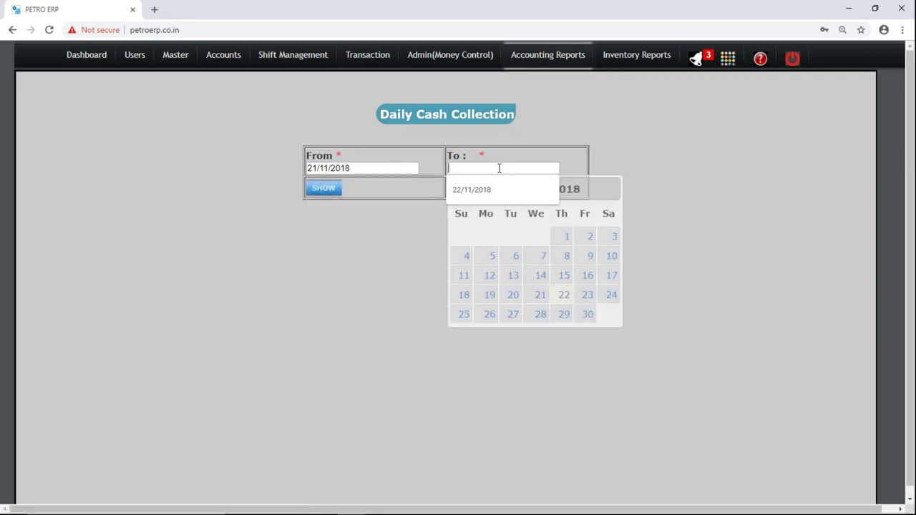
click(564, 295)
click(324, 189)
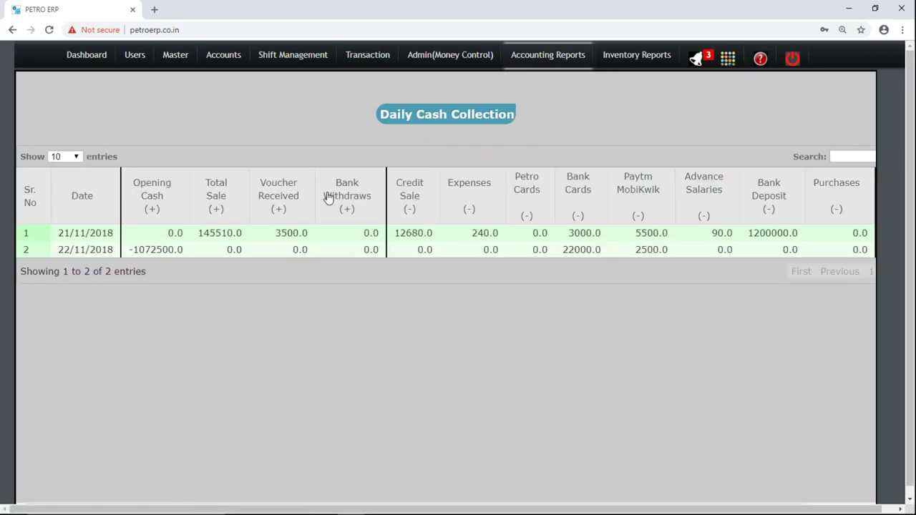
Check 21/11/2018's opening cash 0.0, total sale 145510.0, voucher 3500.0 and withdrawals 0.0.
double_click(74, 230)
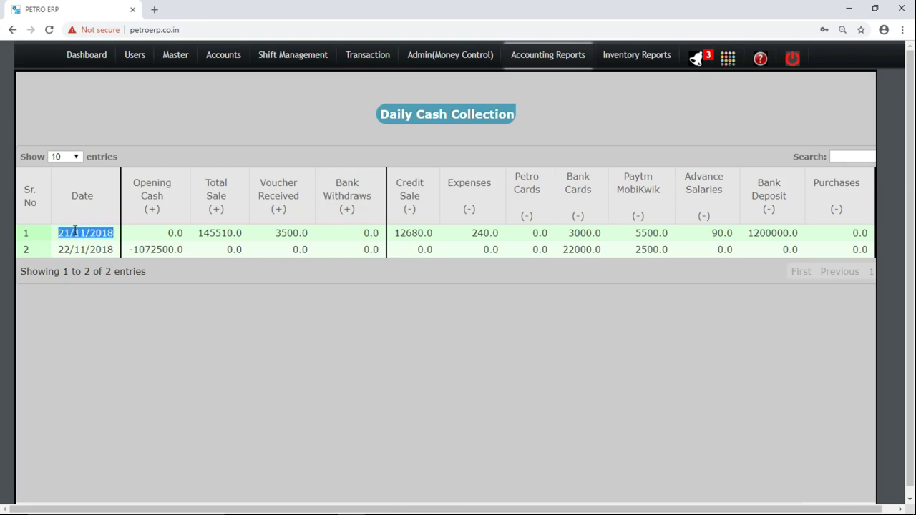
double_click(170, 233)
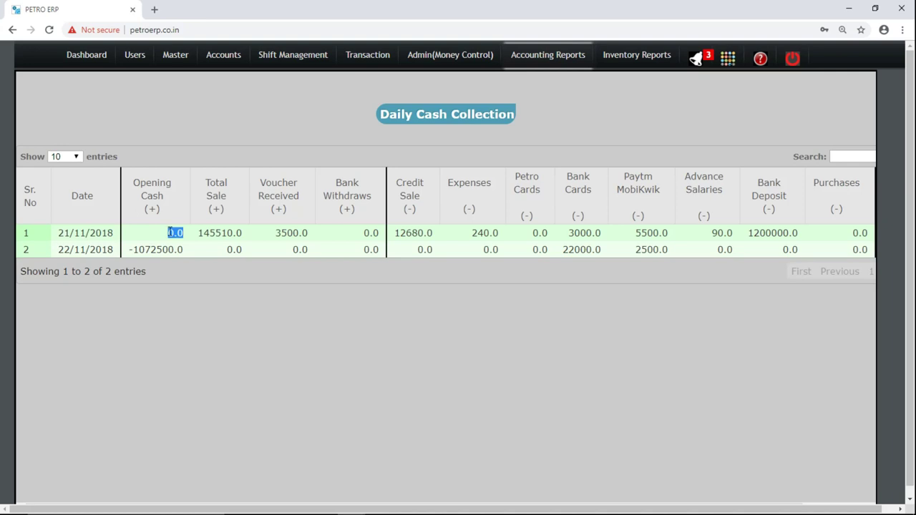
double_click(223, 231)
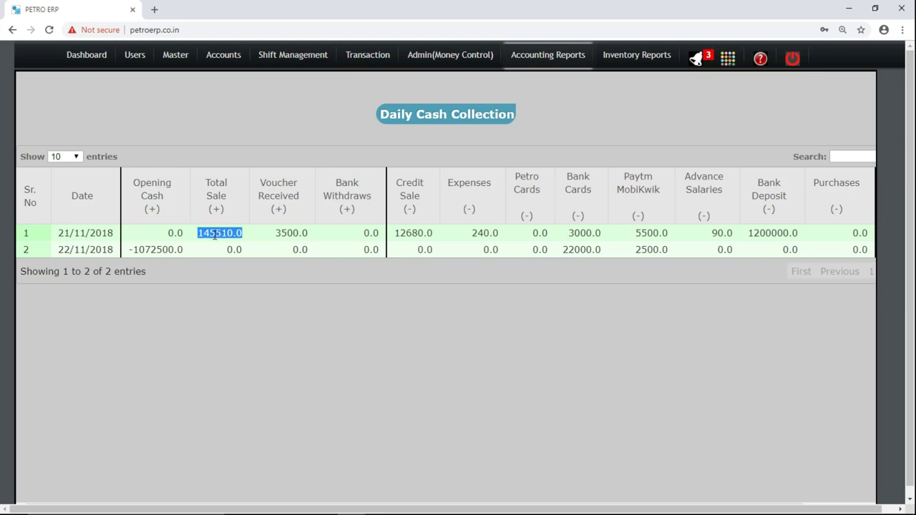
double_click(283, 232)
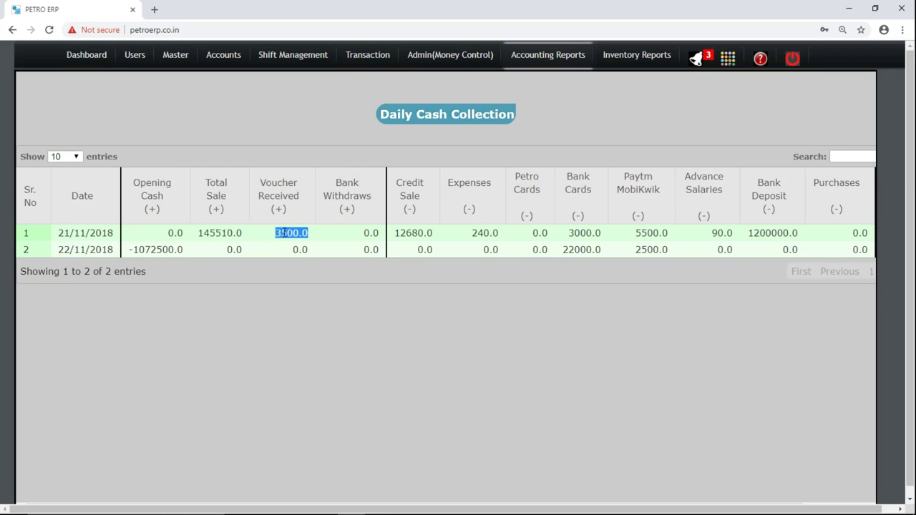
double_click(346, 239)
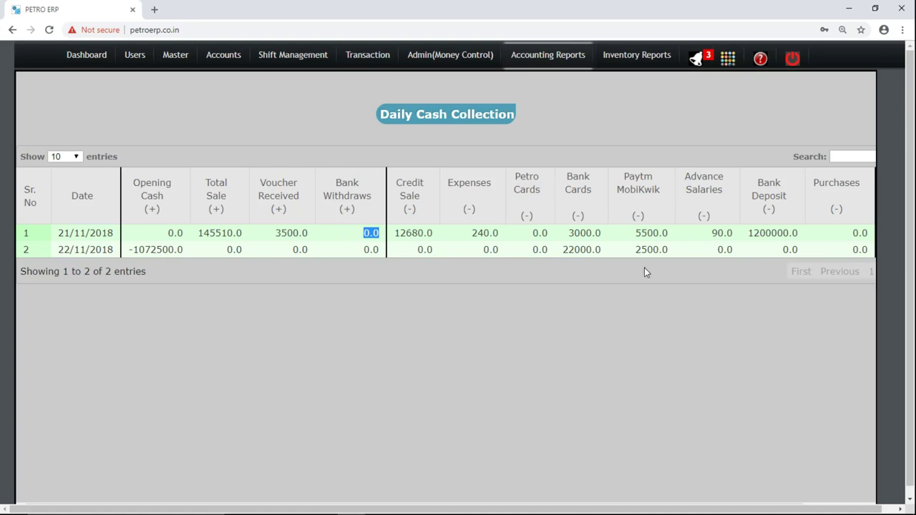
Check voucher 3500.0, credit sale 12680.0, expenses 240.0, Petro Cards 0.0 and Bank Cards 3000.0.
scroll(908, 308, down, 1)
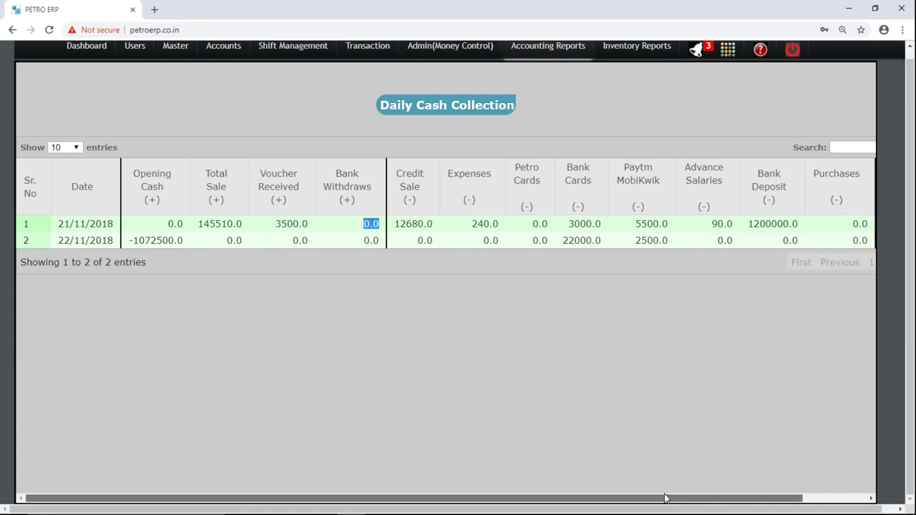
drag(665, 498, 747, 494)
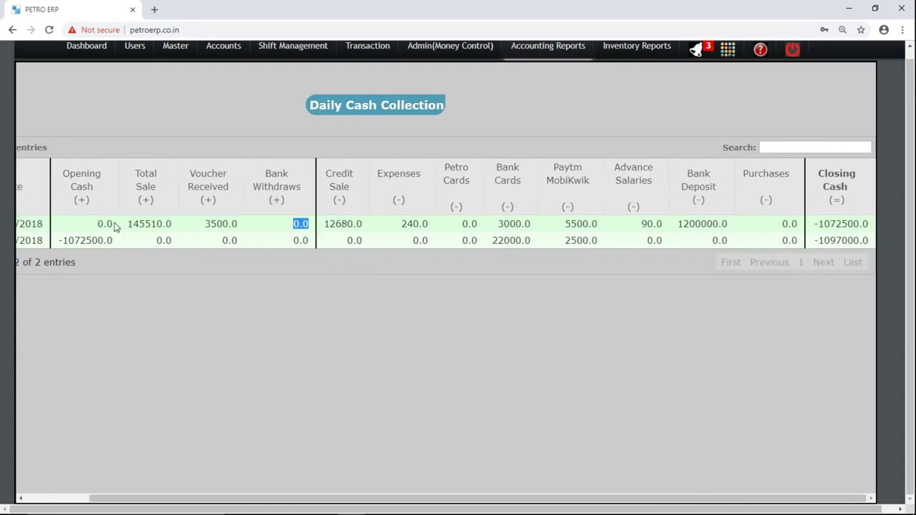
click(213, 224)
double_click(219, 224)
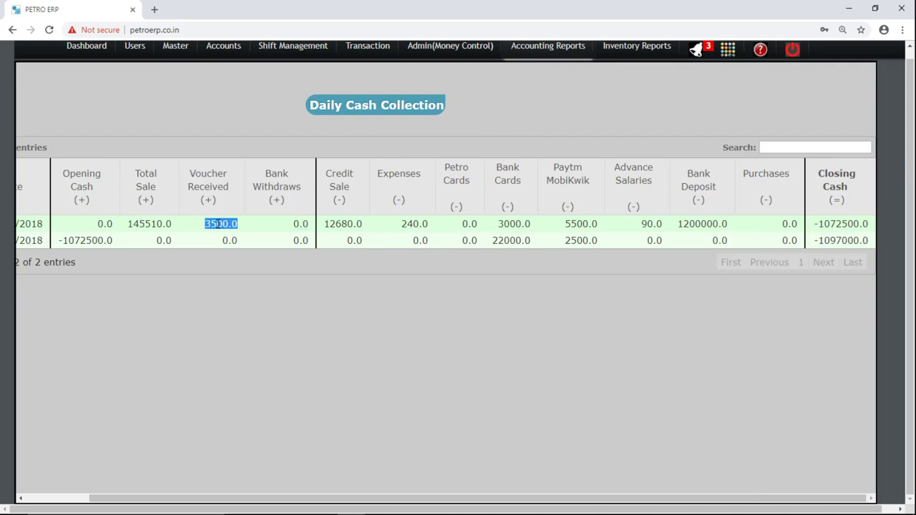
double_click(342, 224)
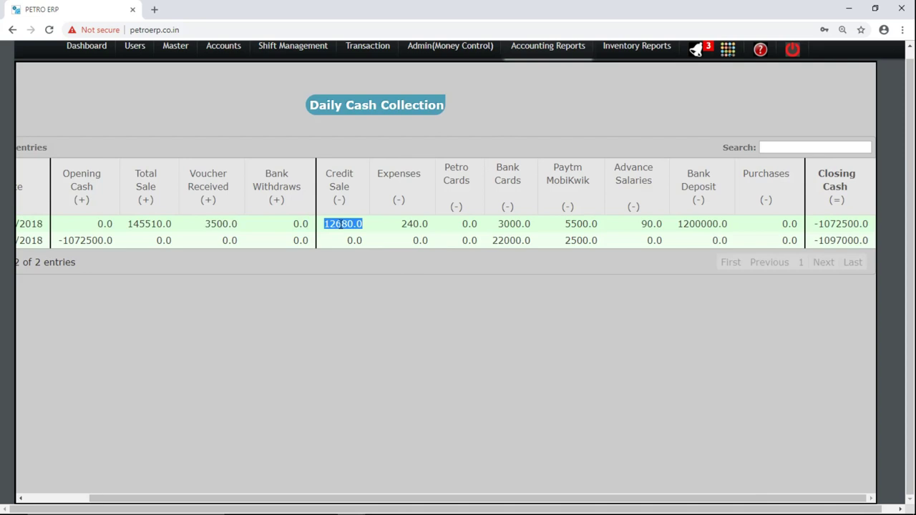
double_click(412, 224)
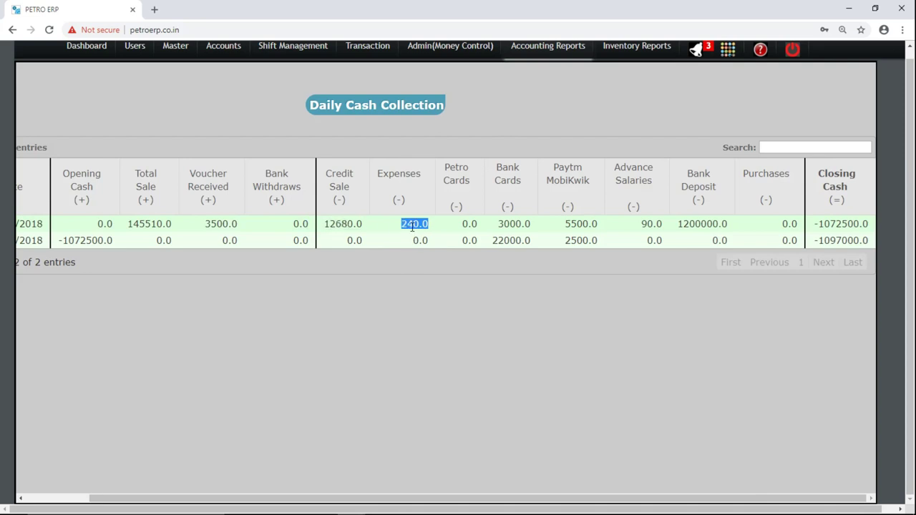
double_click(460, 225)
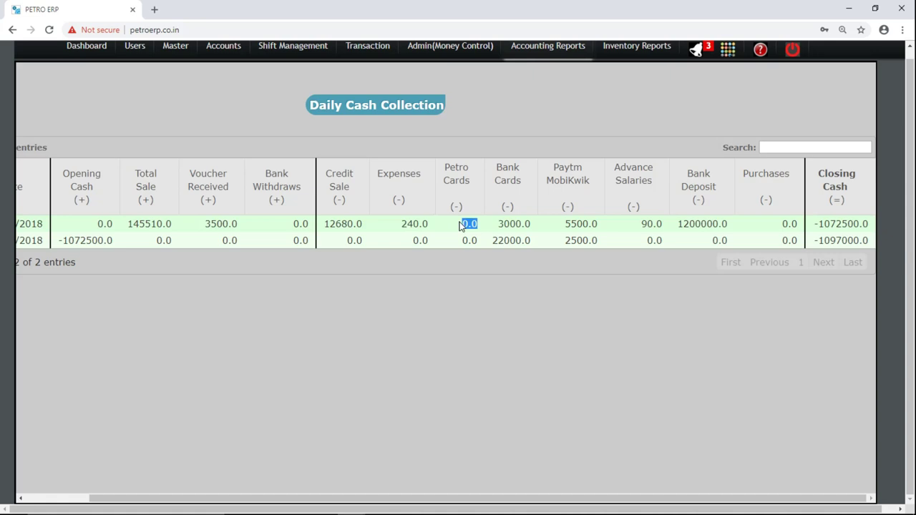
double_click(510, 225)
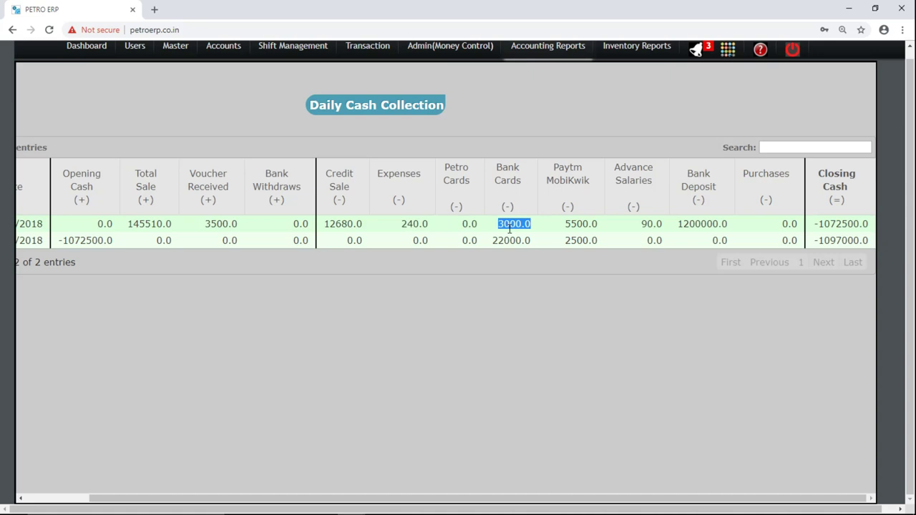
Check Paytm 5500.0, advance salaries 90.0, bank deposit 1200000.0, purchases and closing cash.
double_click(581, 224)
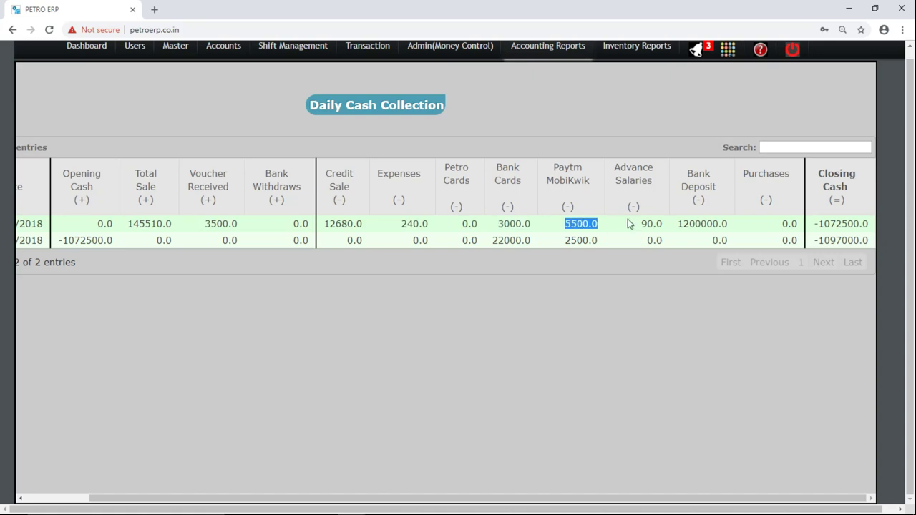
double_click(650, 223)
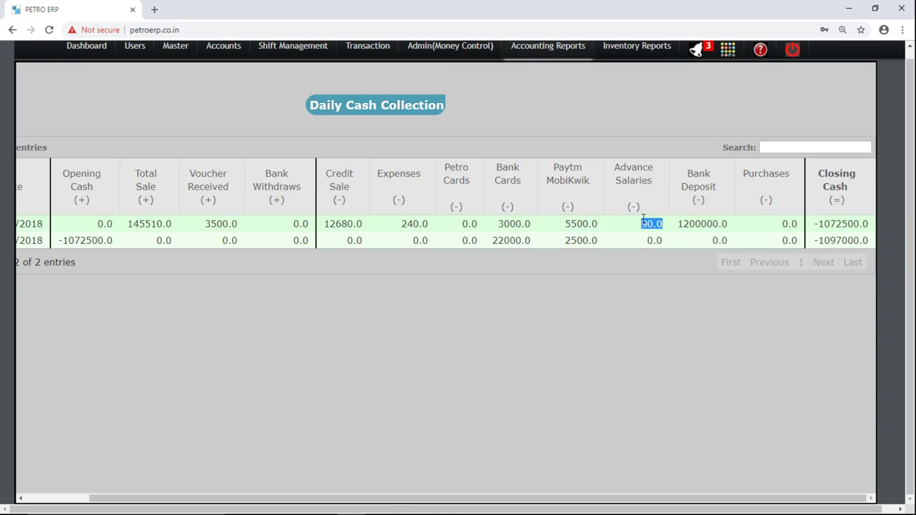
double_click(697, 225)
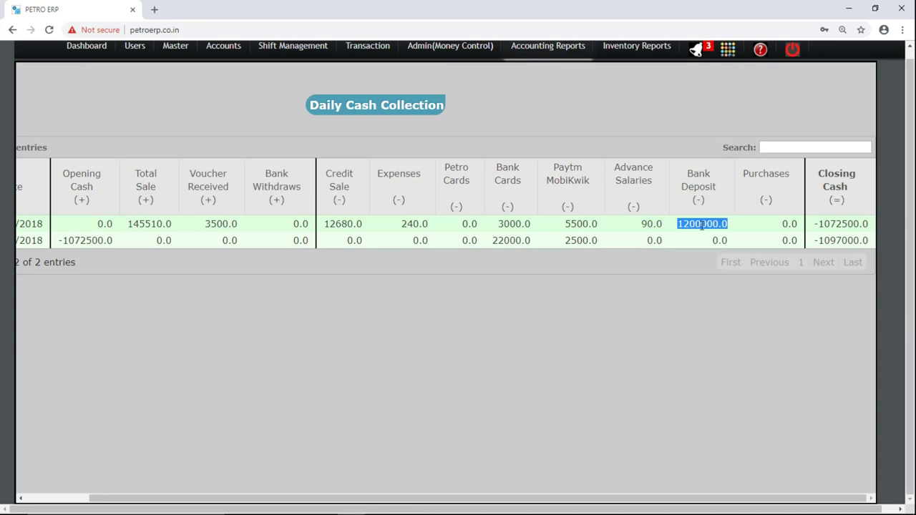
click(781, 228)
double_click(781, 228)
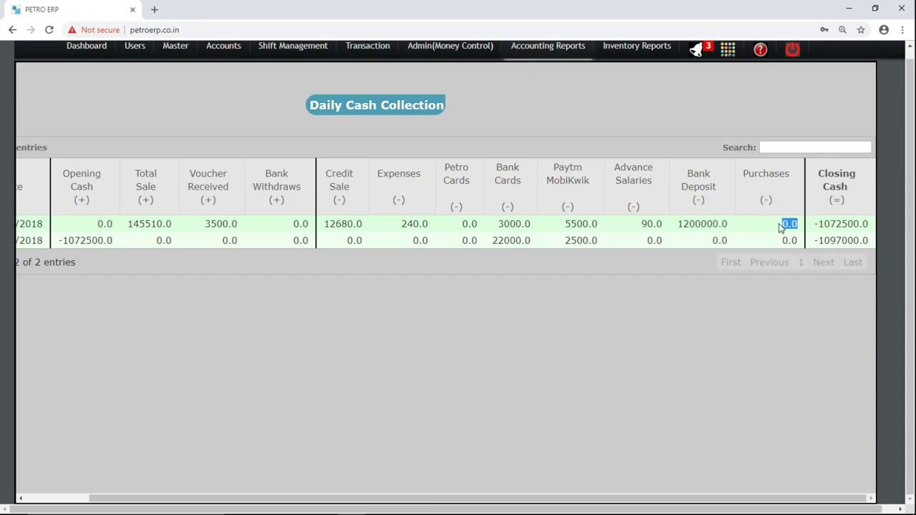
double_click(830, 223)
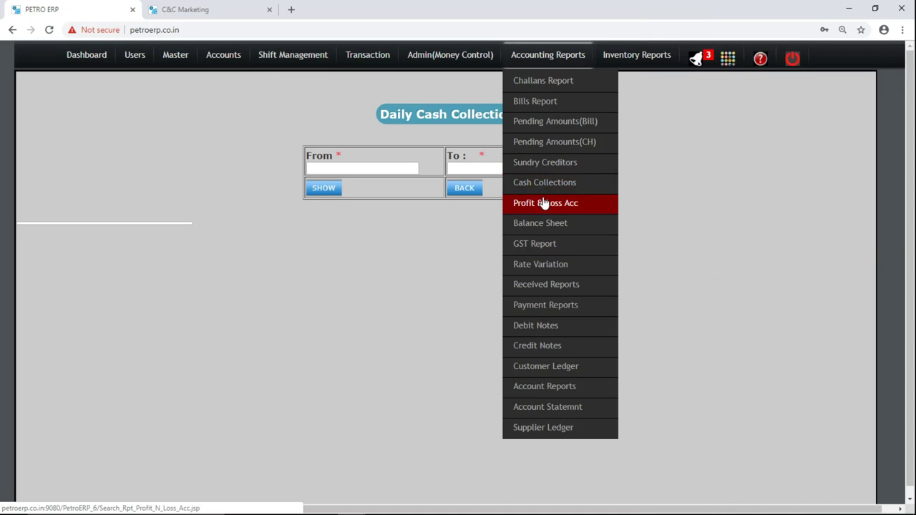
Generate the Profit & Loss Account for 01/11/2018 to 22/11/2018.
click(544, 204)
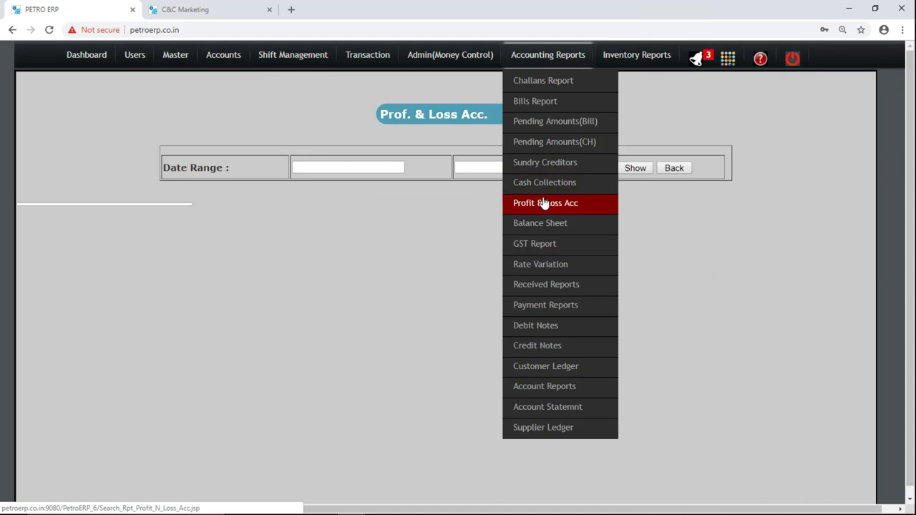
click(384, 165)
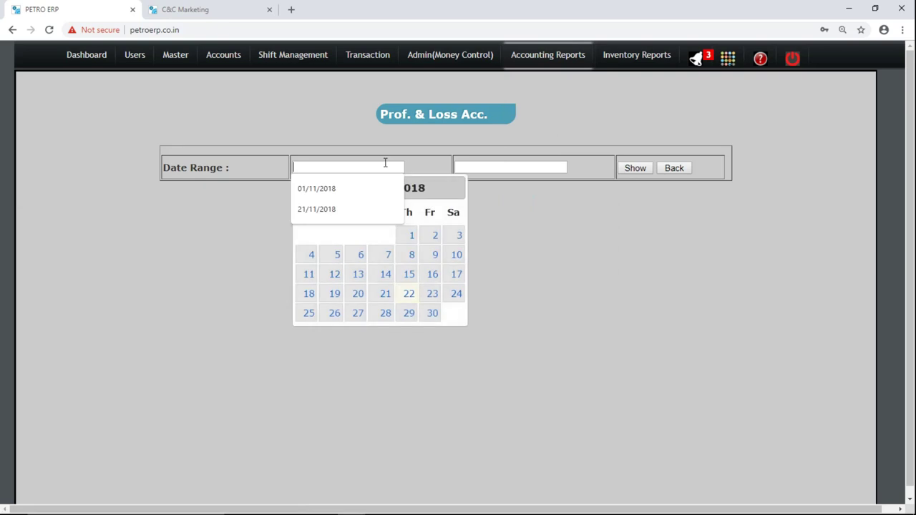
click(406, 236)
click(489, 168)
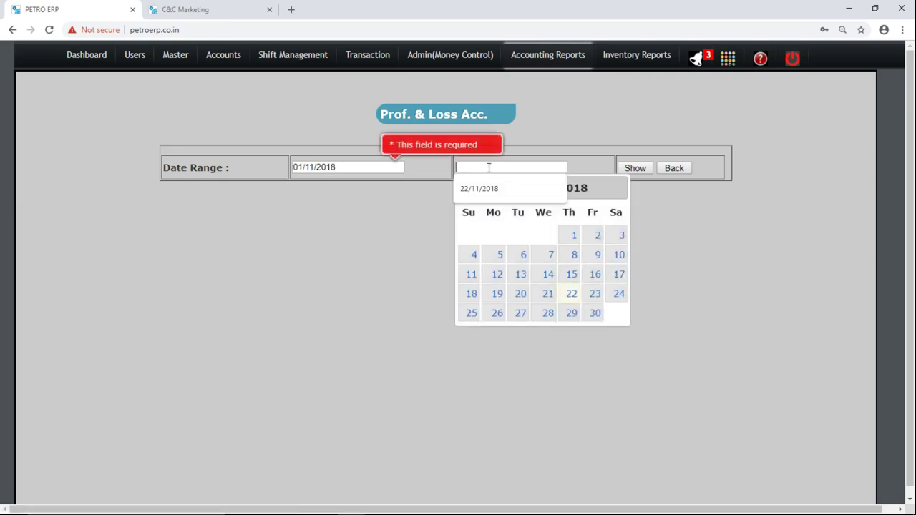
click(571, 295)
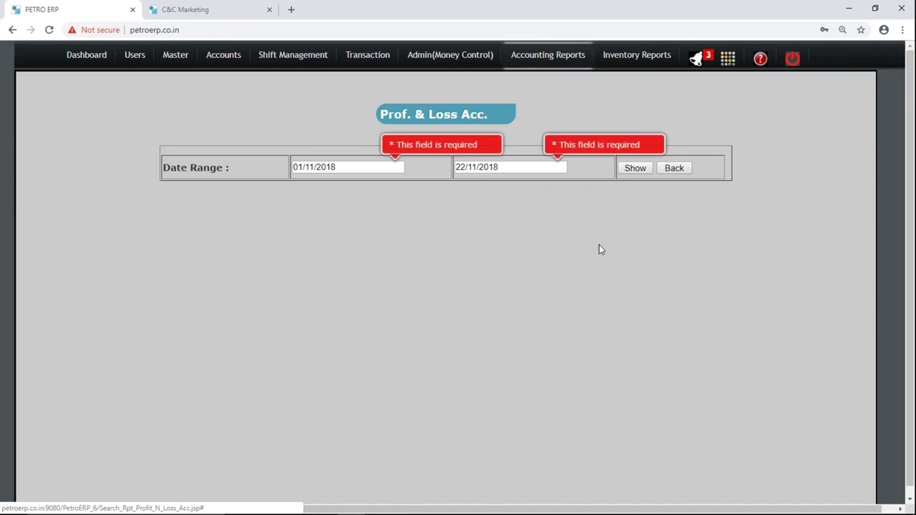
click(630, 169)
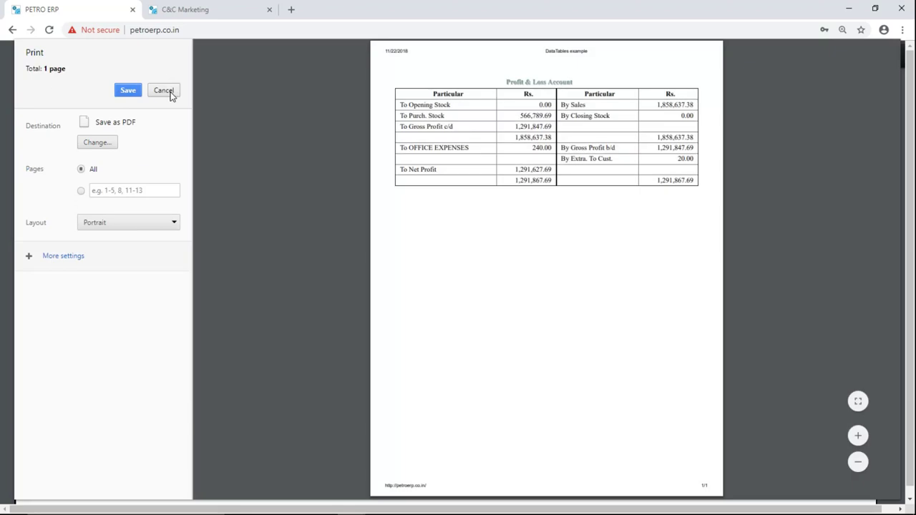
Cancel printing and check Purch. Stock 566,789.69 and Sales 1,858,637.38.
click(164, 91)
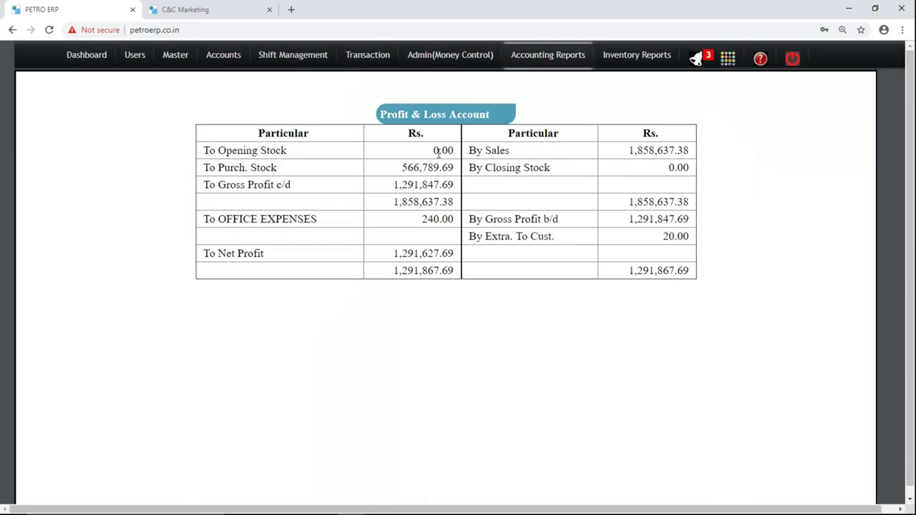
mouse_move(439, 154)
drag(402, 169, 453, 170)
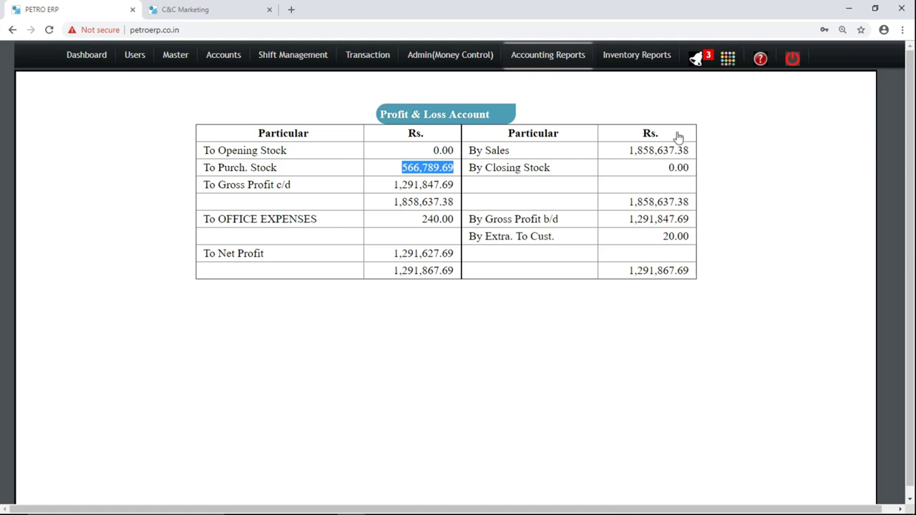
double_click(657, 148)
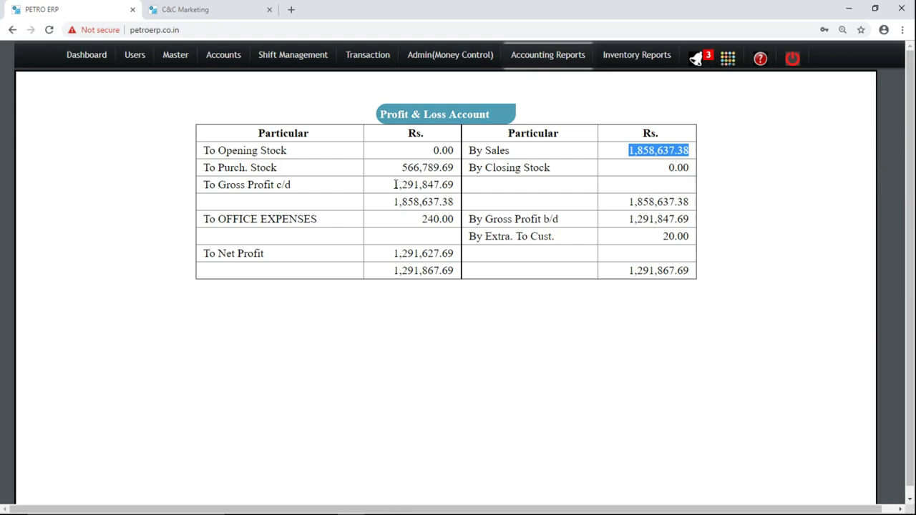
Check gross profit 1,291,847.69, office expenses 240.00 and net profit 1,291,627.69.
drag(393, 185, 453, 185)
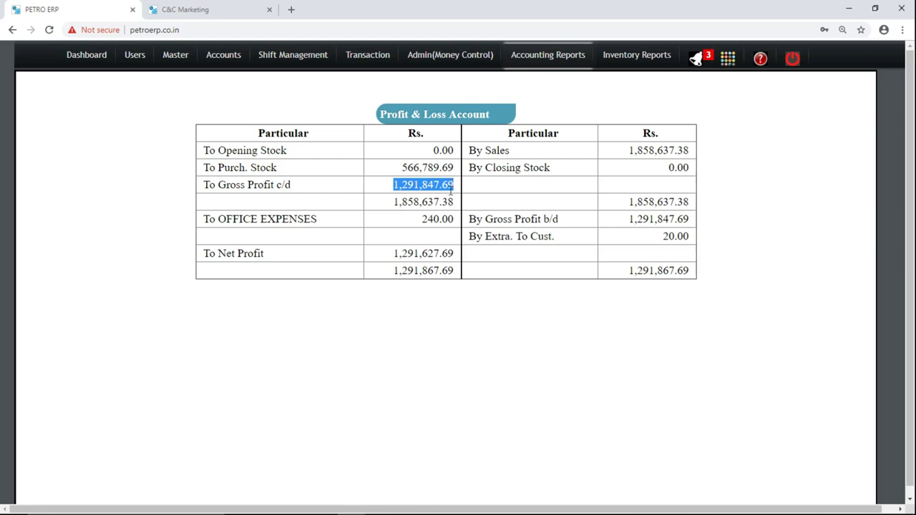
double_click(425, 220)
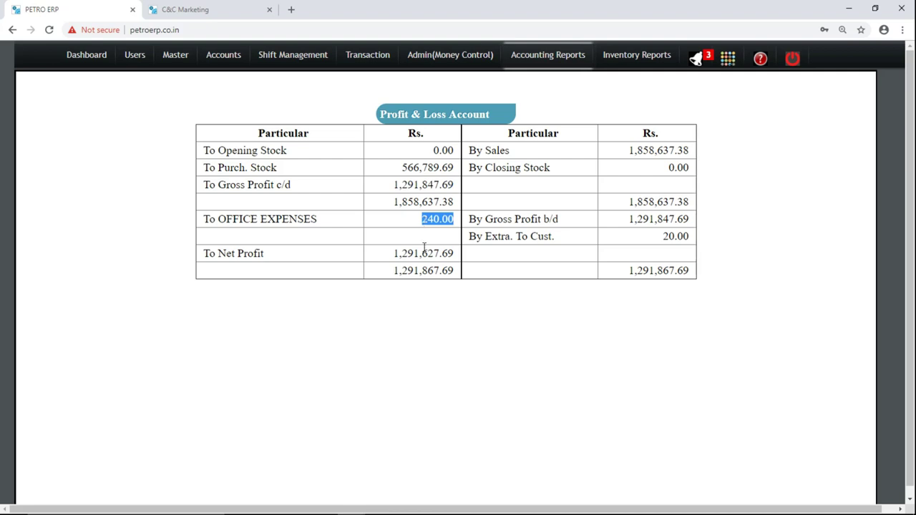
double_click(418, 254)
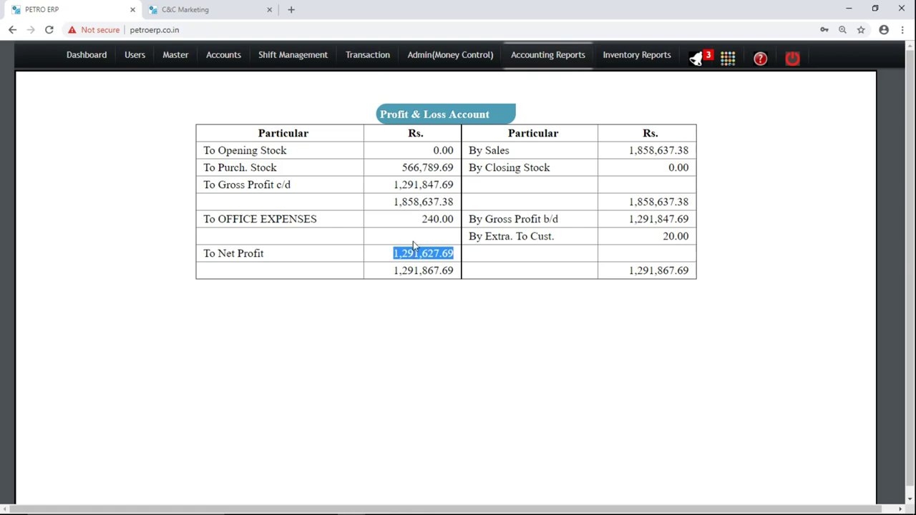
click(547, 55)
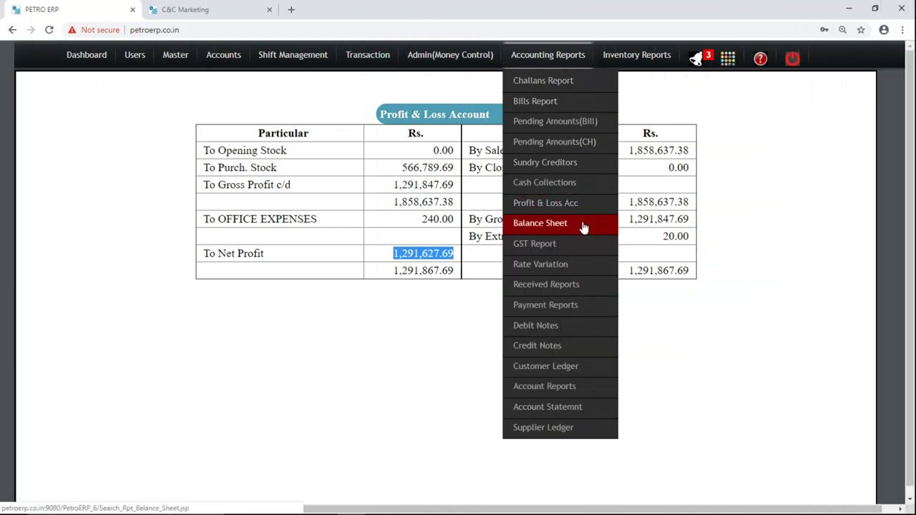
Open the Balance Sheet, Voucher Payment and Credit Notes Search report forms in turn.
click(584, 225)
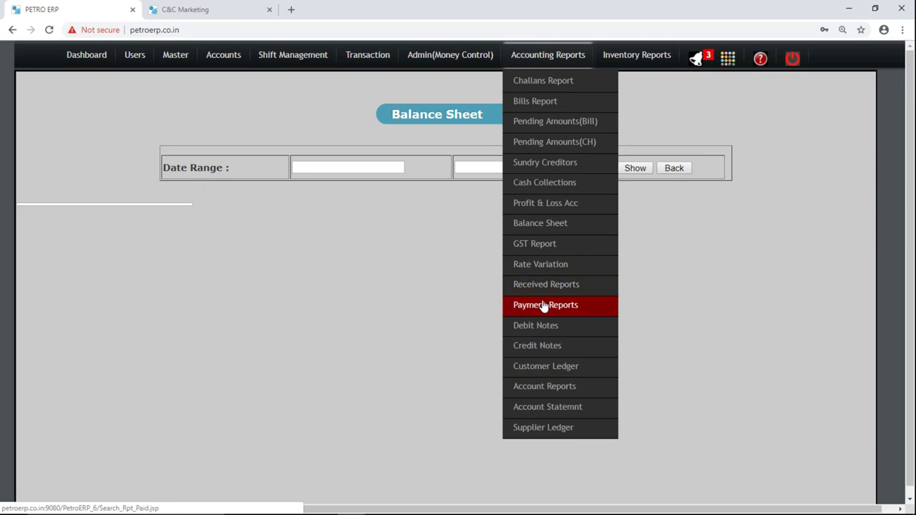
click(556, 309)
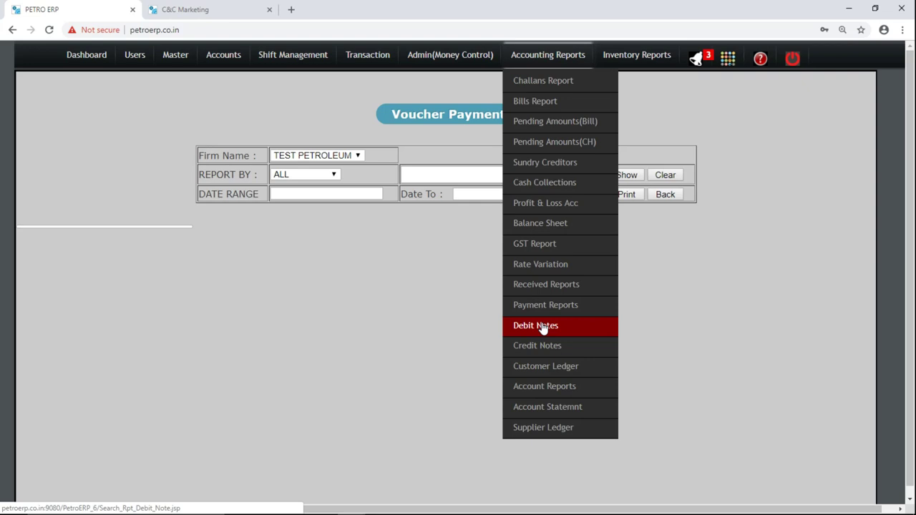
click(546, 347)
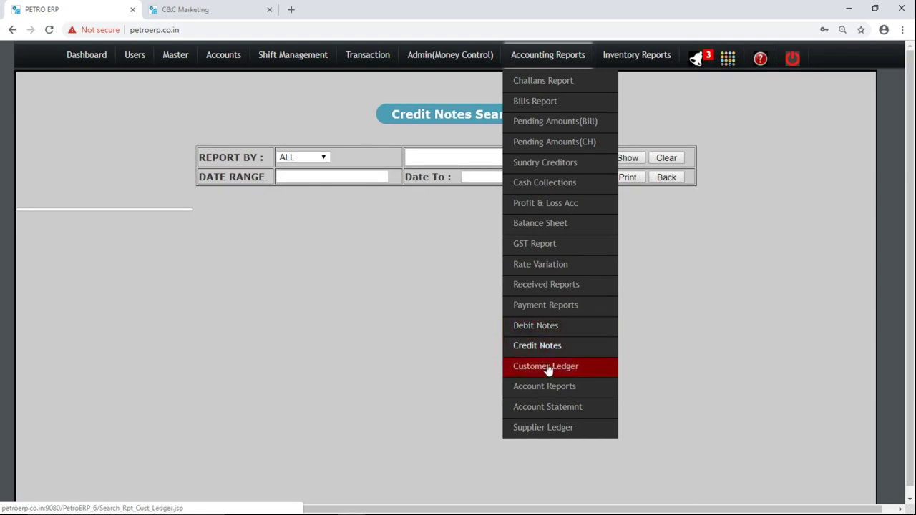
Open the Customer Ledger for the suggested customer, dated 01/11/2018 to 22/11/2018.
click(547, 367)
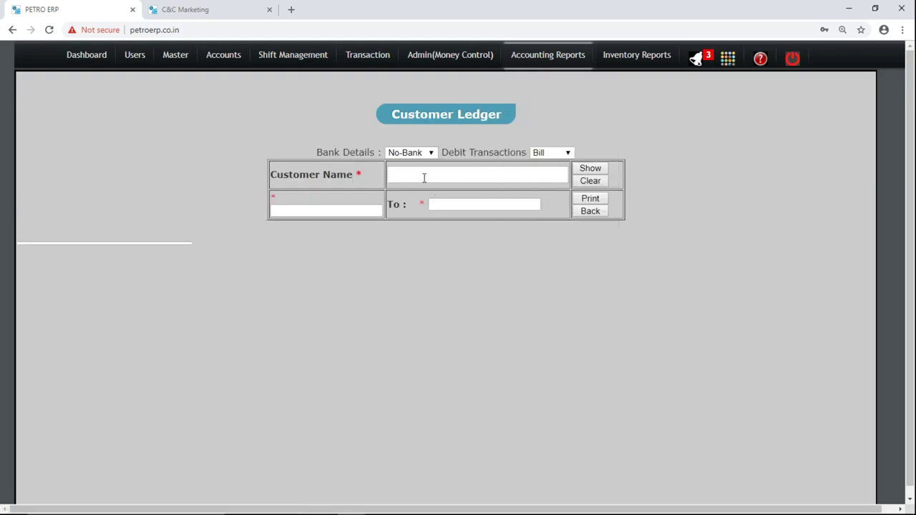
text(n)
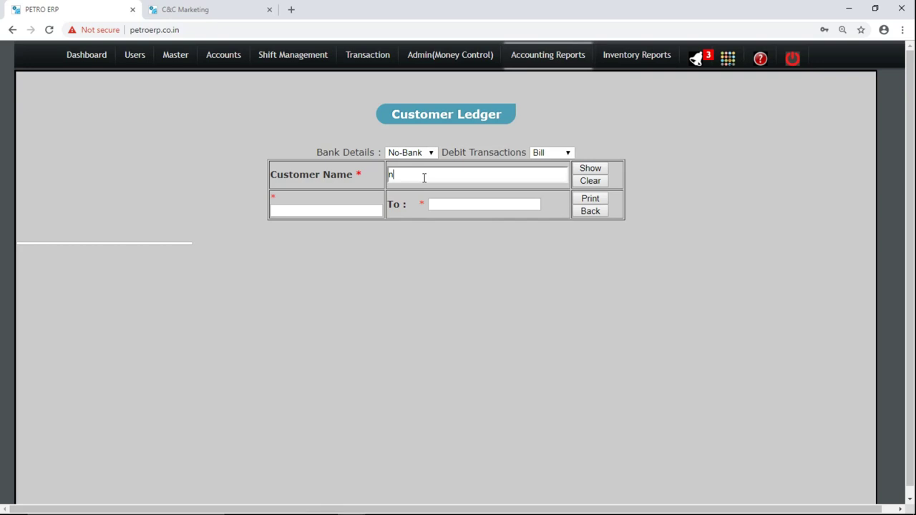
key(Return)
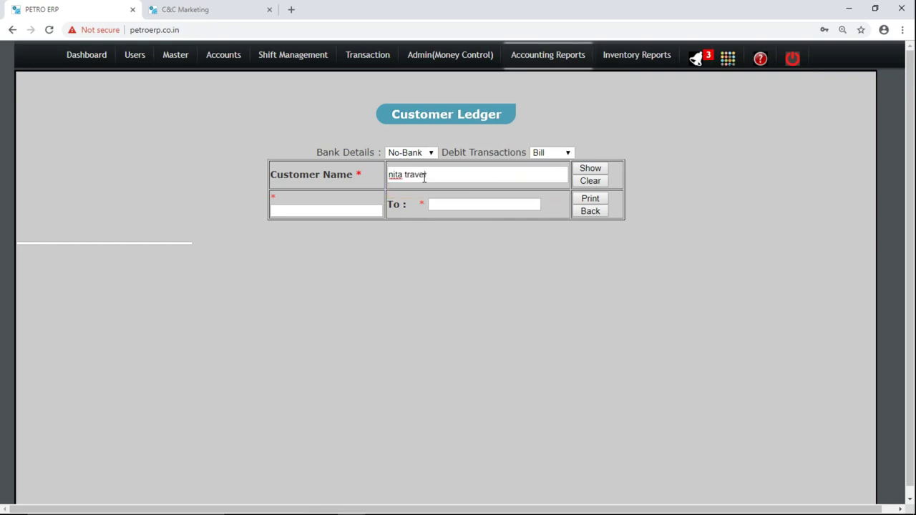
click(339, 206)
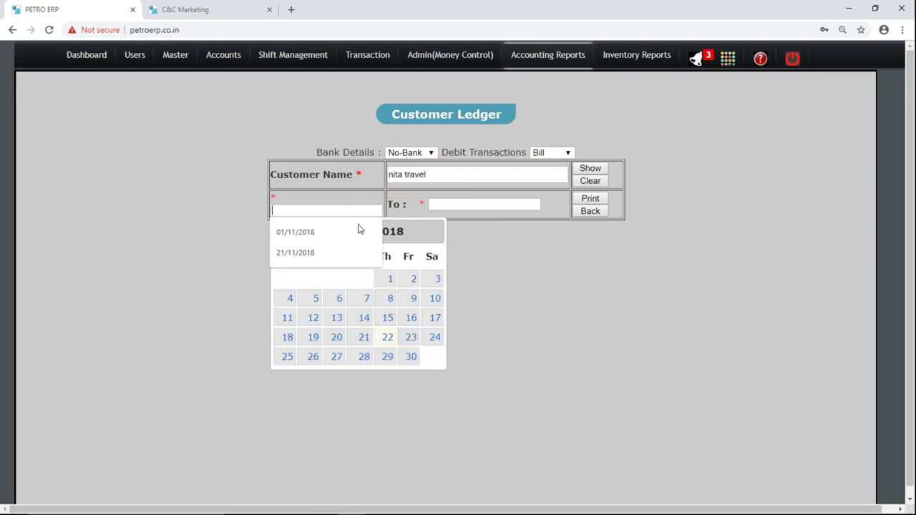
click(388, 290)
double_click(273, 197)
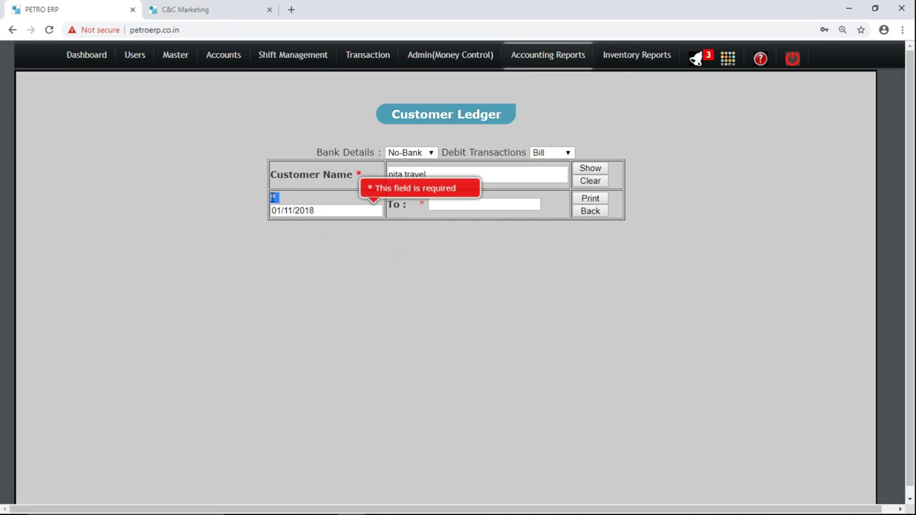
click(417, 192)
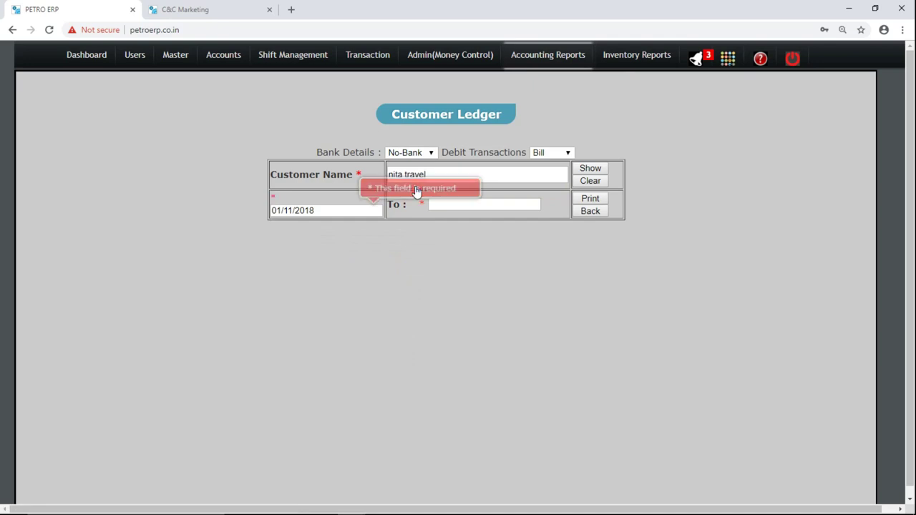
click(478, 205)
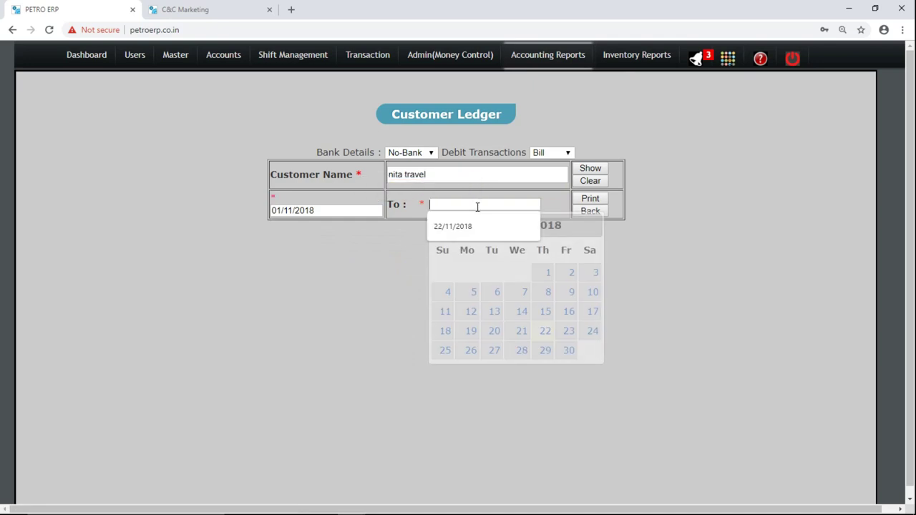
click(544, 331)
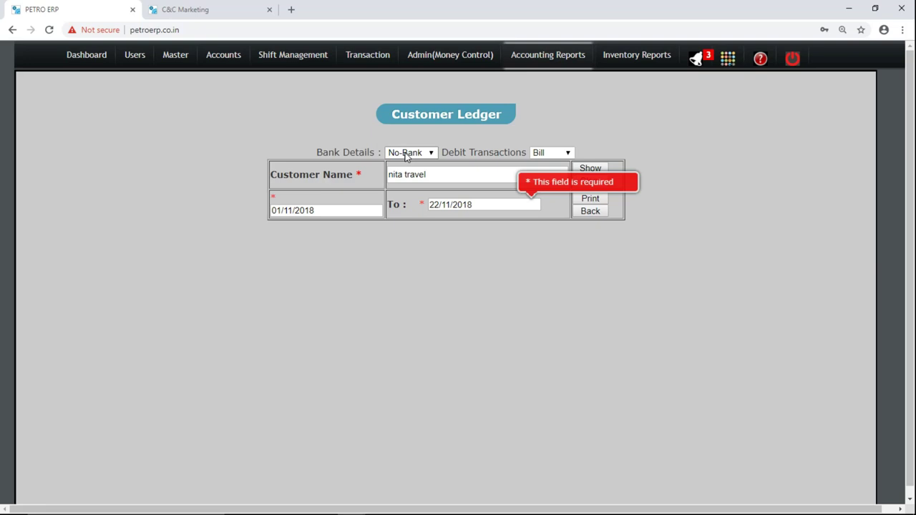
Set Bank Details to Yes-Bank and Debit Transactions to Challan, then generate the ledger.
click(406, 154)
click(409, 176)
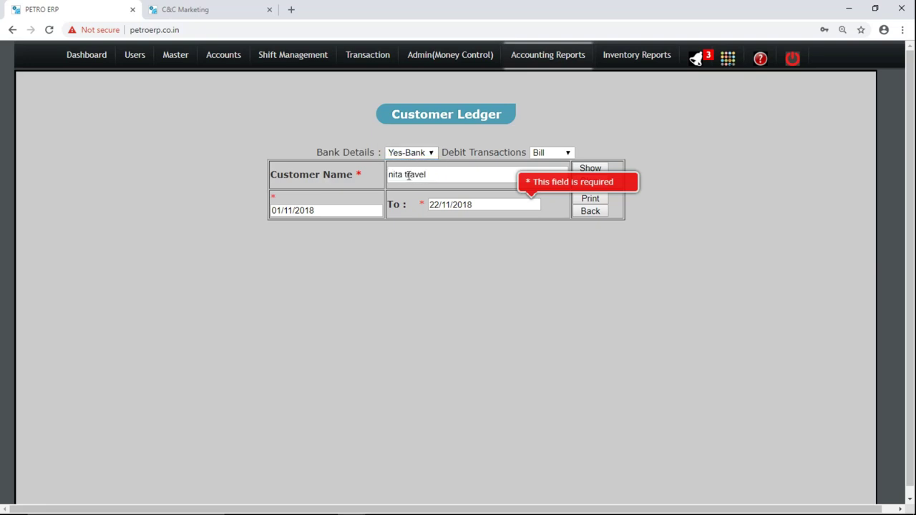
click(551, 153)
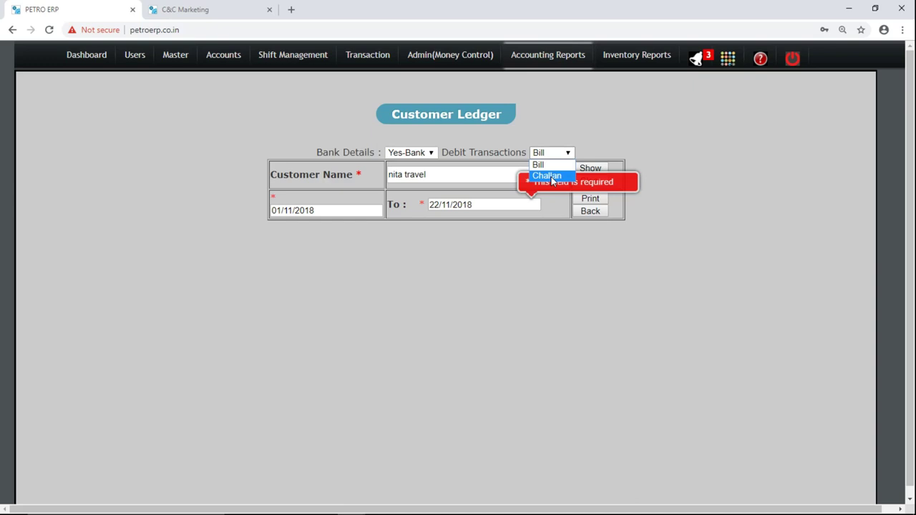
click(552, 176)
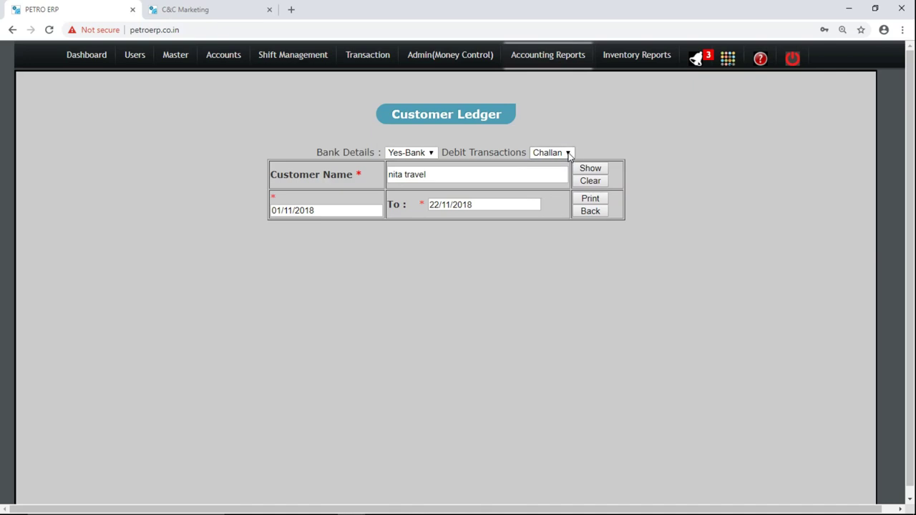
click(588, 172)
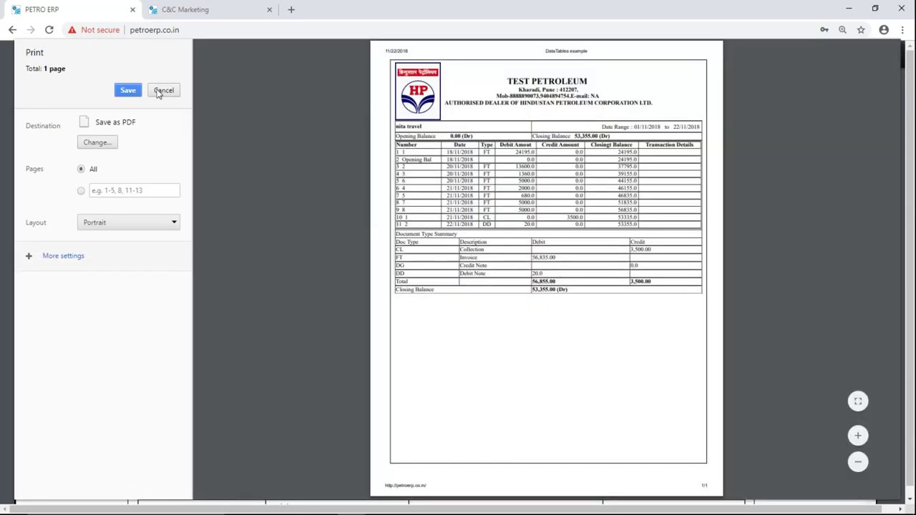
click(163, 91)
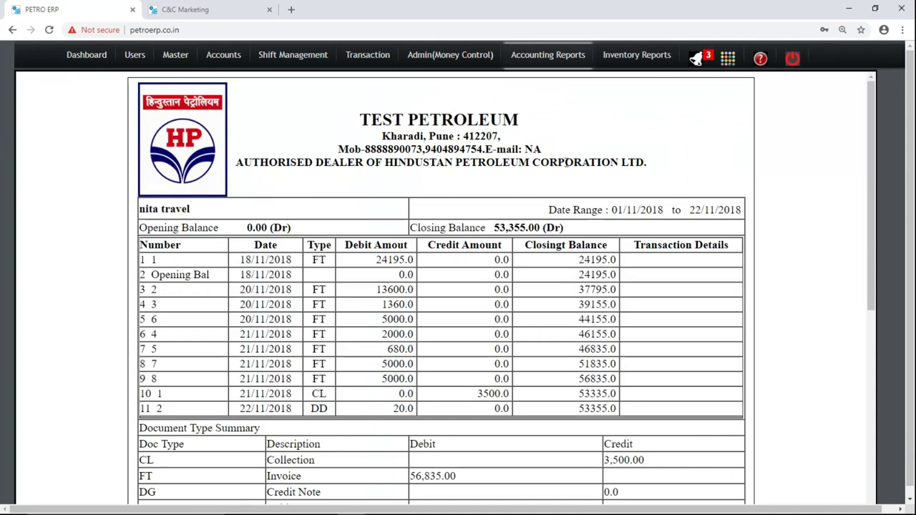
triple_click(177, 208)
click(569, 210)
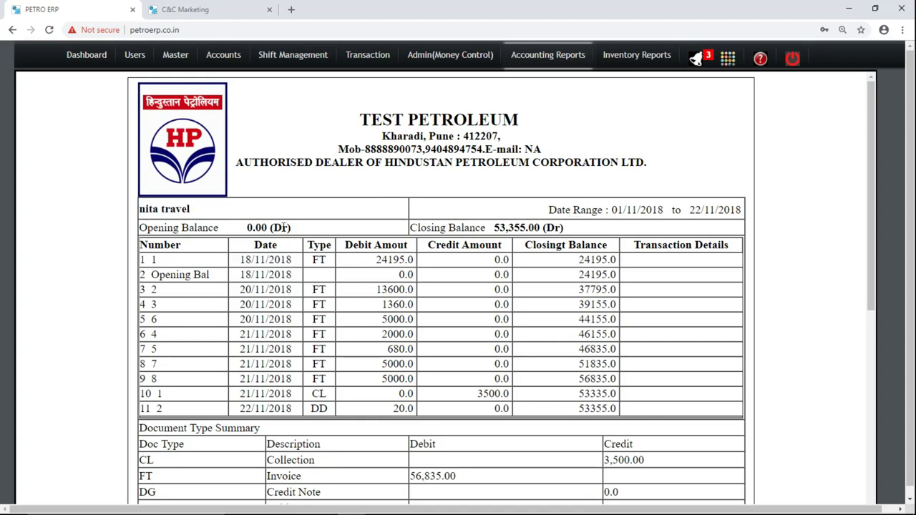
double_click(281, 228)
triple_click(521, 226)
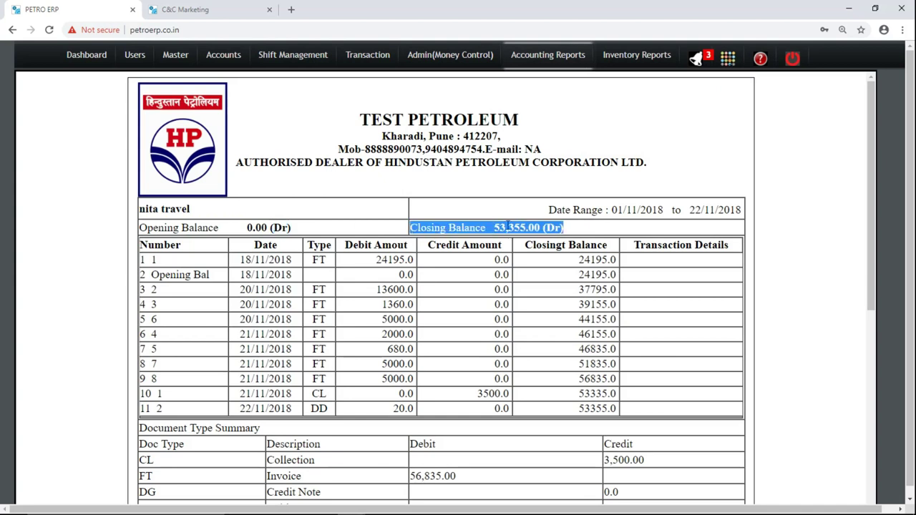
click(495, 226)
double_click(552, 228)
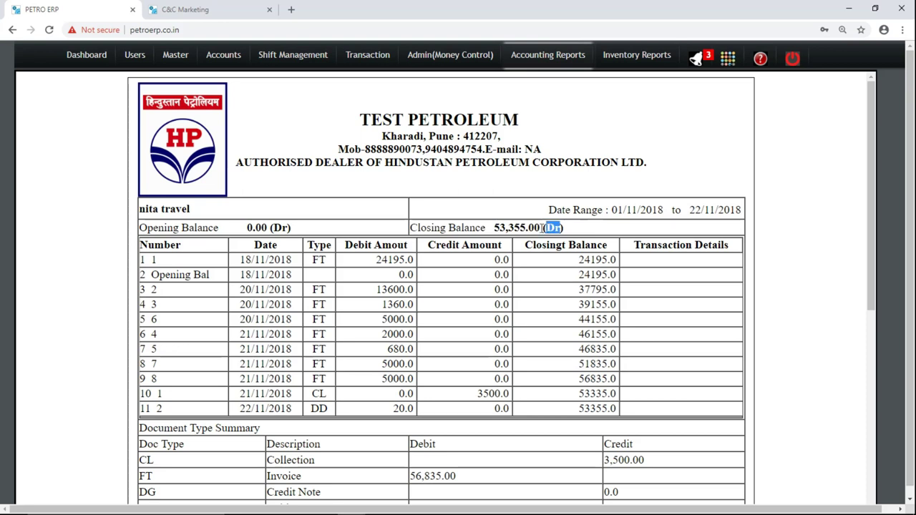
drag(541, 228, 493, 228)
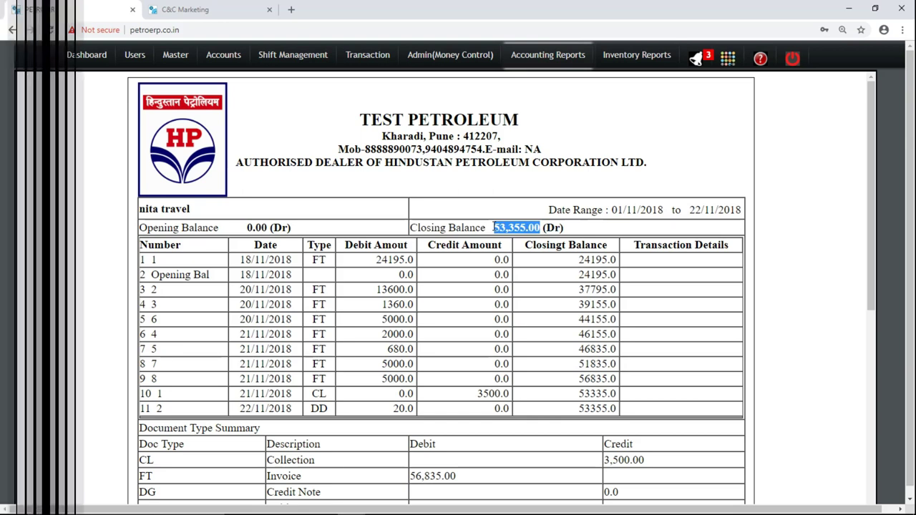
drag(872, 209, 872, 241)
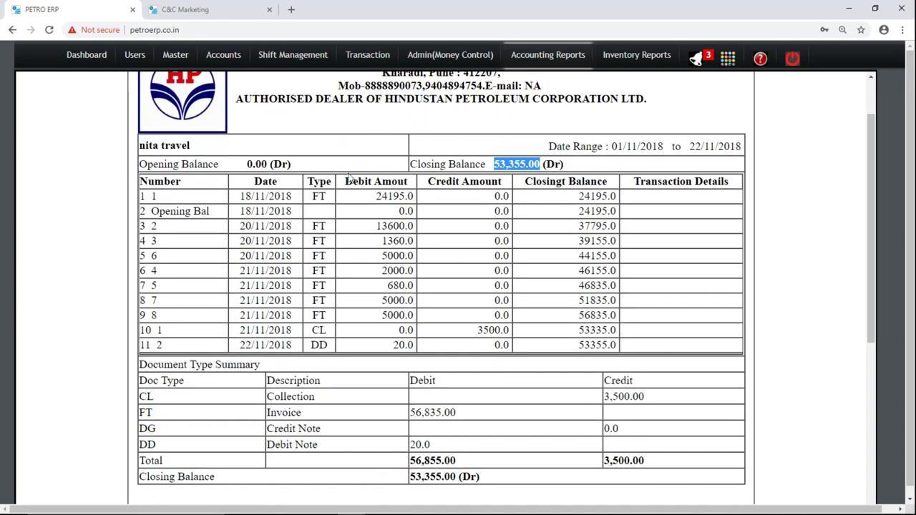
click(324, 192)
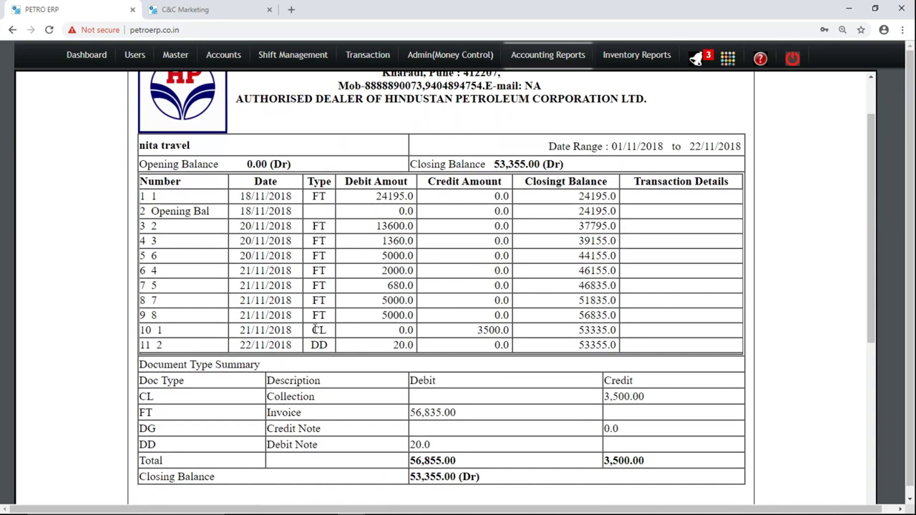
drag(320, 345, 148, 428)
double_click(148, 429)
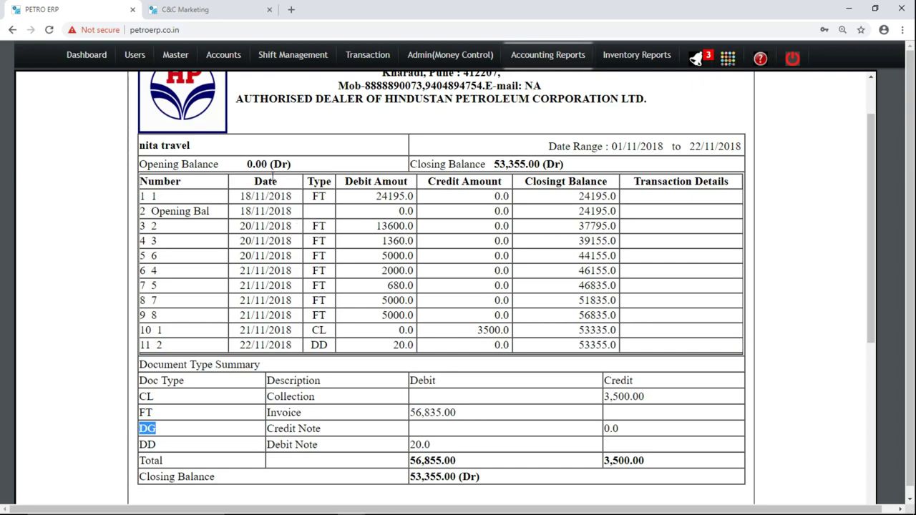
drag(312, 198, 282, 209)
triple_click(279, 210)
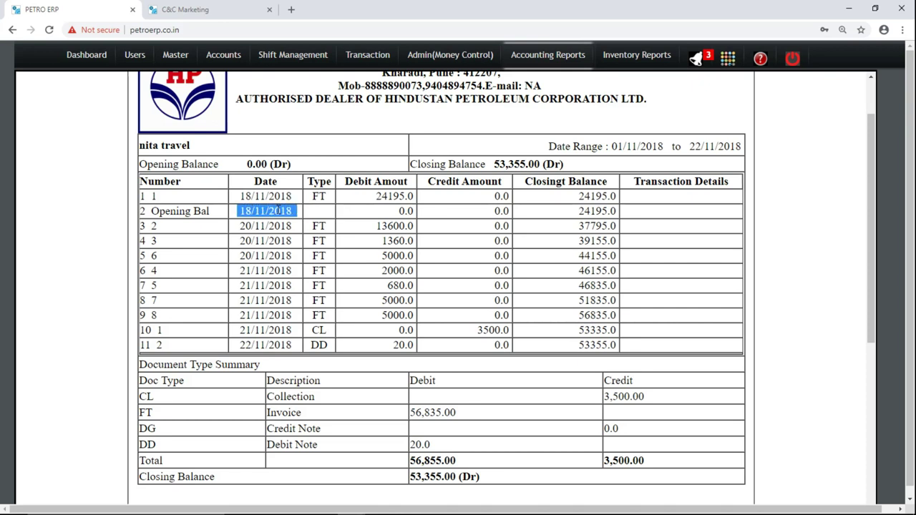
click(279, 209)
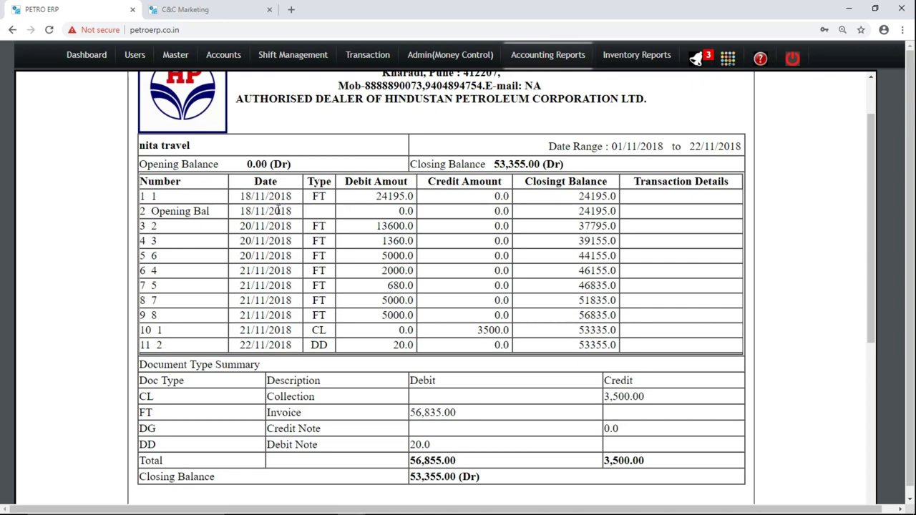
triple_click(175, 212)
click(292, 237)
drag(420, 225, 409, 226)
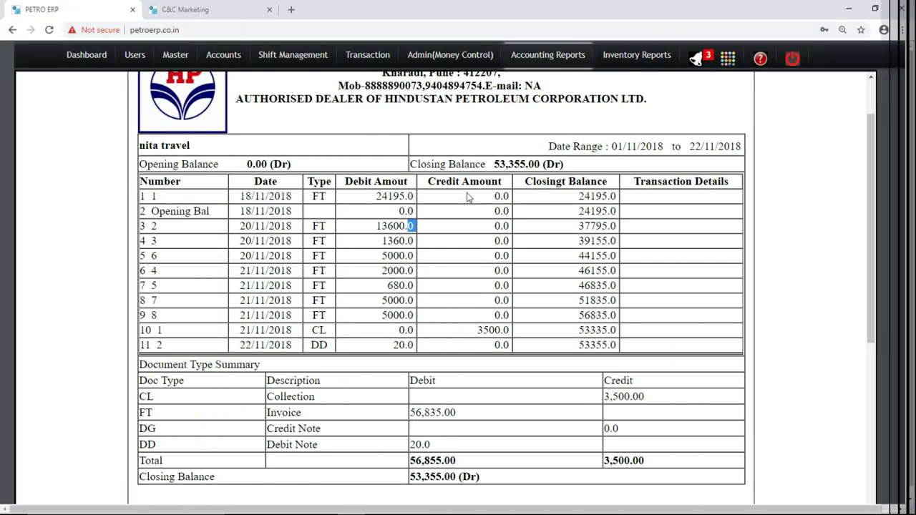
double_click(581, 193)
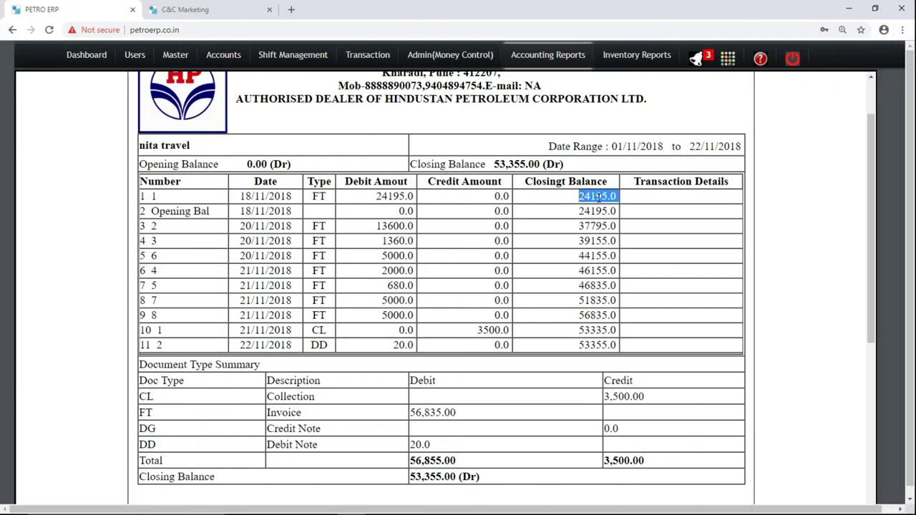
click(598, 197)
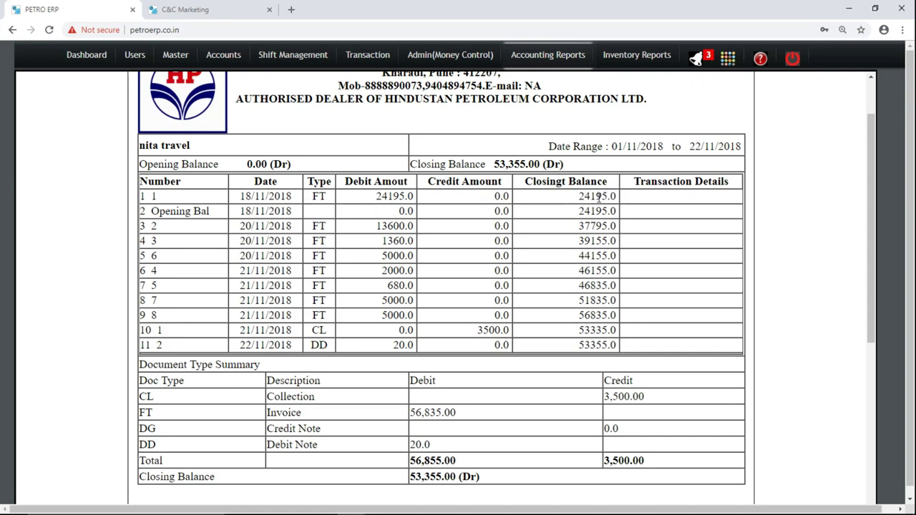
double_click(598, 197)
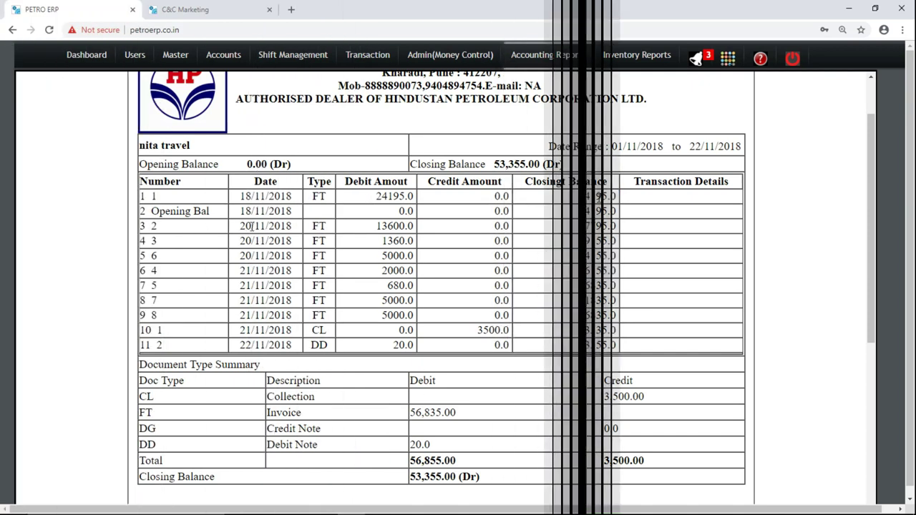
double_click(259, 226)
triple_click(259, 226)
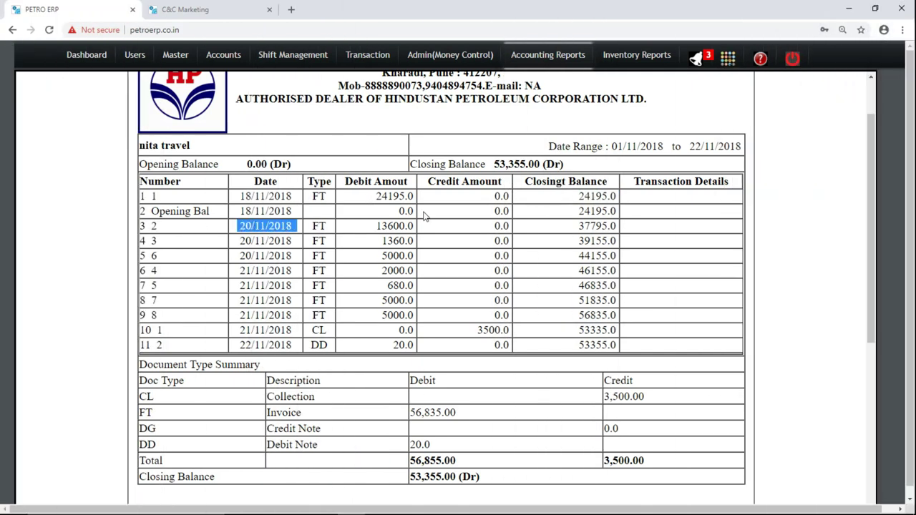
double_click(399, 224)
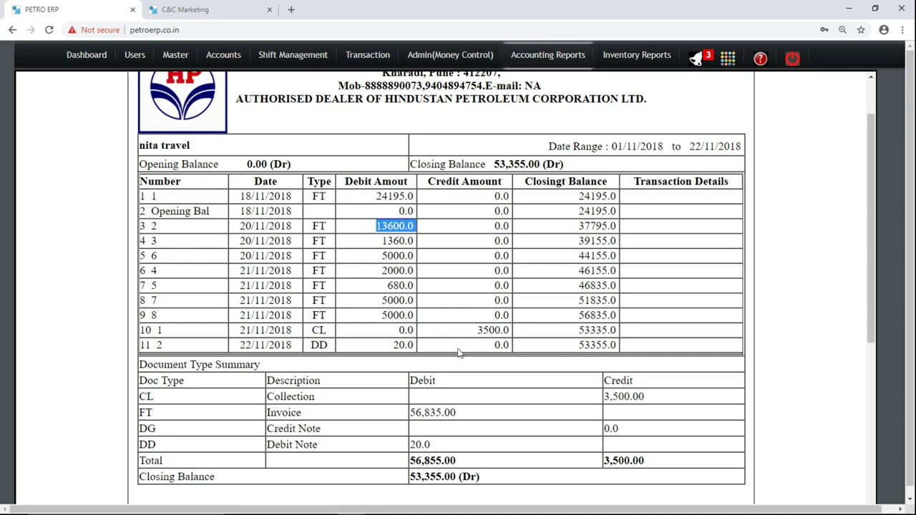
double_click(267, 330)
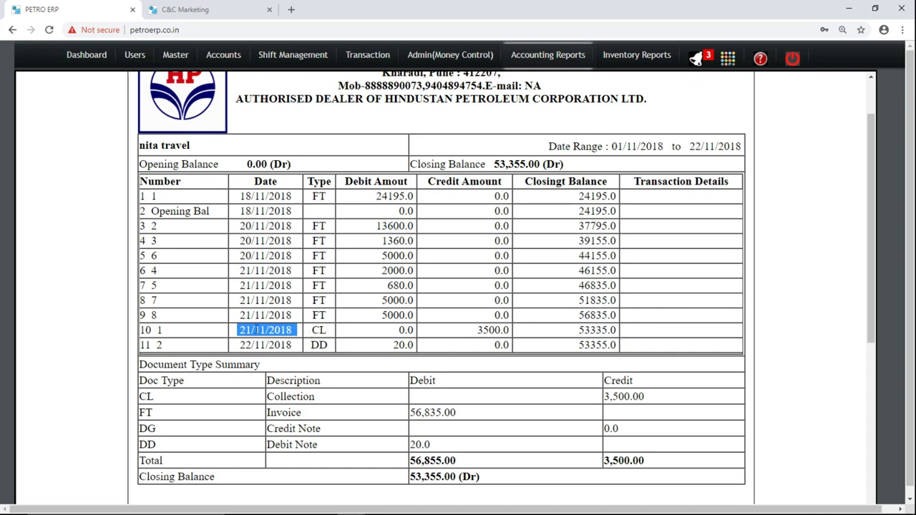
double_click(493, 329)
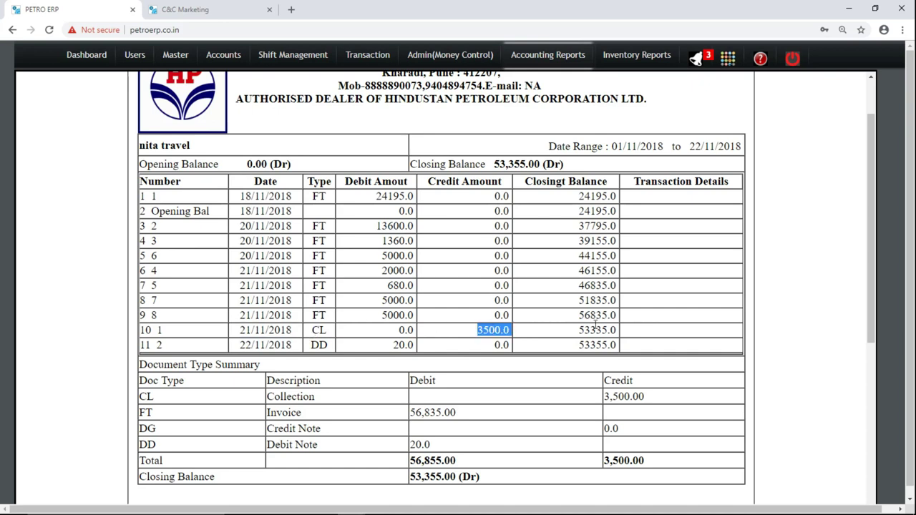
double_click(399, 345)
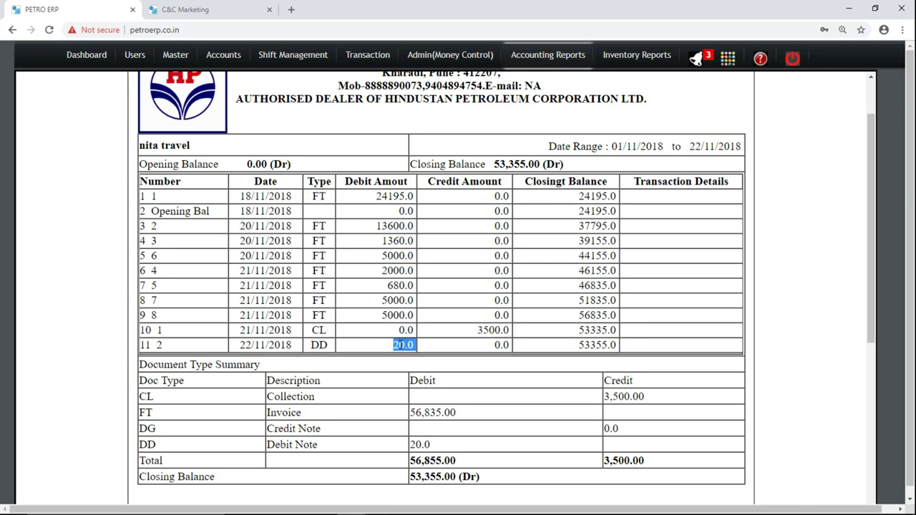
double_click(583, 345)
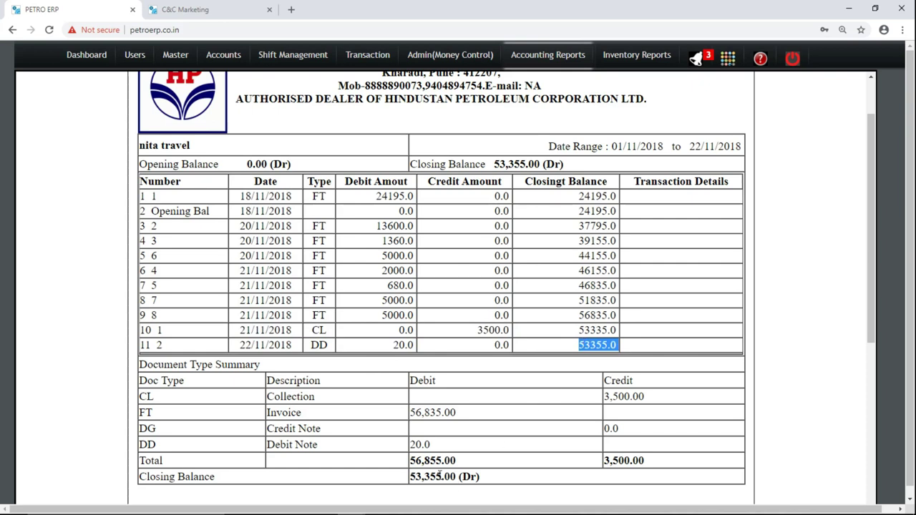
triple_click(438, 477)
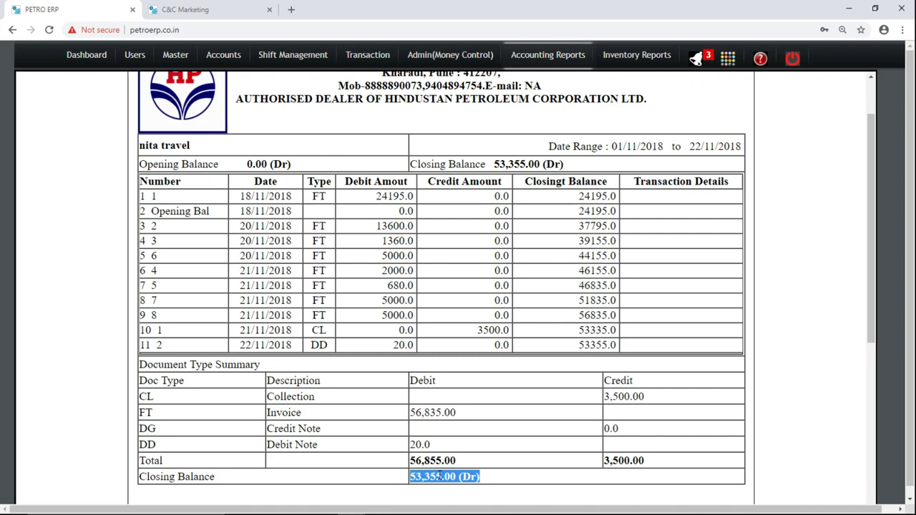
double_click(594, 346)
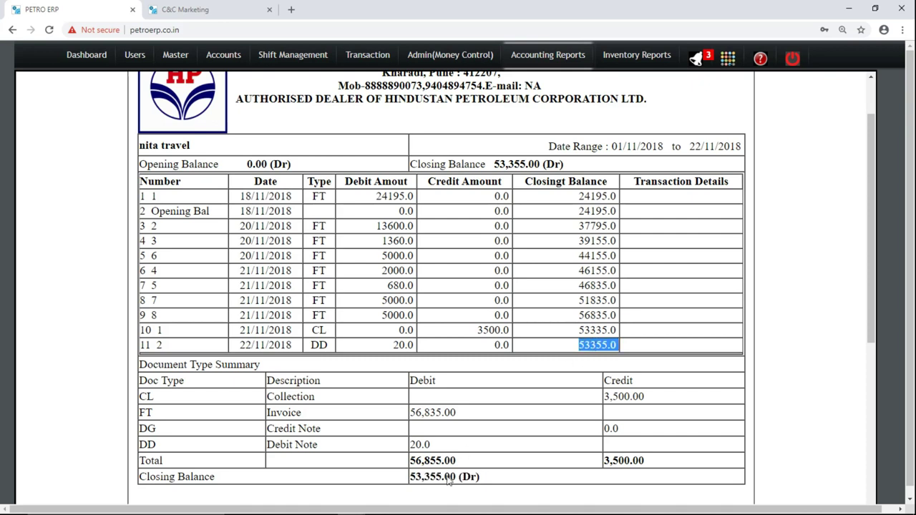
View the Account Masters report, then bring up the blank Account Statement form.
mouse_move(538, 67)
click(542, 64)
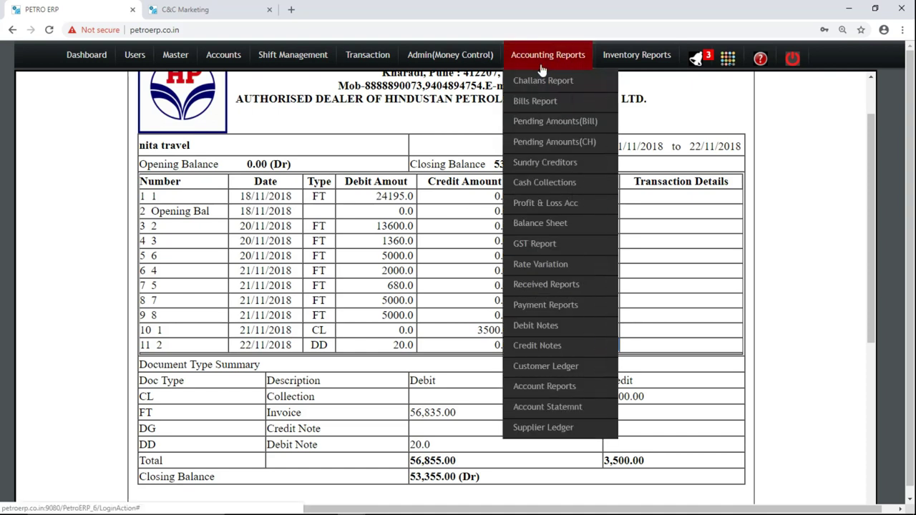
click(558, 388)
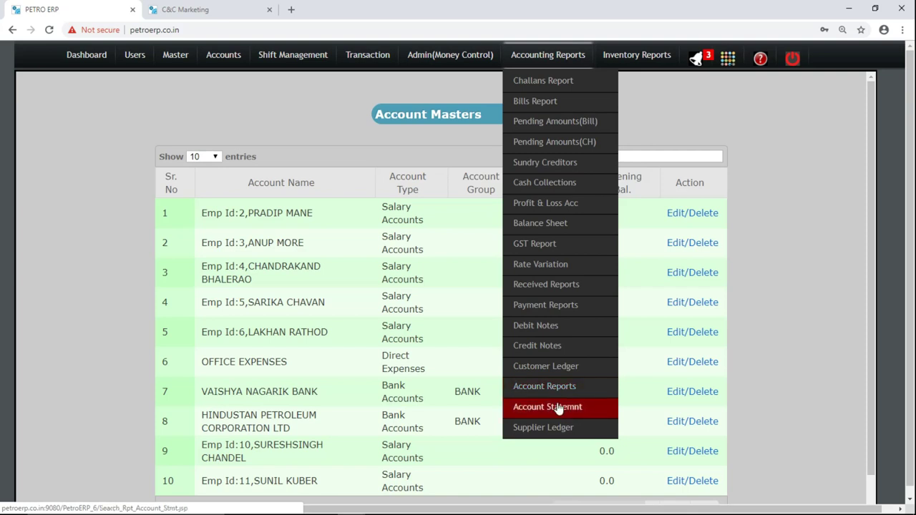
click(558, 409)
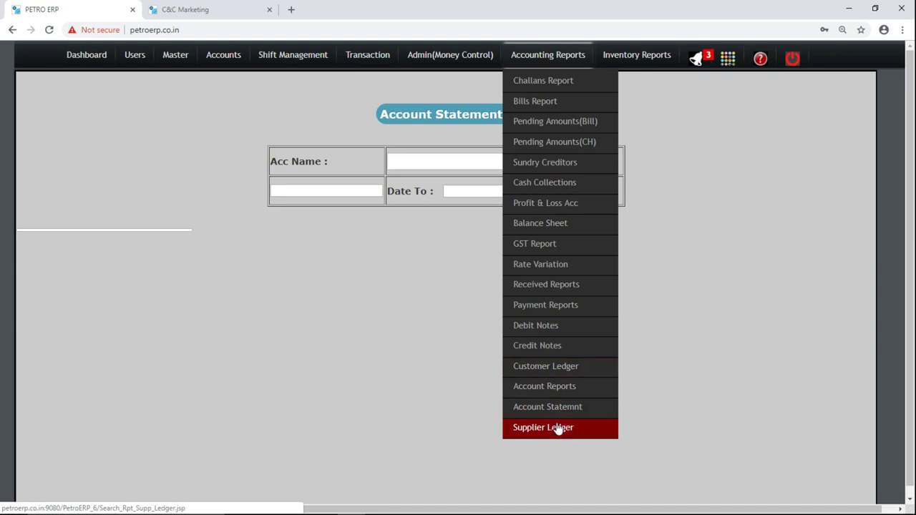
mouse_move(628, 63)
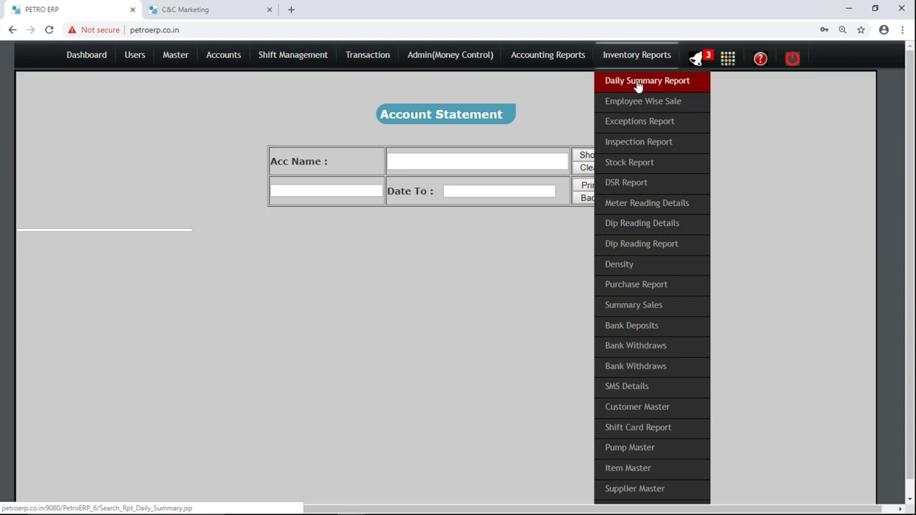
Generate the Daily Summary Report for 21 November 2018.
click(637, 81)
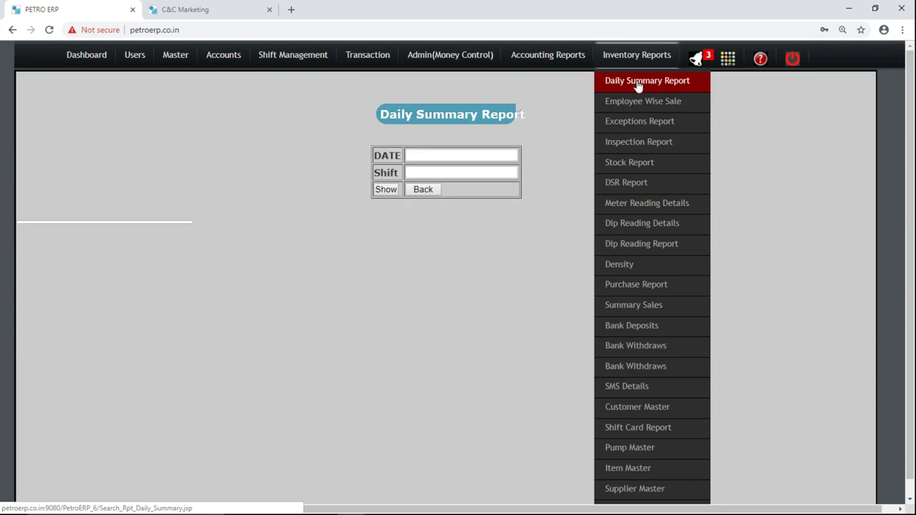
click(458, 153)
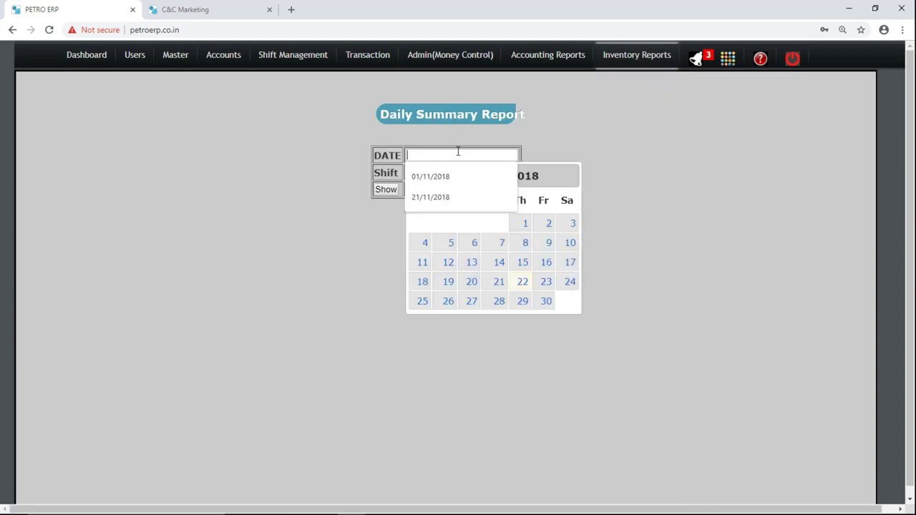
click(497, 284)
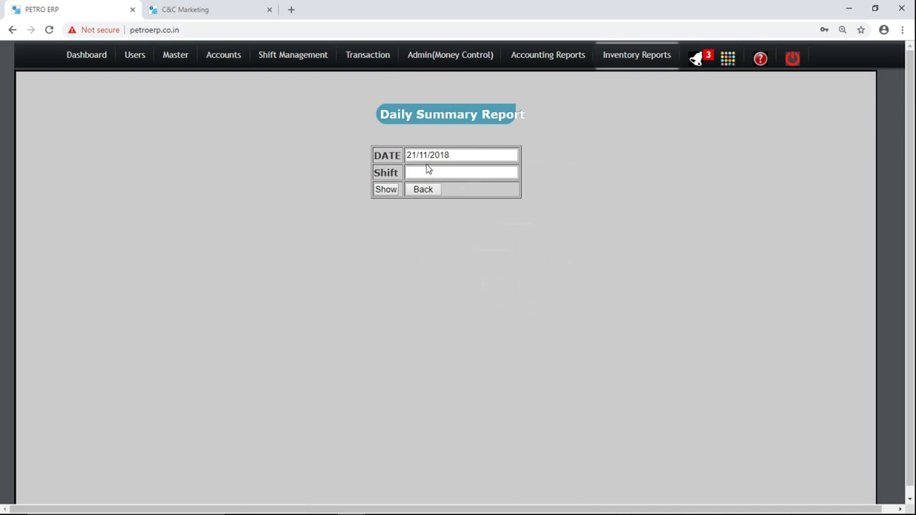
click(383, 190)
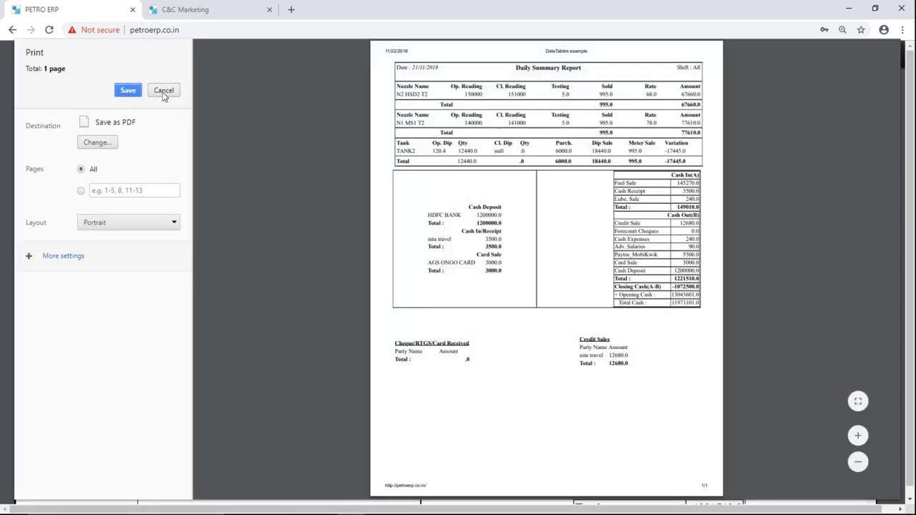
click(164, 91)
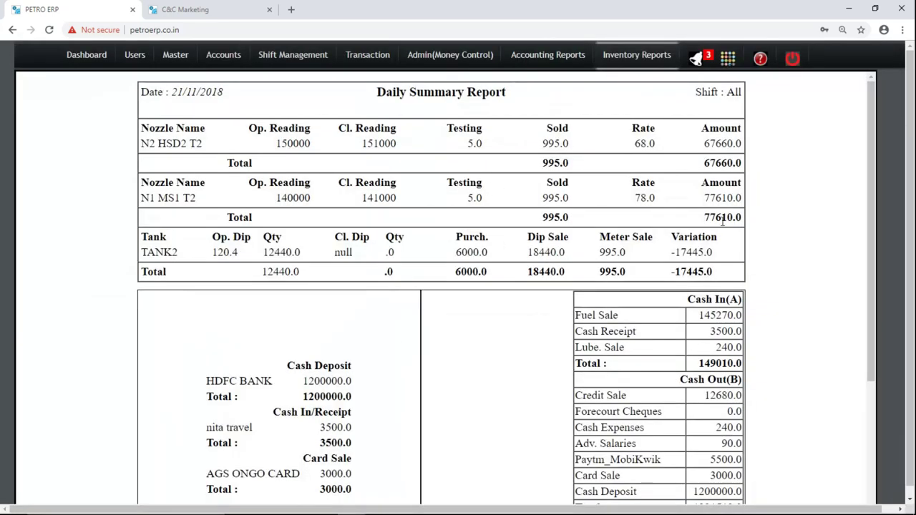
double_click(692, 250)
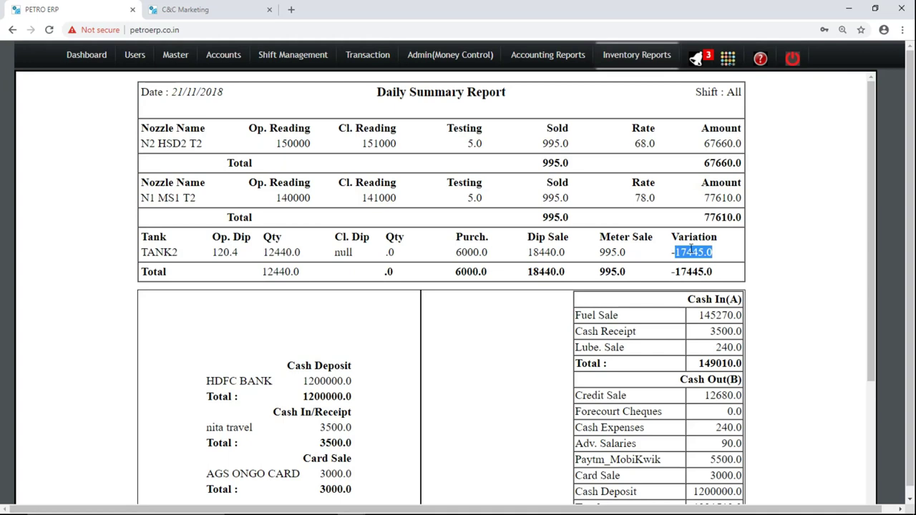
double_click(343, 252)
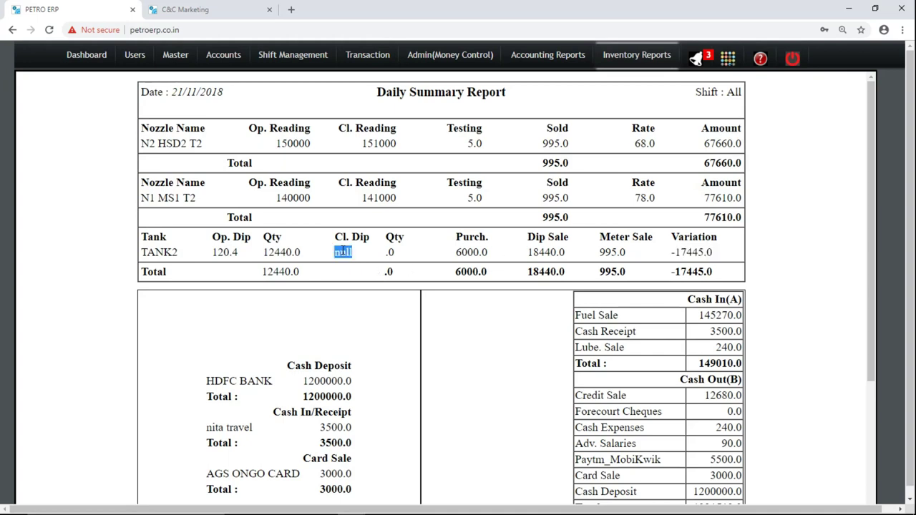
double_click(687, 251)
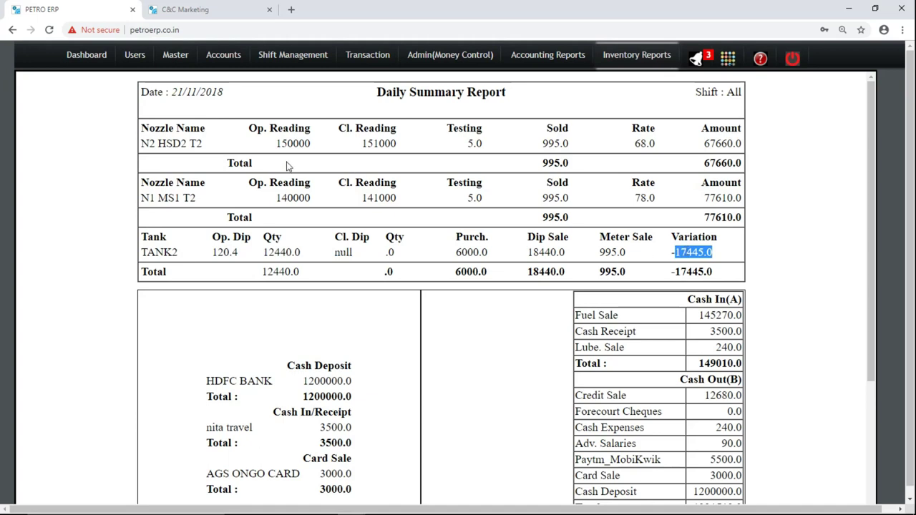
triple_click(189, 141)
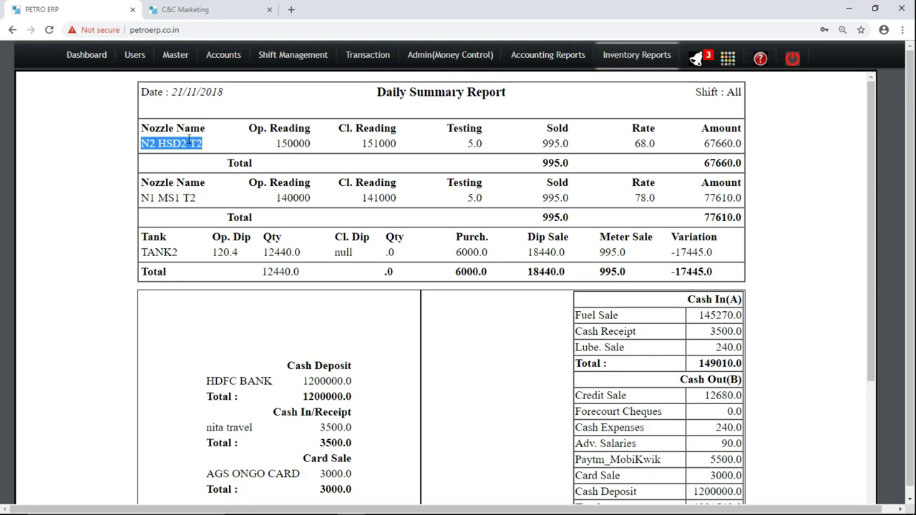
triple_click(175, 141)
triple_click(172, 197)
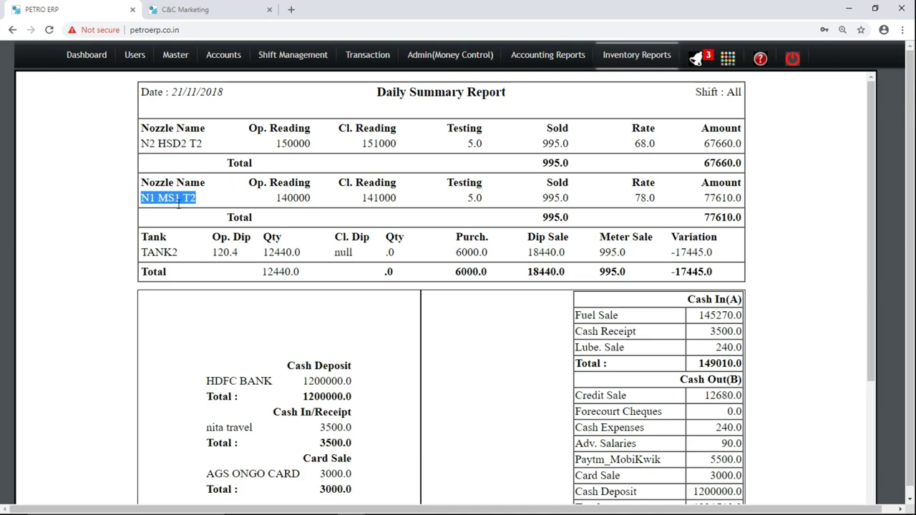
double_click(292, 200)
double_click(381, 199)
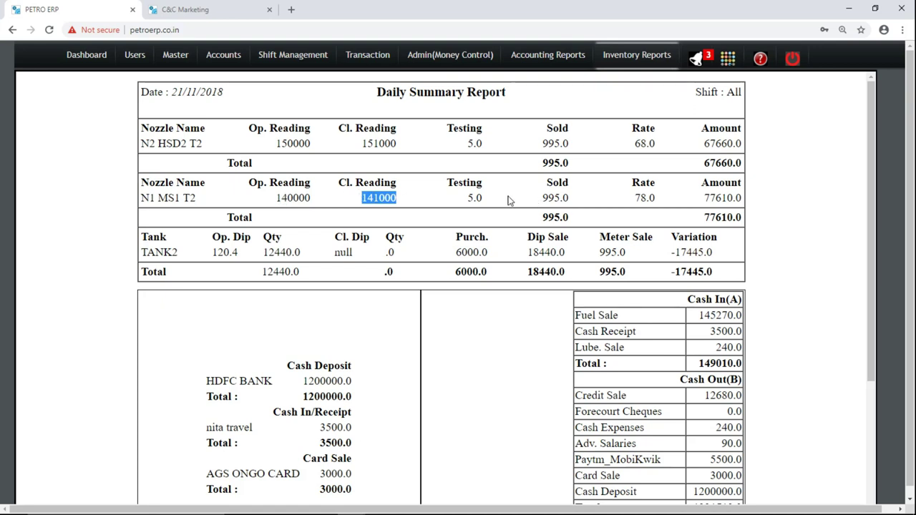
double_click(469, 197)
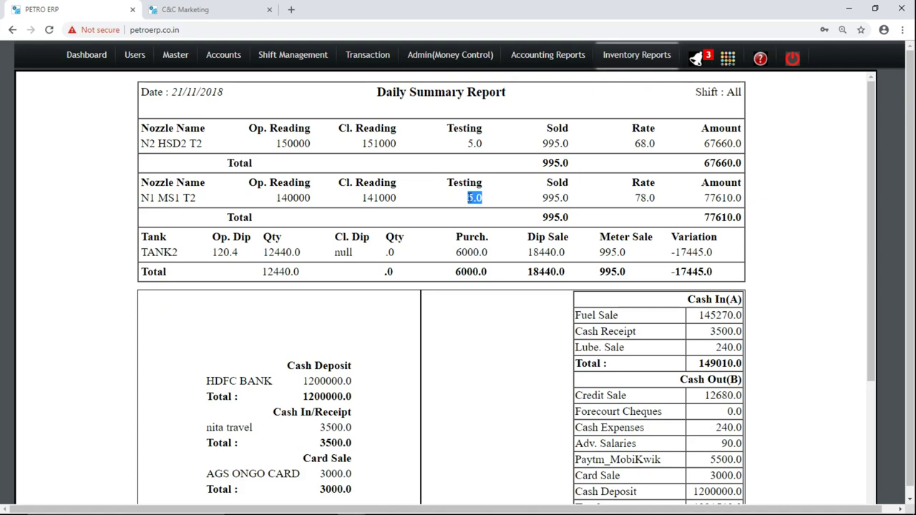
double_click(556, 197)
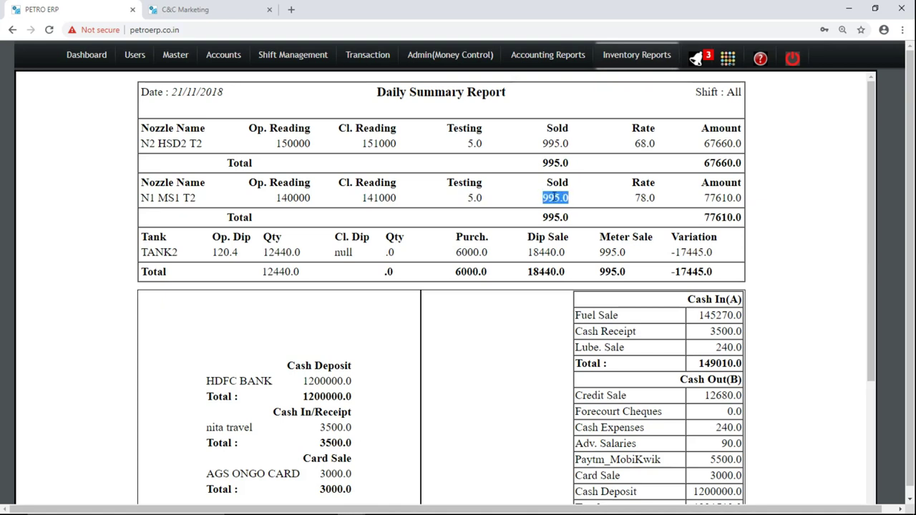
double_click(638, 197)
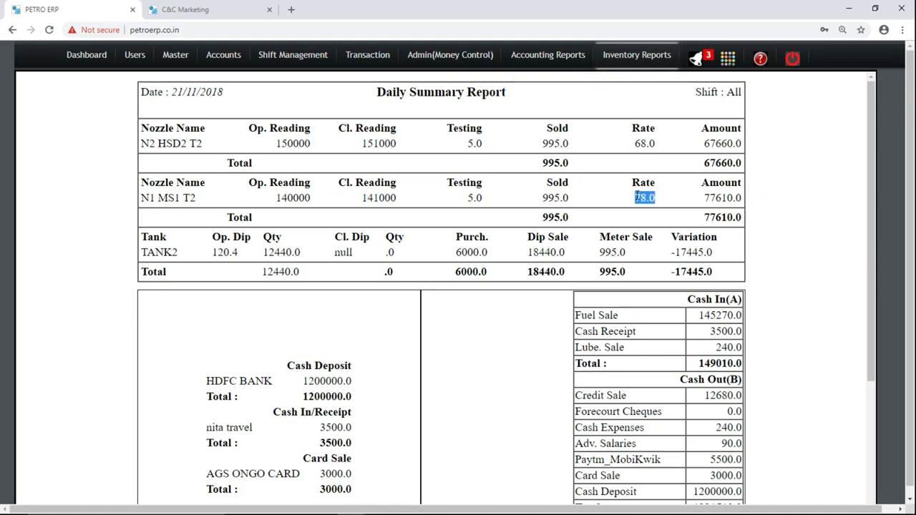
double_click(723, 198)
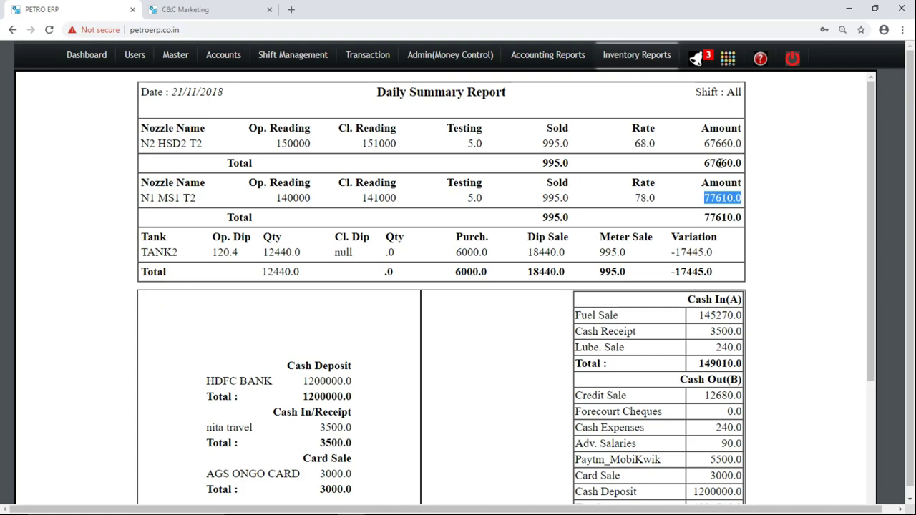
double_click(720, 163)
drag(720, 163, 718, 208)
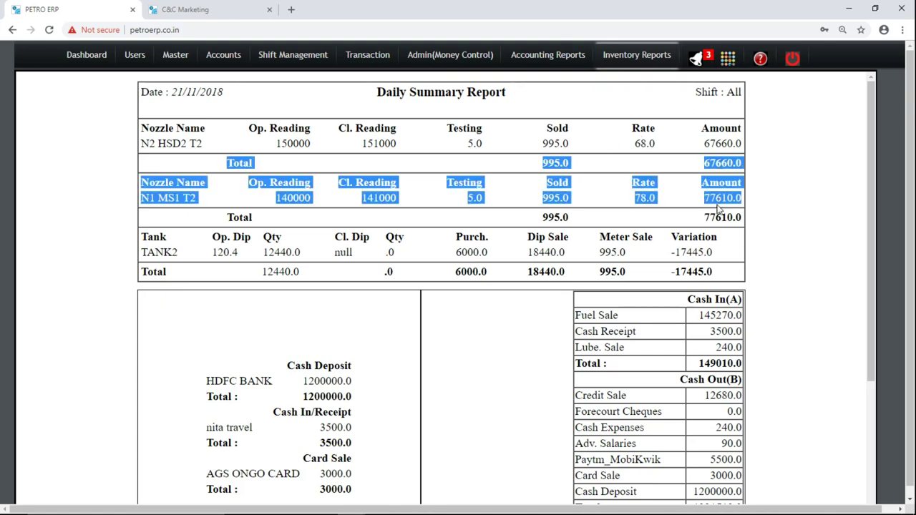
click(718, 208)
double_click(720, 218)
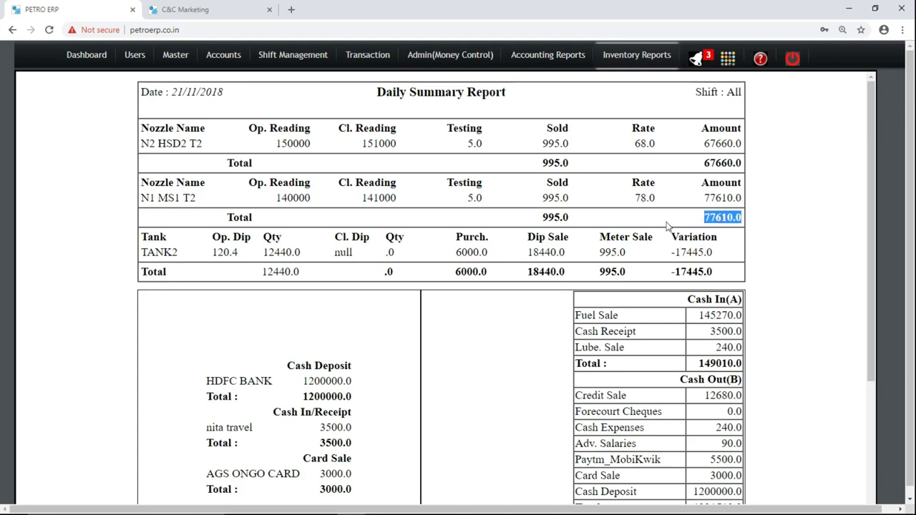
double_click(692, 250)
click(691, 250)
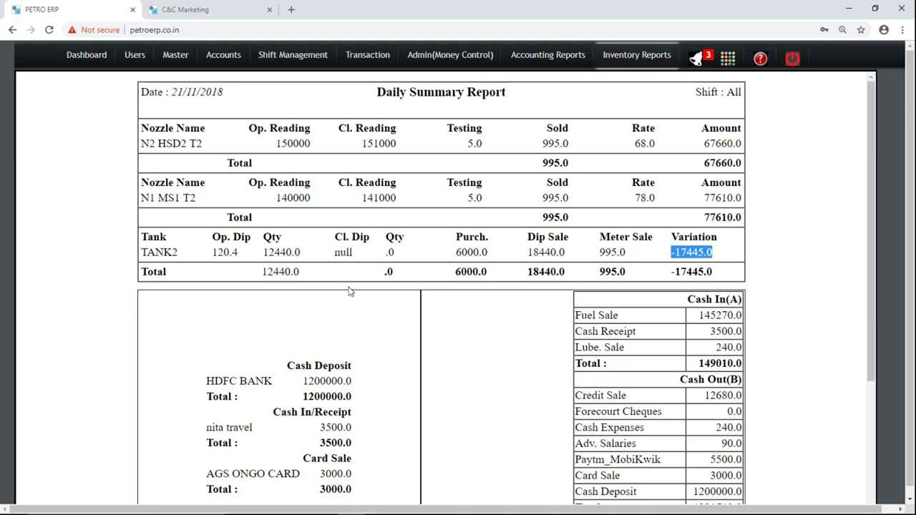
Scroll down the report and highlight fuel sale 145270.0 and the Cash In total 149010.0.
drag(868, 226, 874, 275)
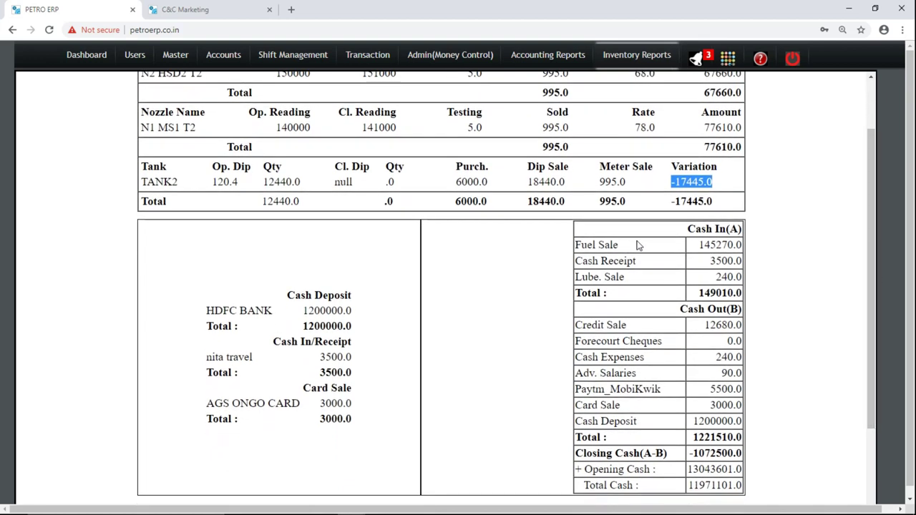
drag(689, 228, 731, 287)
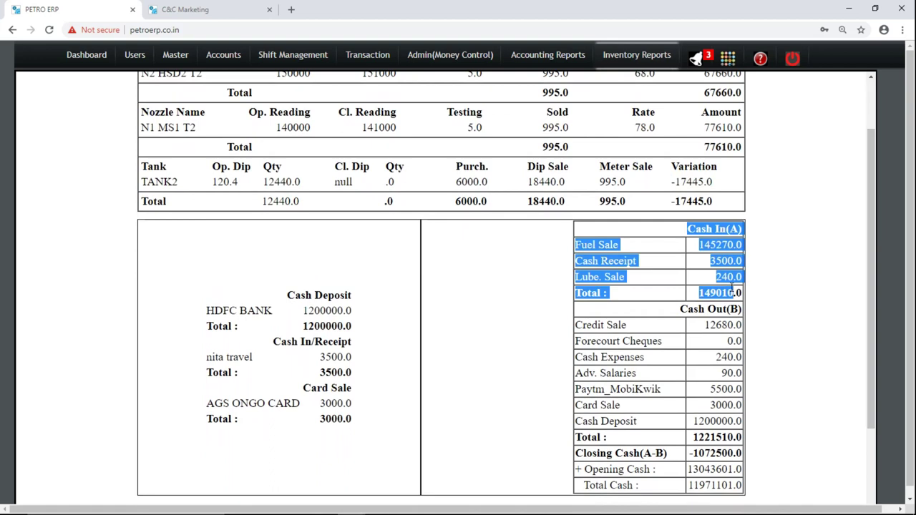
double_click(718, 245)
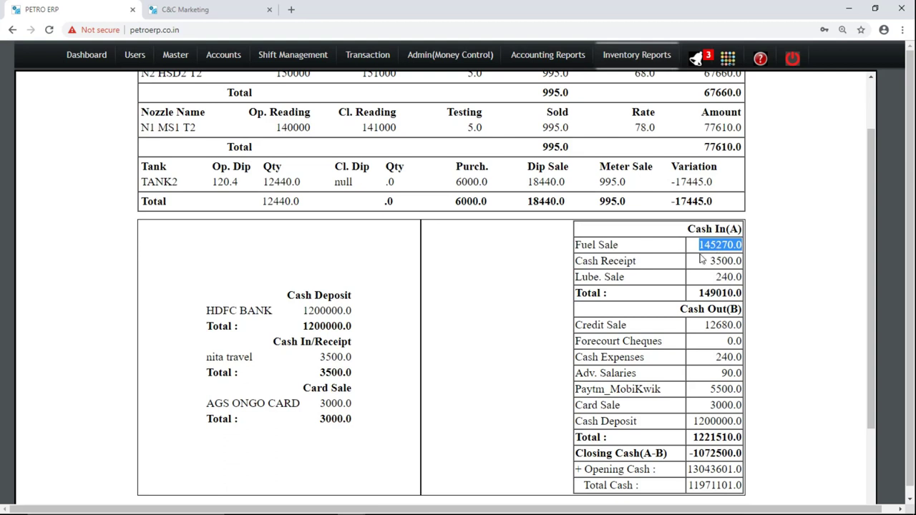
drag(626, 261, 585, 255)
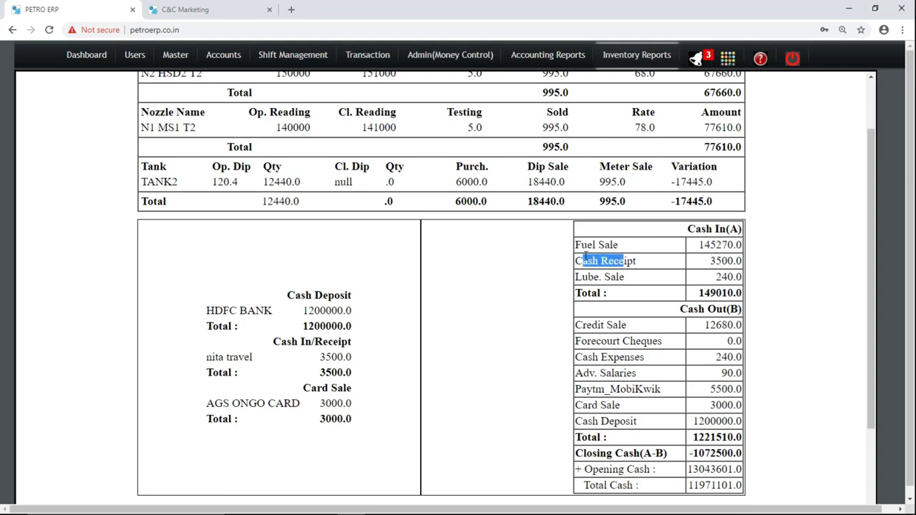
click(630, 285)
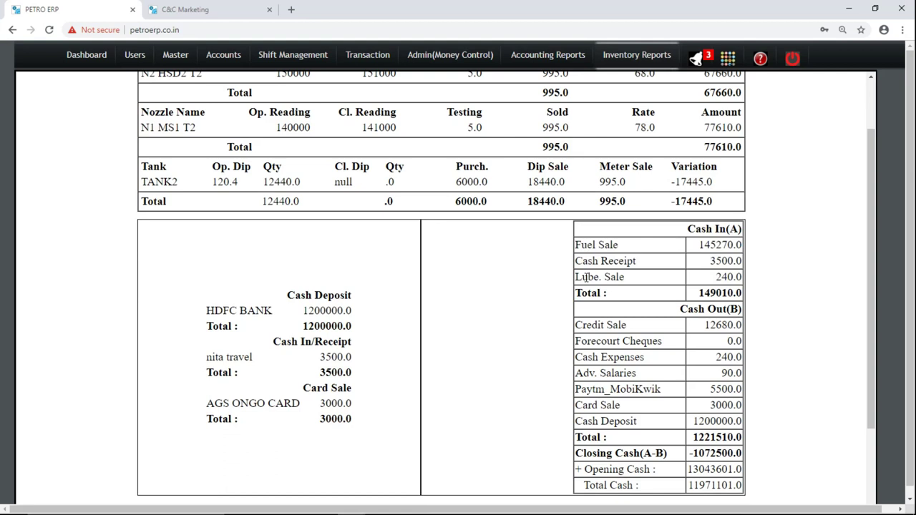
double_click(719, 295)
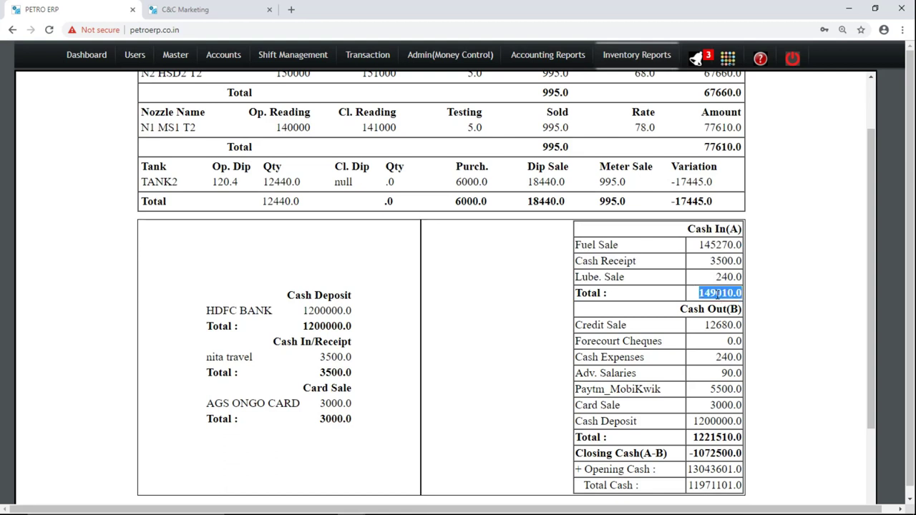
double_click(719, 246)
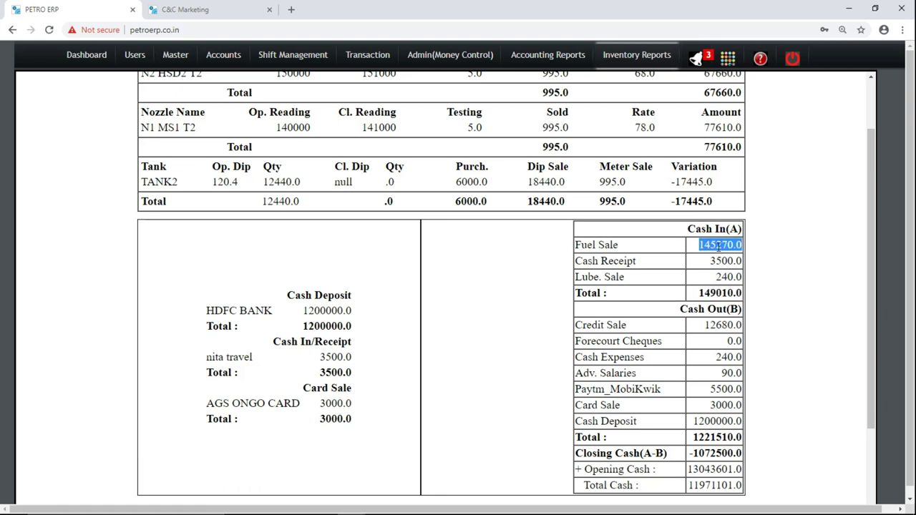
Highlight the Cash In items: fuel sale 145270.0, cash receipt 3500.0, lube sale 240.0, total 149010.0.
drag(874, 201, 871, 177)
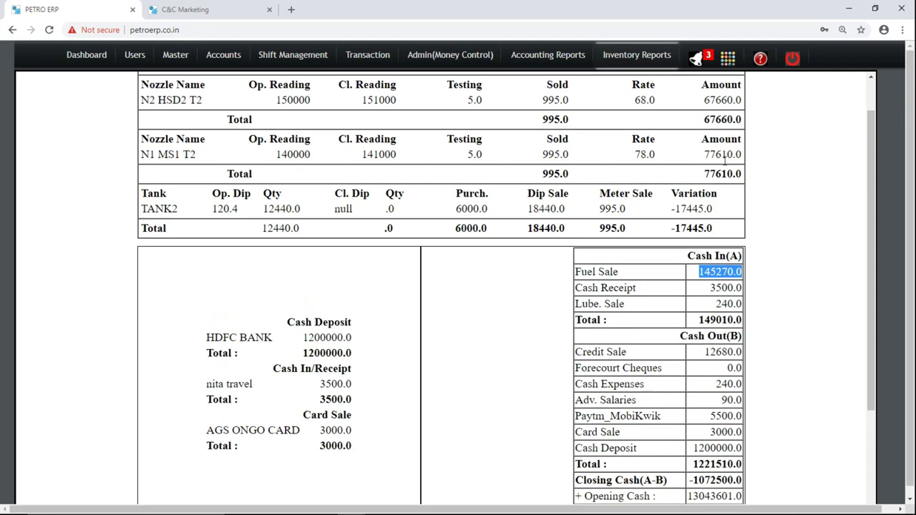
double_click(712, 271)
click(722, 284)
double_click(721, 285)
double_click(725, 303)
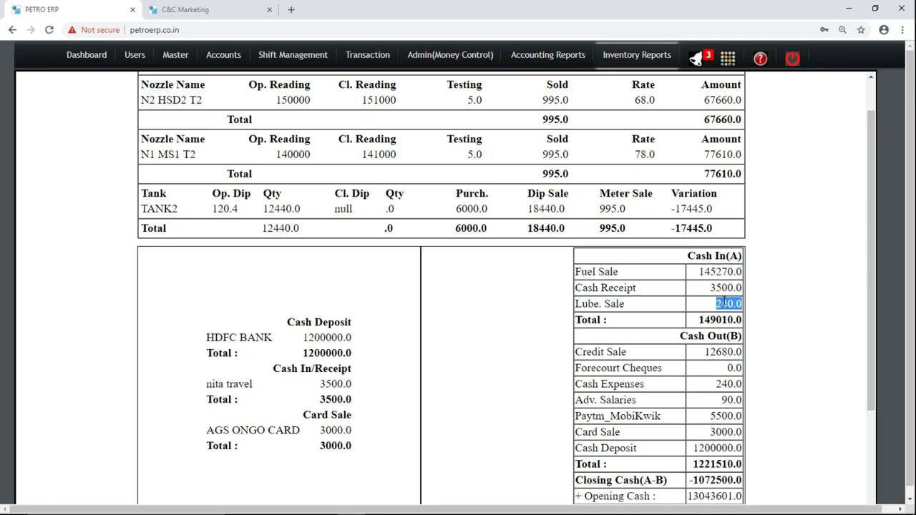
double_click(724, 320)
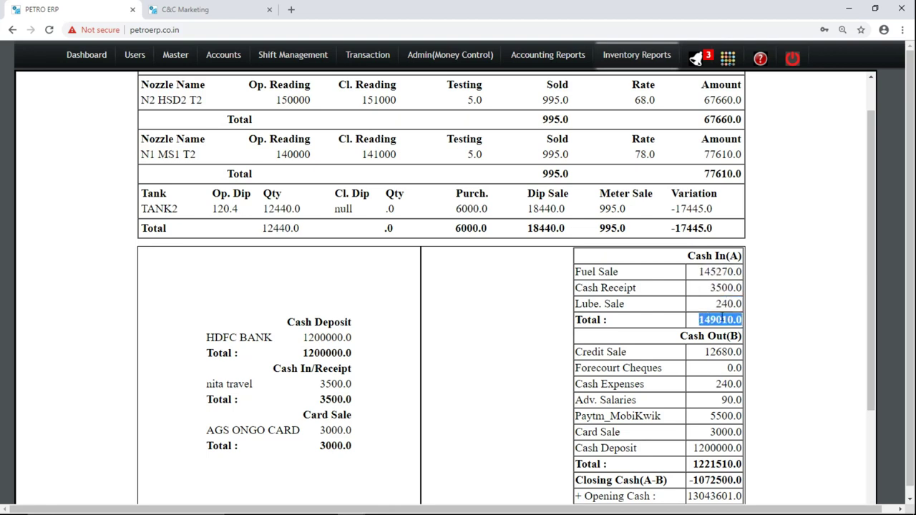
click(721, 320)
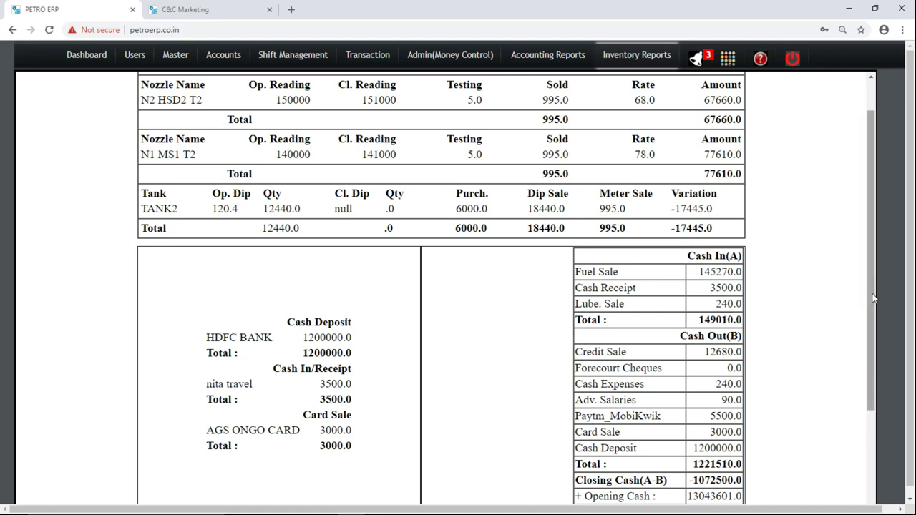
Scroll further and highlight the Credit Sale row and its 12680.0 amount.
drag(873, 298, 880, 357)
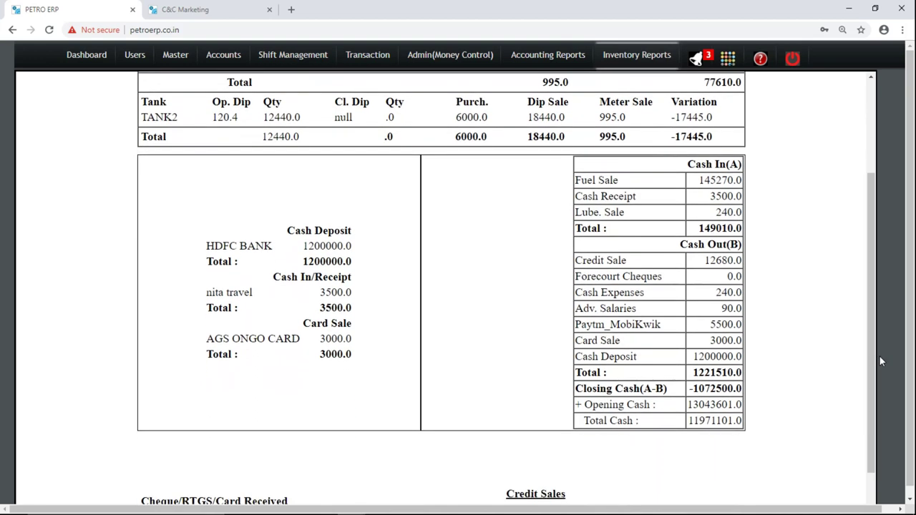
triple_click(626, 259)
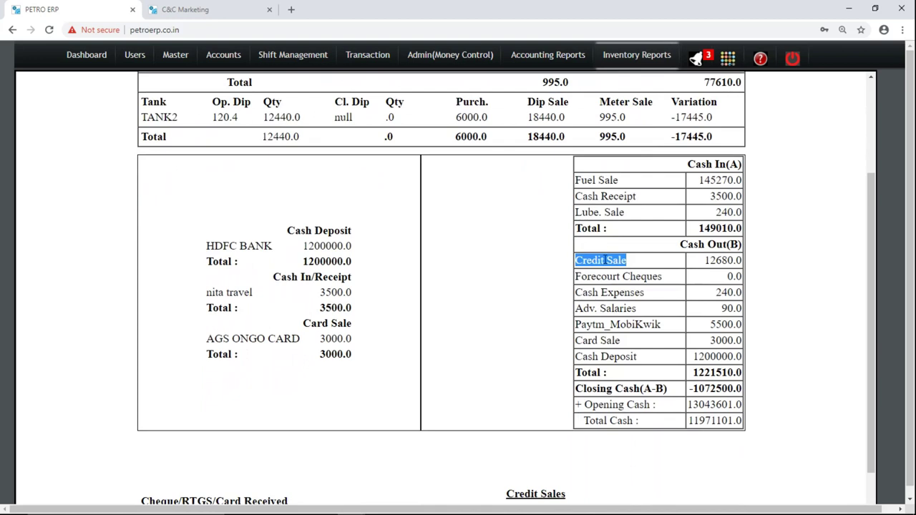
drag(707, 266, 727, 159)
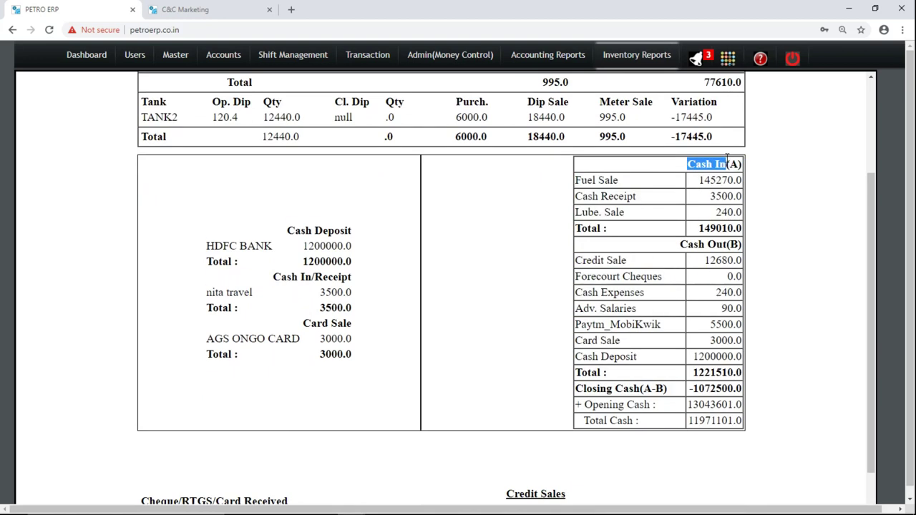
double_click(718, 259)
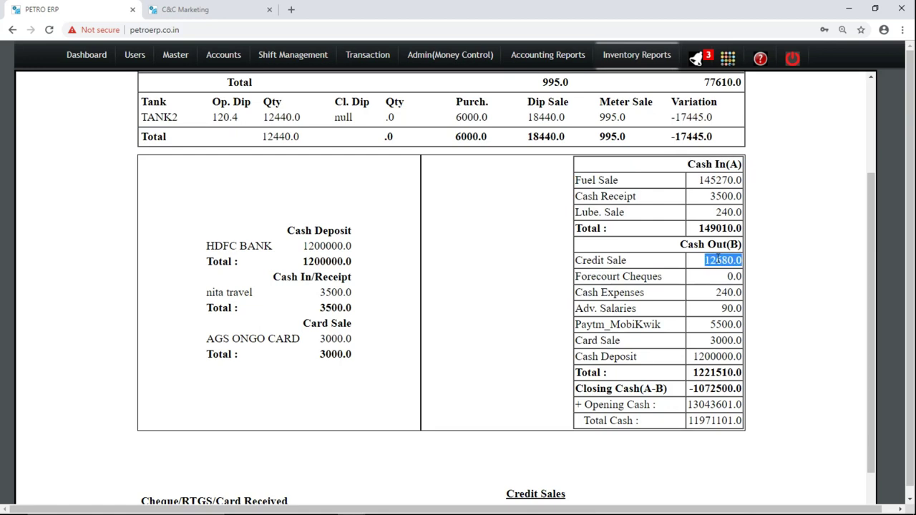
scroll(873, 322, down, 1)
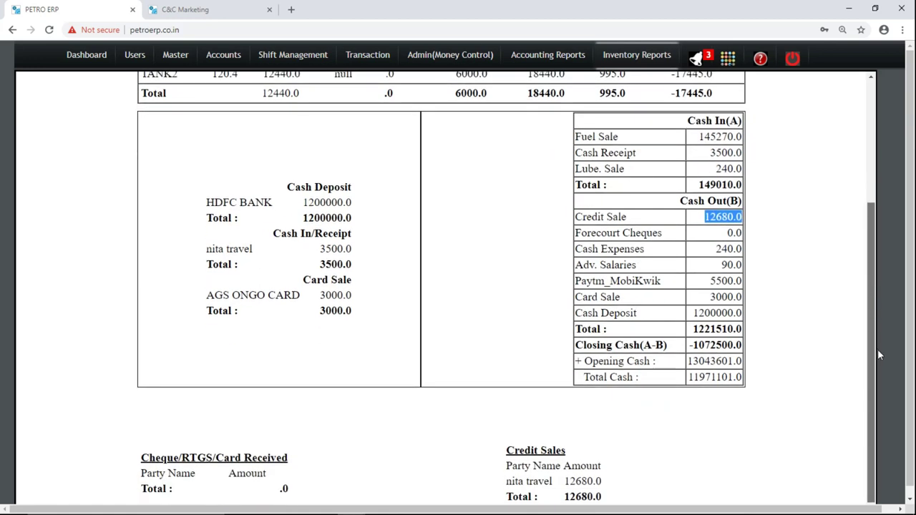
drag(749, 380, 712, 217)
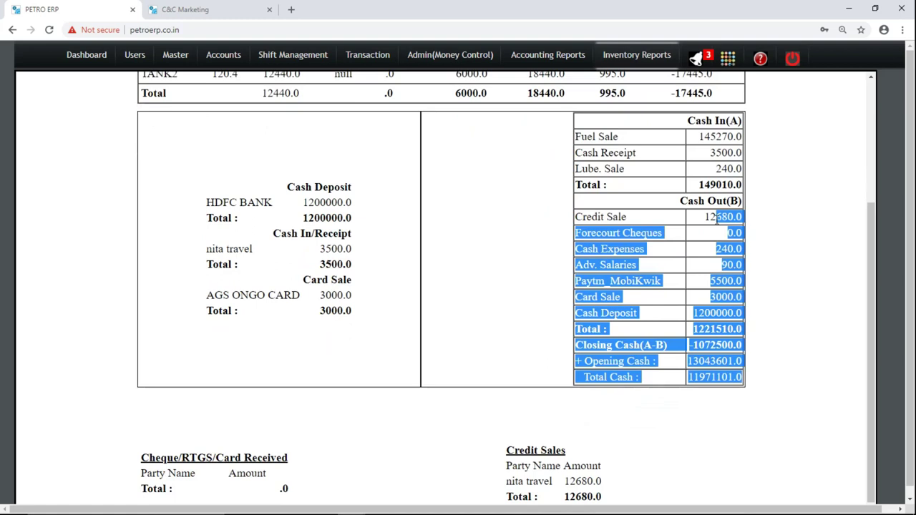
click(716, 217)
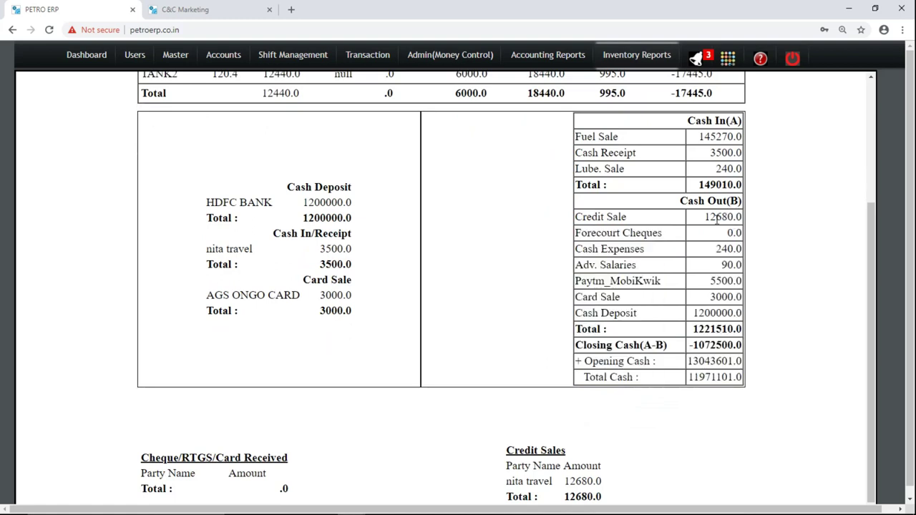
double_click(576, 481)
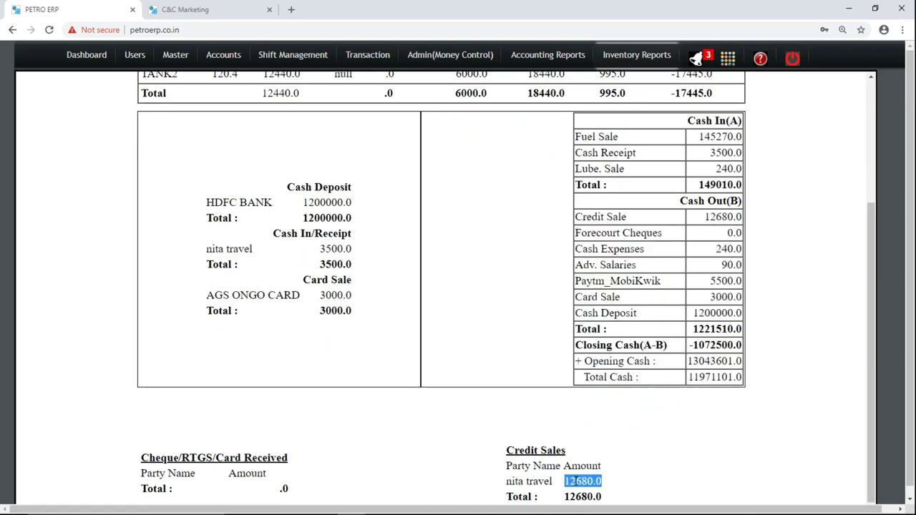
double_click(725, 153)
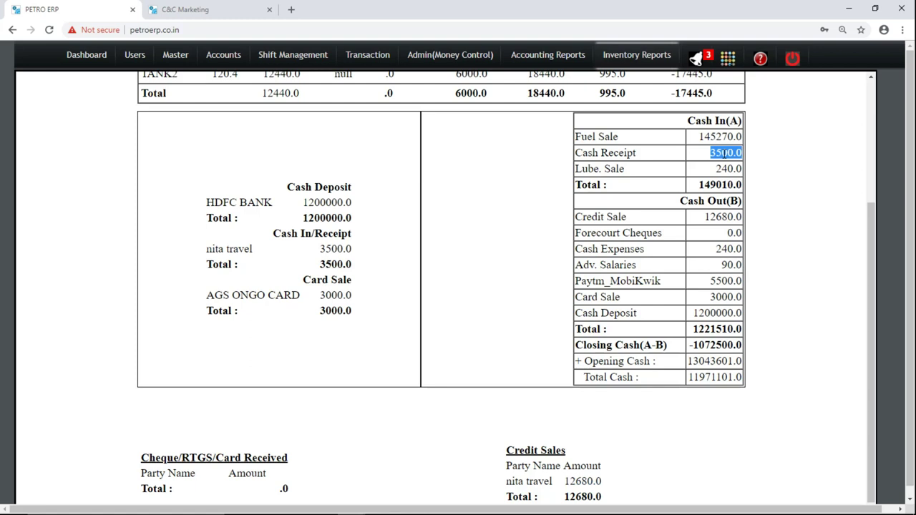
drag(720, 152, 422, 227)
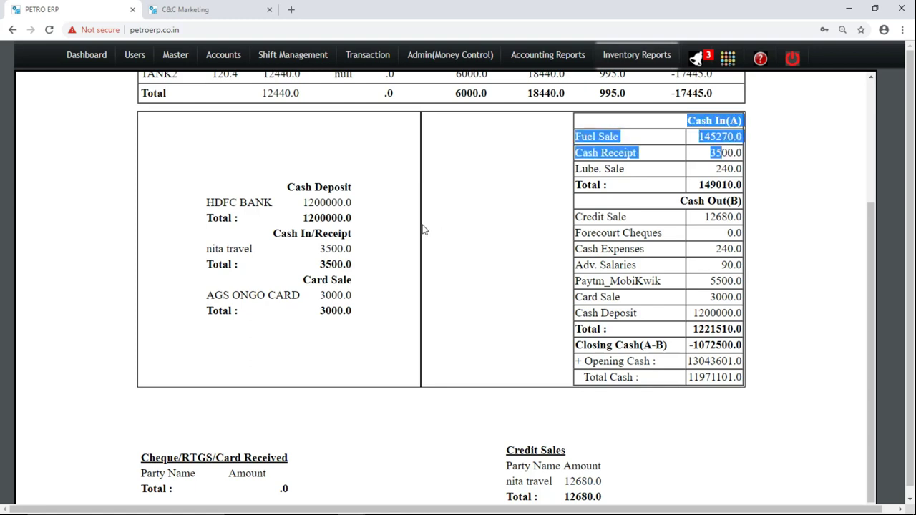
double_click(332, 249)
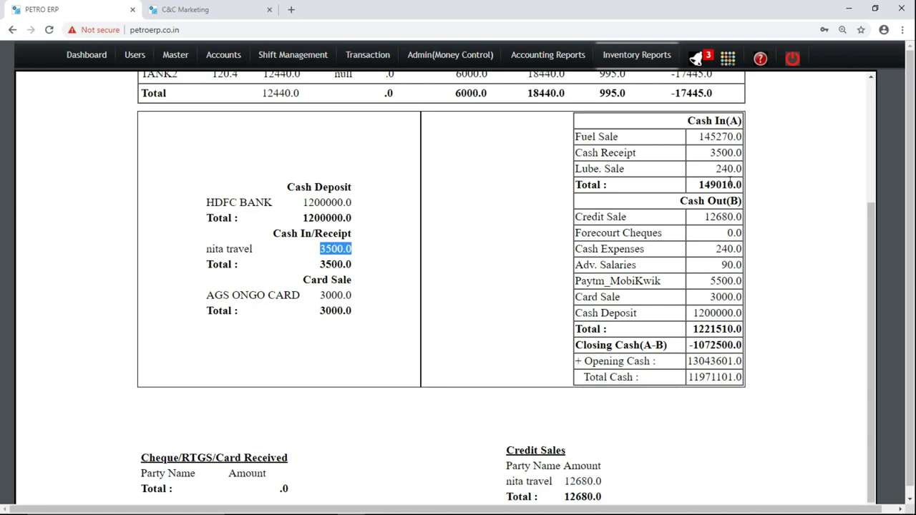
double_click(722, 233)
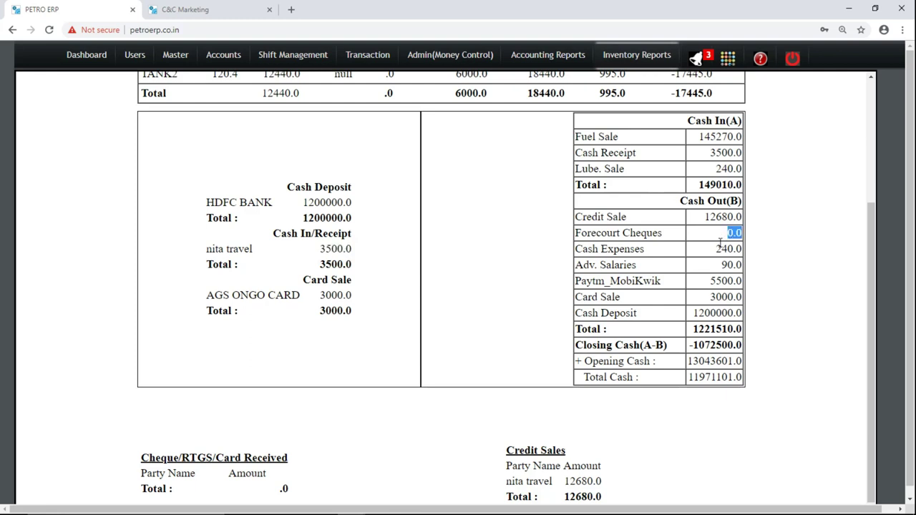
double_click(718, 249)
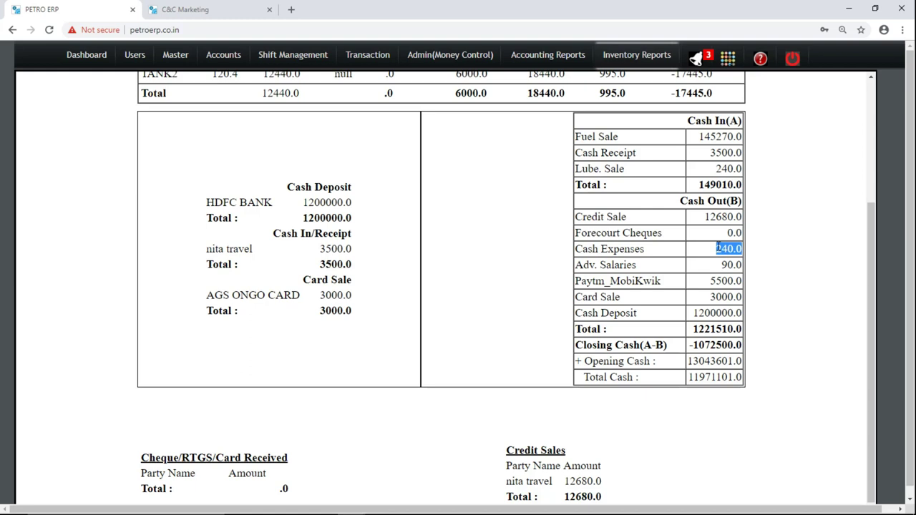
double_click(725, 263)
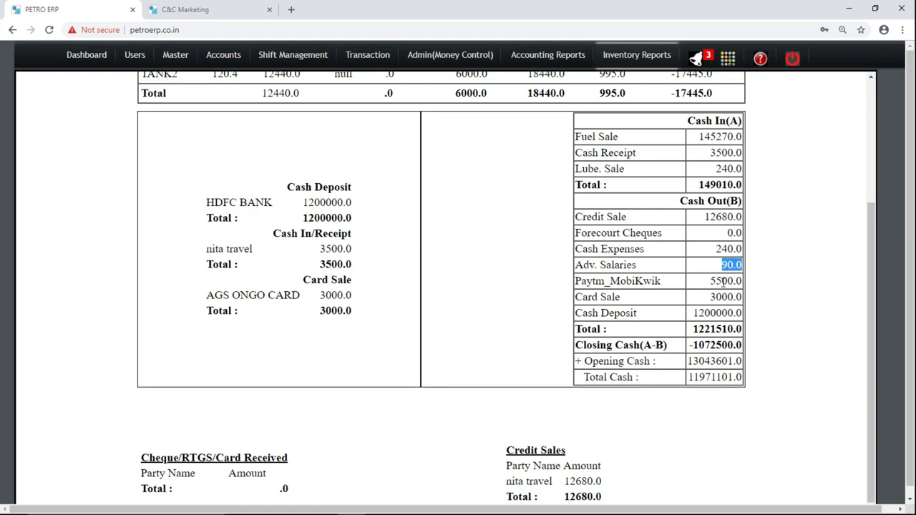
double_click(723, 282)
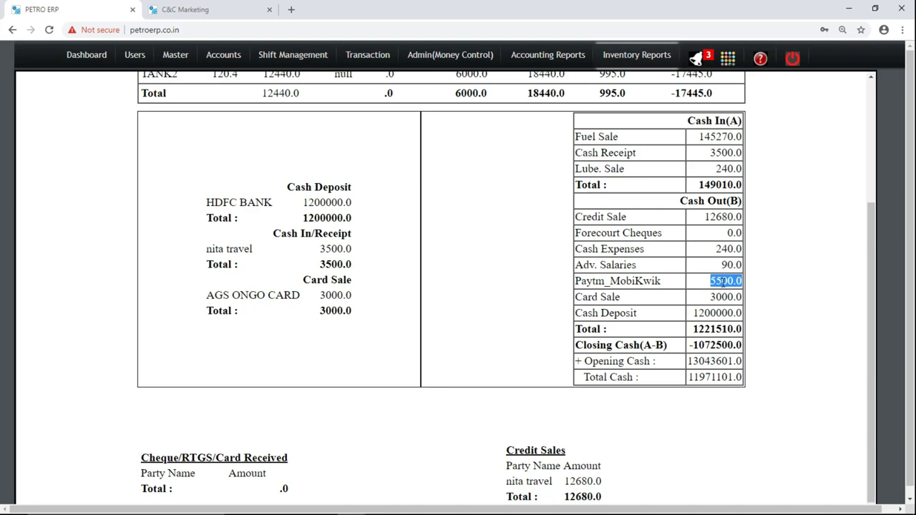
double_click(724, 297)
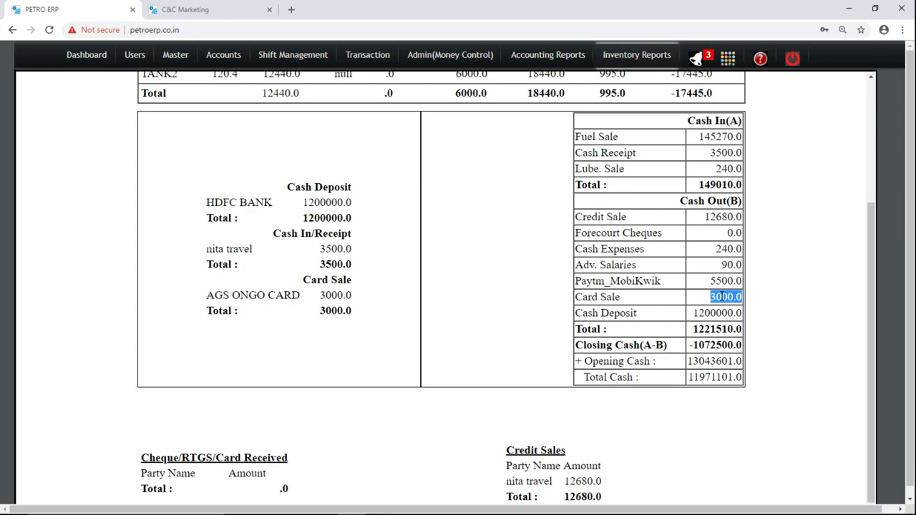
double_click(335, 295)
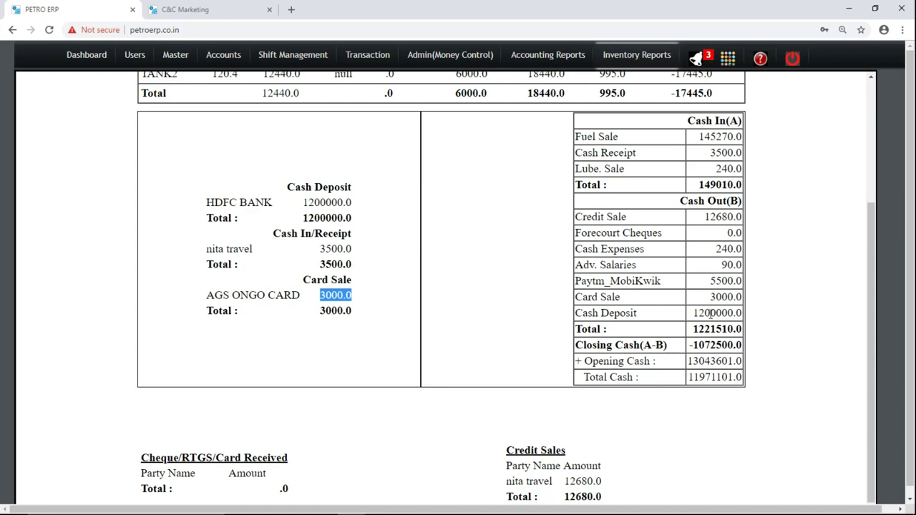
double_click(713, 313)
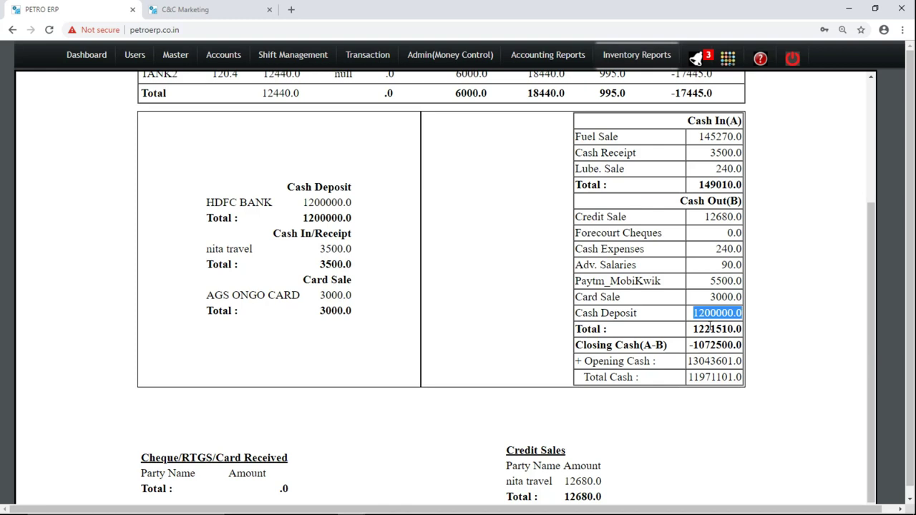
double_click(711, 328)
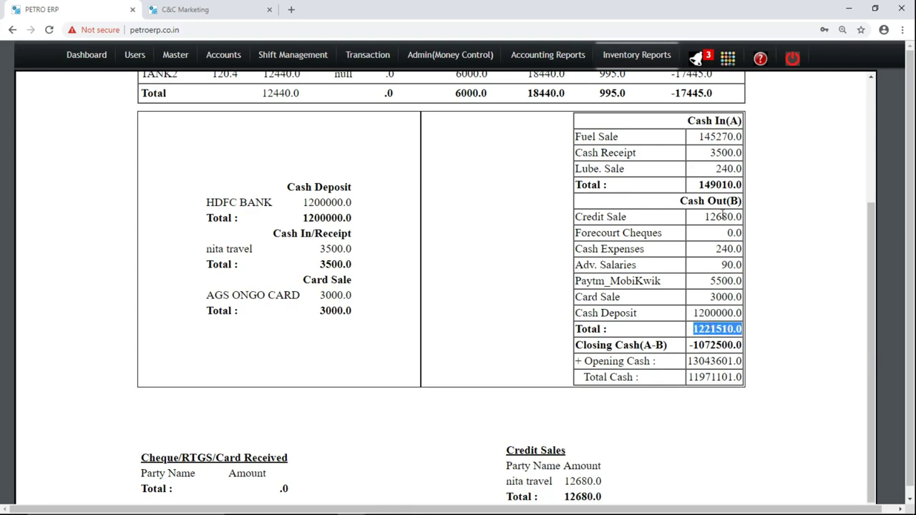
drag(577, 219, 713, 356)
click(707, 330)
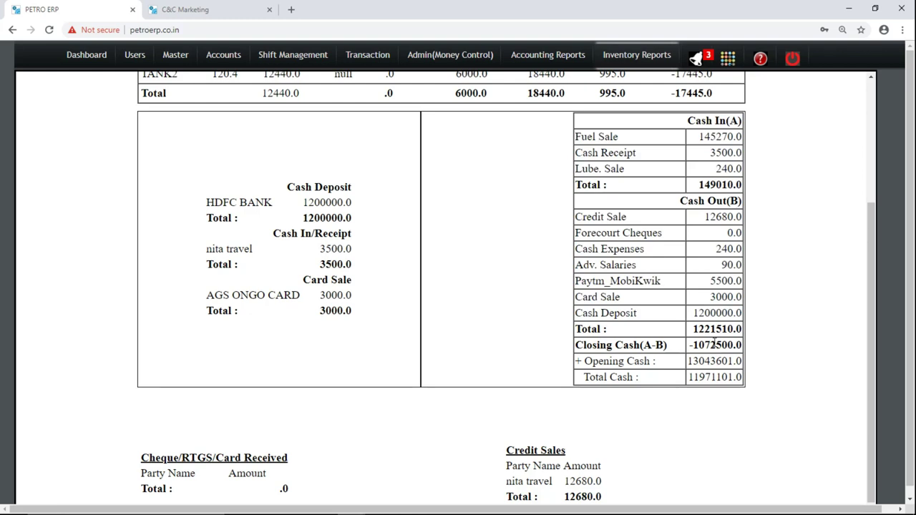
double_click(715, 344)
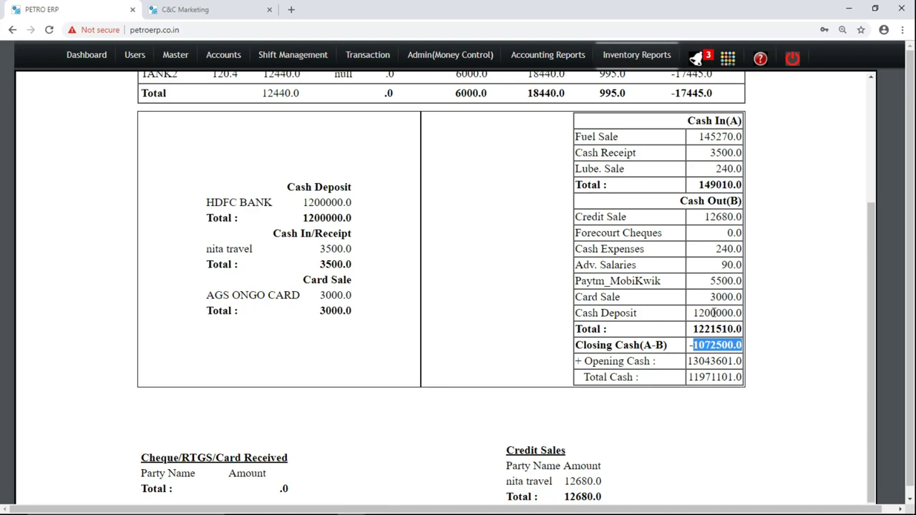
double_click(714, 313)
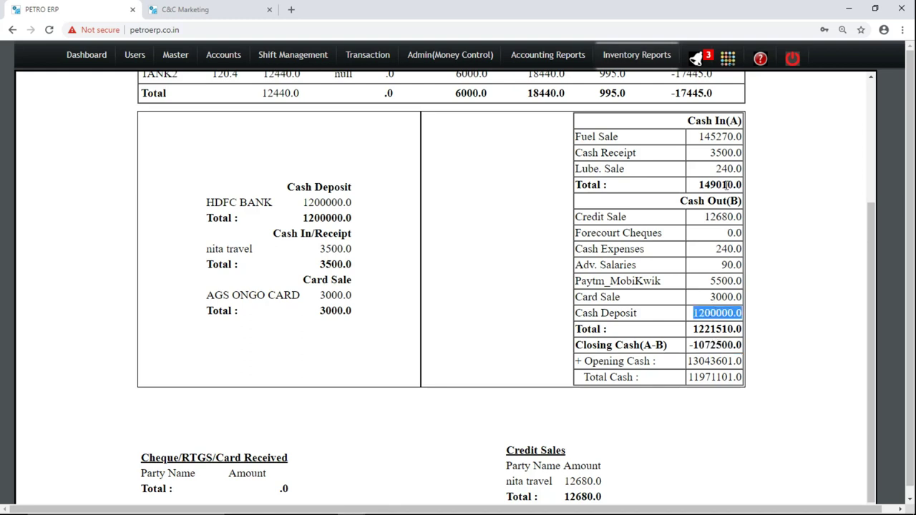
double_click(722, 341)
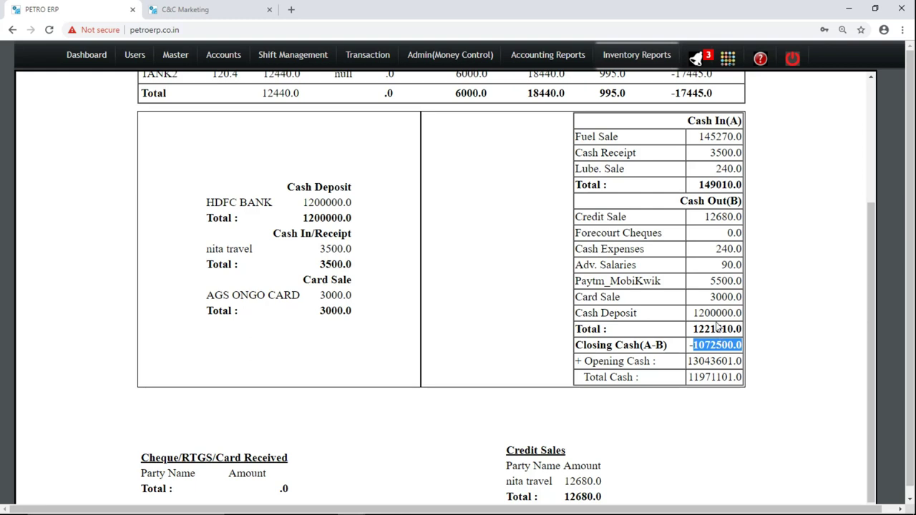
double_click(717, 345)
double_click(718, 361)
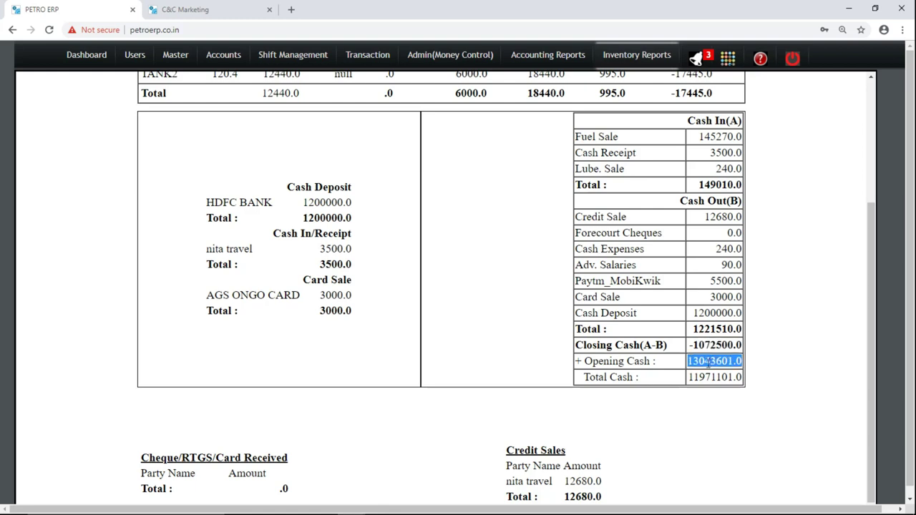
double_click(707, 381)
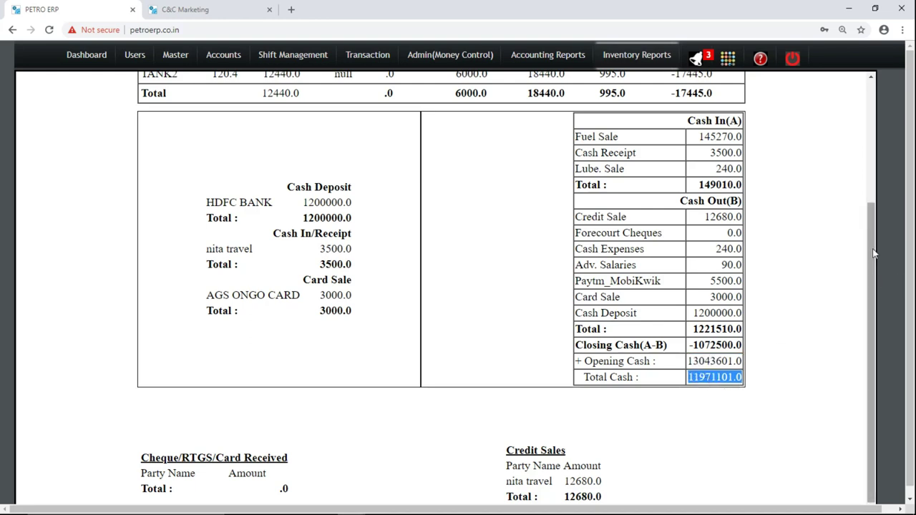
Scroll back to the top of the Daily Summary Report and show the Inventory Reports menu.
drag(874, 260, 874, 111)
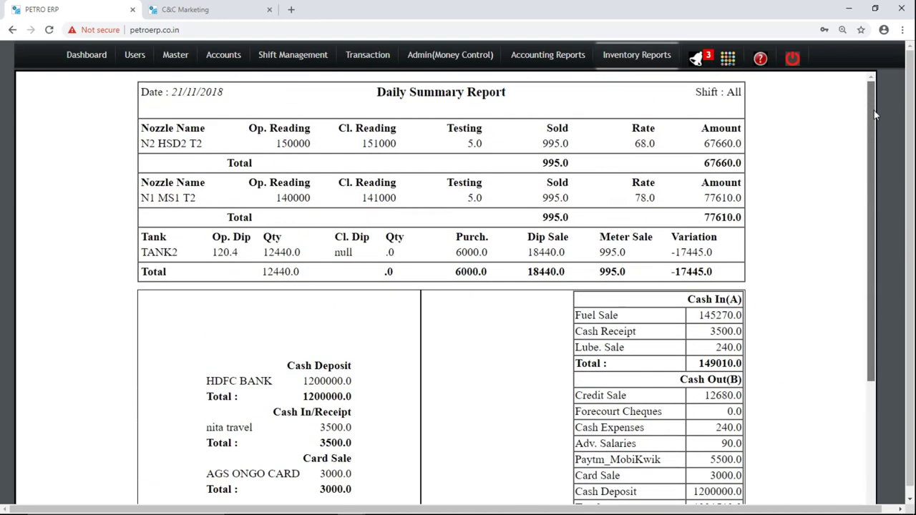
mouse_move(647, 58)
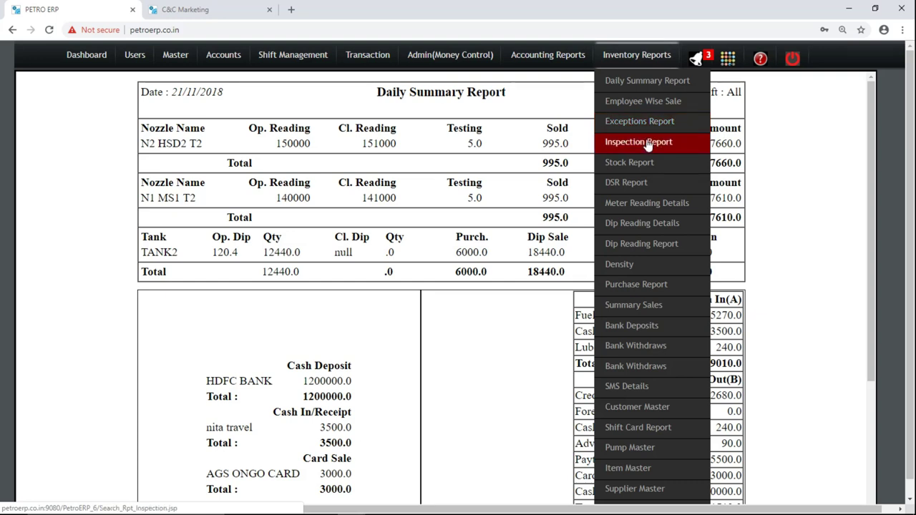
View the Inspection and Stock Details reports, then open the Daily Sales Report form.
click(649, 145)
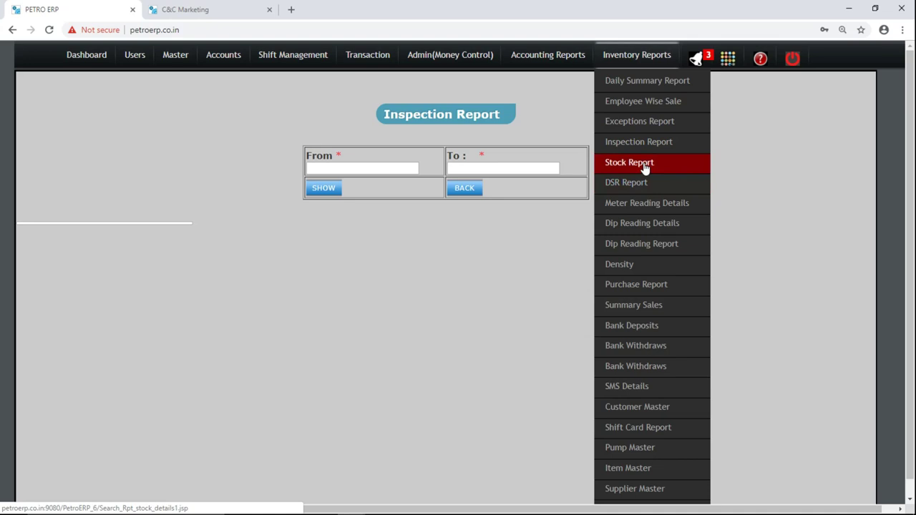
click(645, 165)
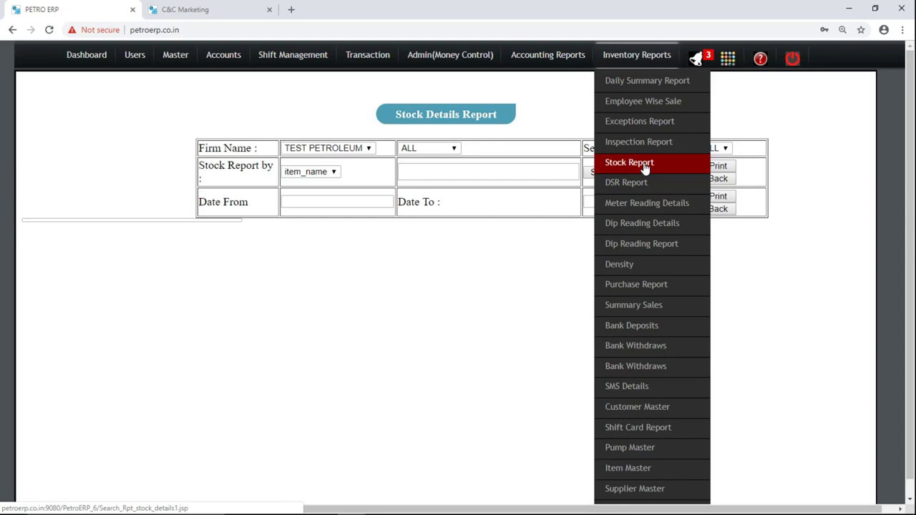
click(641, 183)
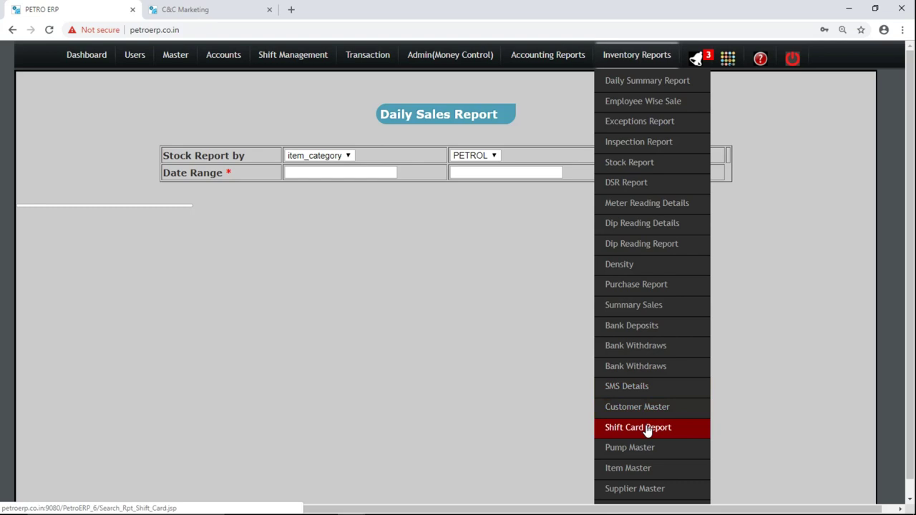
scroll(647, 430, down, 1)
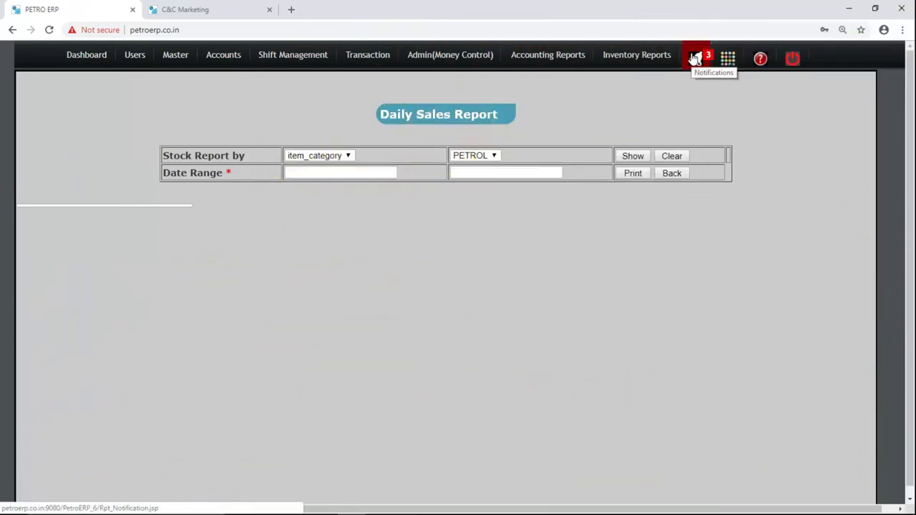
mouse_move(728, 62)
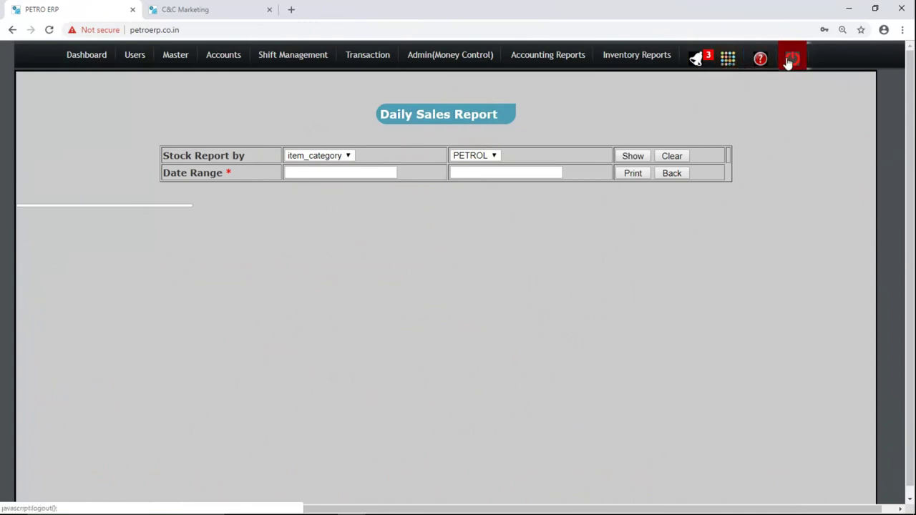
Open Notifications and highlight the Monthly-SMS, Daily-SMS and rates-not-set entries.
click(698, 59)
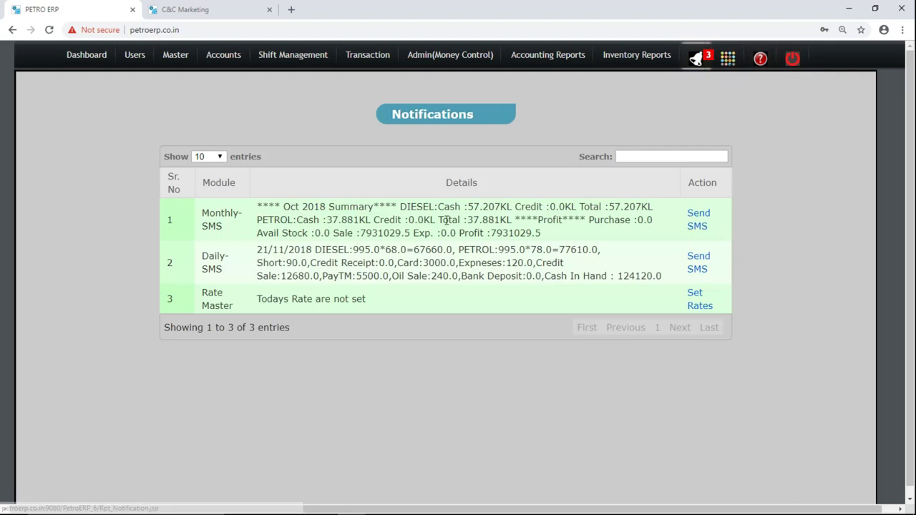
triple_click(445, 220)
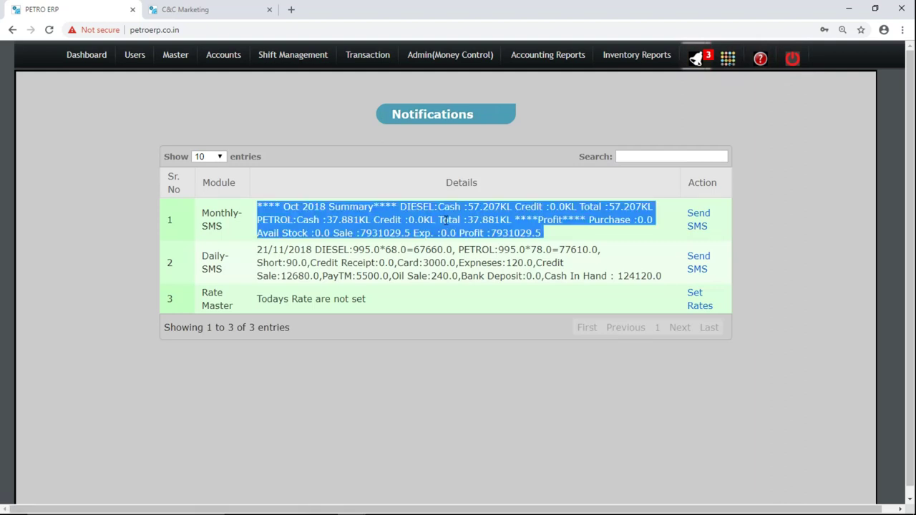
triple_click(458, 255)
triple_click(265, 224)
triple_click(313, 300)
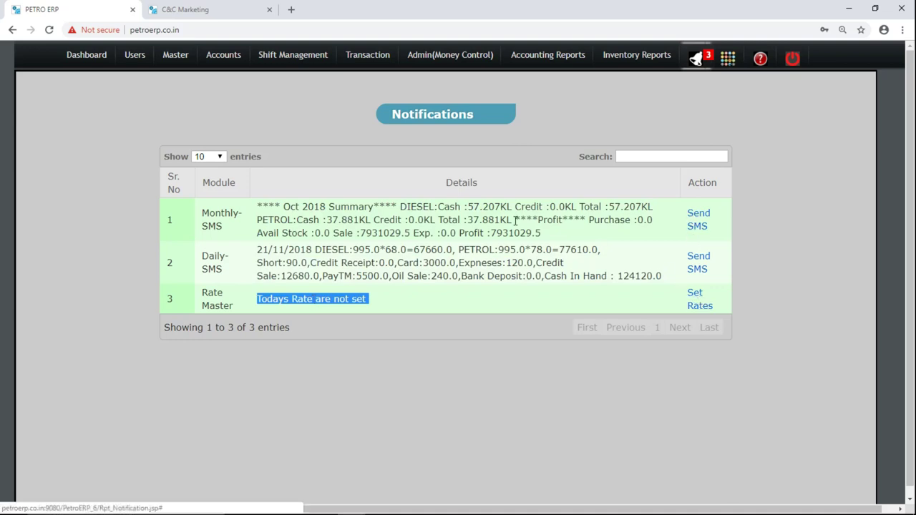
click(728, 57)
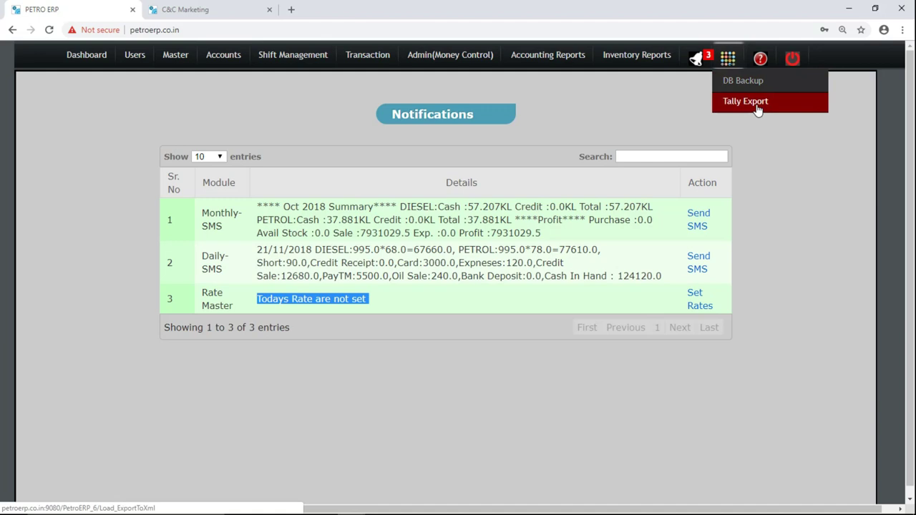
Glance at the Short Keys help page, then confirm logging out to the Login Form.
click(759, 63)
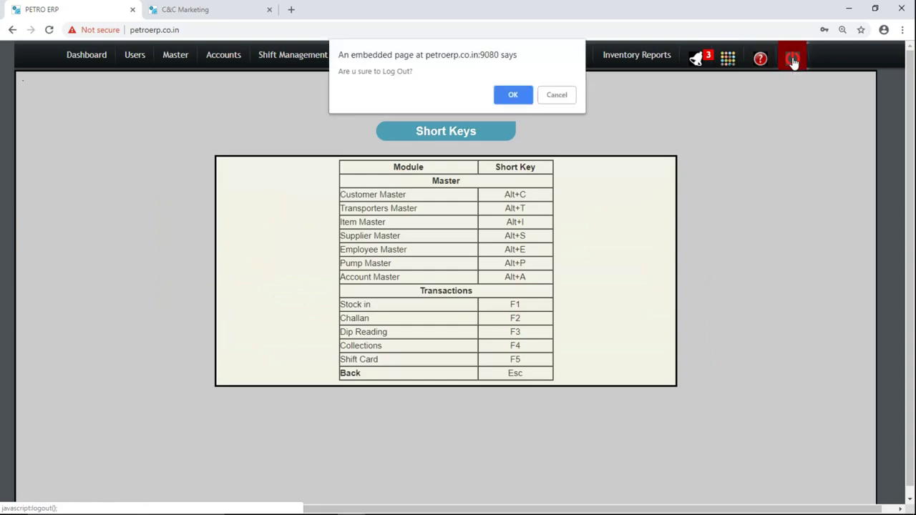
key(Return)
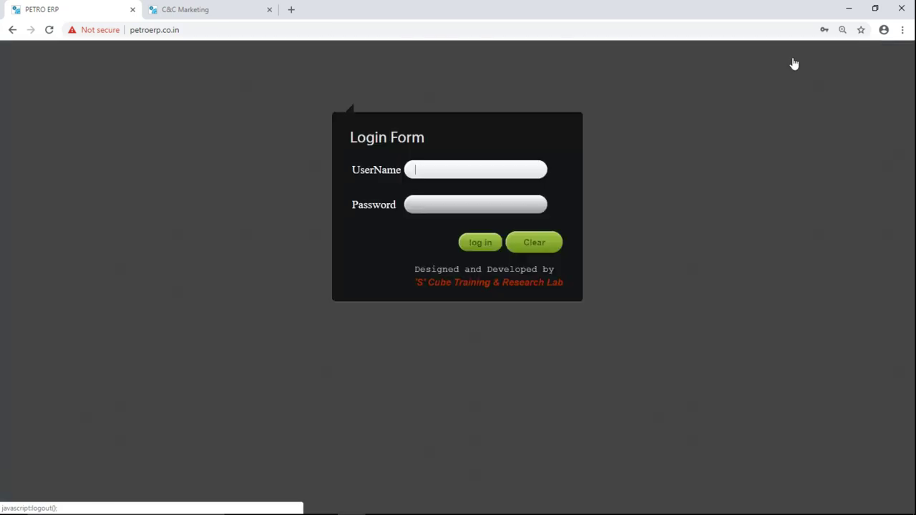